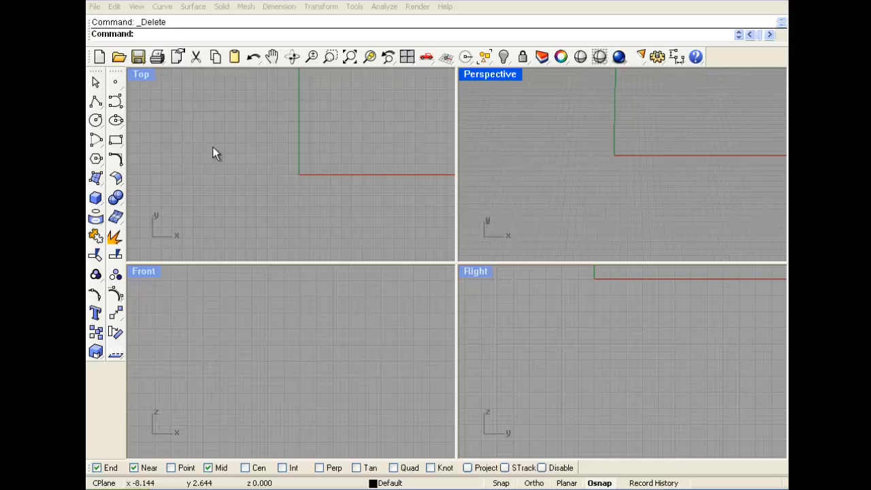
Step: Draw a degree-3 control-point curve in the Top view for a bird's upper profile, from beak over head and back to the tail tip
{"action": "left_click", "coordinate": [145, 78]}
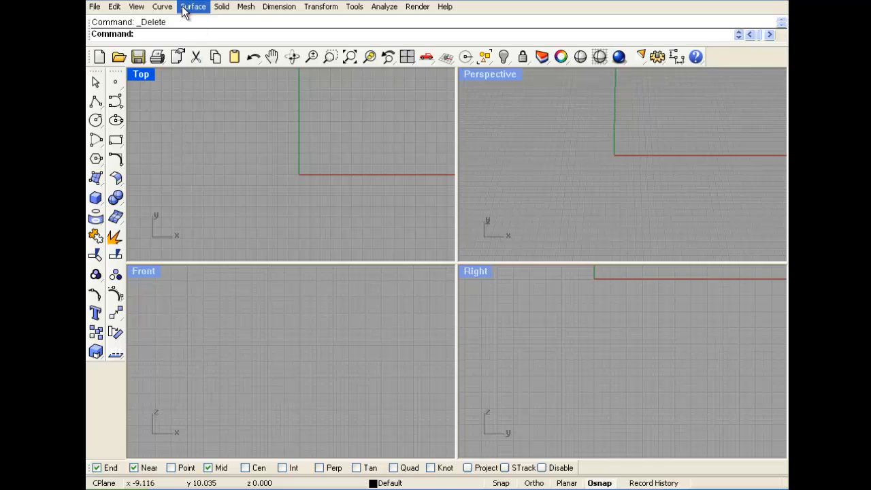
{"action": "left_click", "coordinate": [116, 103]}
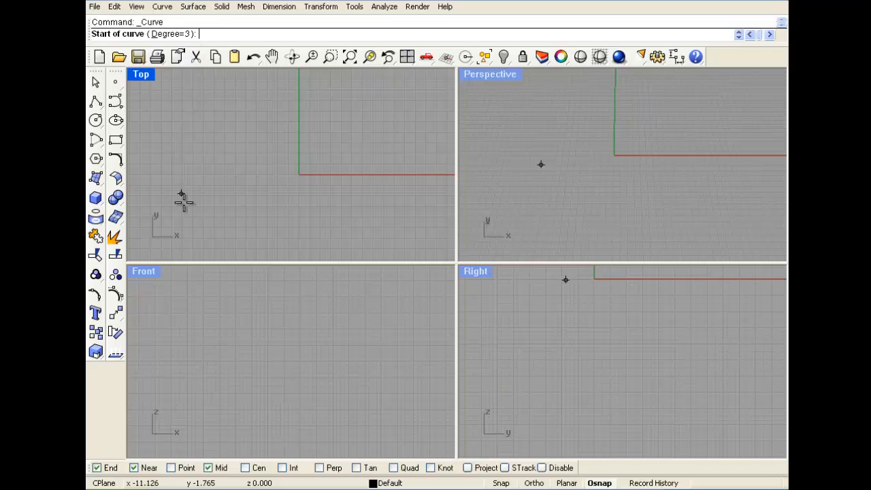
{"action": "scroll", "coordinate": [180, 164], "scroll_direction": "down", "scroll_amount": 2}
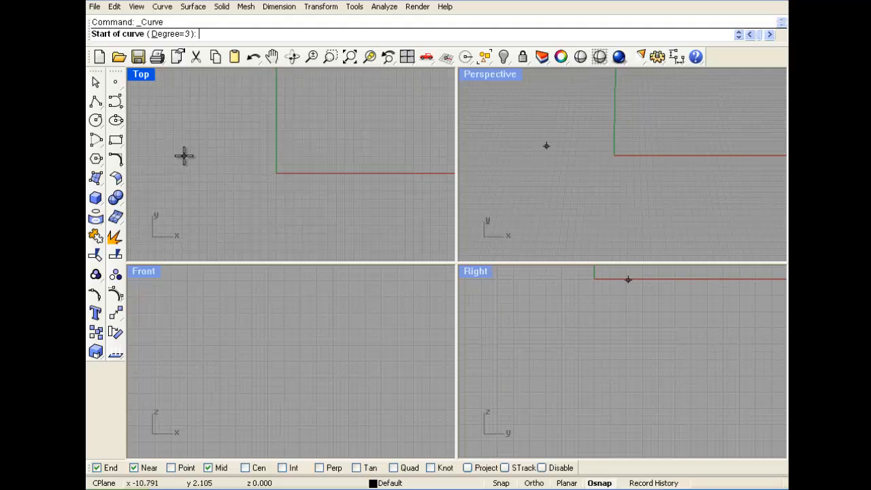
{"action": "left_click", "coordinate": [197, 112]}
{"action": "left_click", "coordinate": [235, 86]}
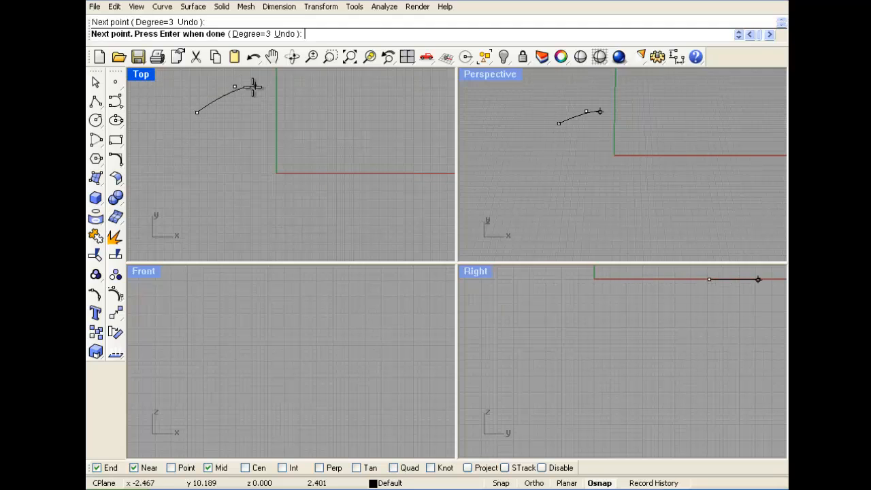
{"action": "left_click", "coordinate": [265, 93]}
{"action": "left_click", "coordinate": [292, 155]}
{"action": "left_click", "coordinate": [351, 195]}
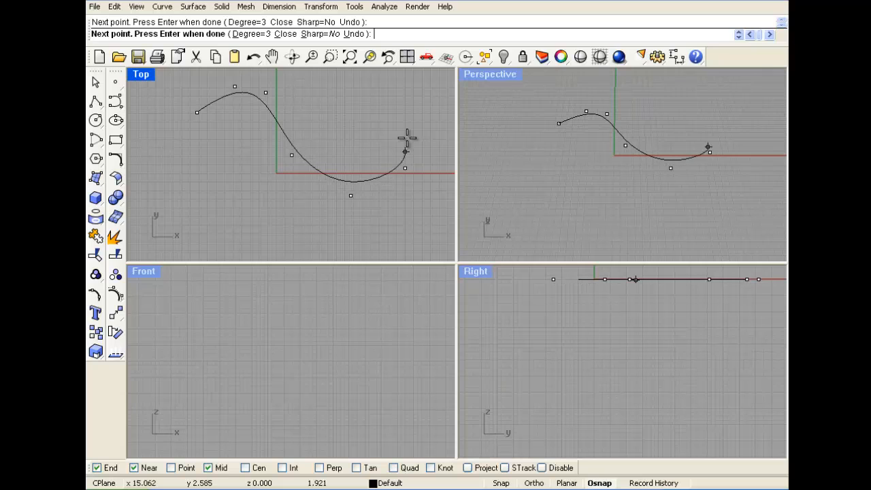
{"action": "left_click", "coordinate": [405, 167]}
{"action": "left_click", "coordinate": [425, 118]}
{"action": "key", "text": "Return"}
Step: Draw a second control-point curve from the tail tip around the belly and up the throat, closing the bird outline at the beak tip
{"action": "key", "text": "Return"}
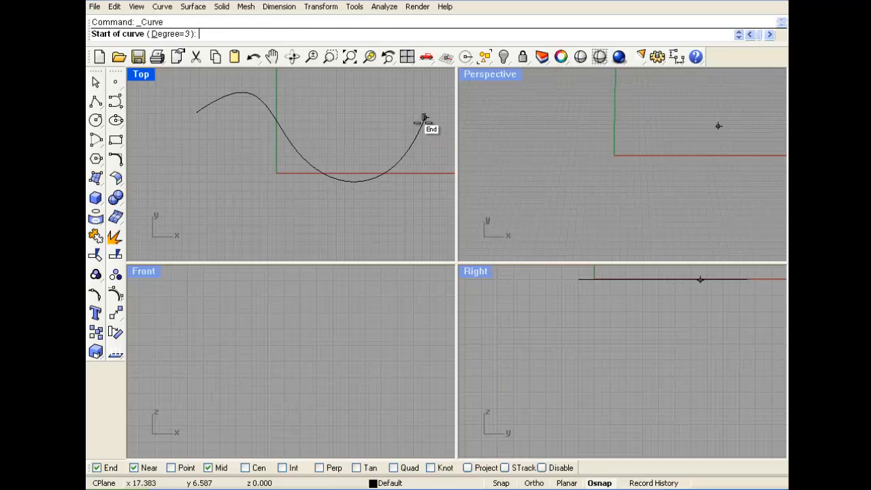
{"action": "left_click", "coordinate": [425, 117]}
{"action": "left_click", "coordinate": [435, 174]}
{"action": "right_click_drag", "start_coordinate": [427, 256], "coordinate": [407, 225]}
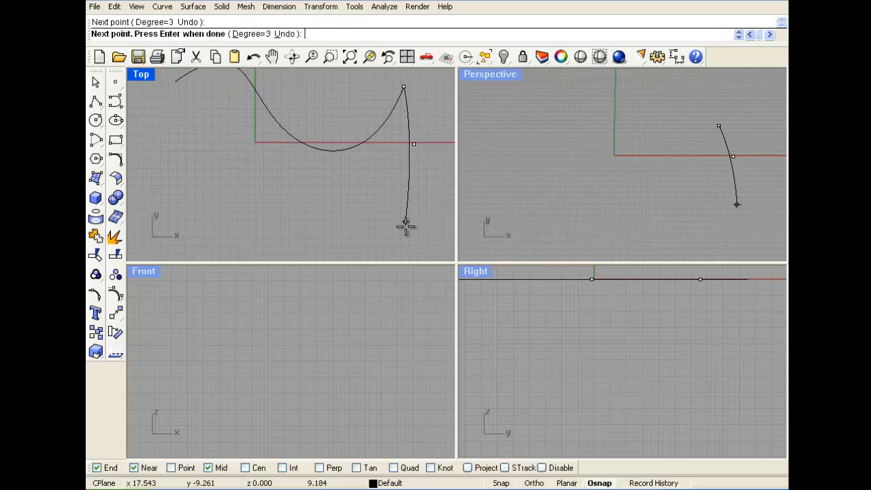
{"action": "left_click", "coordinate": [404, 234]}
{"action": "left_click", "coordinate": [361, 254]}
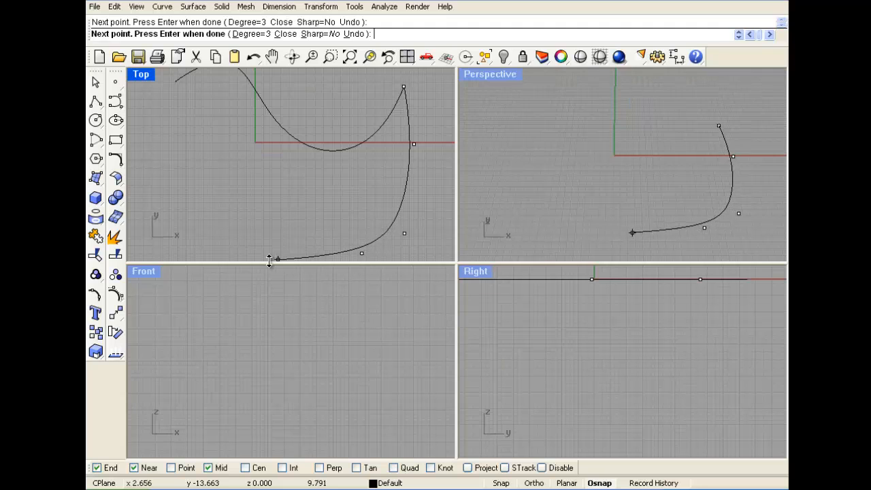
{"action": "left_click", "coordinate": [244, 250]}
{"action": "left_click", "coordinate": [213, 155]}
{"action": "left_click", "coordinate": [225, 111]}
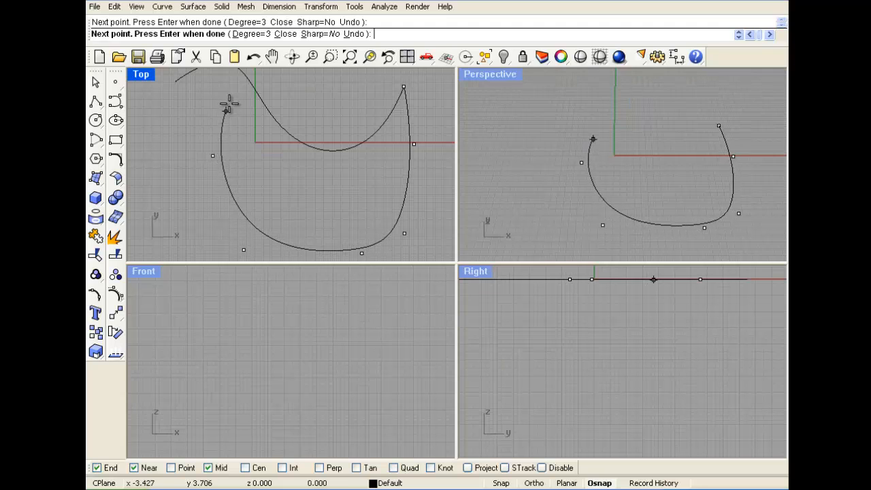
{"action": "left_click", "coordinate": [231, 88]}
{"action": "left_click", "coordinate": [175, 83]}
{"action": "scroll", "coordinate": [223, 147], "scroll_direction": "down", "scroll_amount": 3}
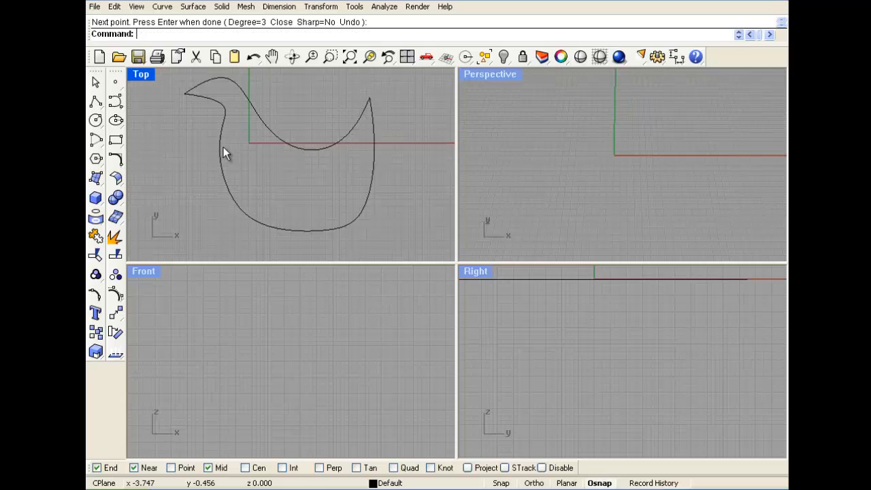
Step: Reshape the bird's throat by moving the lower curve's control points near the beak, and turn the control points off
{"action": "left_click", "coordinate": [115, 294]}
{"action": "left_click_drag", "start_coordinate": [227, 108], "coordinate": [220, 91]}
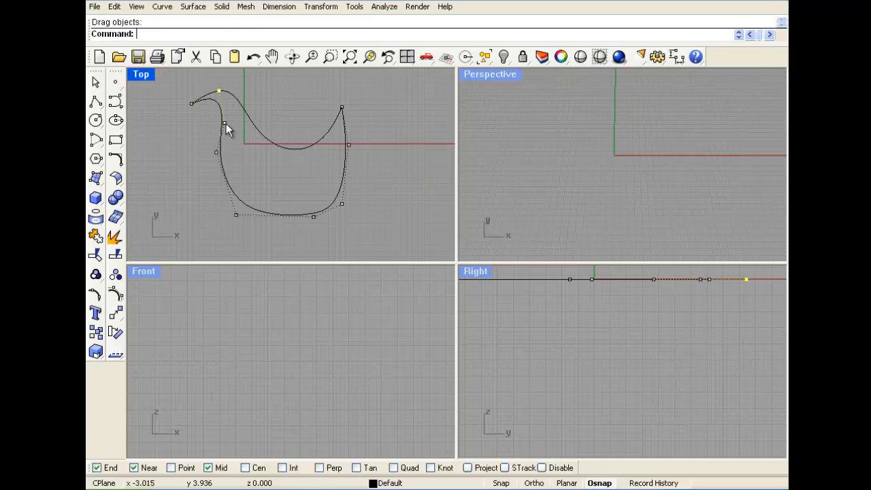
{"action": "left_click_drag", "start_coordinate": [225, 123], "coordinate": [226, 133]}
{"action": "left_click_drag", "start_coordinate": [219, 91], "coordinate": [216, 107]}
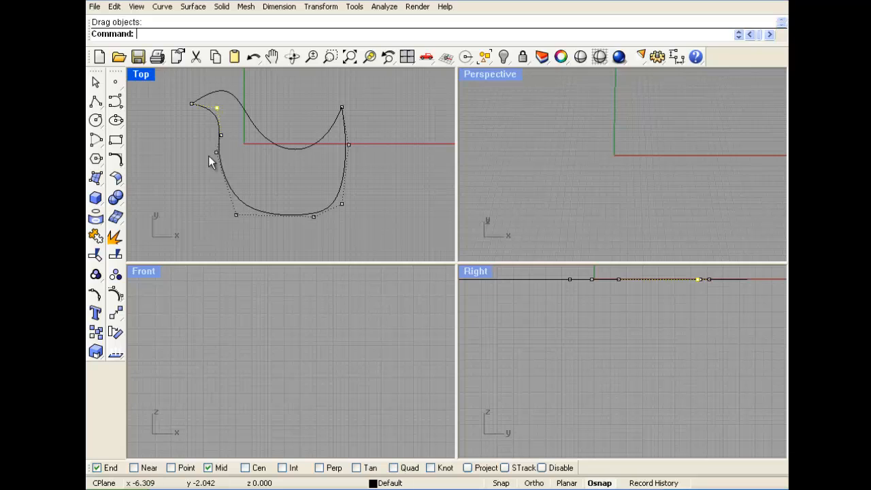
{"action": "left_click", "coordinate": [119, 296]}
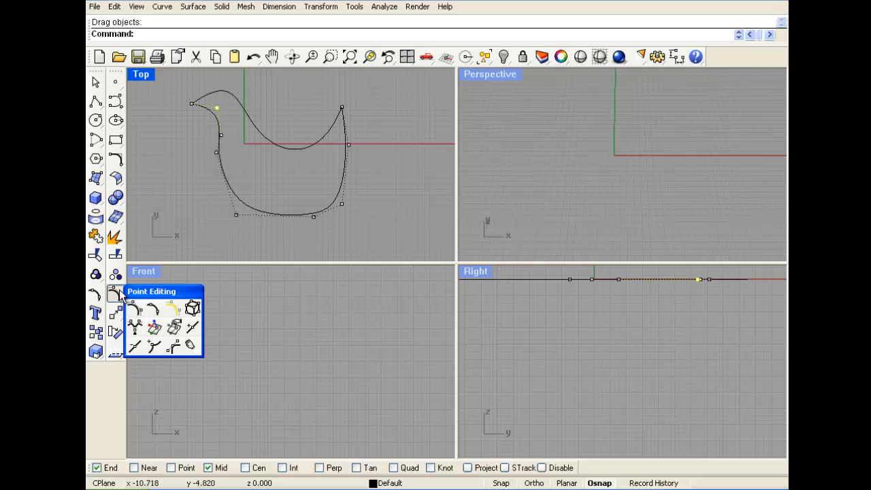
{"action": "right_click", "coordinate": [121, 296]}
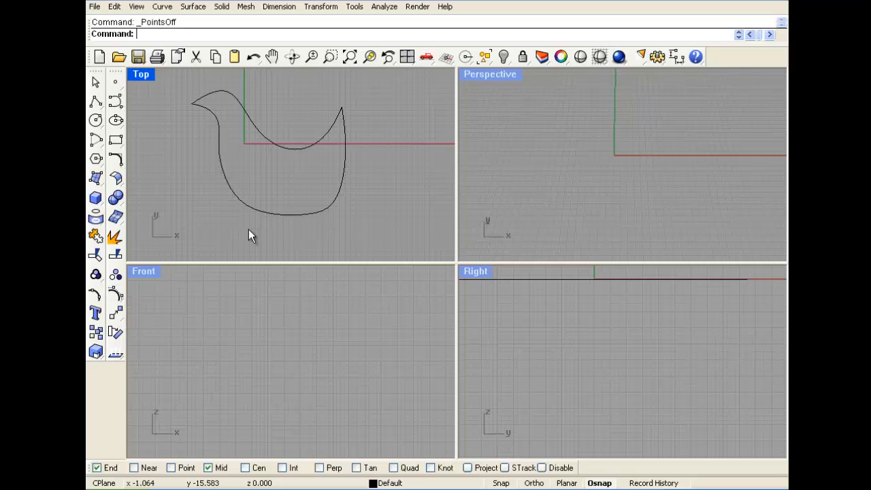
Step: In the maximized Top view, draw a curved cross-section across the head from the upper profile to the throat, snapped to both outline curves
{"action": "left_click", "coordinate": [117, 119]}
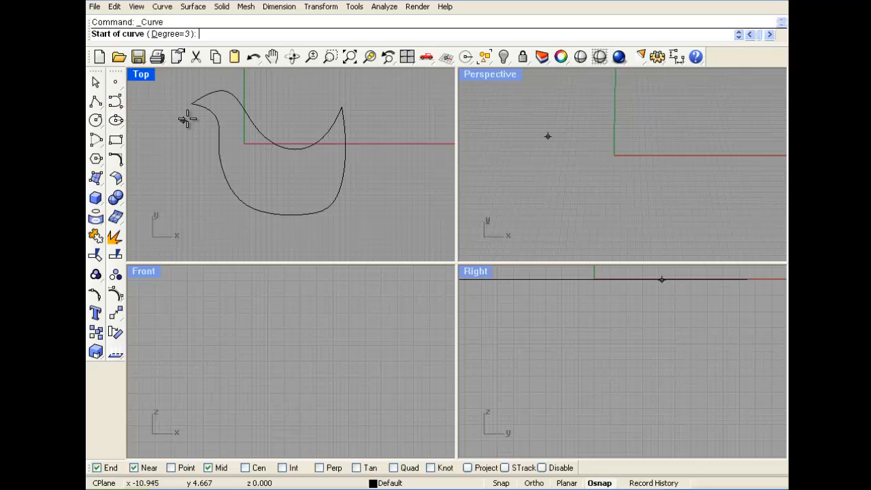
{"action": "double_click", "coordinate": [142, 75]}
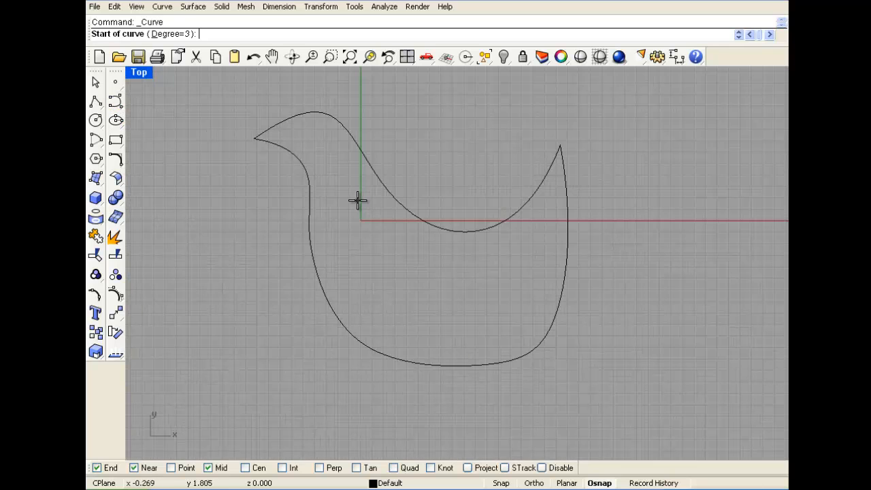
{"action": "scroll", "coordinate": [362, 196], "scroll_direction": "up", "scroll_amount": 2}
{"action": "right_click_drag", "start_coordinate": [374, 183], "coordinate": [333, 198]}
{"action": "left_click", "coordinate": [287, 116]}
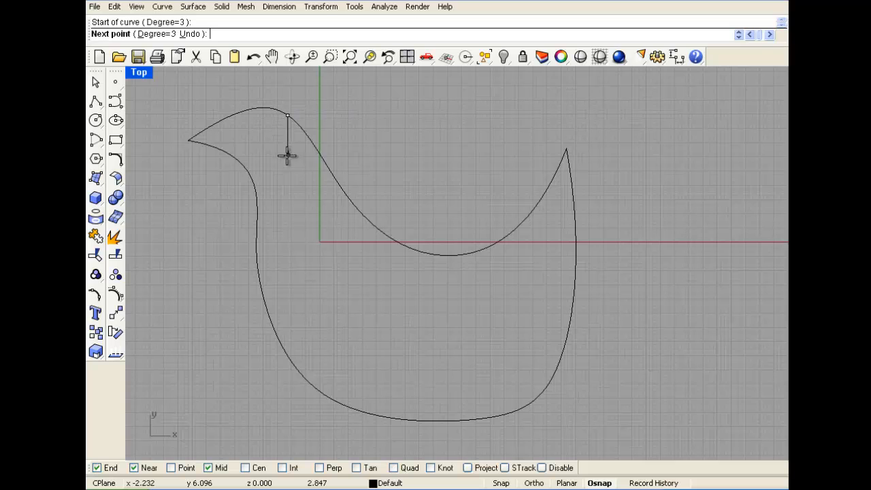
{"action": "left_click", "coordinate": [283, 147]}
{"action": "left_click", "coordinate": [270, 165]}
{"action": "left_click", "coordinate": [250, 177]}
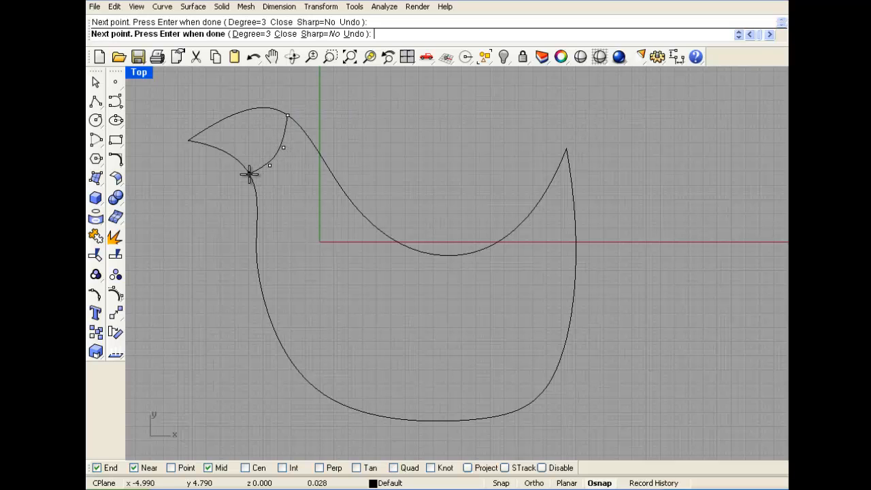
{"action": "key", "text": "Return"}
Step: Draw a second cross curve from the back of the neck to the front of the breast, snapped to the outline
{"action": "key", "text": "Return"}
{"action": "left_click", "coordinate": [333, 176]}
{"action": "left_click", "coordinate": [259, 268]}
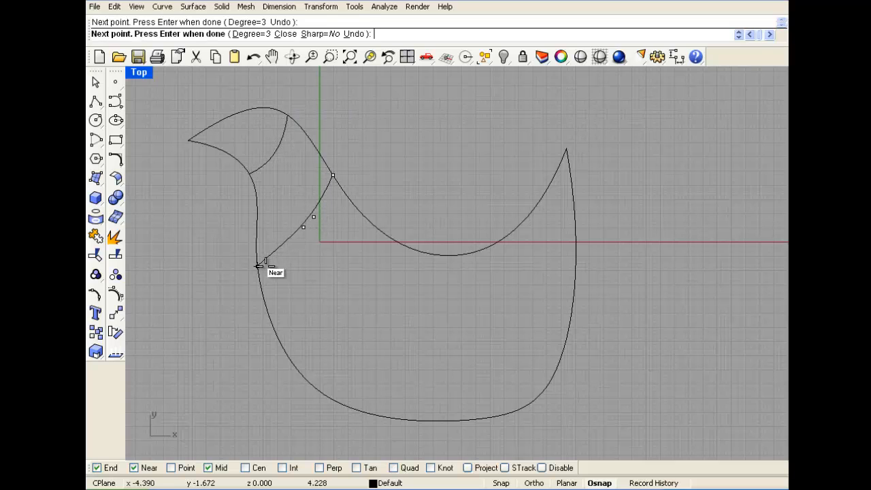
{"action": "key", "text": "Return"}
Step: Draw a third cross curve from the front of the back down to the lower breast, with two intermediate control points
{"action": "key", "text": "Return"}
{"action": "left_click", "coordinate": [375, 227]}
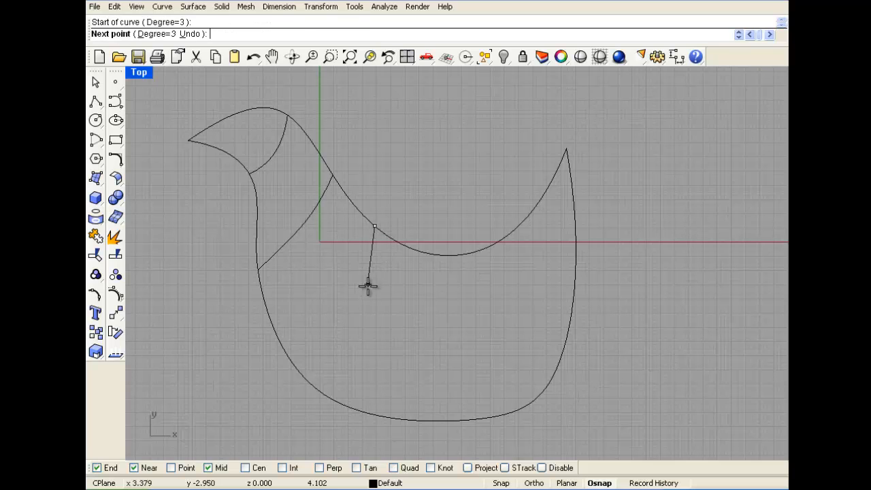
{"action": "left_click", "coordinate": [367, 287]}
{"action": "left_click", "coordinate": [331, 344]}
{"action": "left_click", "coordinate": [301, 378]}
{"action": "key", "text": "Return"}
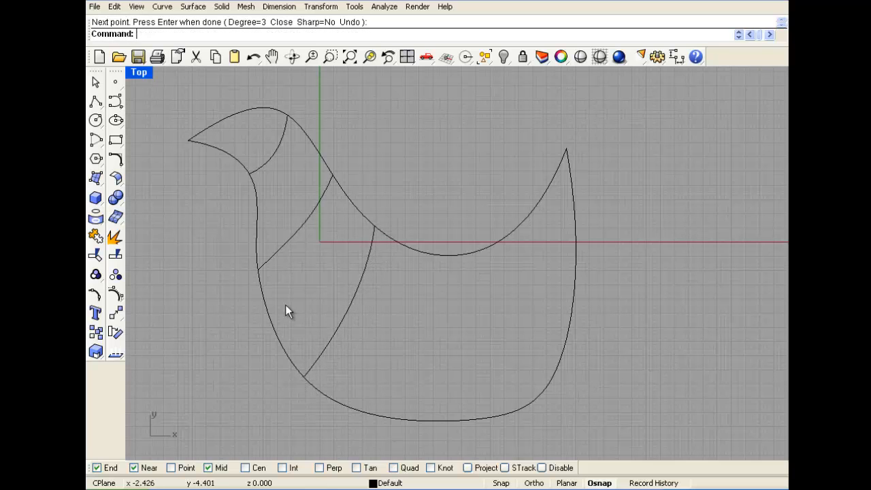
{"action": "scroll", "coordinate": [355, 342], "scroll_direction": "down", "scroll_amount": 2}
{"action": "scroll", "coordinate": [355, 320], "scroll_direction": "up", "scroll_amount": 1}
Step: Draw a fourth cross curve from the lowest point of the back to the midpoint of the lower outline curve
{"action": "key", "text": "Return"}
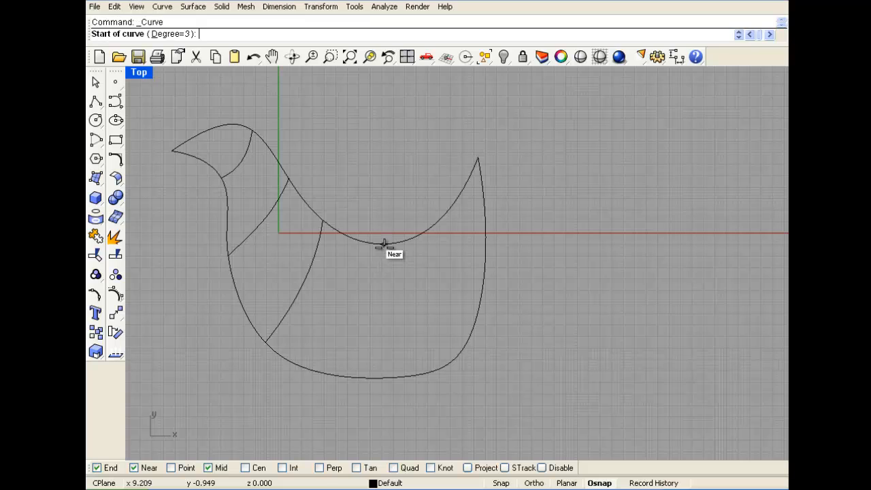
{"action": "left_click", "coordinate": [383, 244]}
{"action": "left_click", "coordinate": [364, 309]}
{"action": "left_click", "coordinate": [351, 376]}
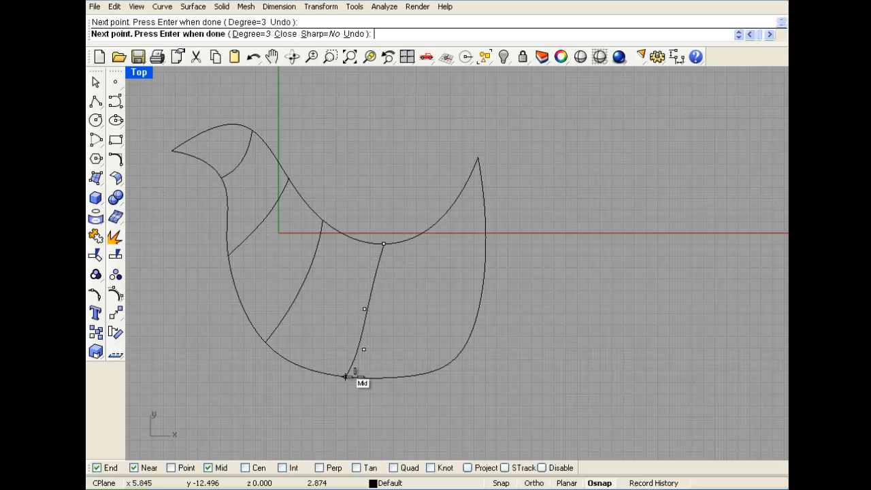
{"action": "key", "text": "Return"}
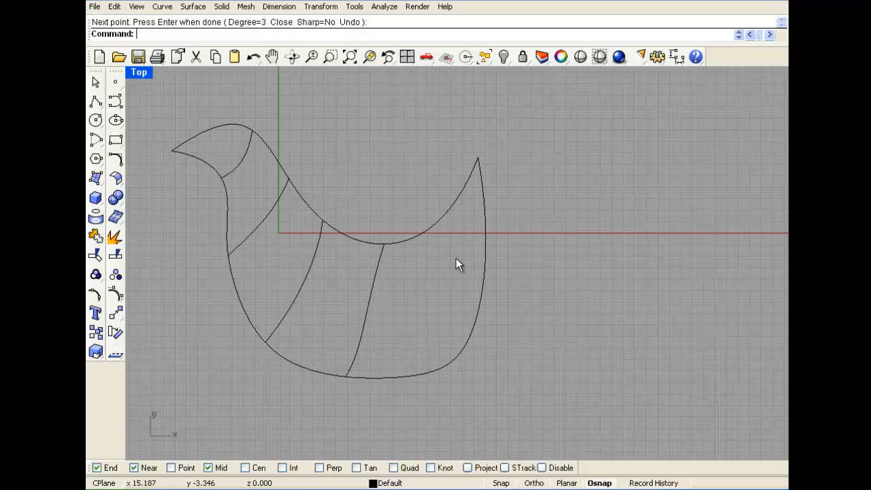
Step: Draw a fifth, nearly vertical cross curve from the back near the tail down to the rear of the belly
{"action": "key", "text": "Return"}
{"action": "left_click", "coordinate": [438, 221]}
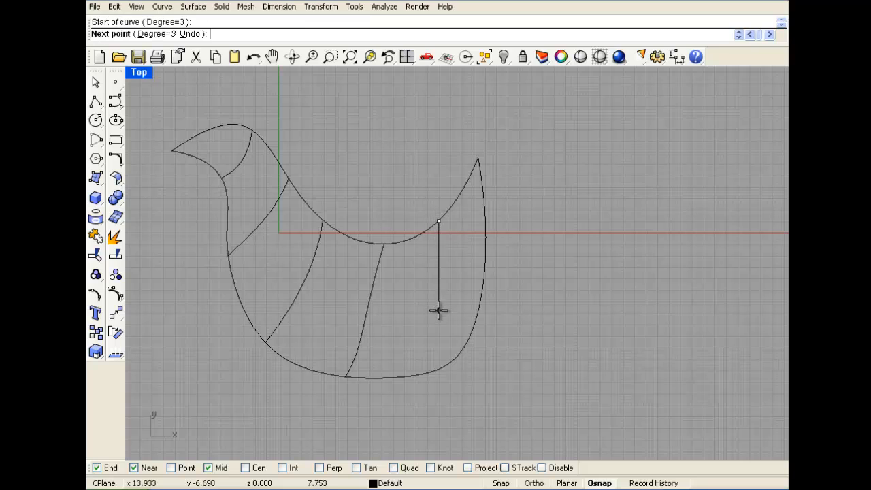
{"action": "left_click", "coordinate": [439, 272]}
{"action": "left_click", "coordinate": [444, 336]}
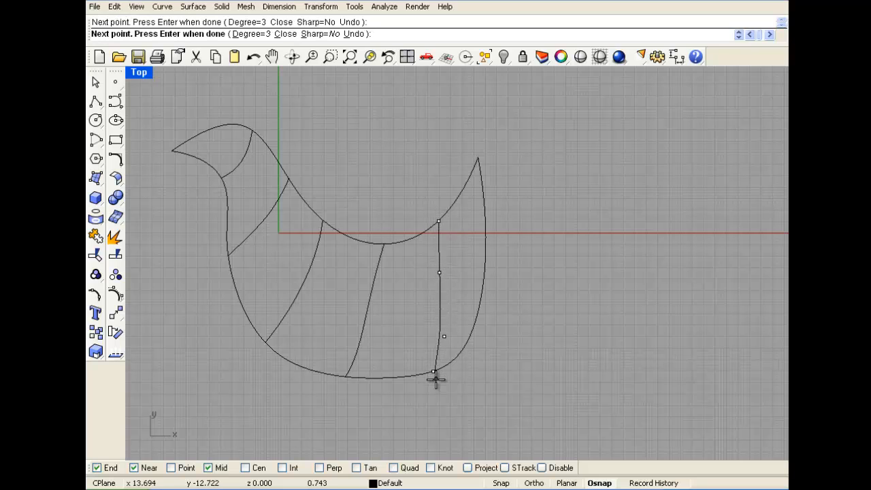
{"action": "left_click", "coordinate": [435, 379]}
{"action": "key", "text": "Return"}
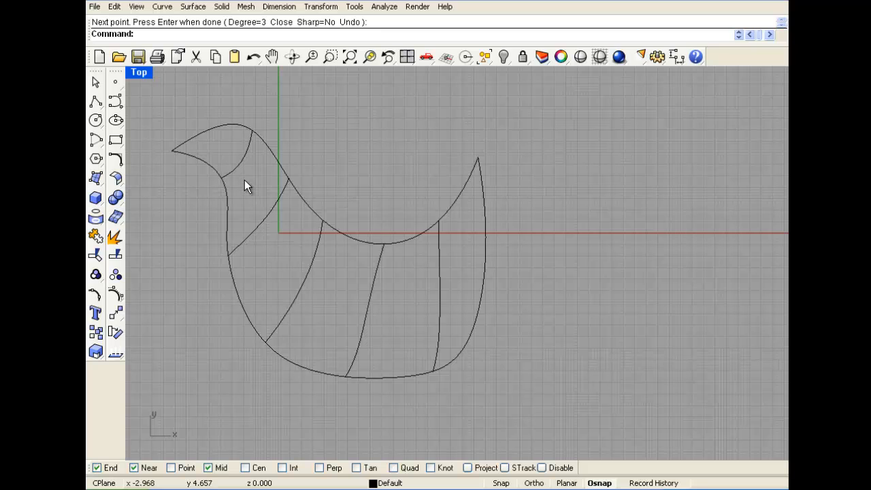
Step: Restore the four-viewport layout and frame the bird curves in the Perspective view, leaving no curve selected
{"action": "double_click", "coordinate": [148, 73]}
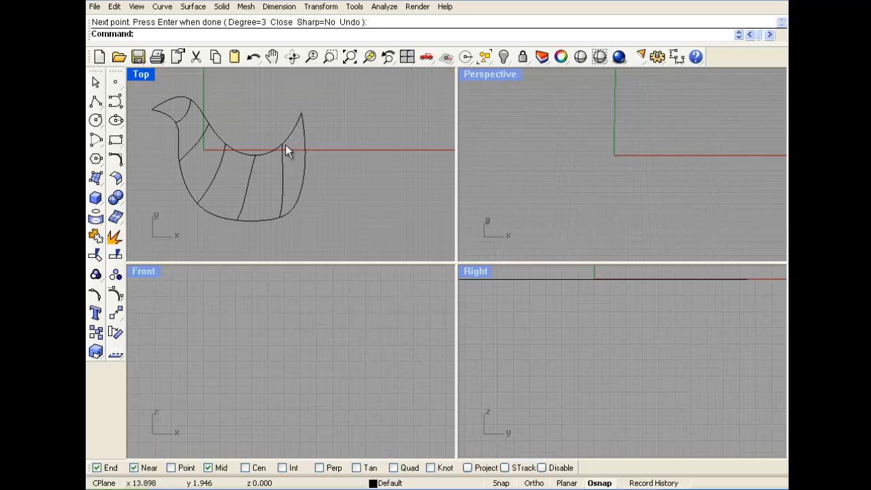
{"action": "left_click", "coordinate": [282, 170]}
{"action": "scroll", "coordinate": [532, 160], "scroll_direction": "down", "scroll_amount": 14}
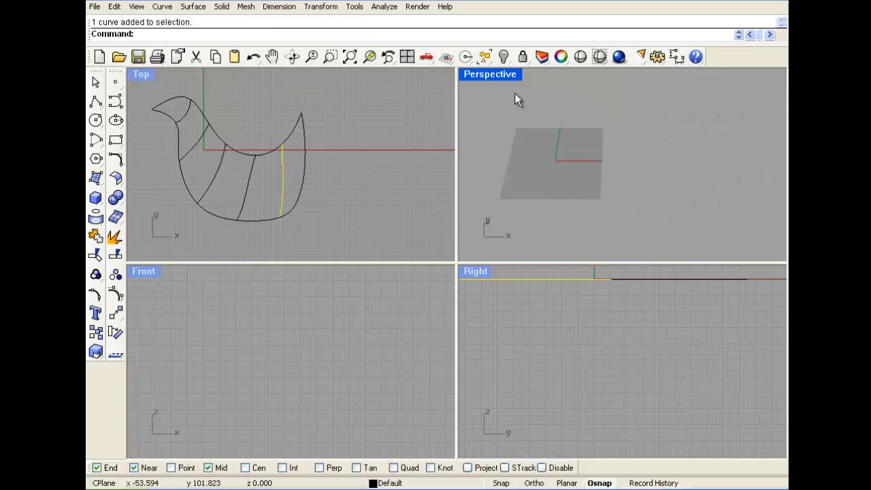
{"action": "right_click", "coordinate": [497, 79]}
{"action": "left_click", "coordinate": [496, 117]}
{"action": "scroll", "coordinate": [551, 167], "scroll_direction": "up", "scroll_amount": 8}
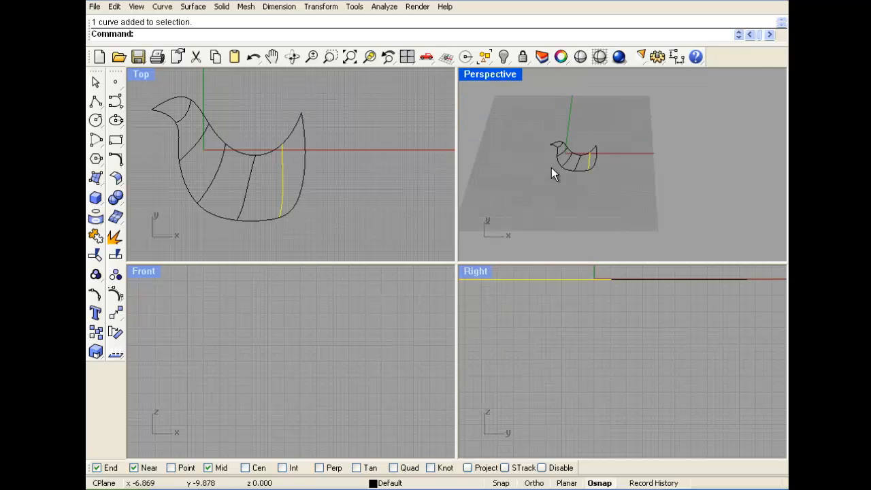
{"action": "scroll", "coordinate": [559, 174], "scroll_direction": "up", "scroll_amount": 3}
{"action": "key", "text": "Escape"}
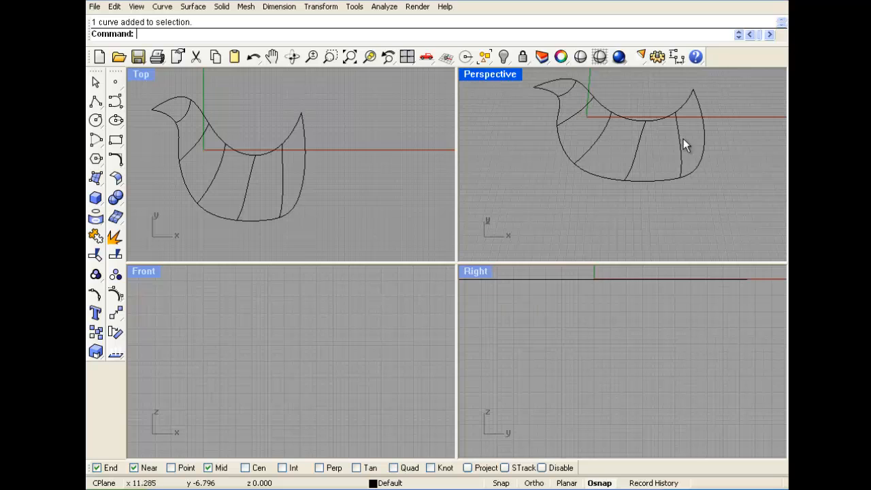
Step: Select the five cross curves, undo their accidental shift, and turn on their control points
{"action": "left_click_drag", "start_coordinate": [297, 169], "coordinate": [203, 153]}
{"action": "left_click_drag", "start_coordinate": [188, 119], "coordinate": [186, 117]}
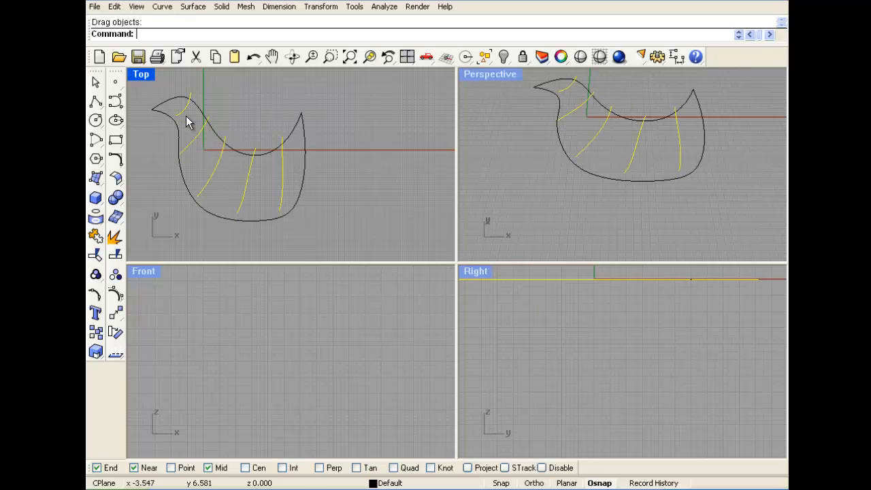
{"action": "key", "text": "ctrl+z"}
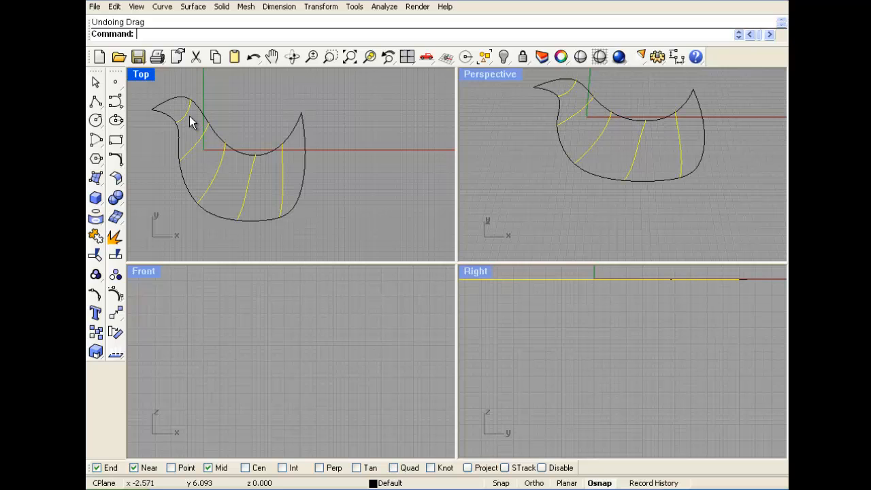
{"action": "left_click", "coordinate": [116, 294]}
Step: Raise the two inner control points of the head cross curve above the flat outline to form an arch
{"action": "left_click_drag", "start_coordinate": [178, 108], "coordinate": [197, 126]}
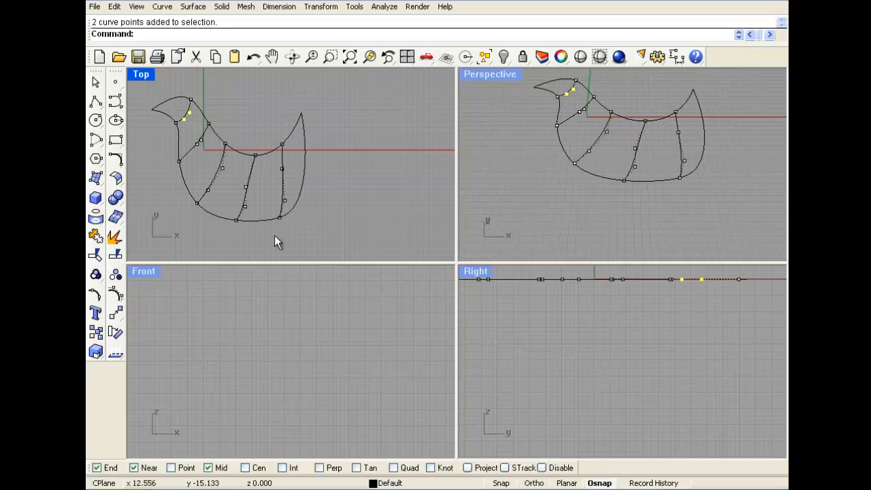
{"action": "left_click", "coordinate": [551, 353]}
{"action": "right_click_drag", "start_coordinate": [610, 307], "coordinate": [612, 380]}
{"action": "scroll", "coordinate": [612, 380], "scroll_direction": "down", "scroll_amount": 4}
{"action": "scroll", "coordinate": [611, 371], "scroll_direction": "down", "scroll_amount": 3}
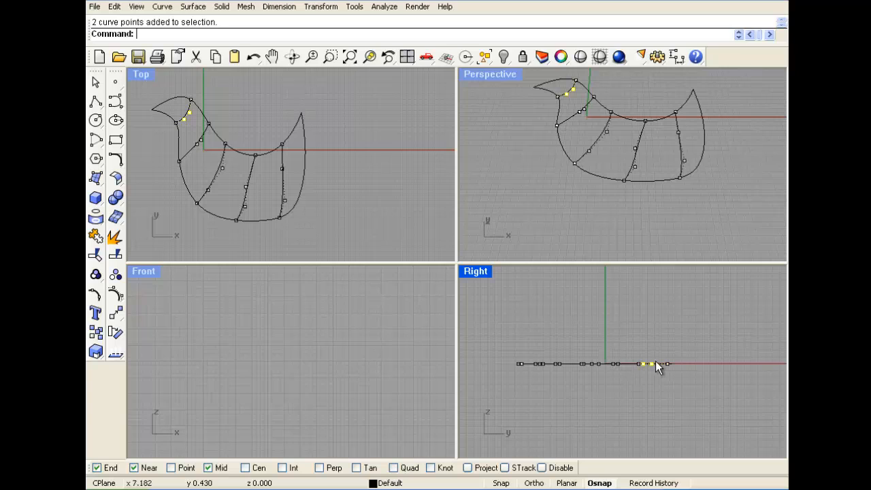
{"action": "left_click_drag", "start_coordinate": [655, 360], "coordinate": [654, 343]}
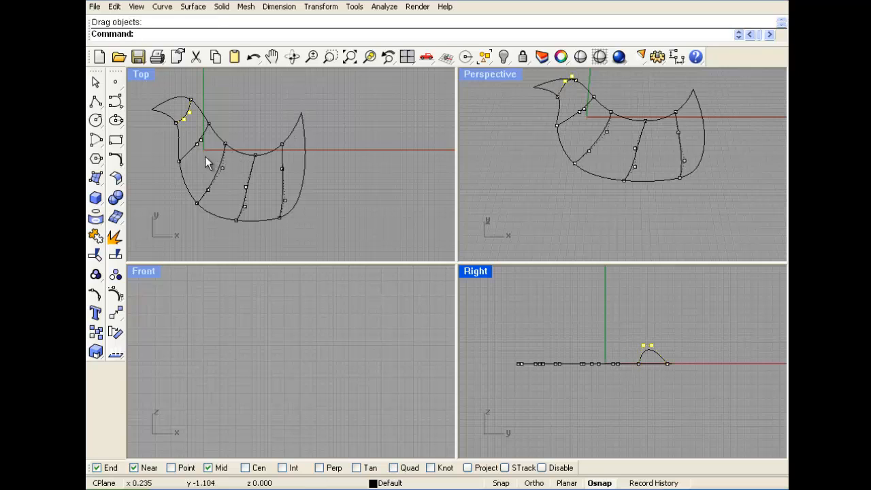
Step: Raise the inner control points of the second and third cross curves, each higher than the one before
{"action": "left_click_drag", "start_coordinate": [191, 133], "coordinate": [207, 150]}
{"action": "left_click_drag", "start_coordinate": [614, 364], "coordinate": [616, 340]}
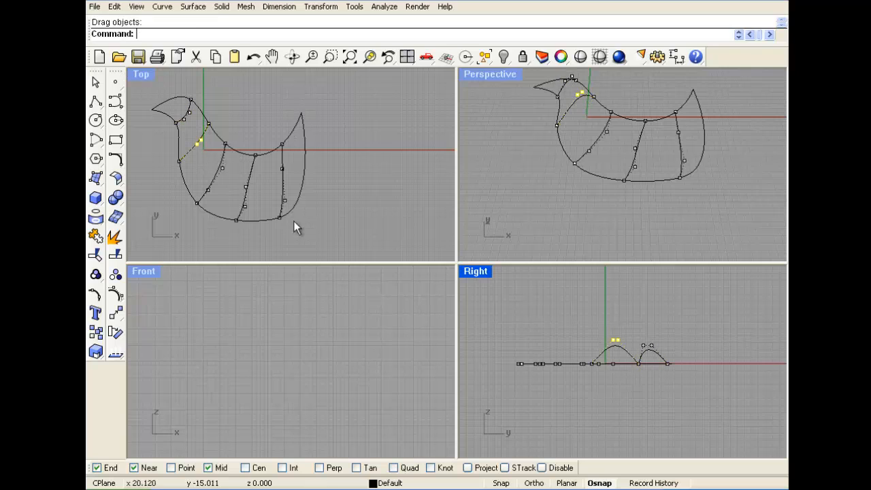
{"action": "left_click", "coordinate": [212, 177]}
{"action": "left_click_drag", "start_coordinate": [210, 175], "coordinate": [203, 194]}
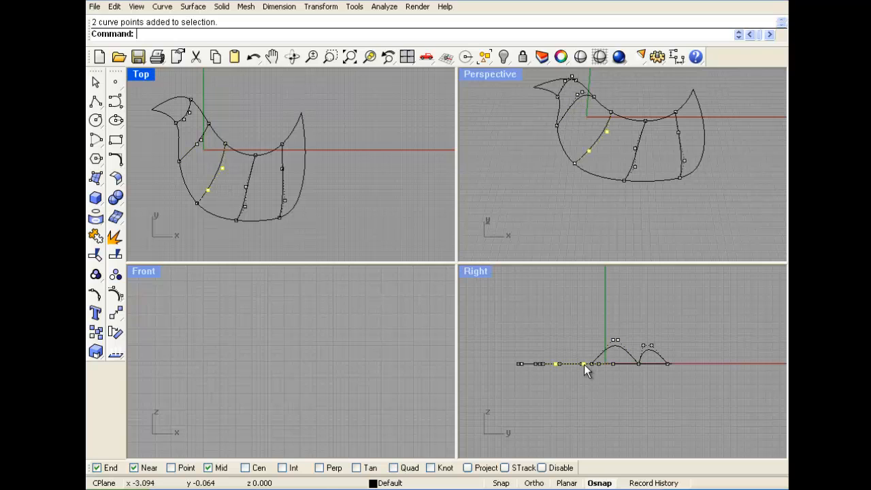
{"action": "left_click_drag", "start_coordinate": [584, 364], "coordinate": [584, 334]}
Step: Raise the inner control points of the fourth cross curve highest of all, and those of the fifth near the tail somewhat less
{"action": "left_click", "coordinate": [249, 201]}
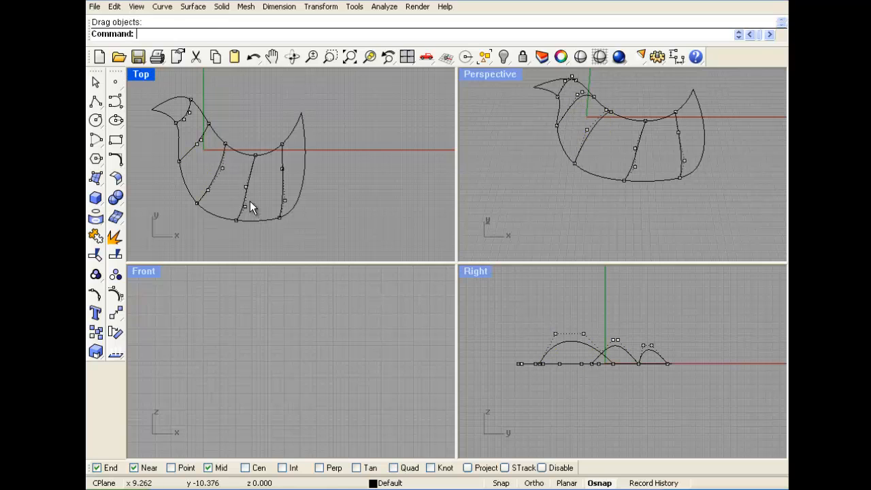
{"action": "left_click_drag", "start_coordinate": [250, 173], "coordinate": [240, 210]}
{"action": "left_click_drag", "start_coordinate": [562, 364], "coordinate": [560, 328]}
{"action": "left_click", "coordinate": [281, 175]}
{"action": "left_click_drag", "start_coordinate": [287, 164], "coordinate": [276, 206]}
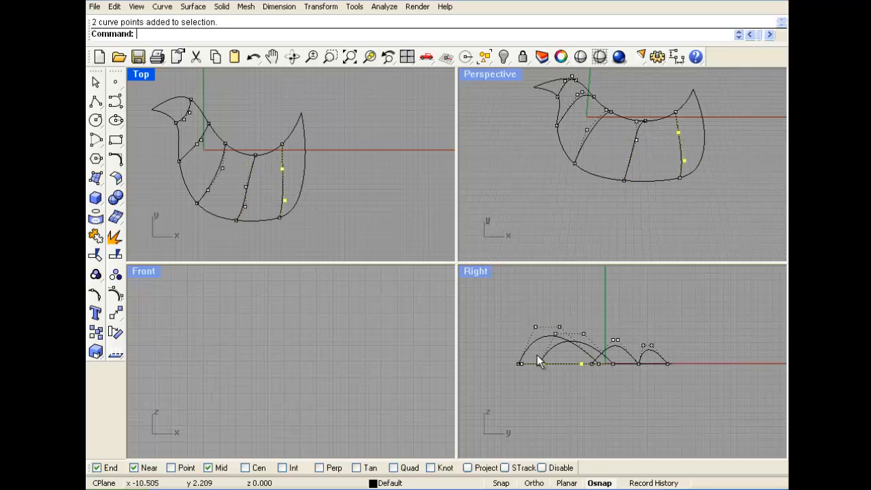
{"action": "left_click_drag", "start_coordinate": [540, 360], "coordinate": [543, 337]}
Step: Turn off the control points of all cross curves
{"action": "left_click", "coordinate": [580, 226]}
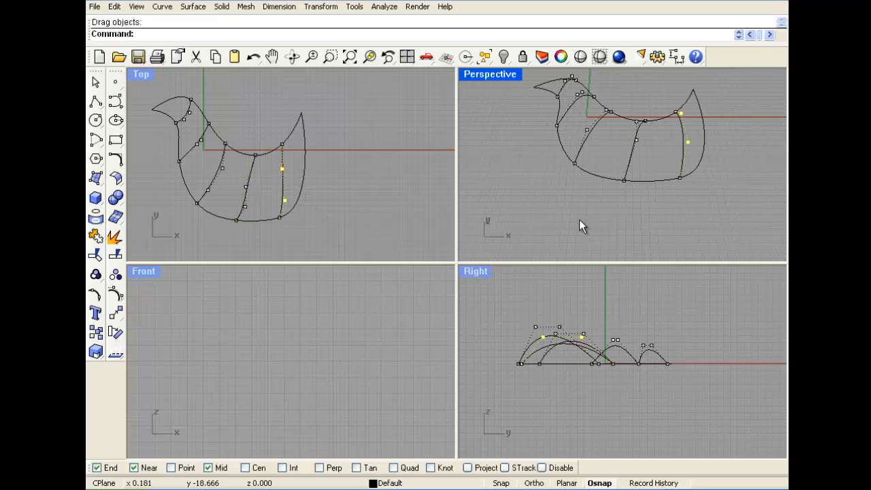
{"action": "right_click_drag", "start_coordinate": [579, 219], "coordinate": [622, 112]}
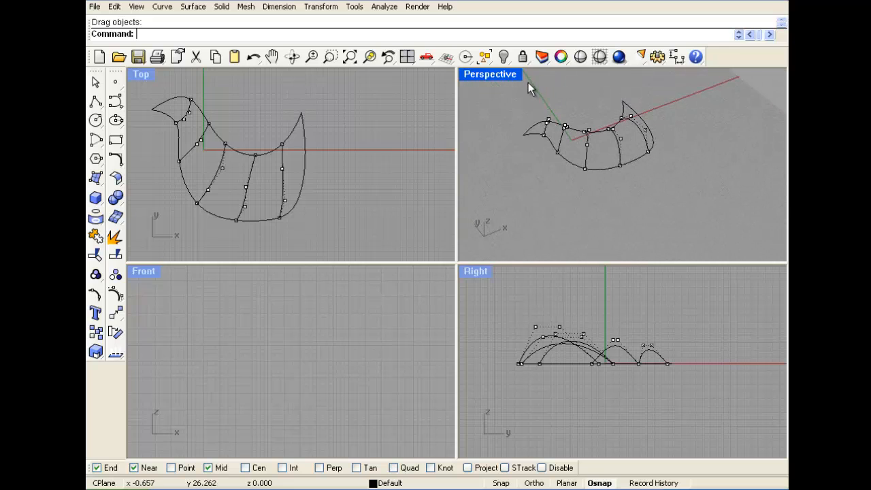
{"action": "scroll", "coordinate": [583, 118], "scroll_direction": "up", "scroll_amount": 4}
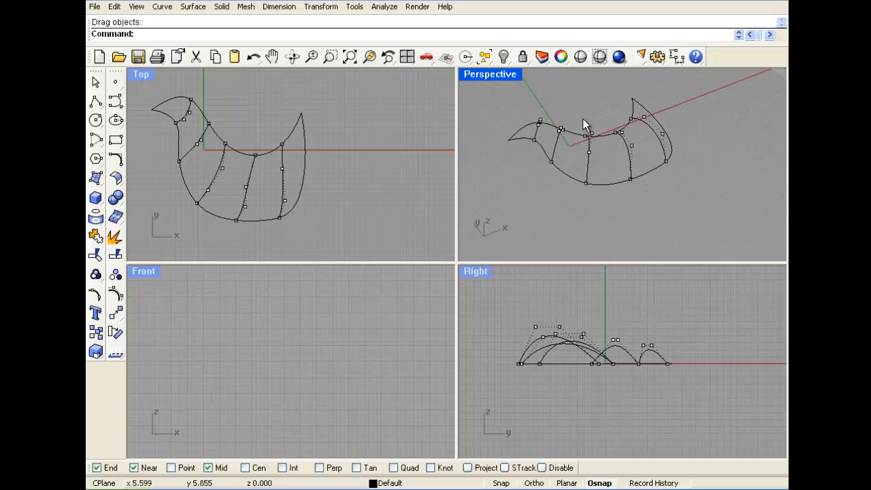
{"action": "right_click", "coordinate": [120, 280]}
{"action": "right_click_drag", "start_coordinate": [539, 130], "coordinate": [560, 194]}
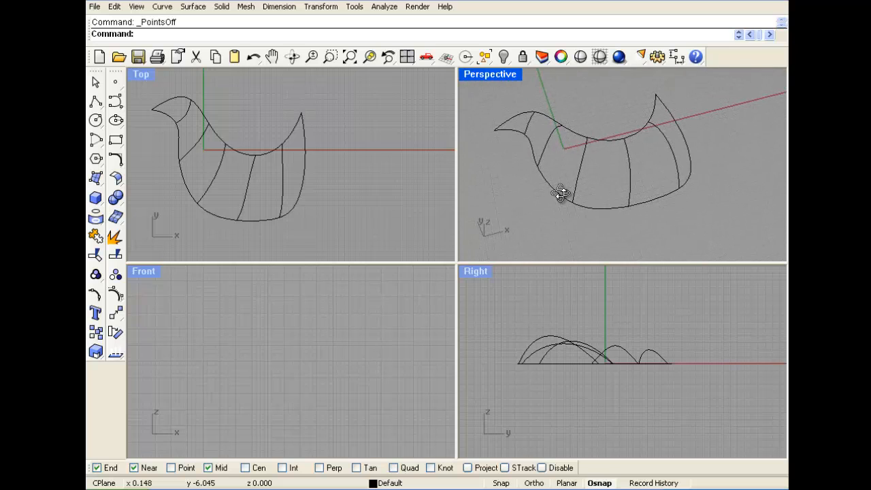
Step: Set up a Curve Network surface from both outline curves and the five cross curves, with the preview enabled
{"action": "left_click", "coordinate": [167, 7]}
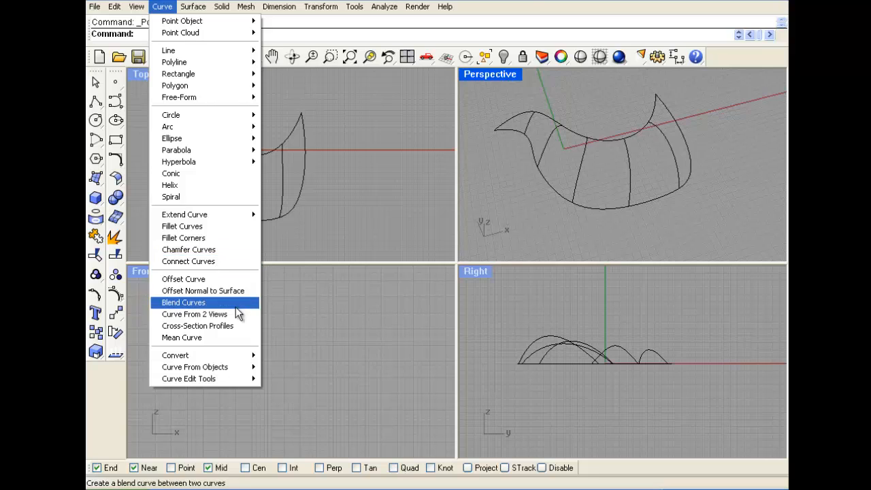
{"action": "mouse_move", "coordinate": [192, 6]}
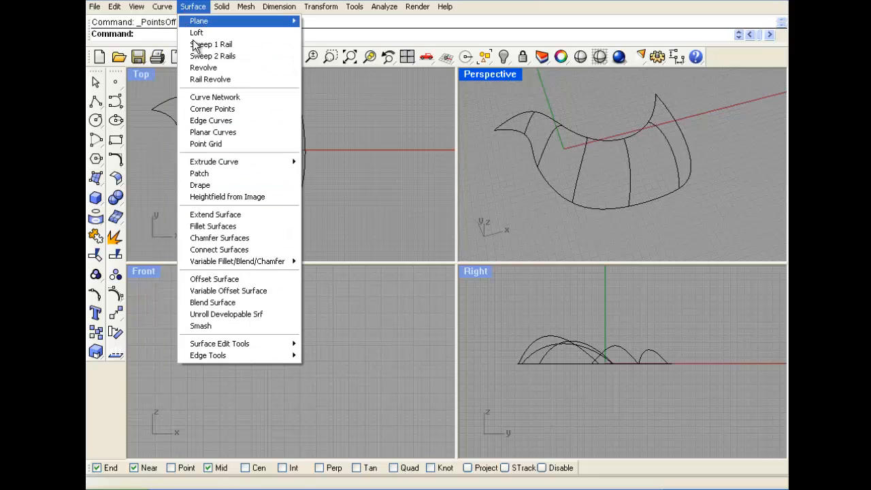
{"action": "left_click", "coordinate": [240, 96]}
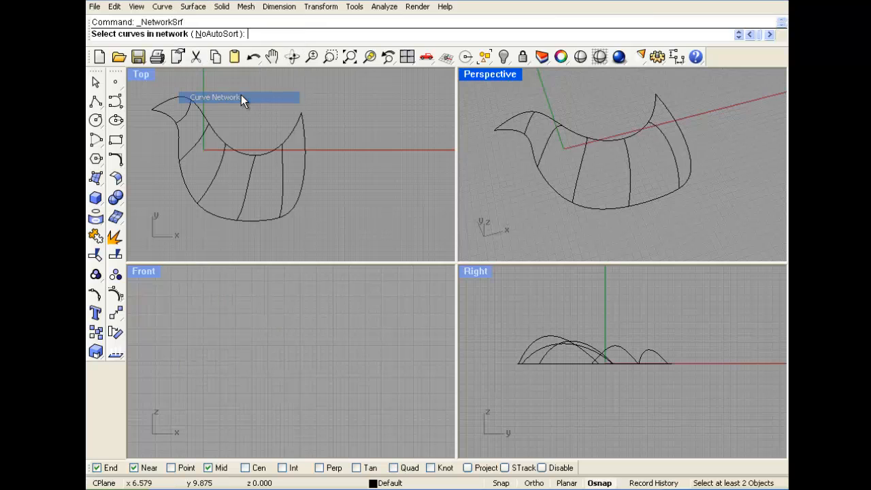
{"action": "left_click_drag", "start_coordinate": [520, 114], "coordinate": [521, 112]}
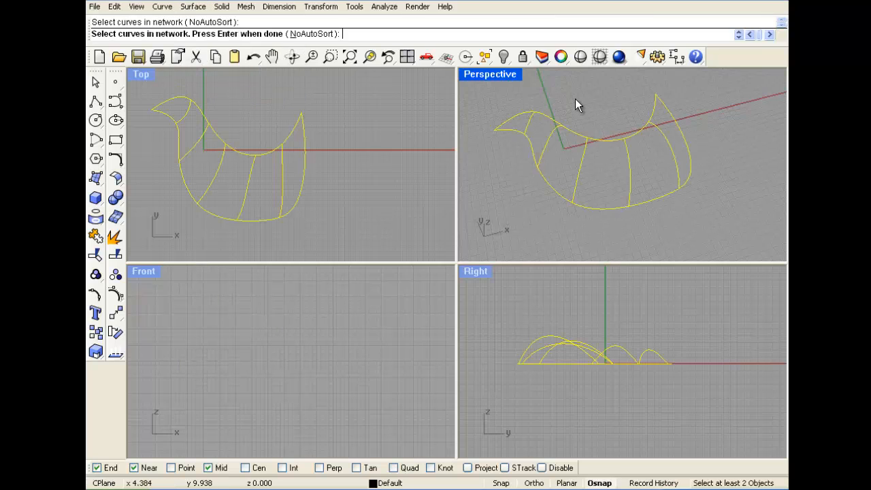
{"action": "key", "text": "Return"}
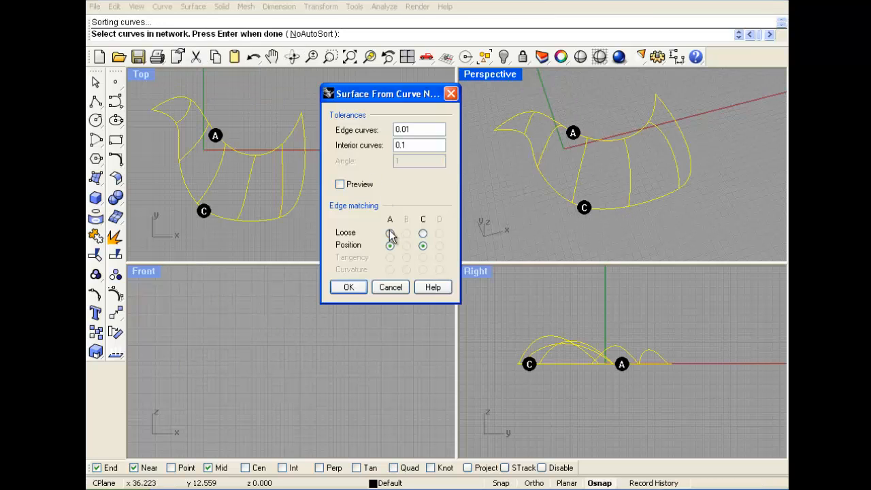
{"action": "left_click", "coordinate": [365, 187]}
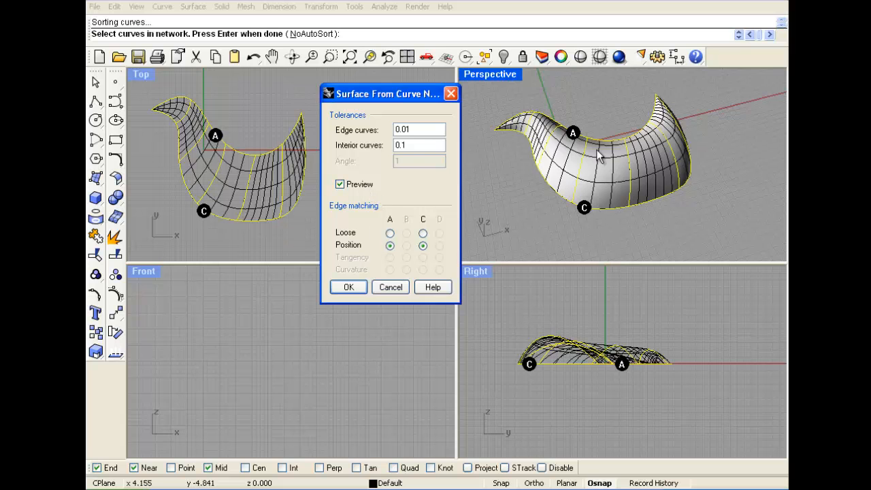
Step: Set the network surface's edge matching to Loose for edges A and C and examine the previewed surface
{"action": "right_click_drag", "start_coordinate": [599, 152], "coordinate": [615, 157]}
{"action": "scroll", "coordinate": [614, 156], "scroll_direction": "up", "scroll_amount": 4}
{"action": "right_click_drag", "start_coordinate": [634, 212], "coordinate": [618, 178]}
{"action": "left_click", "coordinate": [391, 234]}
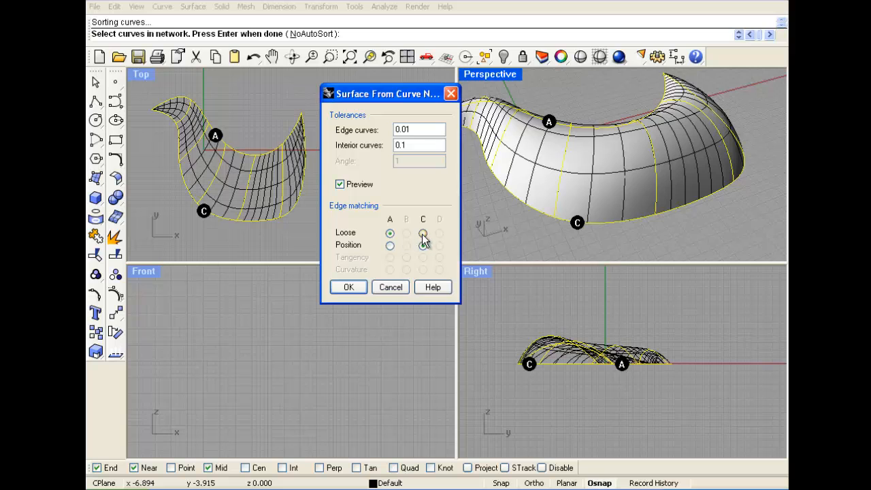
{"action": "left_click", "coordinate": [422, 233]}
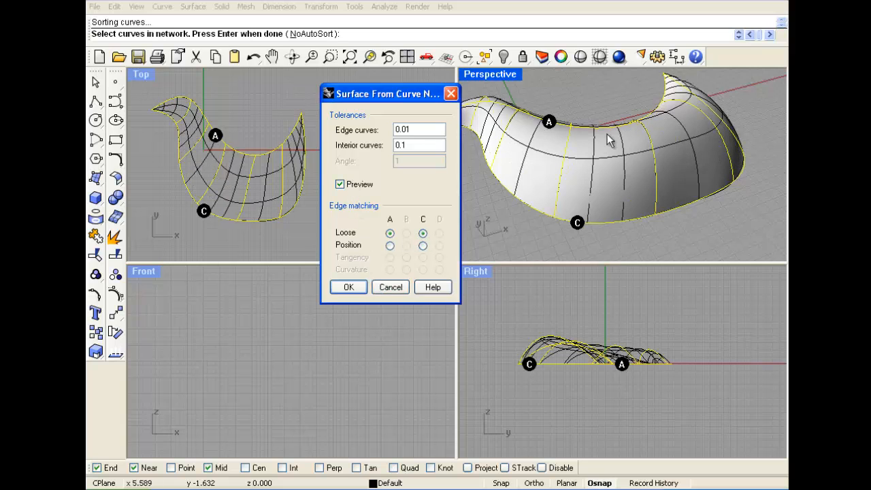
{"action": "mouse_move", "coordinate": [612, 141]}
{"action": "right_mouse_down"}
{"action": "mouse_move", "coordinate": [622, 145]}
{"action": "mouse_move", "coordinate": [607, 136]}
{"action": "right_mouse_up"}
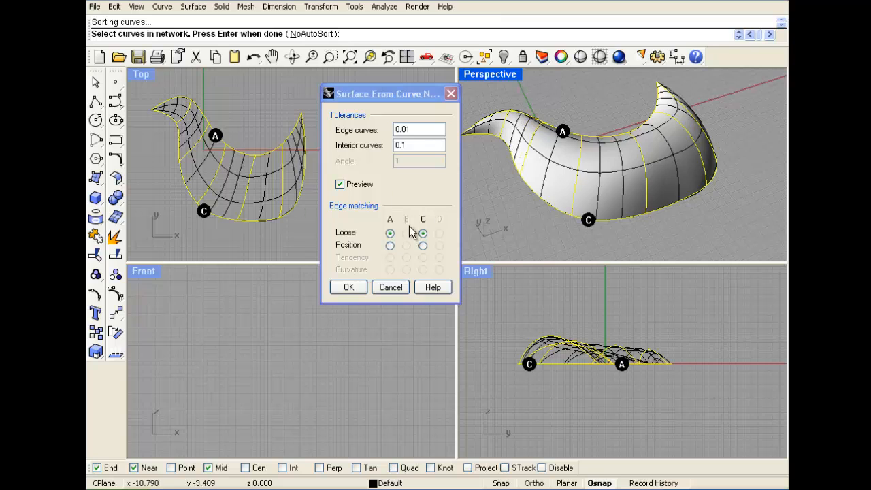
Step: Compare Position and Loose edge matching on edges A and C, leaving both on Loose
{"action": "left_click", "coordinate": [423, 246]}
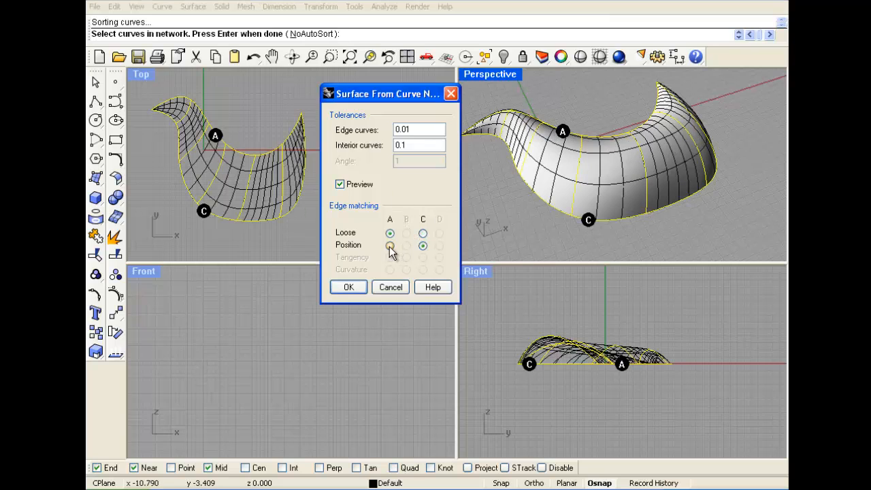
{"action": "left_click", "coordinate": [355, 188]}
{"action": "left_click", "coordinate": [355, 190]}
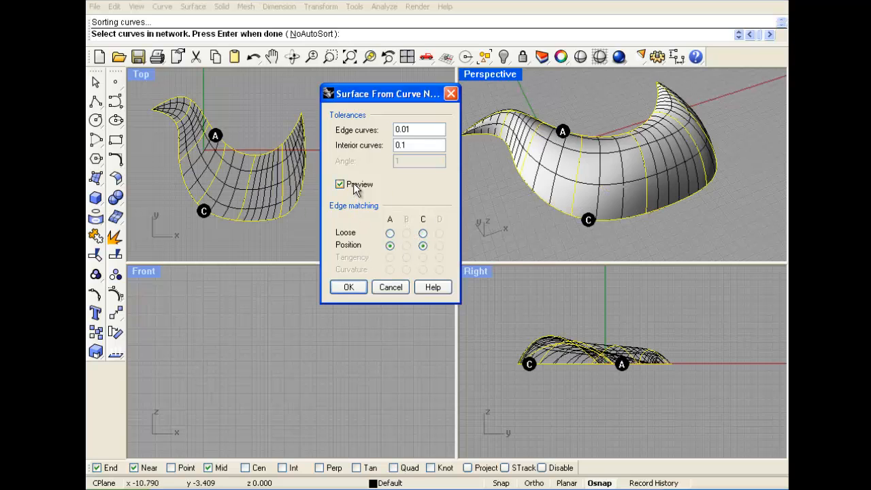
{"action": "left_click", "coordinate": [390, 233]}
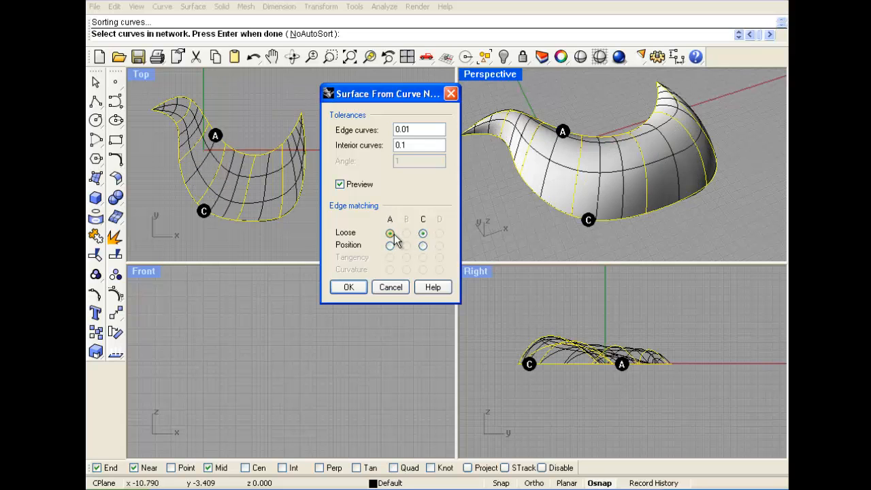
{"action": "right_click_drag", "start_coordinate": [484, 224], "coordinate": [594, 194]}
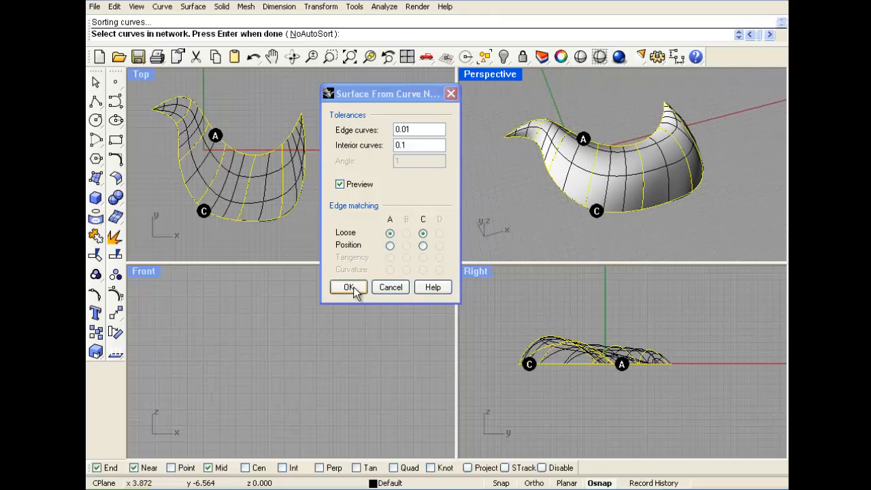
Step: Create the network surface, inspect it, and delete it so only the curves remain
{"action": "left_click", "coordinate": [347, 287]}
{"action": "right_click_drag", "start_coordinate": [627, 148], "coordinate": [620, 164]}
{"action": "left_click", "coordinate": [611, 173]}
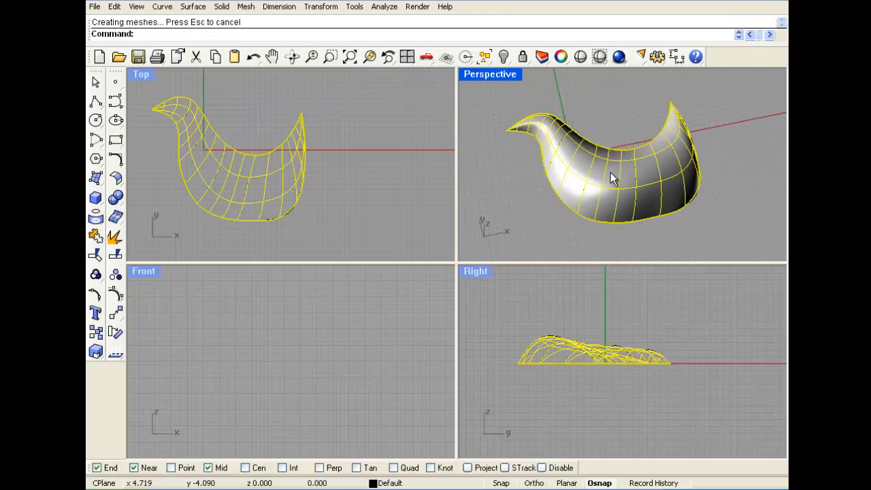
{"action": "key", "text": "Delete"}
{"action": "scroll", "coordinate": [610, 173], "scroll_direction": "up", "scroll_amount": 3}
{"action": "left_click", "coordinate": [193, 7]}
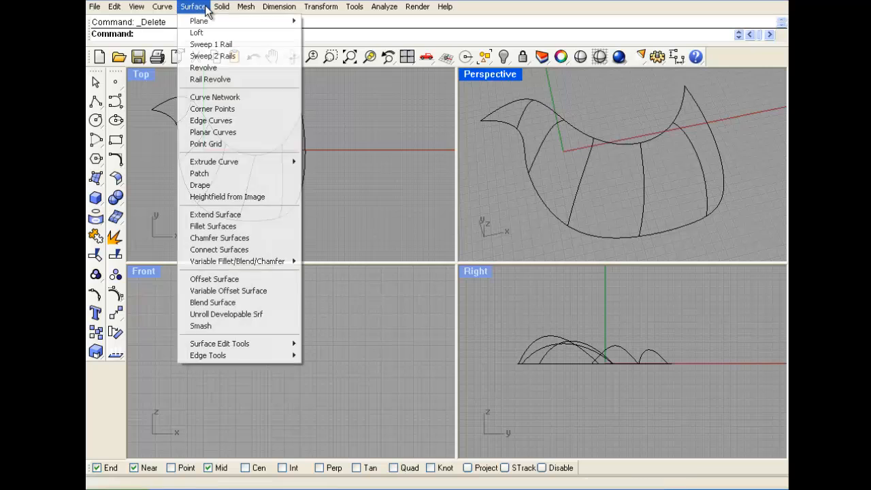
{"action": "left_click", "coordinate": [228, 55]}
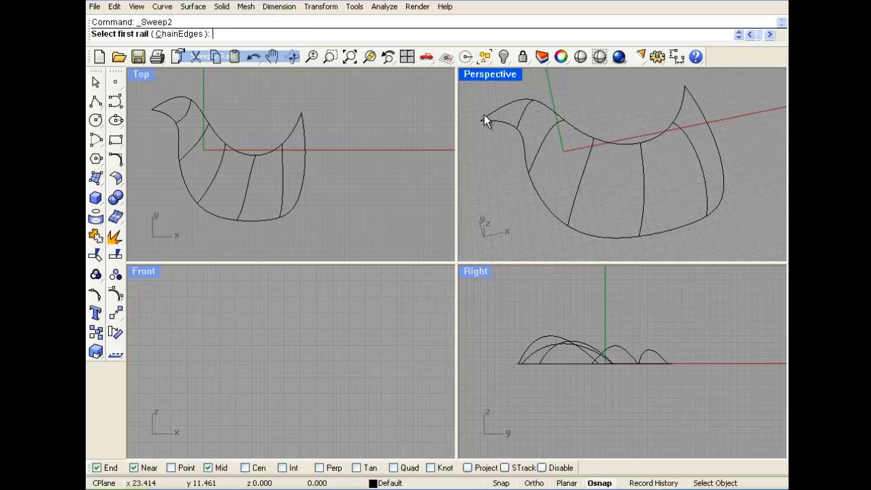
{"action": "left_click", "coordinate": [548, 109]}
{"action": "left_click", "coordinate": [525, 150]}
{"action": "key", "text": "Escape"}
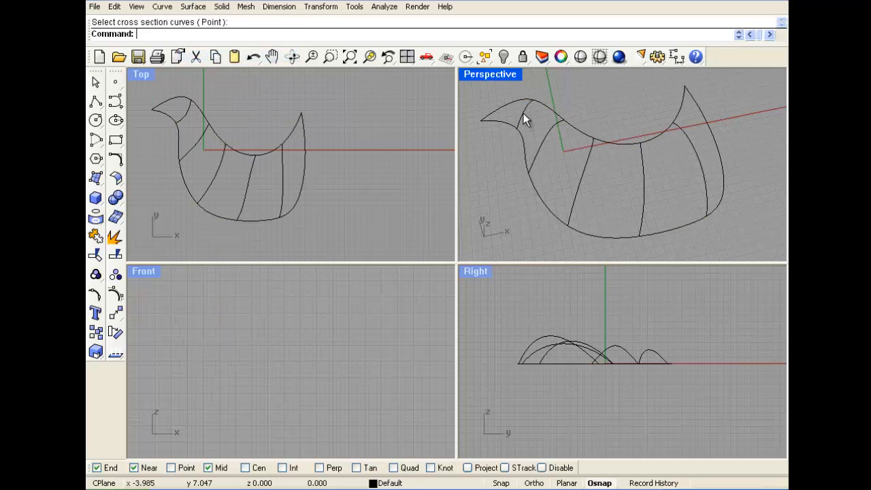
Step: Sweep the five cross curves along the upper and lower outline curves with Sweep 2 Rails, without simplifying the cross sections
{"action": "key", "text": "Return"}
{"action": "left_click", "coordinate": [546, 106]}
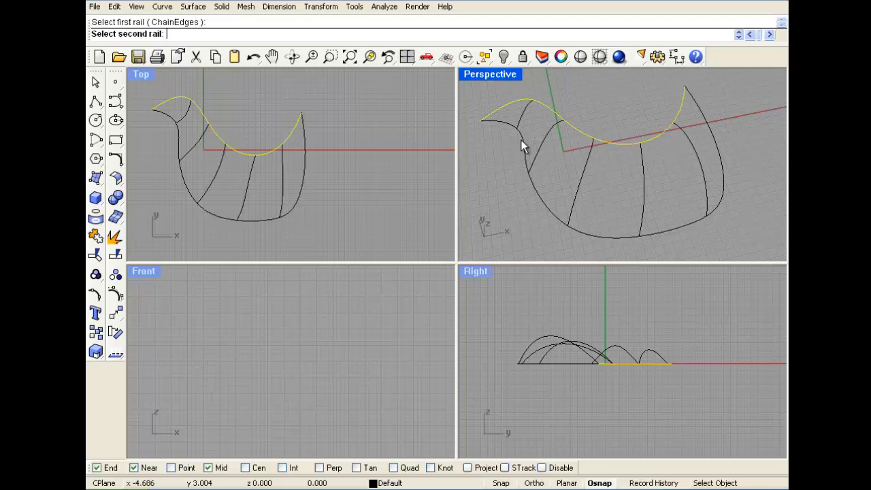
{"action": "left_click", "coordinate": [522, 140]}
{"action": "left_click", "coordinate": [550, 138]}
{"action": "left_click", "coordinate": [589, 154]}
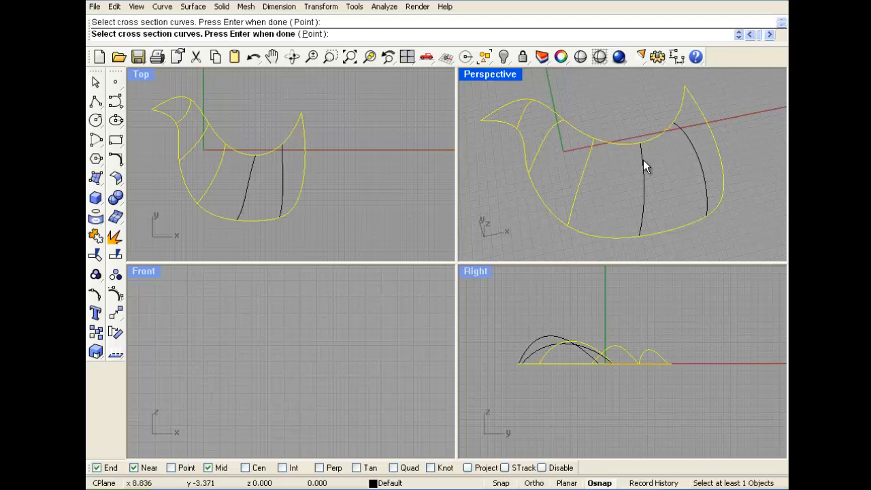
{"action": "left_click", "coordinate": [643, 162]}
{"action": "left_click", "coordinate": [694, 153]}
{"action": "key", "text": "Return"}
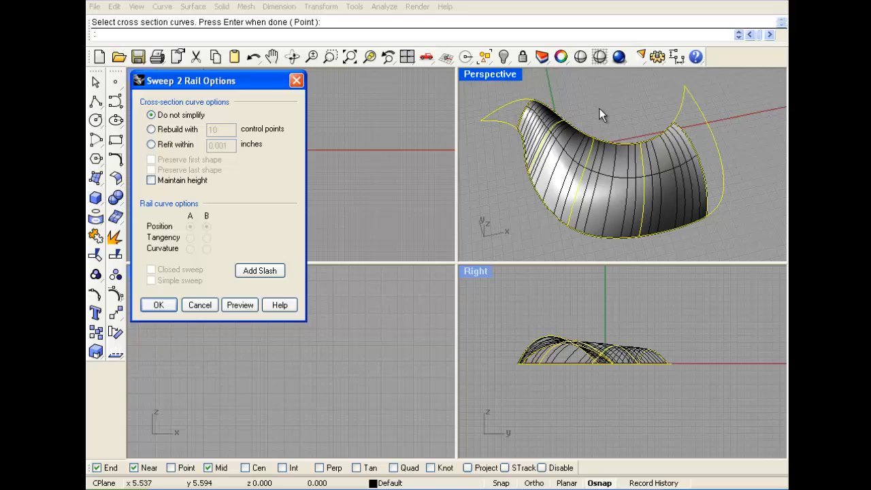
{"action": "key", "text": "Return"}
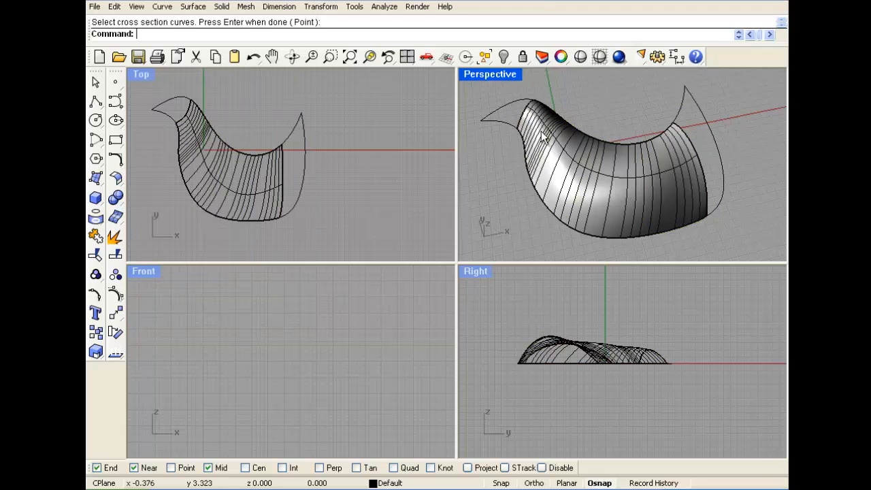
Step: Create a two-rail sweep for the head and beak, using both outline curves as rails and the head cross curve as section
{"action": "right_click_drag", "start_coordinate": [599, 108], "coordinate": [538, 131]}
{"action": "key", "text": "Return"}
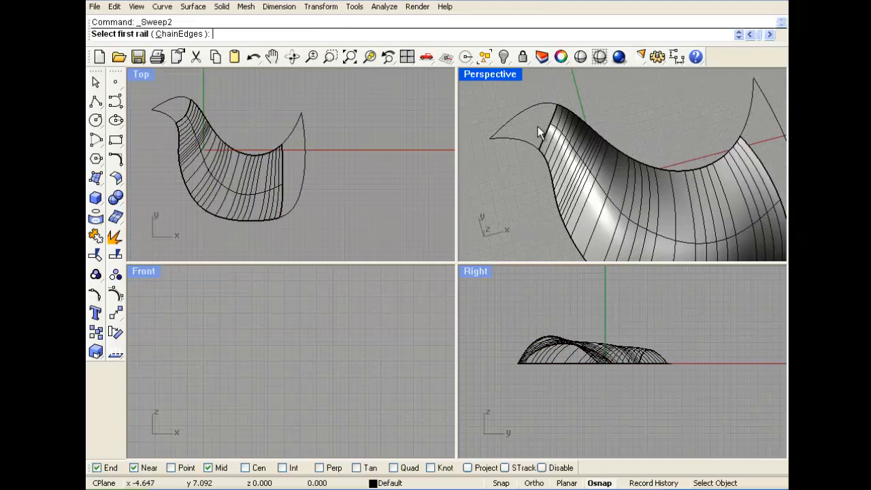
{"action": "left_click", "coordinate": [524, 107]}
{"action": "left_click", "coordinate": [530, 142]}
{"action": "left_click", "coordinate": [547, 125]}
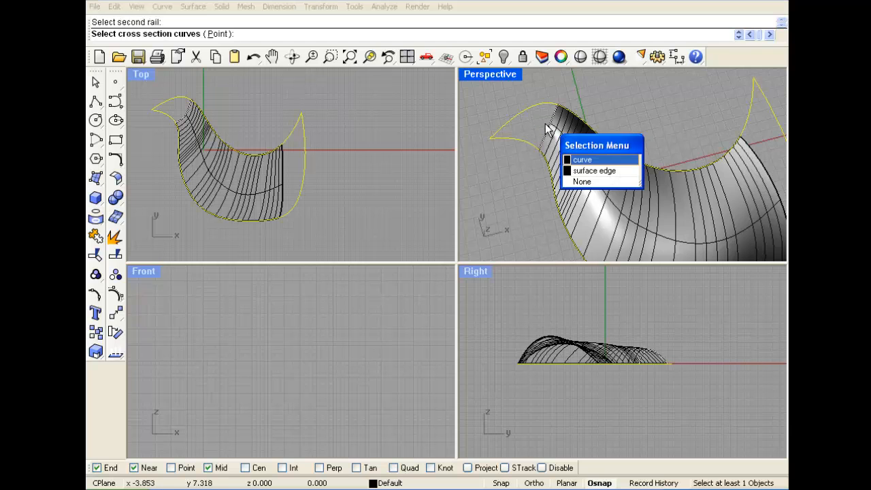
{"action": "left_click", "coordinate": [567, 158]}
{"action": "key", "text": "Return"}
{"action": "key", "text": "Return"}
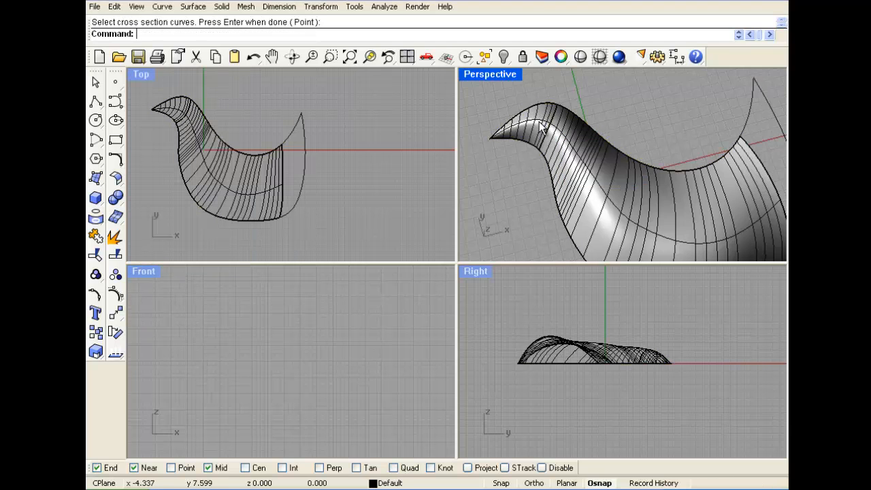
{"action": "right_click_drag", "start_coordinate": [541, 129], "coordinate": [642, 167]}
{"action": "scroll", "coordinate": [643, 164], "scroll_direction": "up", "scroll_amount": 2}
{"action": "right_click", "coordinate": [643, 160]}
{"action": "left_click", "coordinate": [623, 143]}
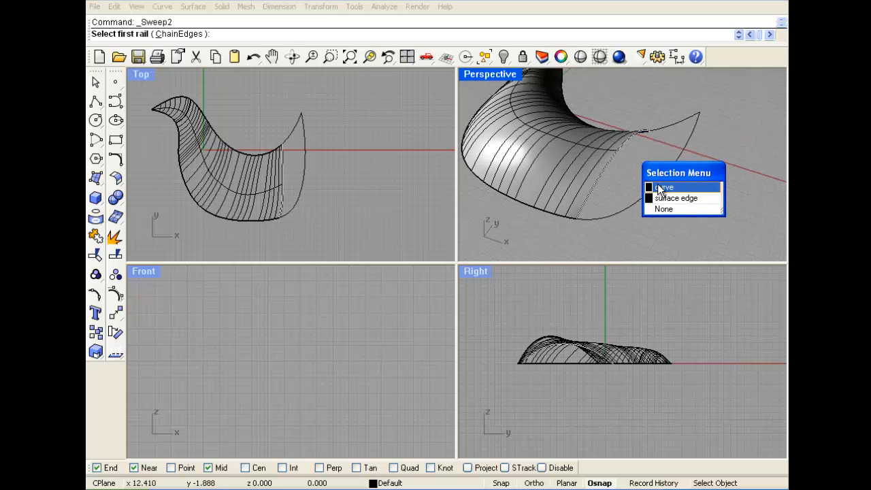
{"action": "left_click", "coordinate": [638, 136]}
{"action": "left_click", "coordinate": [667, 217]}
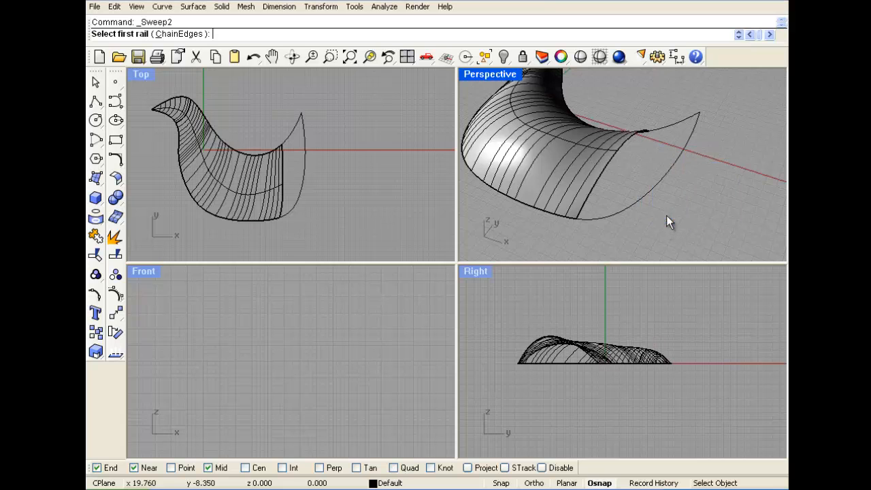
{"action": "scroll", "coordinate": [624, 177], "scroll_direction": "down", "scroll_amount": 3}
{"action": "right_click_drag", "start_coordinate": [625, 177], "coordinate": [569, 181]}
{"action": "right_click_drag", "start_coordinate": [584, 114], "coordinate": [568, 146]}
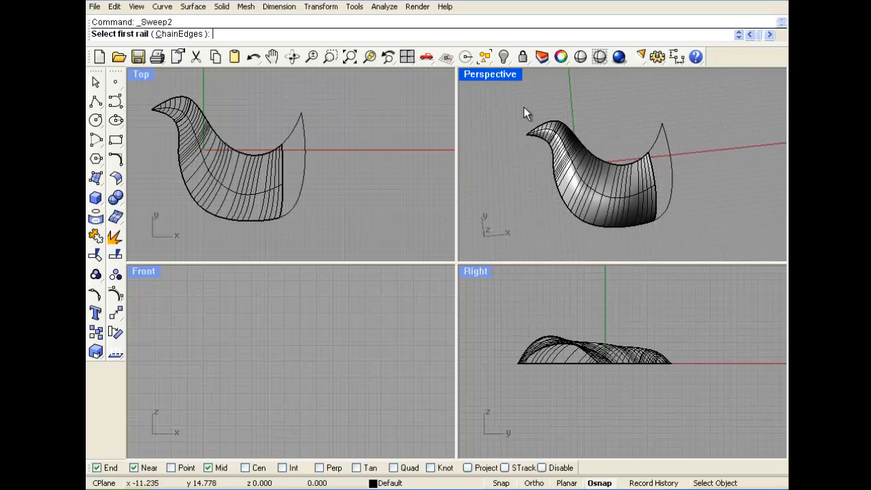
{"action": "left_click", "coordinate": [577, 188]}
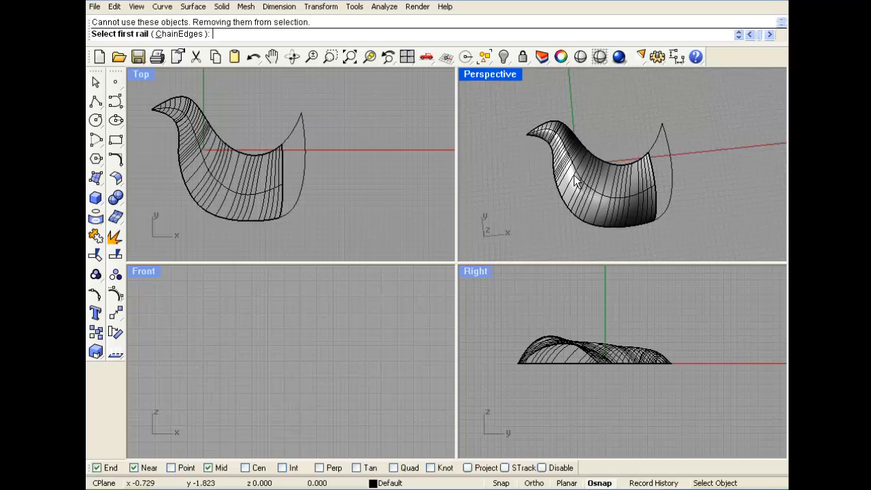
{"action": "left_click", "coordinate": [96, 81]}
Step: Delete the swept body surface and the swept head surface, keeping the bird's curves
{"action": "left_click", "coordinate": [601, 185]}
{"action": "left_click", "coordinate": [563, 141]}
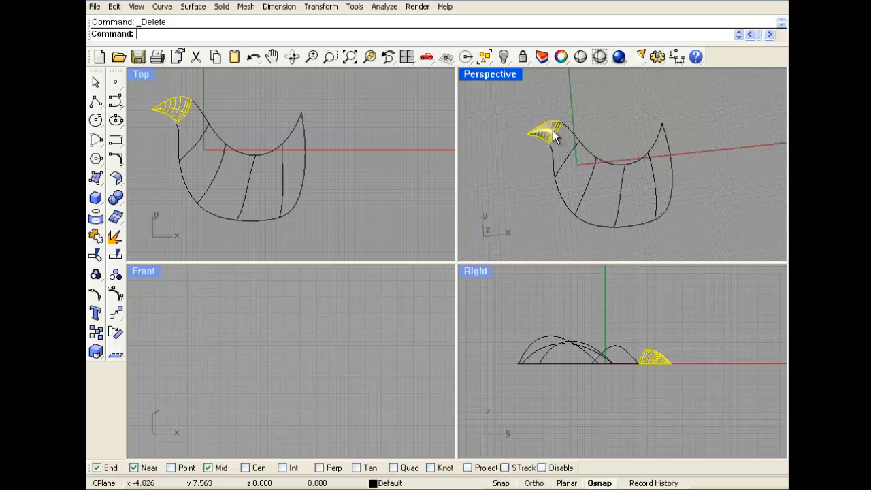
{"action": "key", "text": "Delete"}
Step: Examine the arched cross curves between the two outline curves one by one, from the head to the tail
{"action": "right_click_drag", "start_coordinate": [563, 141], "coordinate": [596, 171]}
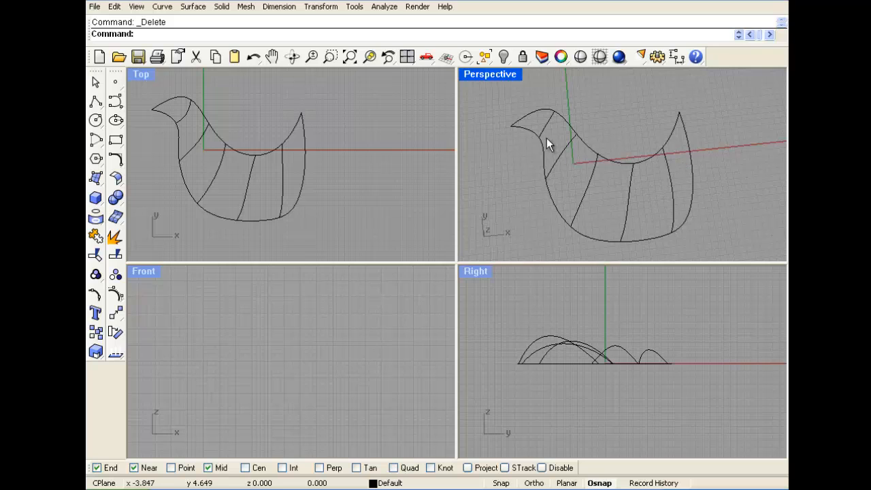
{"action": "right_click_drag", "start_coordinate": [578, 164], "coordinate": [621, 183]}
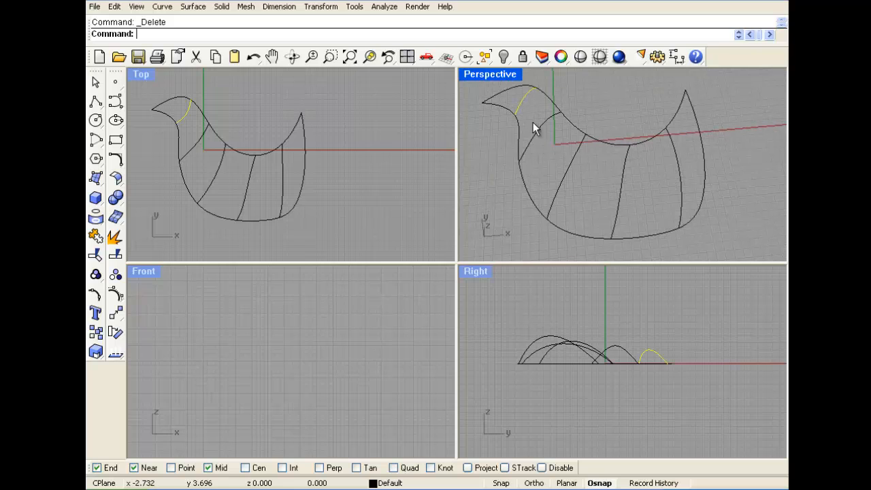
{"action": "left_click", "coordinate": [574, 155]}
{"action": "left_click", "coordinate": [626, 176]}
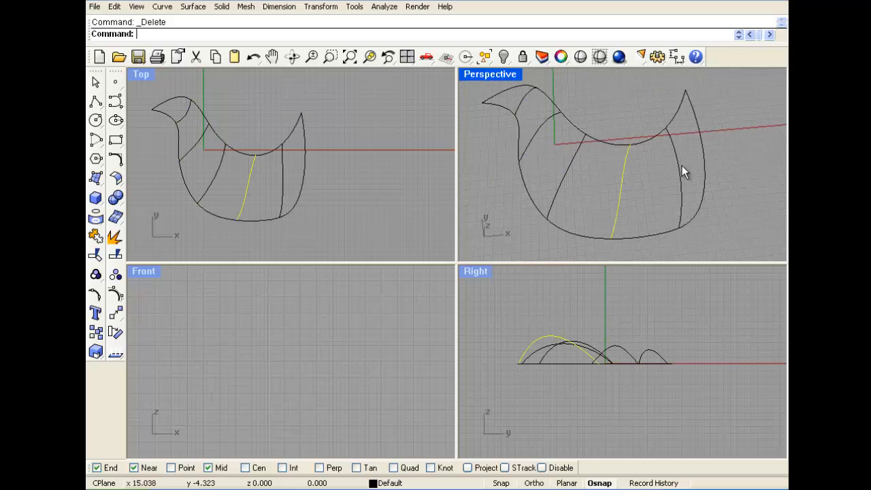
{"action": "left_click", "coordinate": [678, 169]}
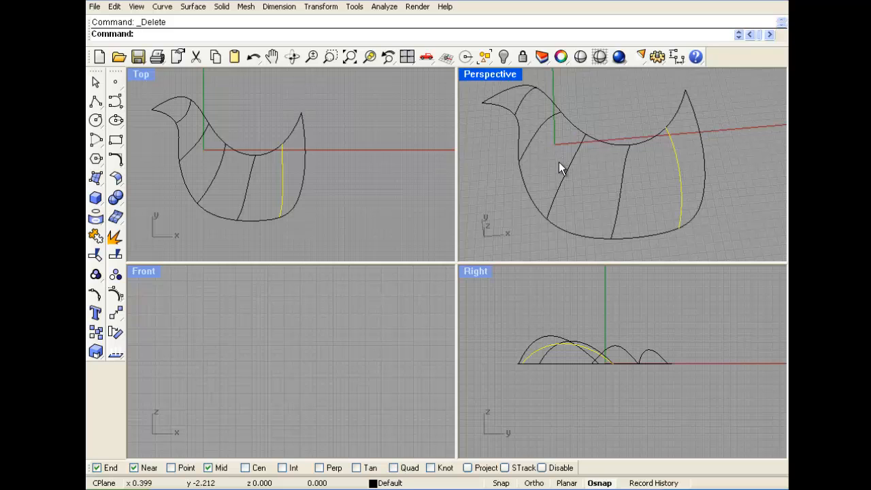
{"action": "mouse_move", "coordinate": [606, 202]}
{"action": "right_mouse_down"}
{"action": "mouse_move", "coordinate": [624, 193]}
{"action": "mouse_move", "coordinate": [619, 178]}
{"action": "mouse_move", "coordinate": [610, 190]}
{"action": "right_mouse_up"}
{"action": "left_click", "coordinate": [483, 190]}
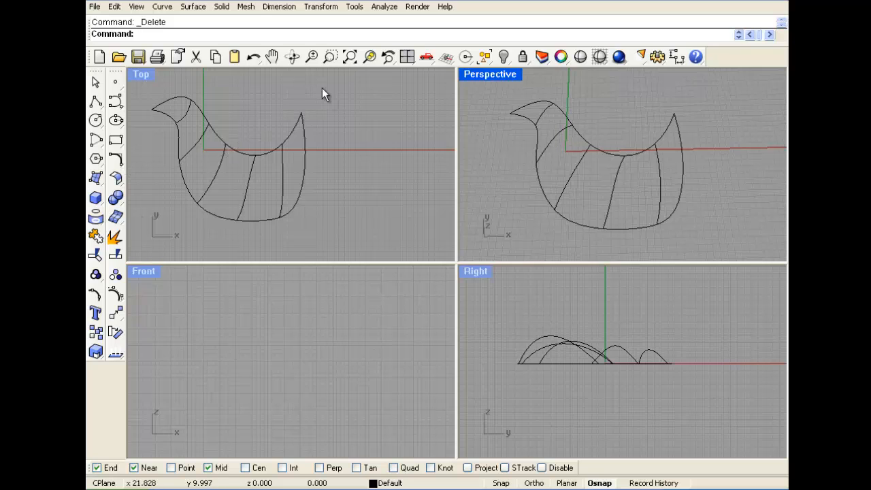
Step: Create a curve network surface from all the bird's curves, with Position matching on edges A and C
{"action": "left_click", "coordinate": [194, 6]}
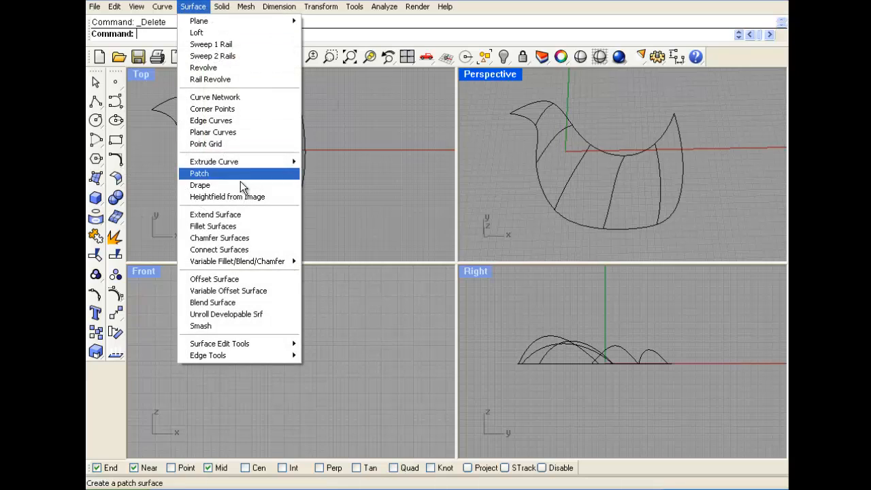
{"action": "left_click", "coordinate": [225, 98]}
{"action": "left_click_drag", "start_coordinate": [534, 203], "coordinate": [531, 203]}
{"action": "key", "text": "Return"}
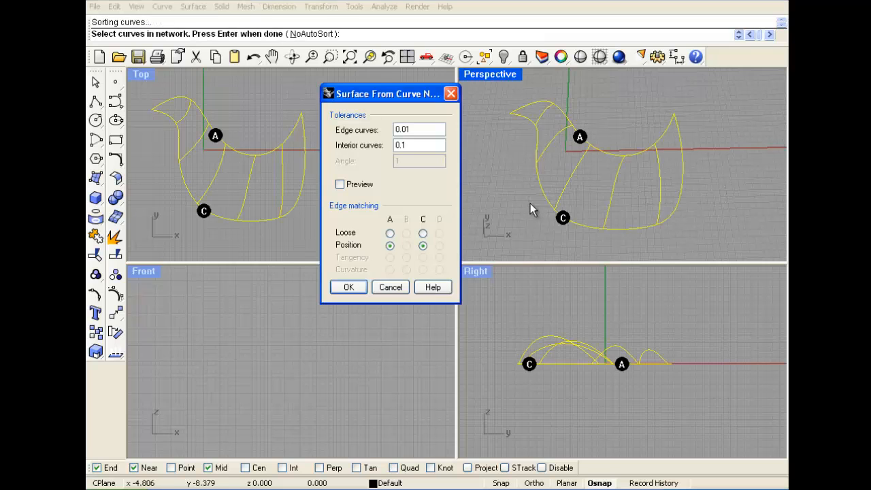
{"action": "left_click", "coordinate": [361, 289]}
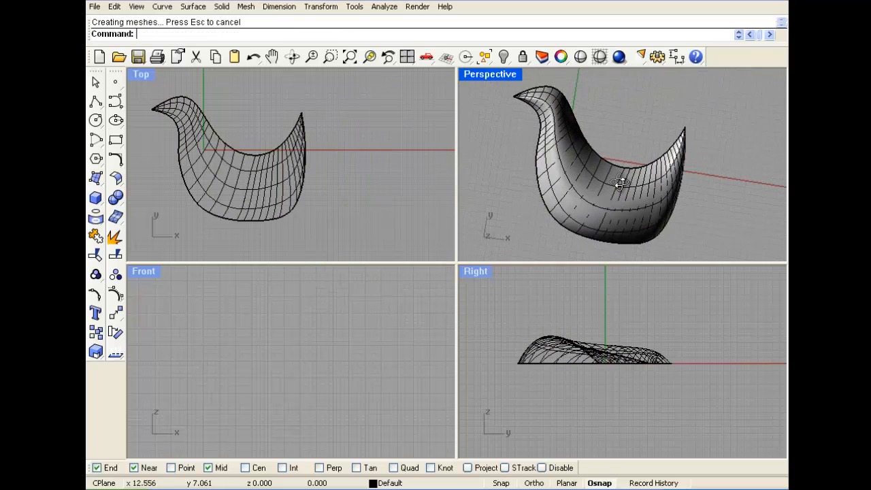
{"action": "right_click_drag", "start_coordinate": [563, 177], "coordinate": [618, 129]}
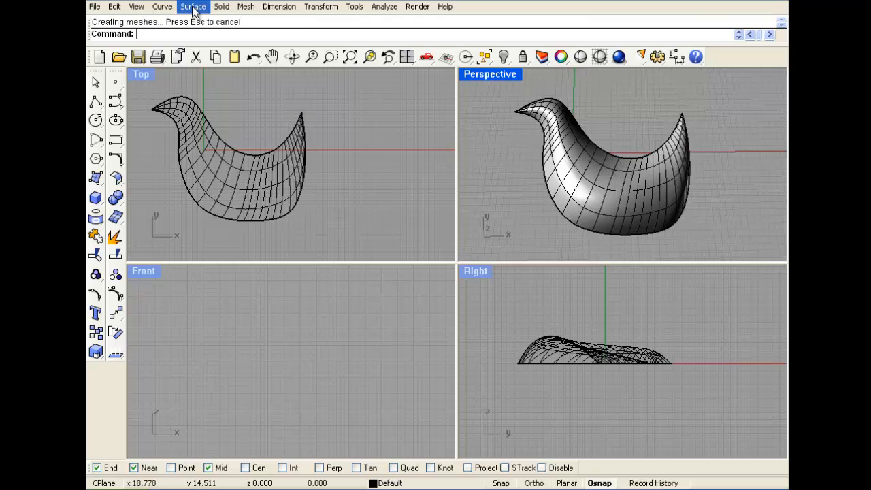
{"action": "right_click_drag", "start_coordinate": [681, 172], "coordinate": [588, 158]}
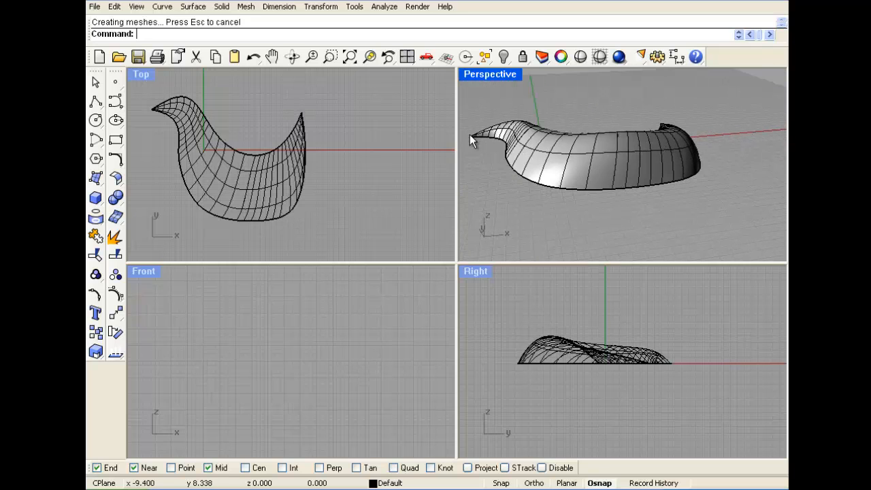
{"action": "right_click_drag", "start_coordinate": [688, 130], "coordinate": [683, 154]}
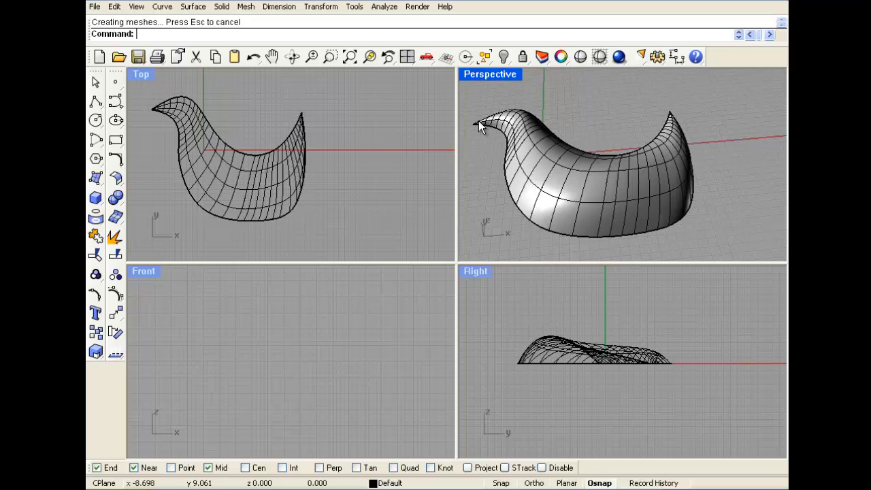
Step: Delete the network surface and undo the deletion
{"action": "left_click", "coordinate": [593, 195]}
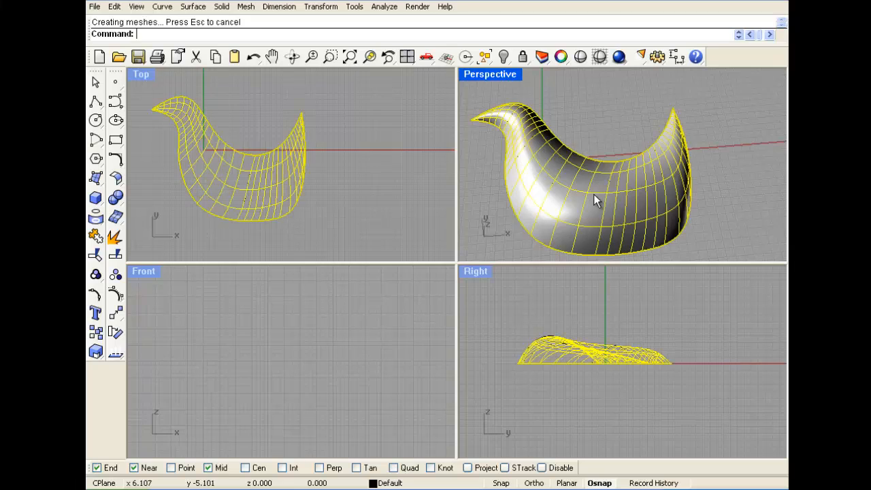
{"action": "key", "text": "Delete"}
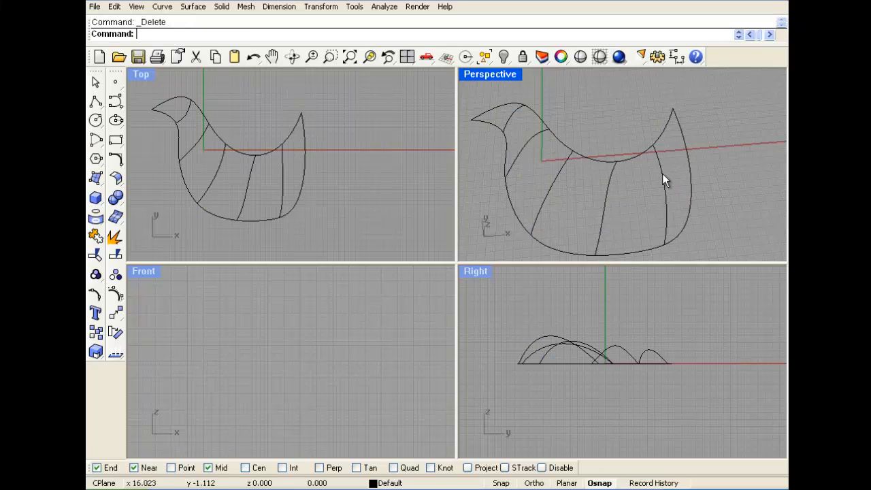
{"action": "key", "text": "ctrl+z"}
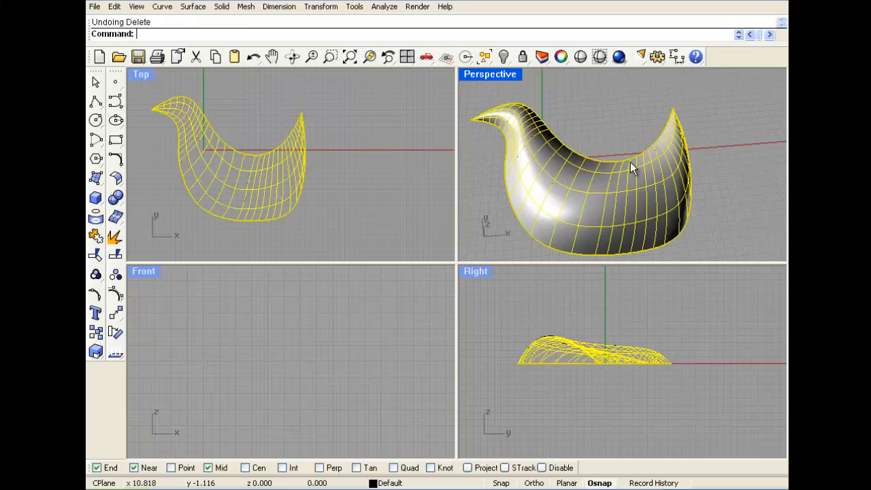
Step: Extract a U-direction isocurve from the network surface, running lengthwise from beak to tail along the upper body
{"action": "left_click", "coordinate": [196, 6]}
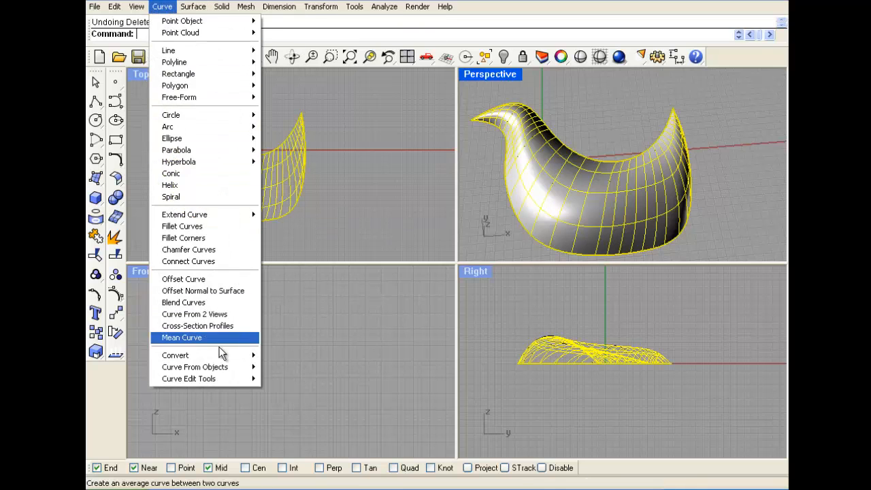
{"action": "mouse_move", "coordinate": [249, 367]}
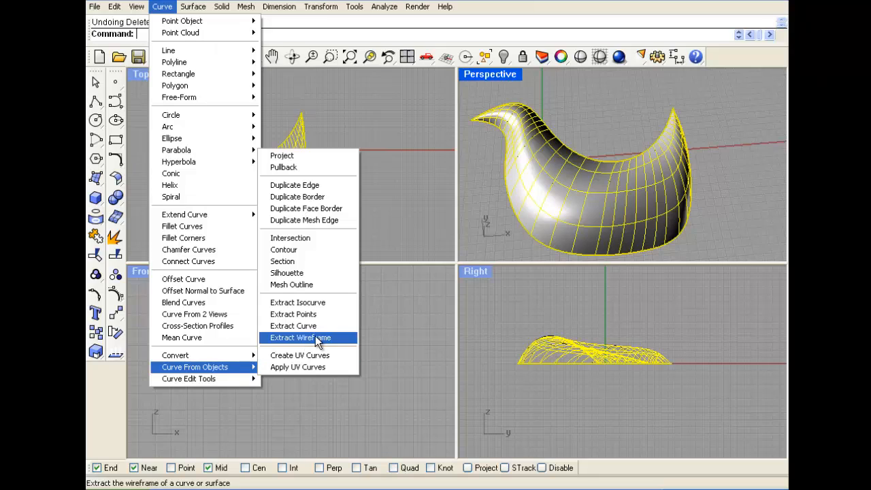
{"action": "left_click", "coordinate": [329, 302]}
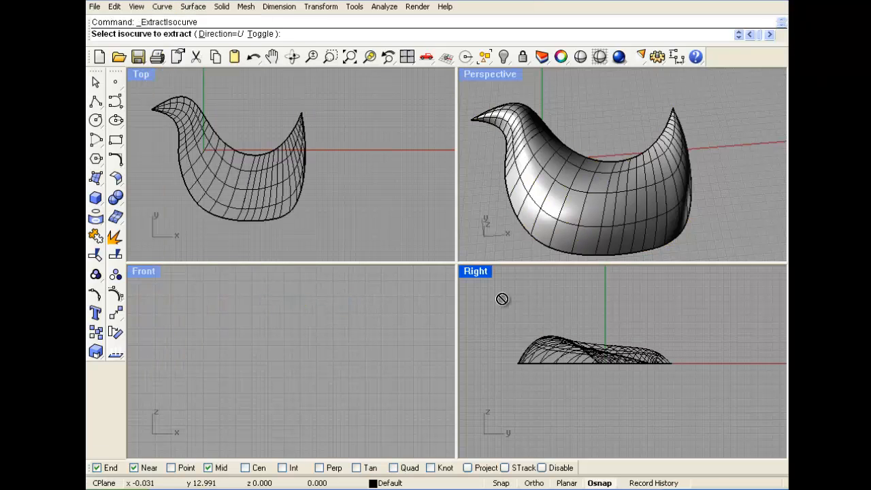
{"action": "left_click", "coordinate": [556, 179]}
{"action": "right_click", "coordinate": [553, 206]}
Step: Delete the network surface, display the extracted isocurve's control points for inspection, and undo the deletion
{"action": "left_click", "coordinate": [553, 207]}
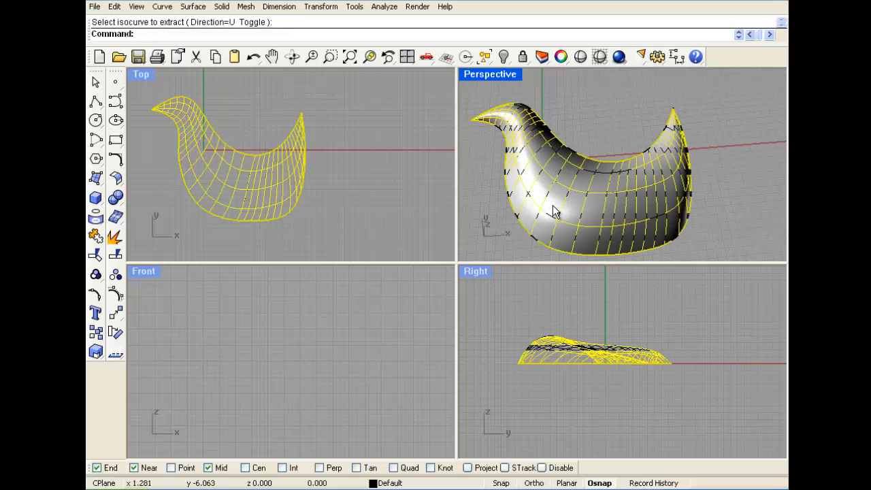
{"action": "key", "text": "Delete"}
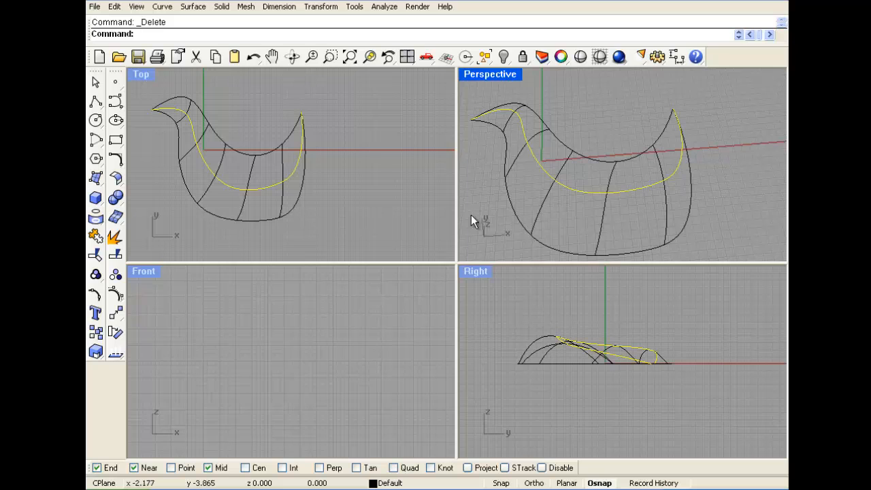
{"action": "right_click_drag", "start_coordinate": [541, 185], "coordinate": [552, 122]}
{"action": "left_click", "coordinate": [116, 294]}
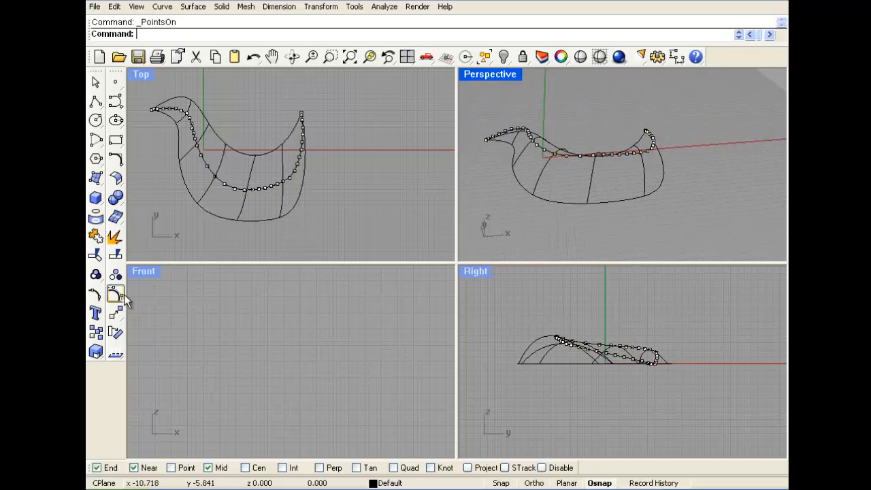
{"action": "scroll", "coordinate": [583, 345], "scroll_direction": "up", "scroll_amount": 5}
{"action": "right_click_drag", "start_coordinate": [574, 191], "coordinate": [573, 191]}
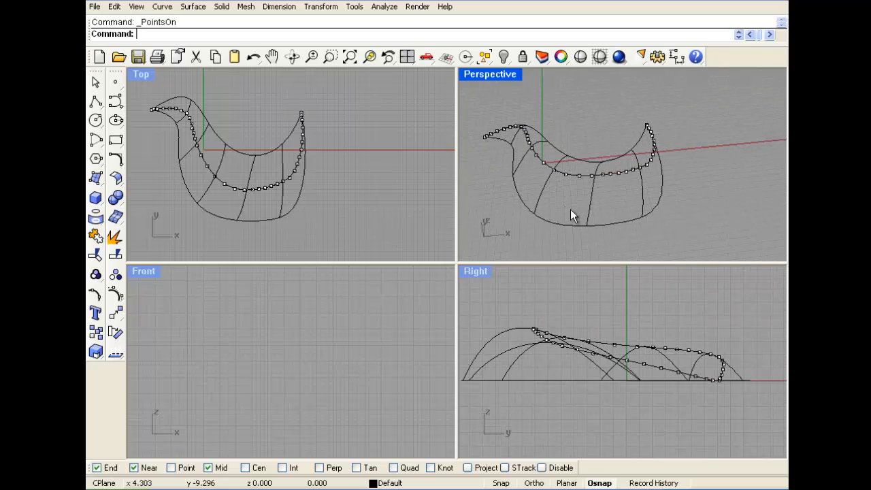
{"action": "key", "text": "ctrl+z"}
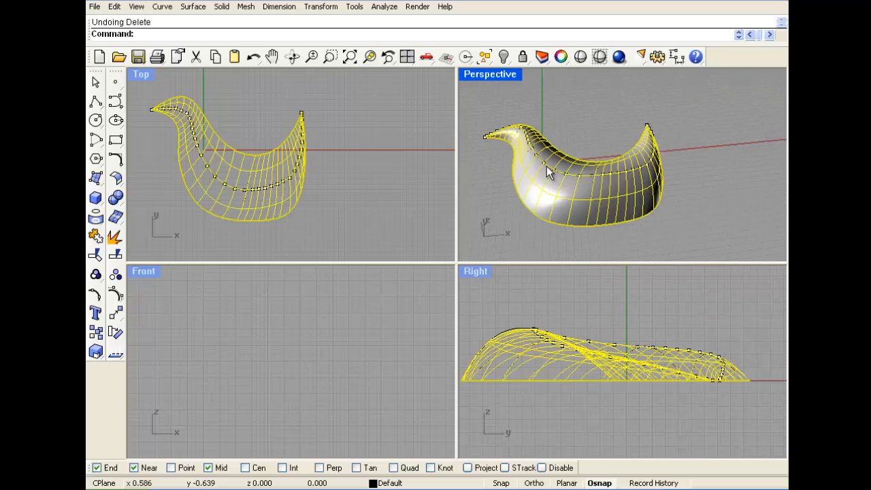
Step: Delete the third cross curve from the head, at the front of the body, while keeping the network surface
{"action": "left_click", "coordinate": [541, 208]}
{"action": "left_click", "coordinate": [541, 208]}
{"action": "key", "text": "Delete"}
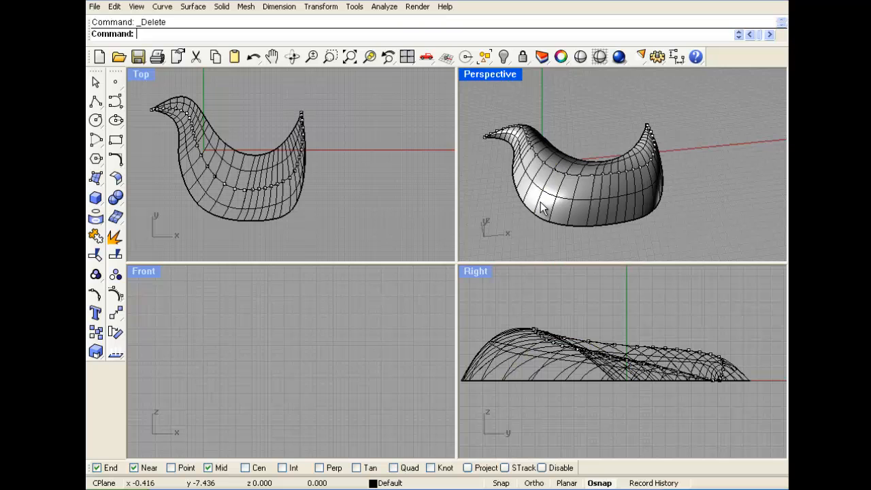
Step: Turn off the isocurve's control points and delete the network surface, keeping the extracted isocurve
{"action": "left_click", "coordinate": [539, 209]}
{"action": "key", "text": "Delete"}
{"action": "key", "text": "ctrl+z"}
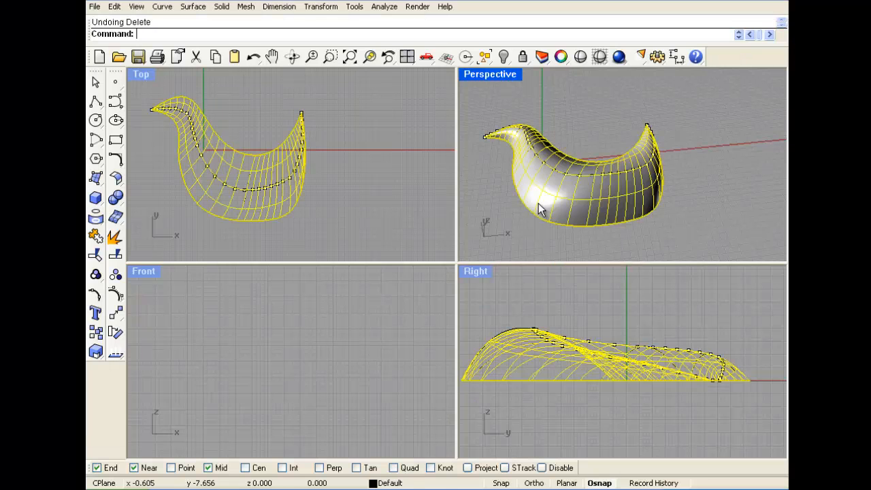
{"action": "left_click", "coordinate": [117, 295]}
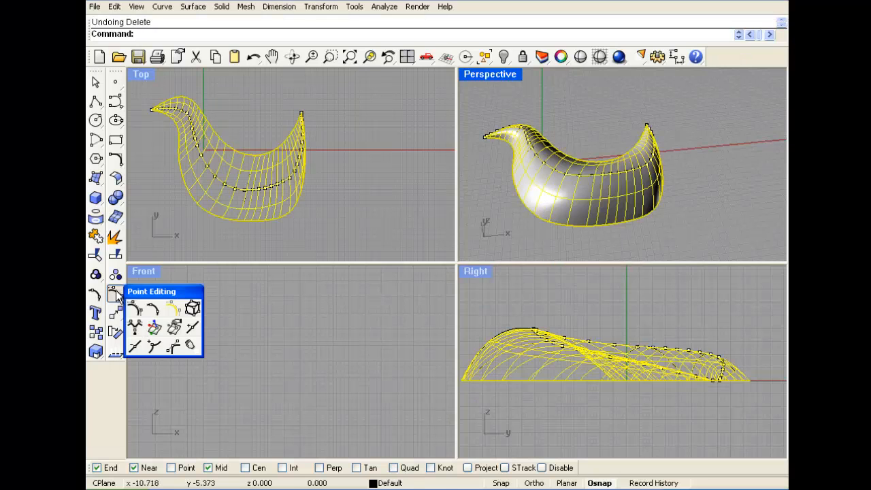
{"action": "right_click", "coordinate": [117, 295]}
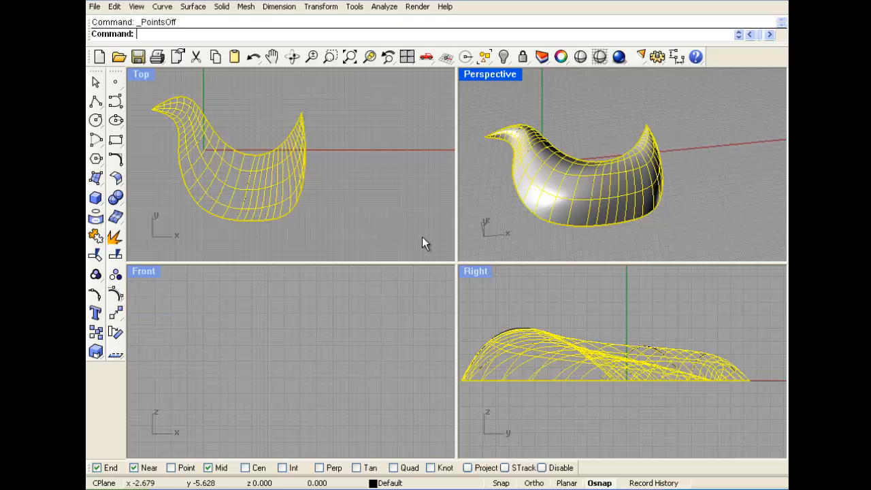
{"action": "left_click", "coordinate": [573, 141]}
{"action": "left_click", "coordinate": [560, 176]}
{"action": "left_click", "coordinate": [558, 183]}
{"action": "key", "text": "Delete"}
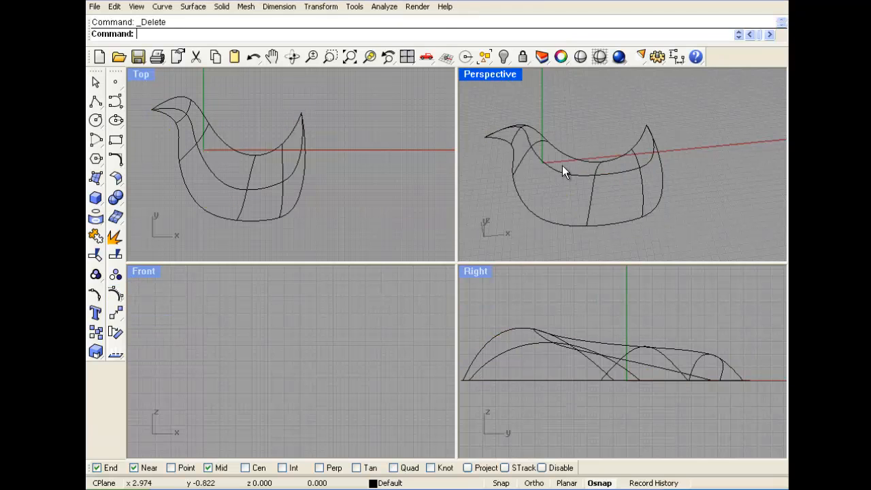
Step: Rebuild the extracted lengthwise isocurve with 7 points at degree 3, deleting the input, and display its control points
{"action": "left_click", "coordinate": [562, 172]}
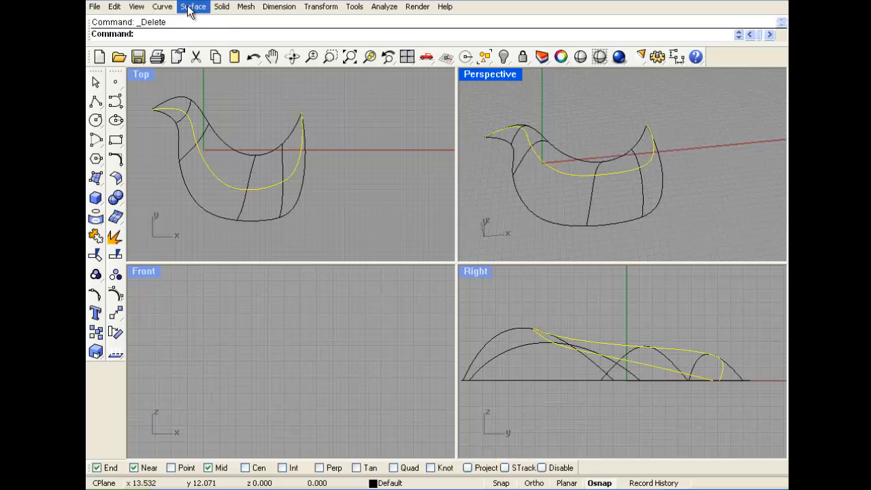
{"action": "left_click", "coordinate": [115, 7]}
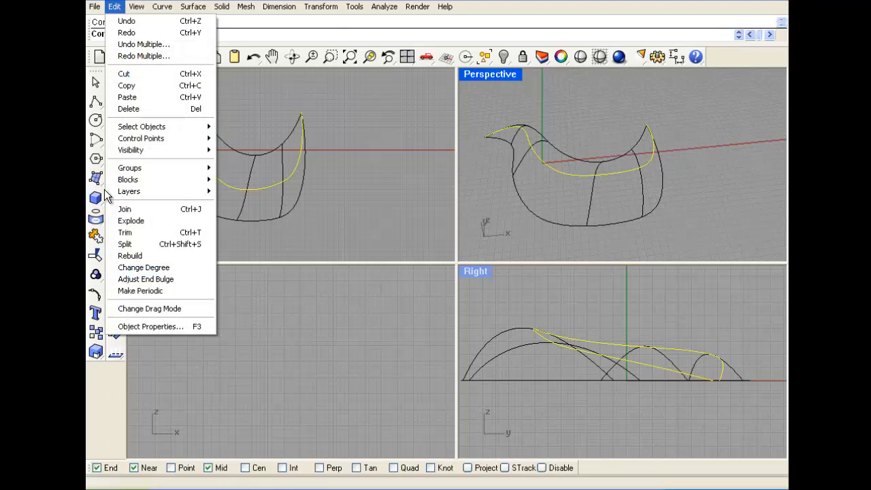
{"action": "left_click", "coordinate": [158, 255]}
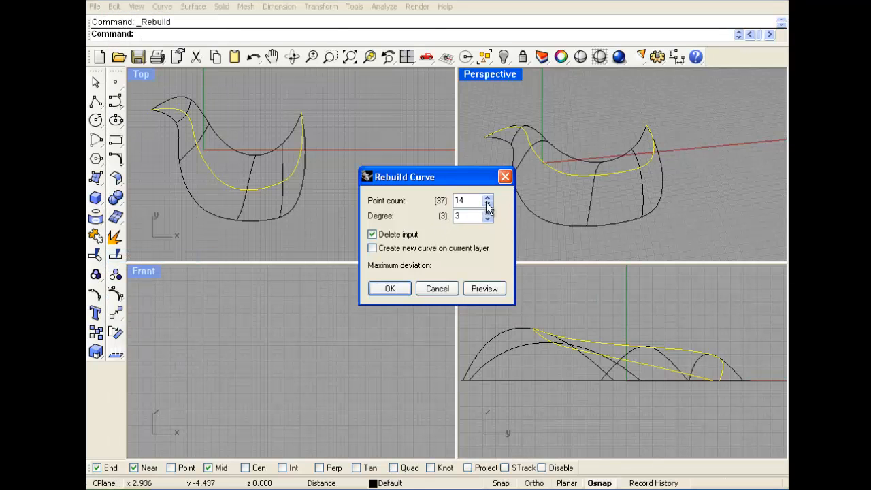
{"action": "left_click", "coordinate": [398, 287]}
{"action": "left_click", "coordinate": [119, 277]}
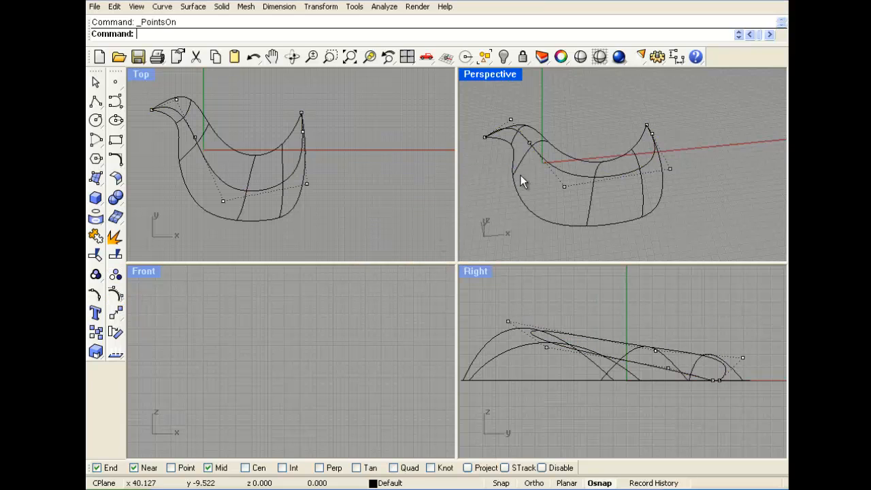
Step: Raise the isocurve's front-body and near-tail control points, lower its rear-body point below the ground plane, and turn the points off
{"action": "left_click_drag", "start_coordinate": [507, 318], "coordinate": [508, 271]}
{"action": "left_click", "coordinate": [670, 169]}
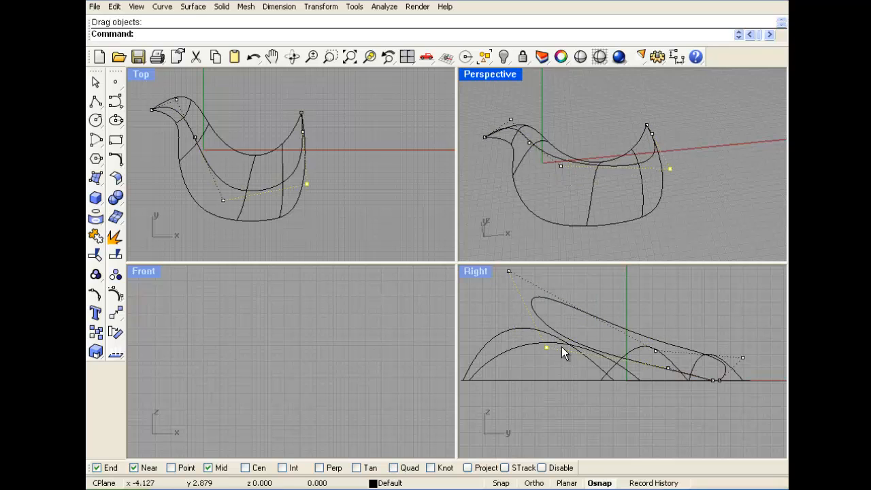
{"action": "left_click_drag", "start_coordinate": [547, 348], "coordinate": [548, 396]}
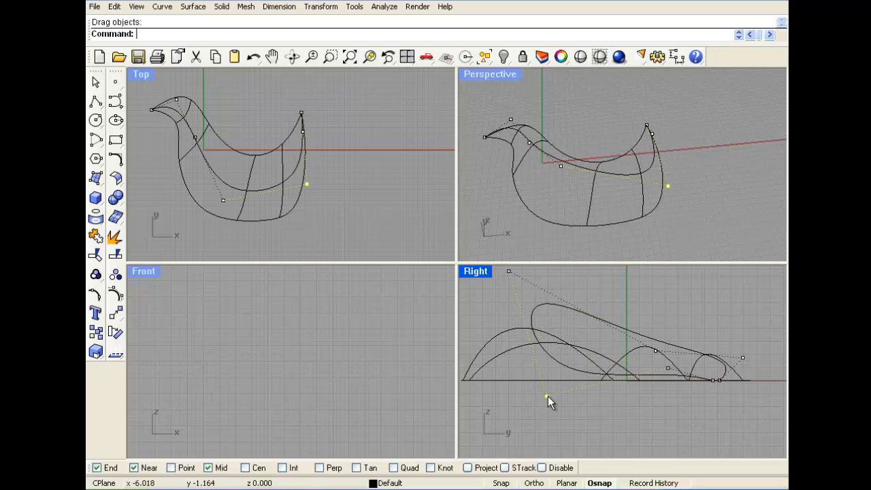
{"action": "left_click_drag", "start_coordinate": [667, 367], "coordinate": [666, 267]}
{"action": "left_click", "coordinate": [511, 120]}
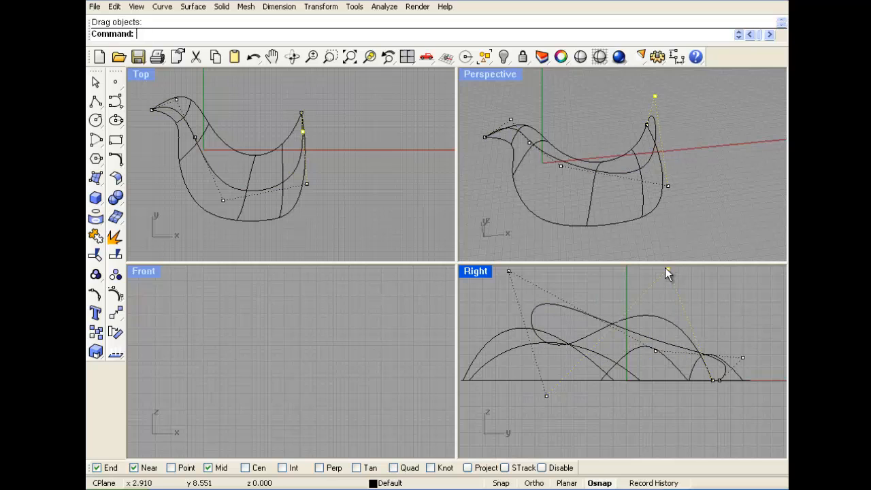
{"action": "right_click", "coordinate": [116, 294]}
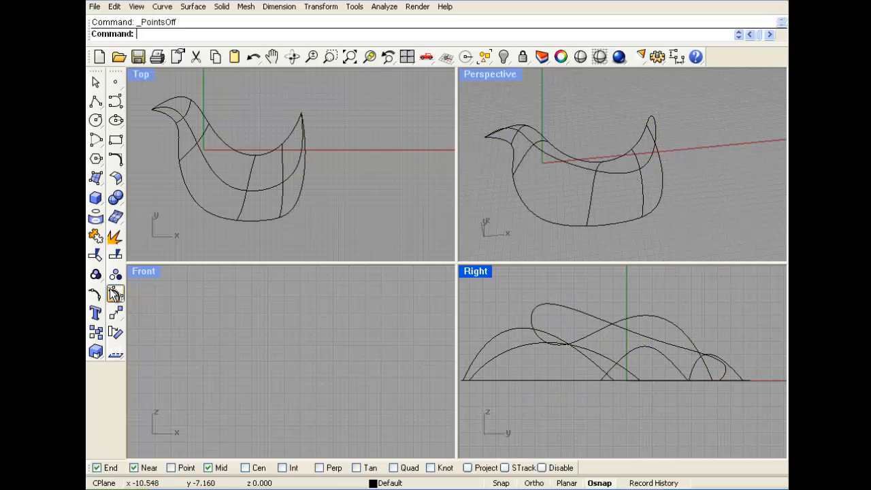
Step: Preview a network surface through all the bird curves with position matching at edges A and C
{"action": "right_click_drag", "start_coordinate": [653, 163], "coordinate": [587, 189]}
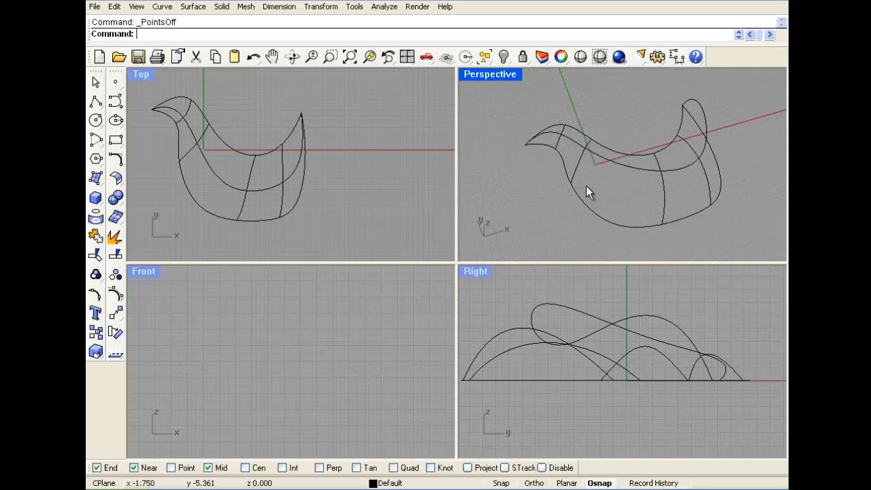
{"action": "left_click", "coordinate": [163, 6]}
{"action": "mouse_move", "coordinate": [181, 12]}
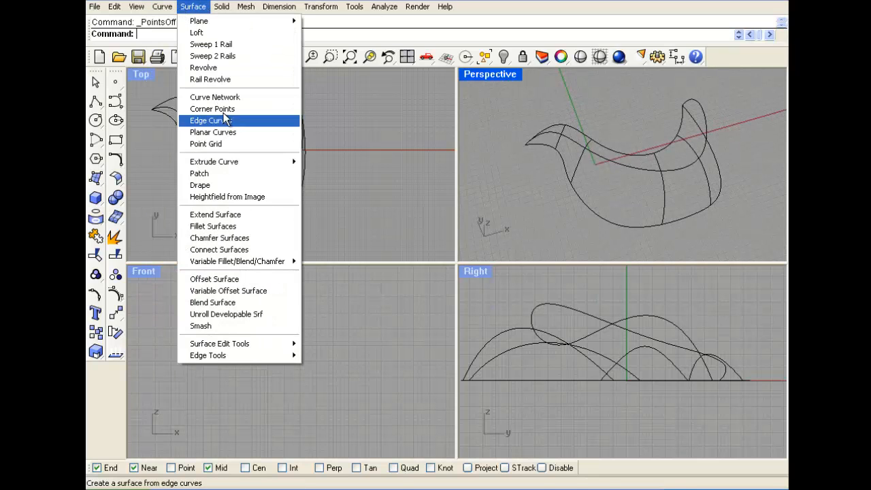
{"action": "left_click", "coordinate": [215, 97]}
{"action": "right_click_drag", "start_coordinate": [605, 150], "coordinate": [680, 124]}
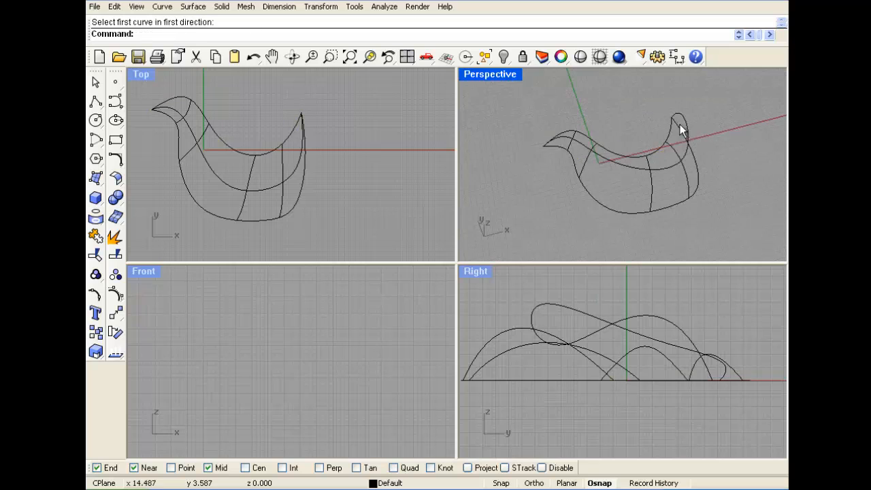
{"action": "left_click_drag", "start_coordinate": [558, 198], "coordinate": [558, 198]}
{"action": "right_click", "coordinate": [538, 162]}
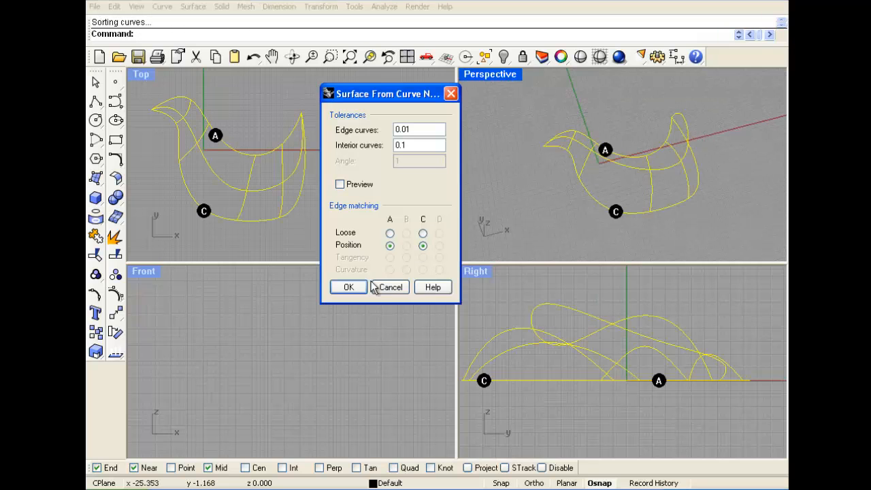
{"action": "left_click", "coordinate": [358, 185]}
{"action": "right_click_drag", "start_coordinate": [647, 169], "coordinate": [557, 198]}
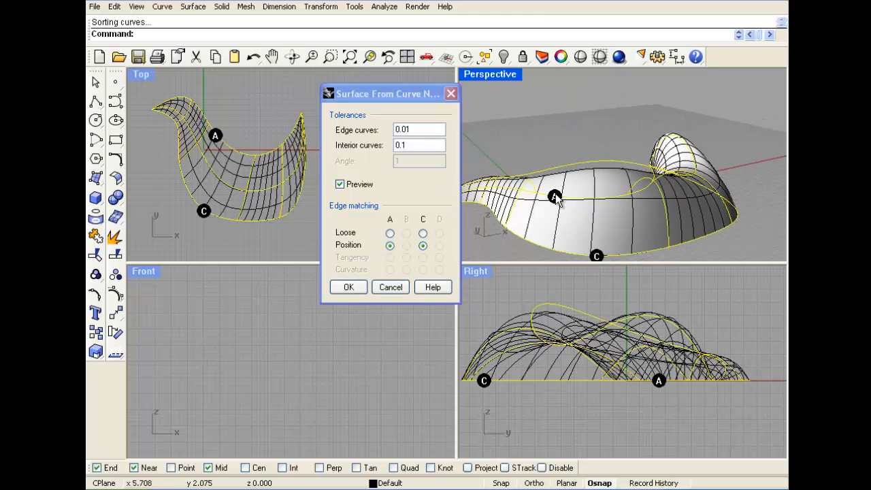
{"action": "scroll", "coordinate": [556, 197], "scroll_direction": "up", "scroll_amount": 2}
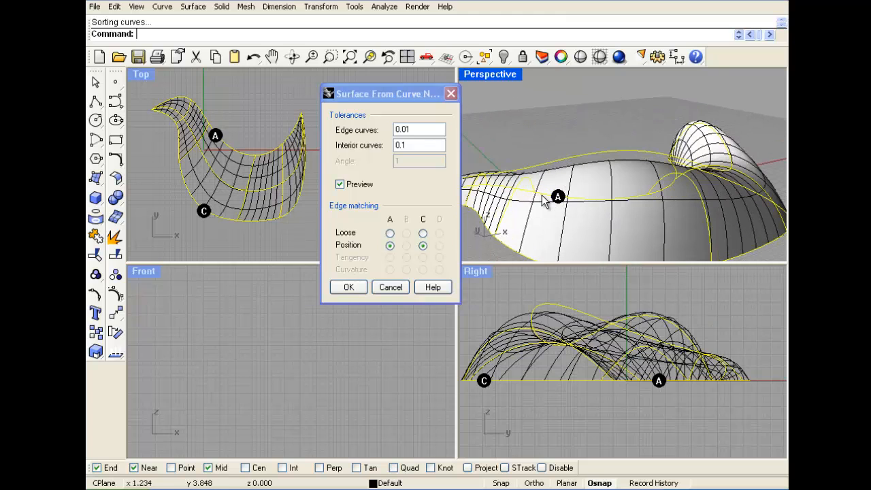
Step: Set edges A and C to loose matching, refresh the network surface preview to inspect it, and cancel the surface
{"action": "left_click", "coordinate": [390, 234]}
{"action": "left_click", "coordinate": [423, 233]}
{"action": "left_click", "coordinate": [340, 184]}
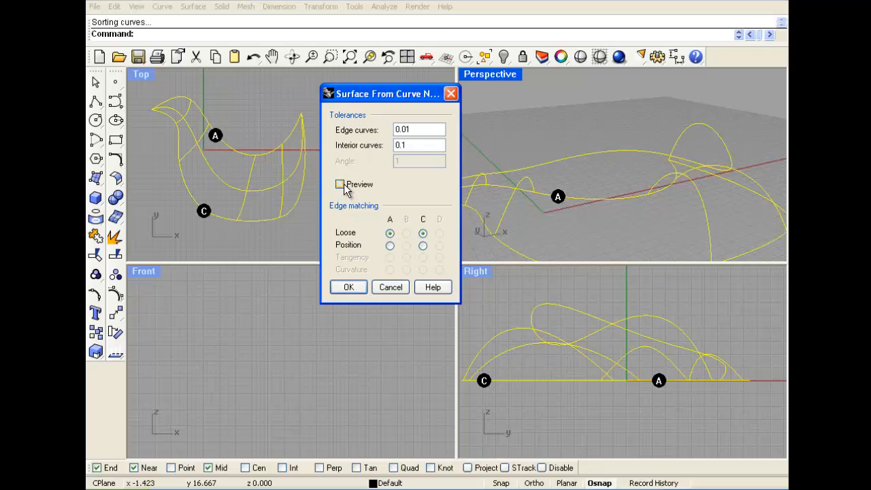
{"action": "left_click", "coordinate": [340, 184]}
{"action": "scroll", "coordinate": [483, 188], "scroll_direction": "down", "scroll_amount": 5}
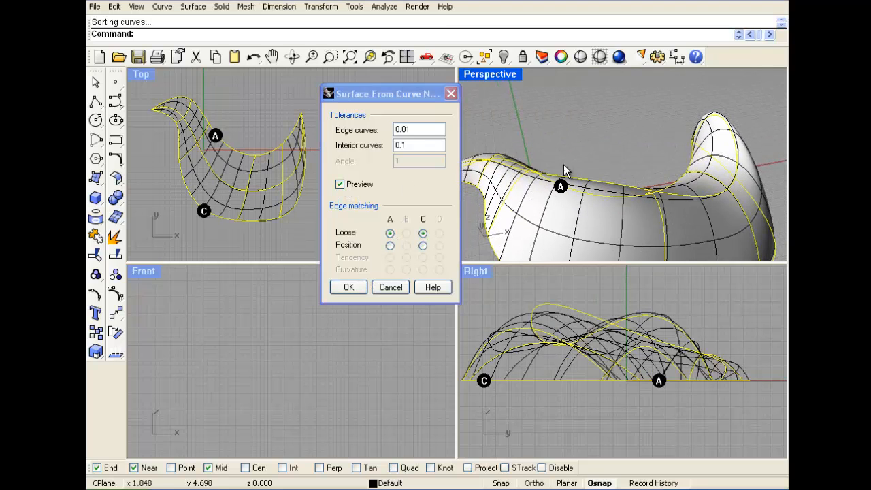
{"action": "right_click_drag", "start_coordinate": [568, 171], "coordinate": [631, 226]}
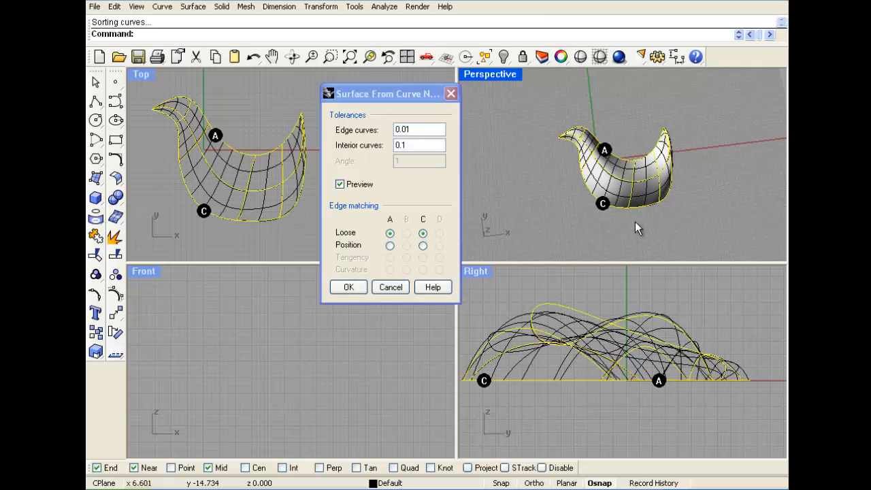
{"action": "left_click", "coordinate": [399, 291]}
Step: Delete all the bird curves
{"action": "left_click_drag", "start_coordinate": [694, 230], "coordinate": [545, 106]}
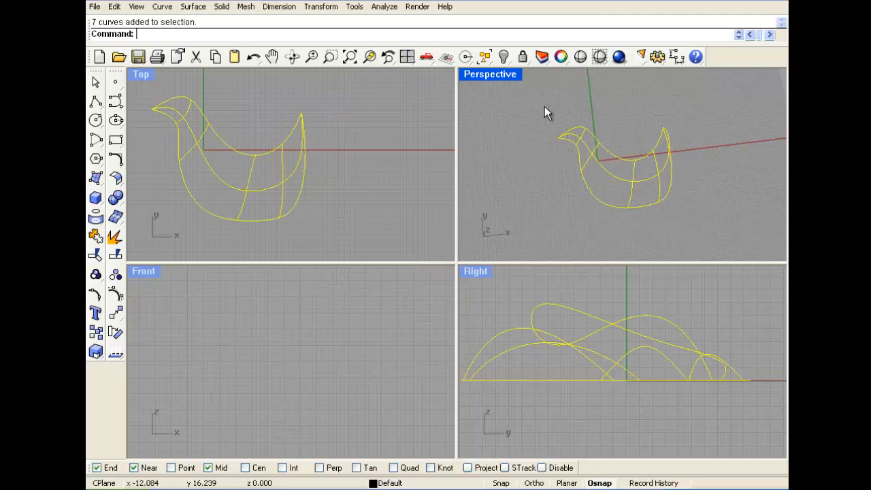
{"action": "key", "text": "Delete"}
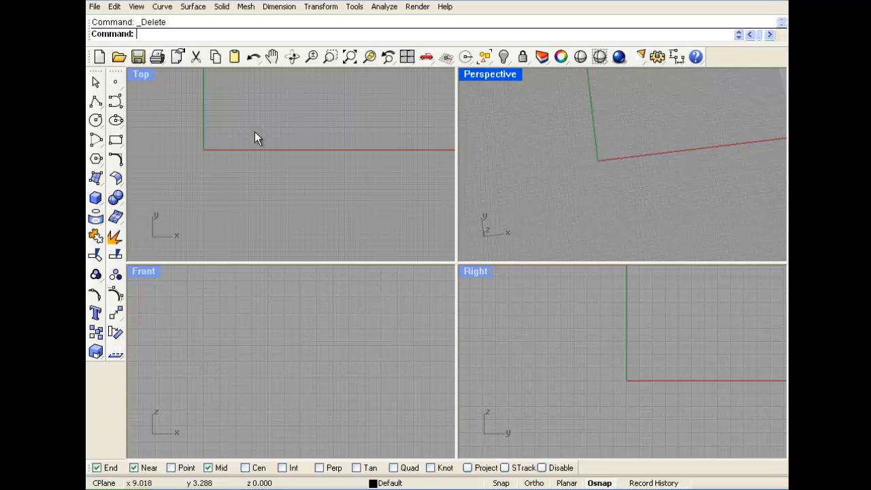
Step: Draw an ellipse by diameter along the x axis on the ground plane, about 22 units wide, and center it on the origin
{"action": "left_click", "coordinate": [116, 120]}
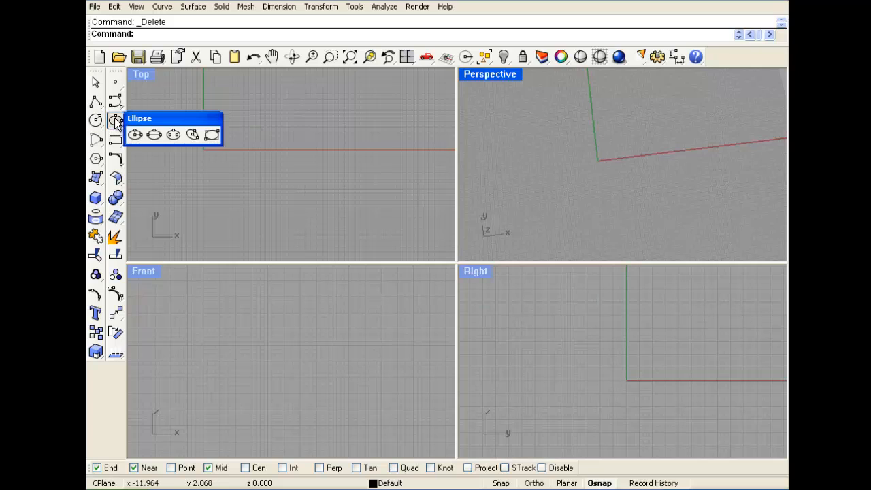
{"action": "left_click", "coordinate": [155, 134]}
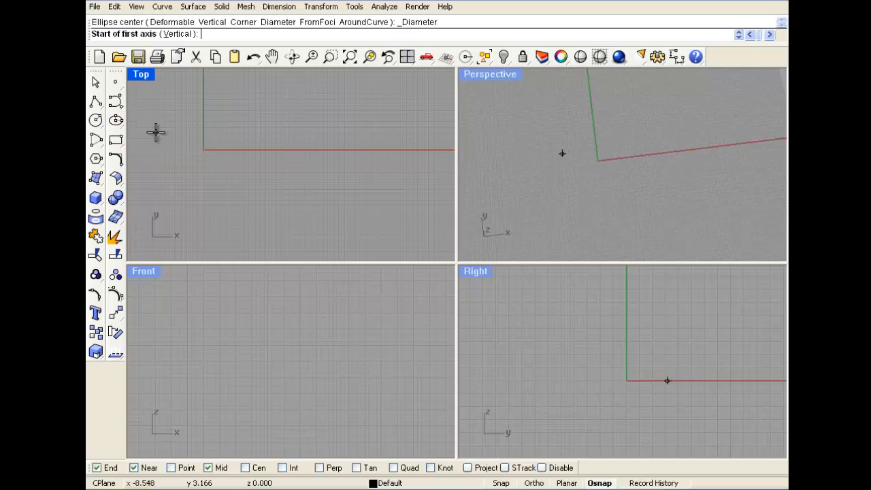
{"action": "left_click", "coordinate": [203, 150]}
{"action": "left_click", "coordinate": [327, 150]}
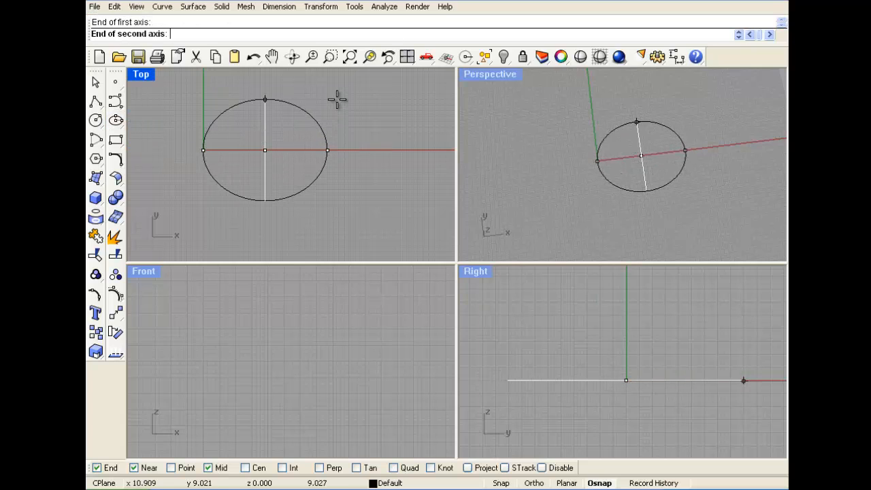
{"action": "left_click", "coordinate": [337, 109]}
{"action": "left_click_drag", "start_coordinate": [328, 152], "coordinate": [267, 158]}
{"action": "scroll", "coordinate": [311, 167], "scroll_direction": "down", "scroll_amount": 1}
{"action": "scroll", "coordinate": [239, 151], "scroll_direction": "up", "scroll_amount": 4}
{"action": "right_click_drag", "start_coordinate": [248, 157], "coordinate": [279, 162]}
Step: Duplicate the ellipse in place and move the copy straight up along z above the original
{"action": "key", "text": "ctrl+c"}
{"action": "key", "text": "ctrl+v"}
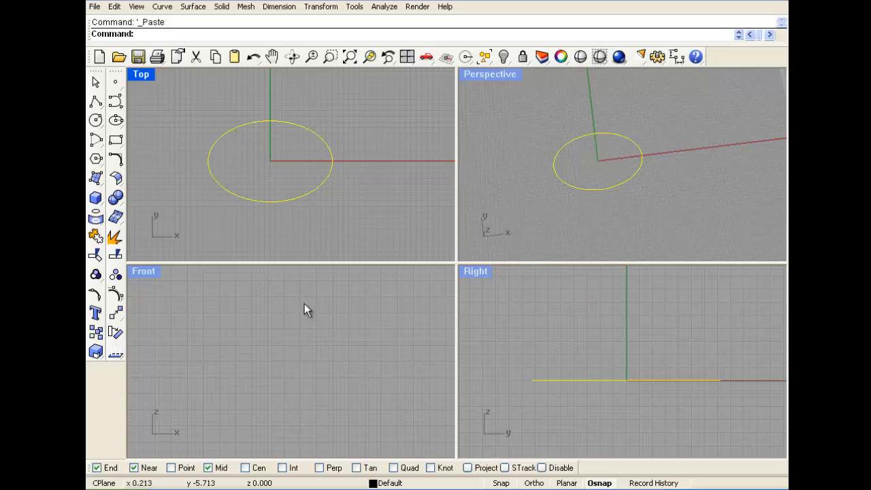
{"action": "right_click_drag", "start_coordinate": [304, 303], "coordinate": [292, 428]}
{"action": "scroll", "coordinate": [303, 358], "scroll_direction": "down", "scroll_amount": 7}
{"action": "left_click_drag", "start_coordinate": [295, 397], "coordinate": [295, 321]}
{"action": "right_click_drag", "start_coordinate": [555, 166], "coordinate": [591, 146]}
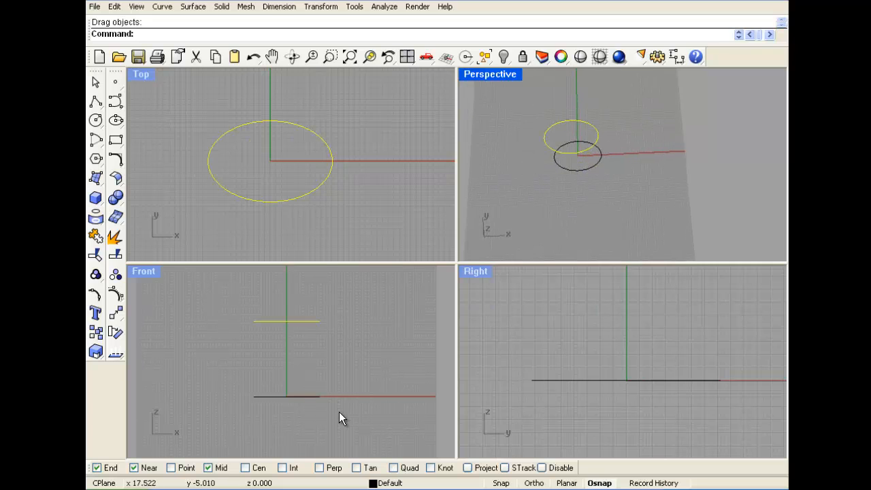
Step: Rotate both ellipses 90 degrees about the origin in the Right view so they stand upright, one behind the other
{"action": "left_click_drag", "start_coordinate": [332, 403], "coordinate": [300, 312]}
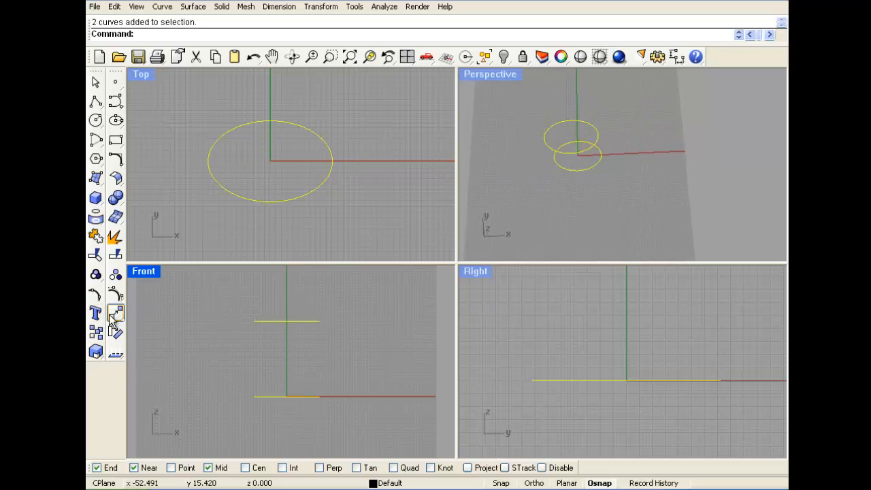
{"action": "left_click", "coordinate": [115, 332]}
{"action": "scroll", "coordinate": [605, 418], "scroll_direction": "down", "scroll_amount": 2}
{"action": "scroll", "coordinate": [605, 415], "scroll_direction": "up", "scroll_amount": 2}
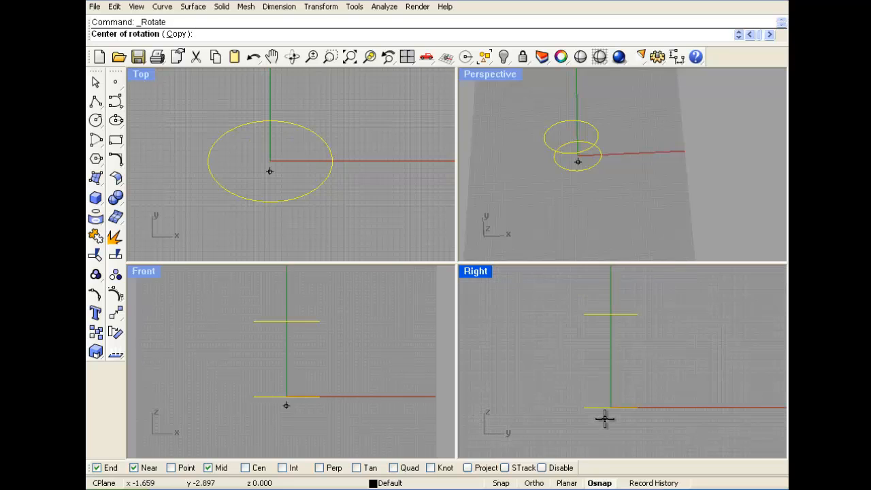
{"action": "left_click", "coordinate": [609, 409]}
{"action": "left_click", "coordinate": [611, 293]}
{"action": "left_click", "coordinate": [711, 385]}
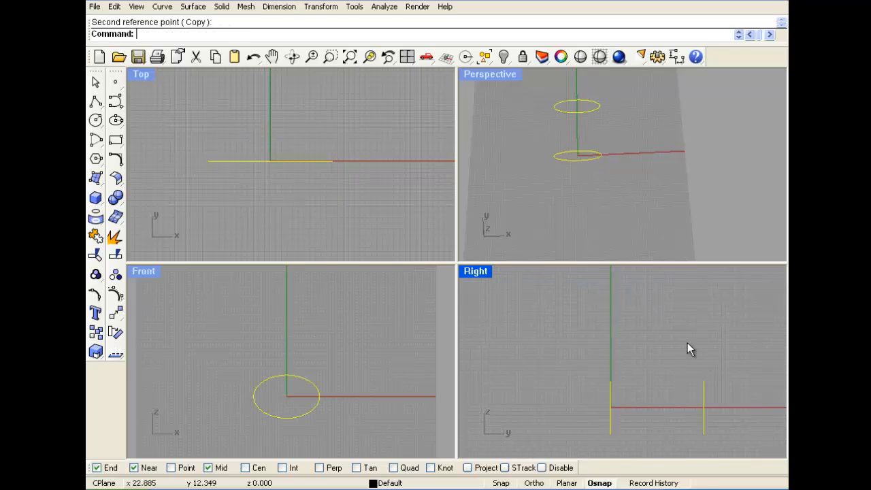
{"action": "key", "text": "Escape"}
Step: Scale the rear ellipse uniformly about the origin to roughly 60 percent of its size
{"action": "right_click_drag", "start_coordinate": [599, 154], "coordinate": [580, 143]}
{"action": "scroll", "coordinate": [582, 145], "scroll_direction": "up", "scroll_amount": 2}
{"action": "left_click", "coordinate": [575, 145]}
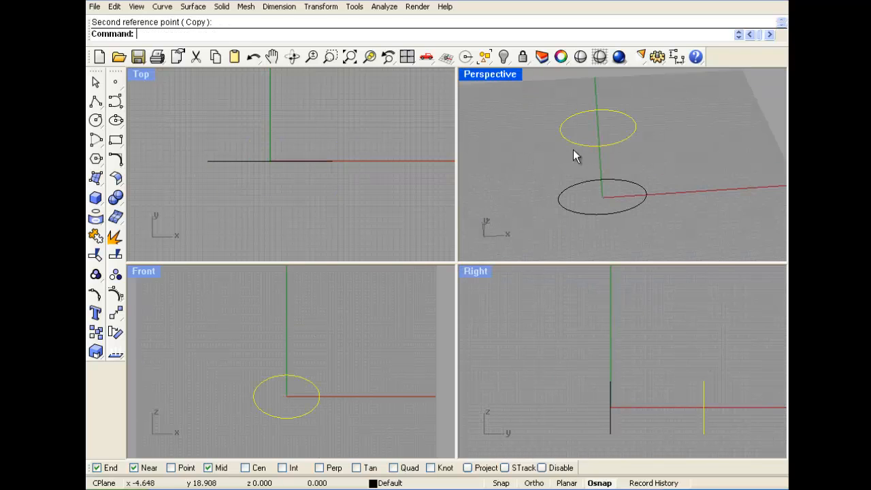
{"action": "left_click", "coordinate": [116, 313]}
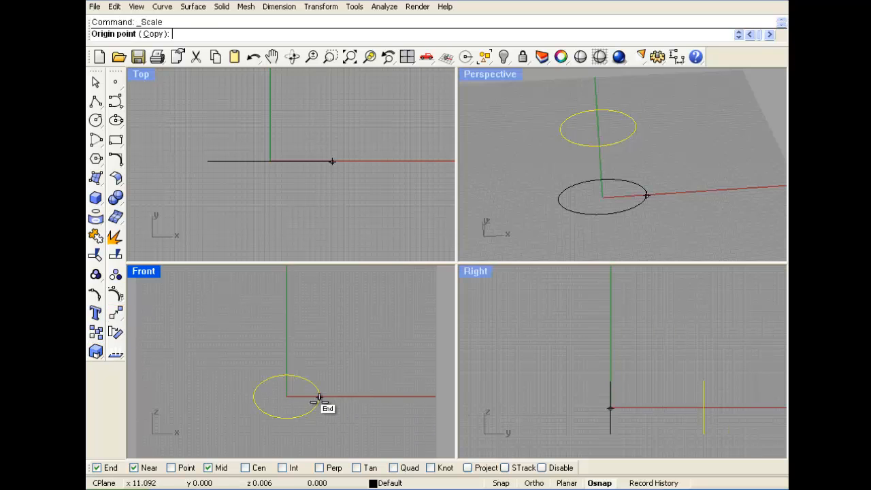
{"action": "left_click", "coordinate": [287, 398]}
{"action": "left_click", "coordinate": [421, 397]}
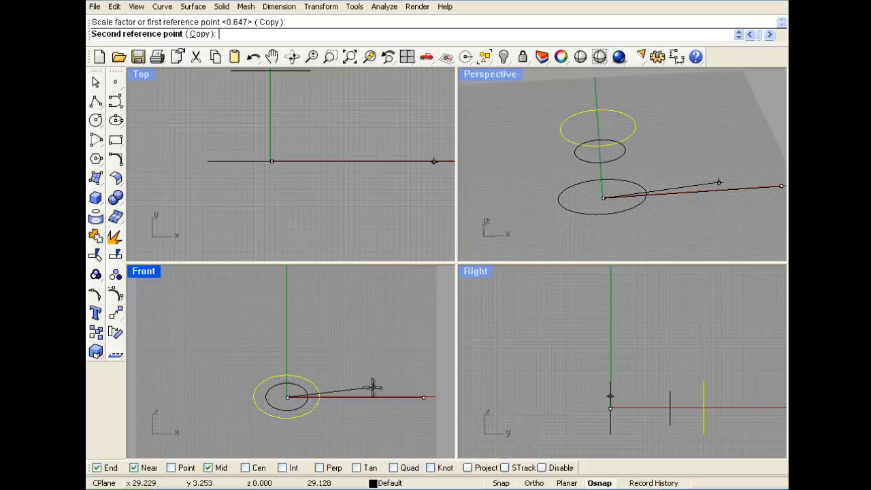
{"action": "left_click", "coordinate": [368, 386]}
{"action": "left_click", "coordinate": [475, 312]}
Step: Create a four-corner surface on the ground plane in the Top view, large enough to extend past both upright ellipses
{"action": "right_click_drag", "start_coordinate": [524, 171], "coordinate": [608, 163]}
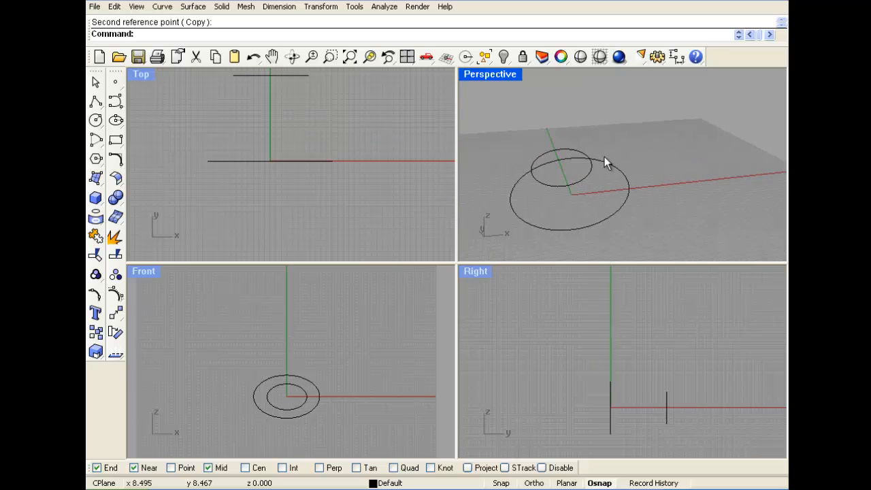
{"action": "left_click", "coordinate": [95, 178]}
{"action": "scroll", "coordinate": [239, 217], "scroll_direction": "down", "scroll_amount": 3}
{"action": "left_click", "coordinate": [175, 107]}
{"action": "left_click", "coordinate": [310, 102]}
{"action": "left_click", "coordinate": [353, 216]}
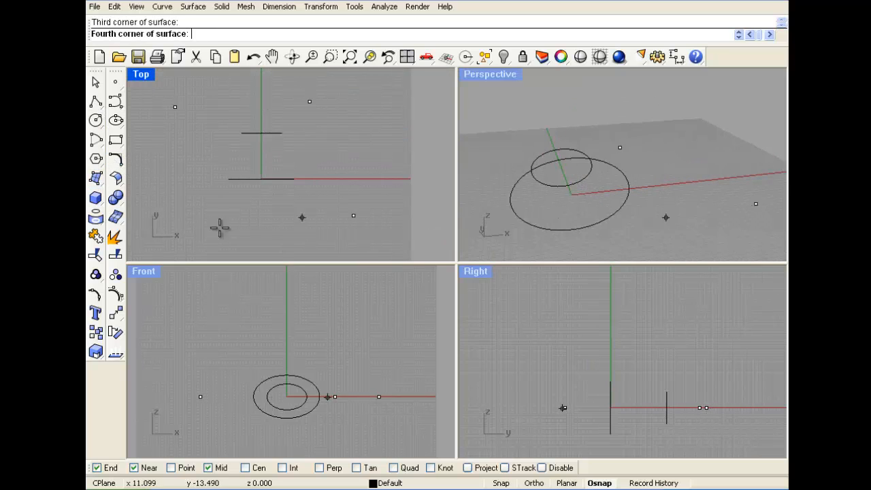
{"action": "left_click", "coordinate": [192, 221]}
Step: Try to split the flat surface and both ellipses, with all three selected as the objects to split
{"action": "left_click", "coordinate": [115, 254]}
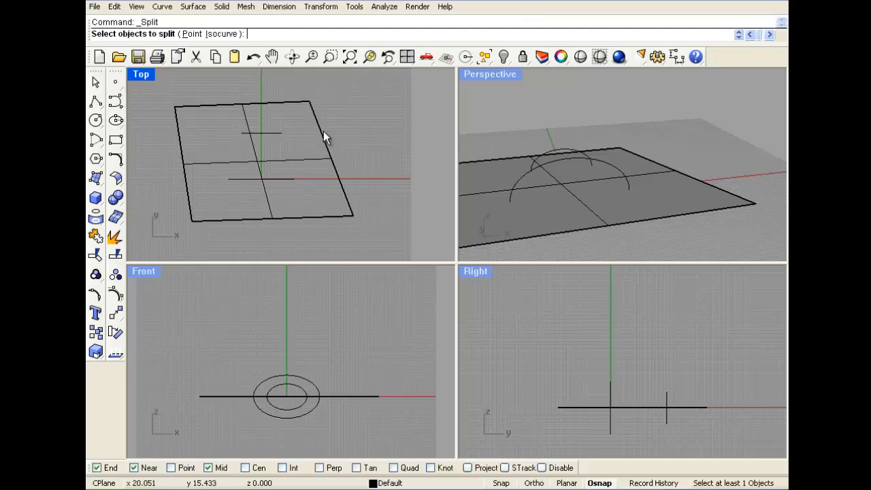
{"action": "left_click", "coordinate": [323, 132]}
{"action": "left_click", "coordinate": [274, 134]}
{"action": "left_click", "coordinate": [275, 177]}
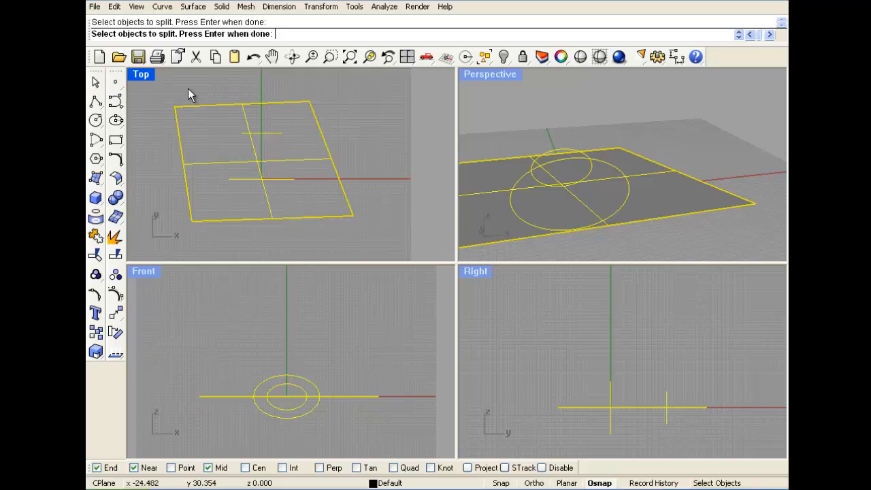
{"action": "key", "text": "Return"}
{"action": "key", "text": "Return"}
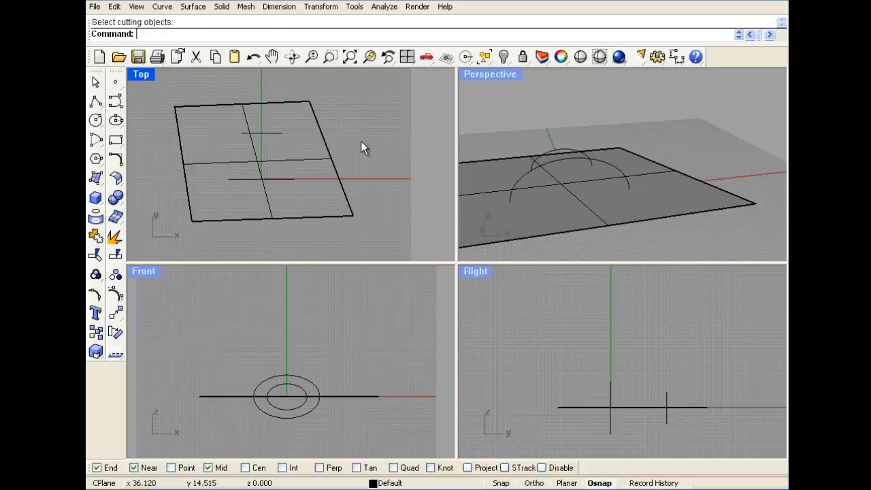
Step: Split both upright ellipses using the flat ground-plane surface as the cutting object
{"action": "key", "text": "Return"}
{"action": "left_click", "coordinate": [264, 133]}
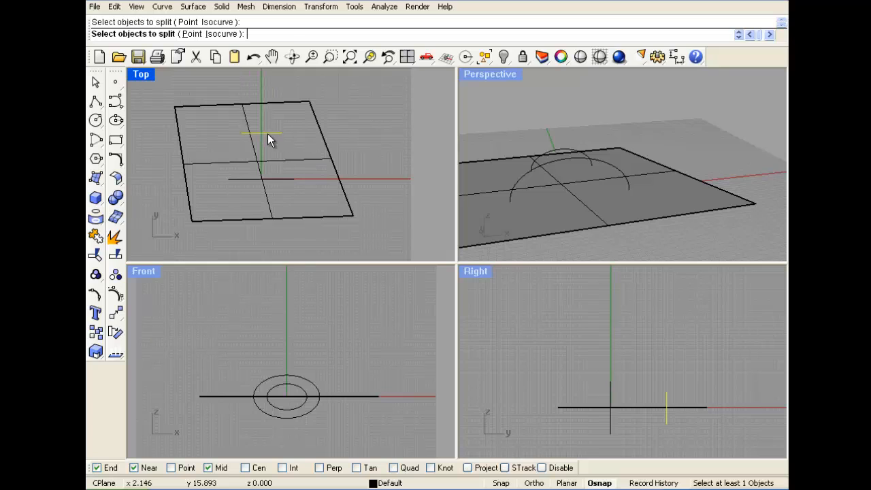
{"action": "left_click", "coordinate": [279, 178]}
{"action": "key", "text": "Return"}
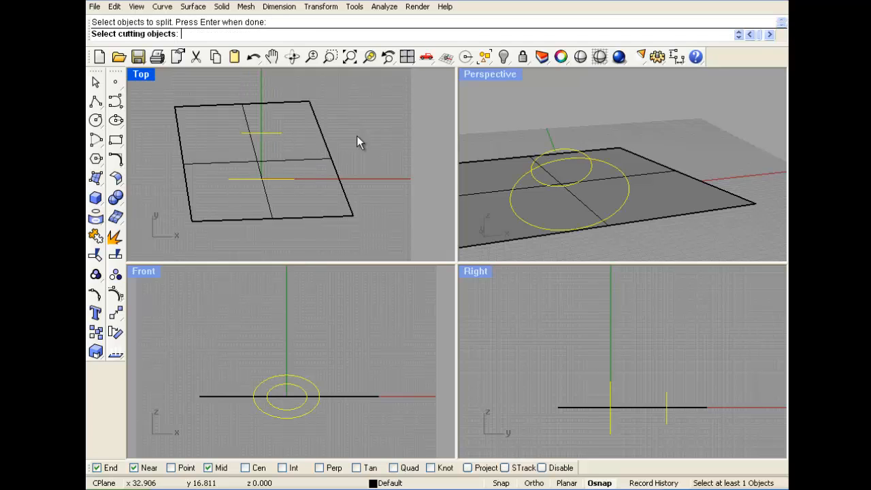
{"action": "left_click", "coordinate": [334, 167]}
{"action": "key", "text": "Return"}
Step: Delete the flat cutting surface and the lower halves of both ellipses
{"action": "left_click", "coordinate": [332, 164]}
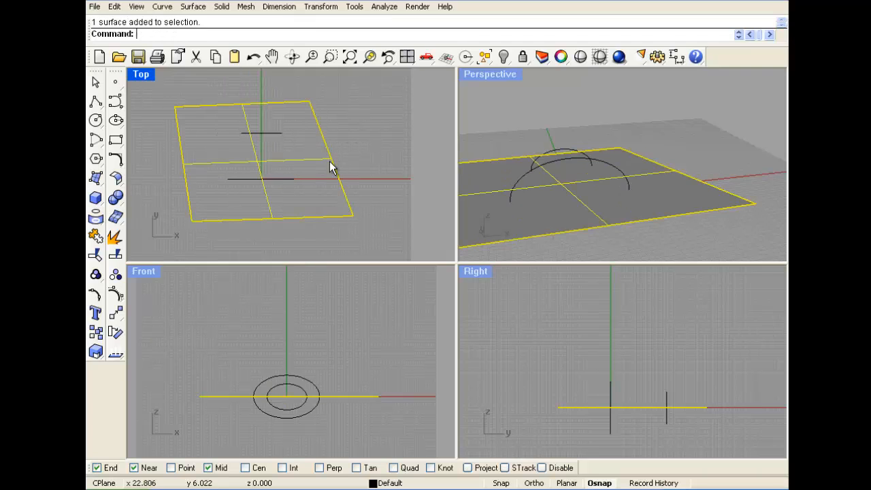
{"action": "key", "text": "Delete"}
{"action": "left_click_drag", "start_coordinate": [317, 412], "coordinate": [284, 403]}
{"action": "key", "text": "Delete"}
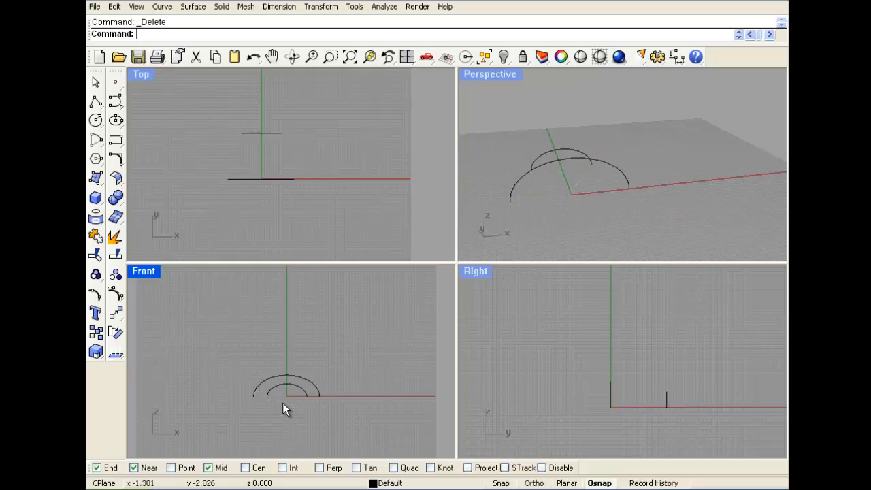
Step: Draw a degree-3 side curve in the Top view from the rear arc's right end, bulging outward, to the front arc's right end
{"action": "double_click", "coordinate": [141, 74]}
{"action": "scroll", "coordinate": [423, 209], "scroll_direction": "up", "scroll_amount": 2}
{"action": "right_click_drag", "start_coordinate": [423, 209], "coordinate": [381, 185]}
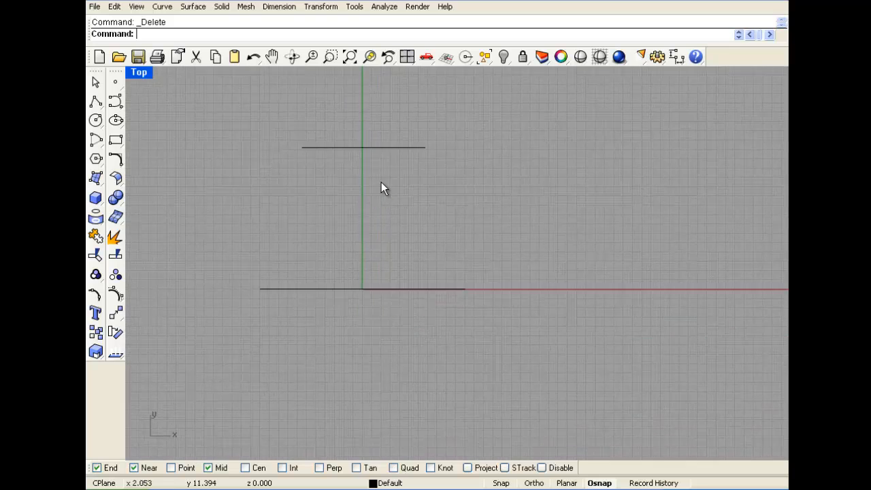
{"action": "scroll", "coordinate": [381, 184], "scroll_direction": "up", "scroll_amount": 2}
{"action": "left_click", "coordinate": [115, 102]}
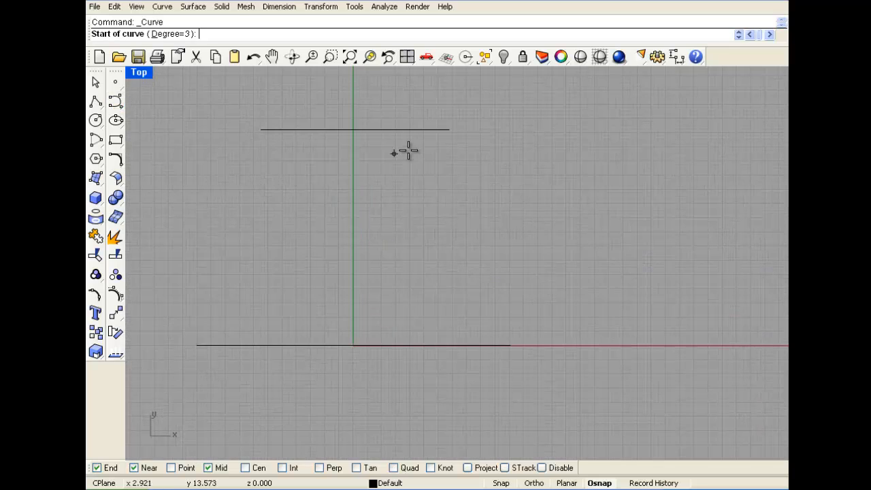
{"action": "left_click", "coordinate": [449, 130]}
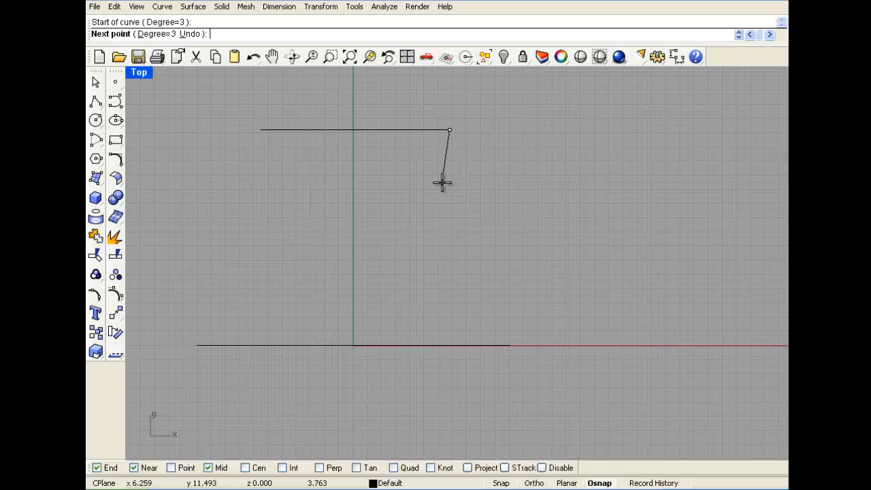
{"action": "left_click", "coordinate": [513, 145]}
{"action": "left_click", "coordinate": [562, 245]}
{"action": "left_click", "coordinate": [495, 291]}
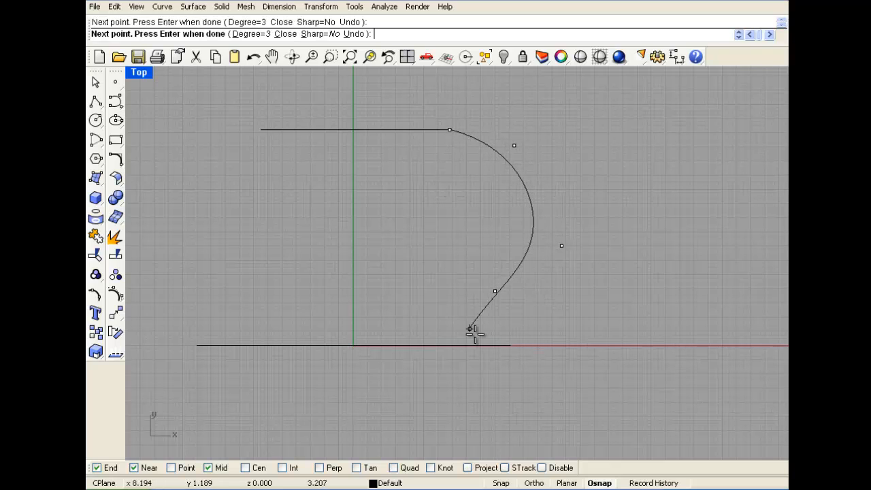
{"action": "left_click", "coordinate": [507, 341]}
{"action": "key", "text": "Return"}
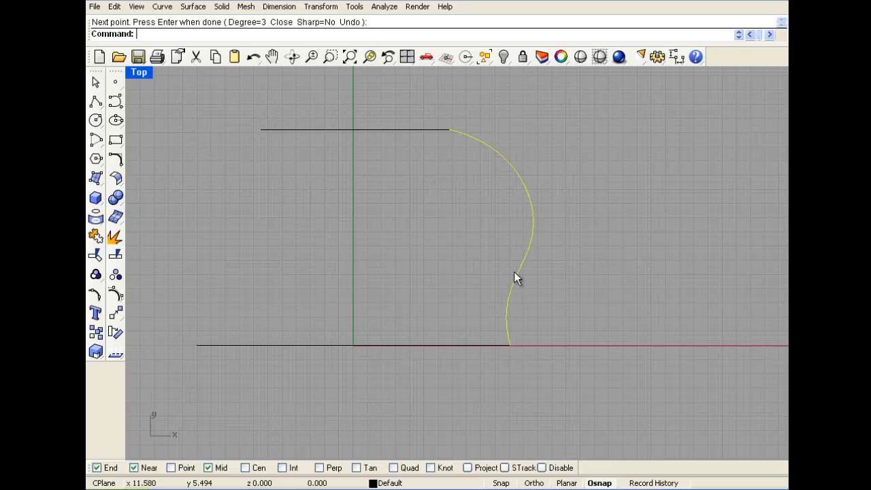
Step: Mirror a copy of the side curve across a vertical plane through the rear arc's midpoint
{"action": "scroll", "coordinate": [514, 274], "scroll_direction": "down", "scroll_amount": 1}
{"action": "left_click", "coordinate": [321, 7]}
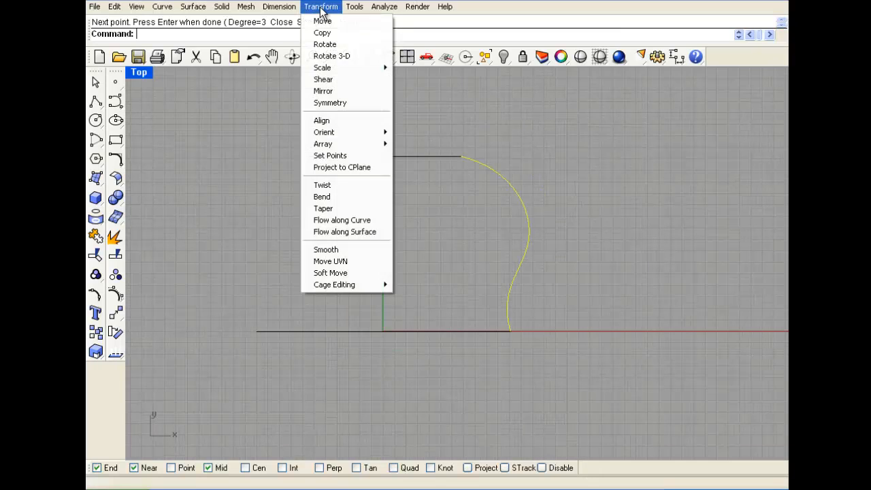
{"action": "left_click", "coordinate": [323, 89]}
{"action": "left_click", "coordinate": [382, 156]}
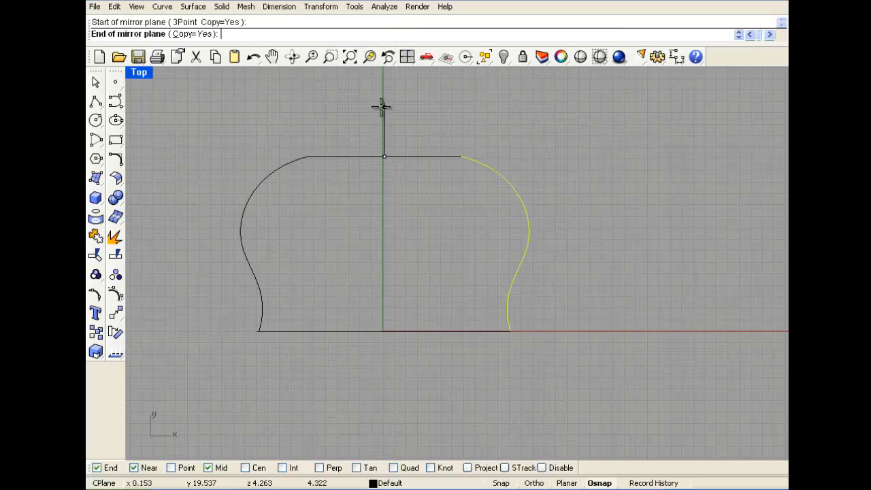
{"action": "left_click", "coordinate": [383, 107]}
Step: Move the mirrored curve so its front end snaps to the left end of the front arc
{"action": "scroll", "coordinate": [253, 343], "scroll_direction": "up", "scroll_amount": 5}
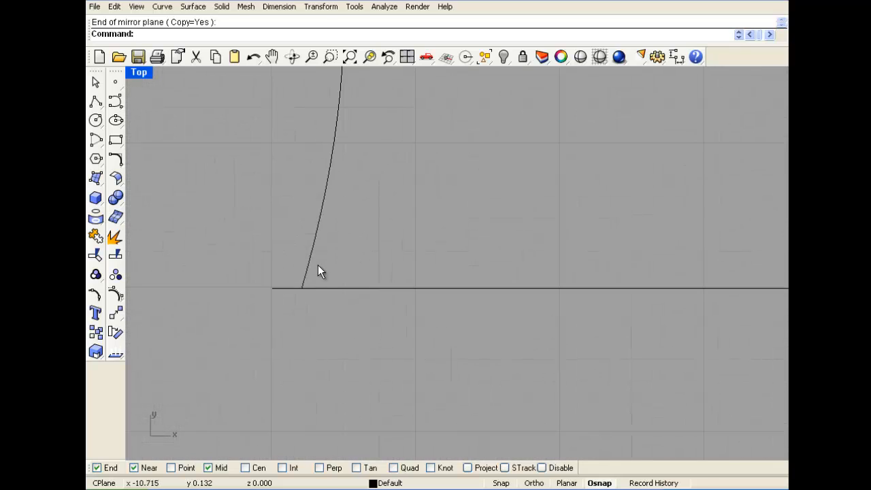
{"action": "left_click", "coordinate": [321, 7]}
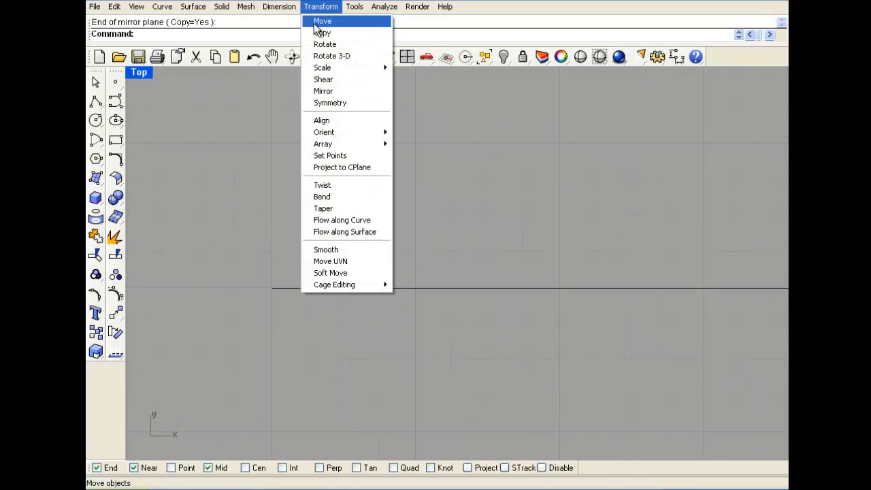
{"action": "left_click", "coordinate": [320, 22]}
{"action": "left_click", "coordinate": [302, 288]}
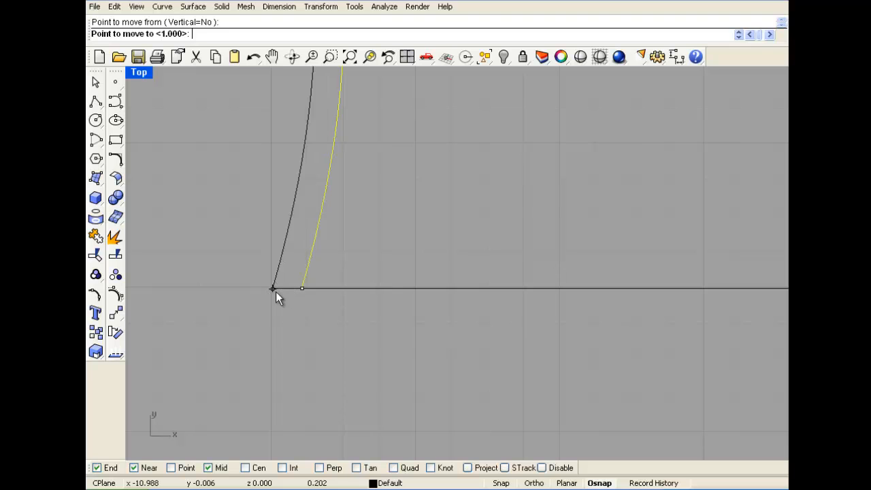
{"action": "left_click", "coordinate": [275, 289]}
Step: Drag the mirrored curve's rear end control point onto the rear arc's left end, with control points shown only for this edit
{"action": "scroll", "coordinate": [279, 287], "scroll_direction": "down", "scroll_amount": 3}
{"action": "scroll", "coordinate": [281, 287], "scroll_direction": "down", "scroll_amount": 5}
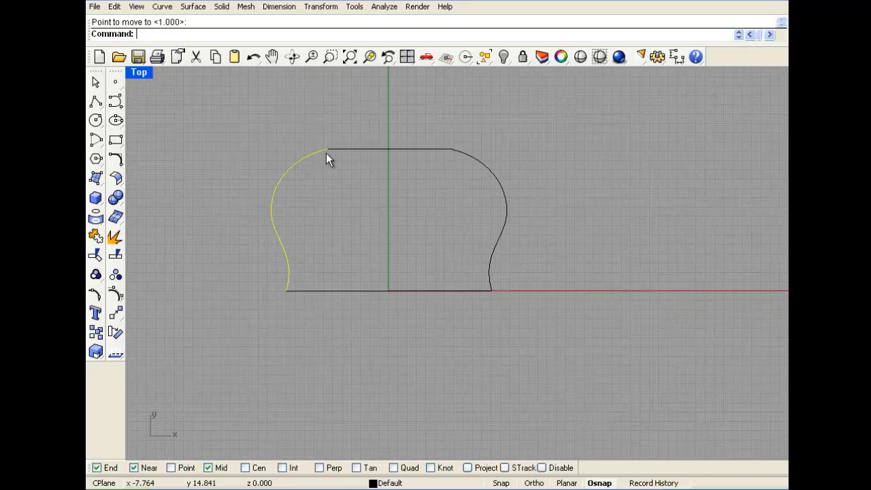
{"action": "scroll", "coordinate": [329, 157], "scroll_direction": "up", "scroll_amount": 8}
{"action": "scroll", "coordinate": [330, 159], "scroll_direction": "up", "scroll_amount": 3}
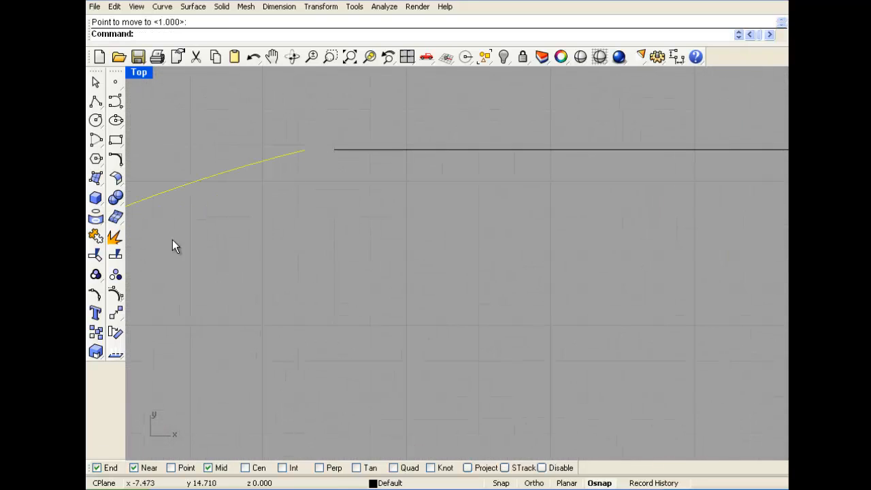
{"action": "left_click", "coordinate": [120, 294]}
{"action": "left_click_drag", "start_coordinate": [309, 148], "coordinate": [332, 149]}
{"action": "scroll", "coordinate": [297, 206], "scroll_direction": "down", "scroll_amount": 5}
{"action": "right_click_drag", "start_coordinate": [326, 236], "coordinate": [320, 202]}
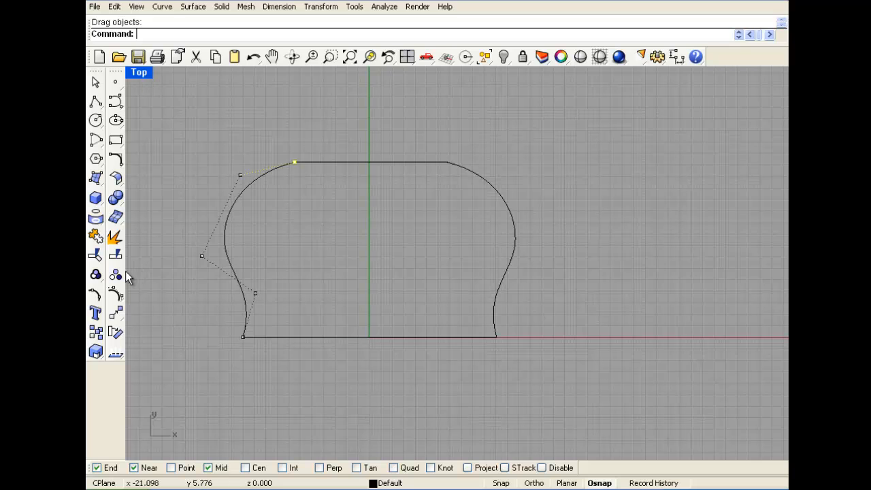
{"action": "right_click", "coordinate": [116, 294]}
Step: Draw a degree-3 spine curve in the Right view from the rear arc's midpoint, rising high and dipping down to the front arc's midpoint
{"action": "key", "text": "ctrl+m"}
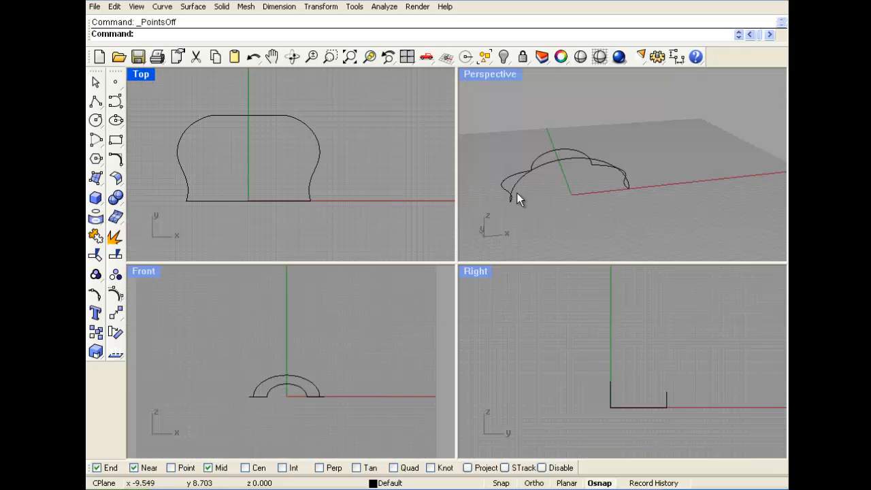
{"action": "right_click_drag", "start_coordinate": [516, 192], "coordinate": [620, 184]}
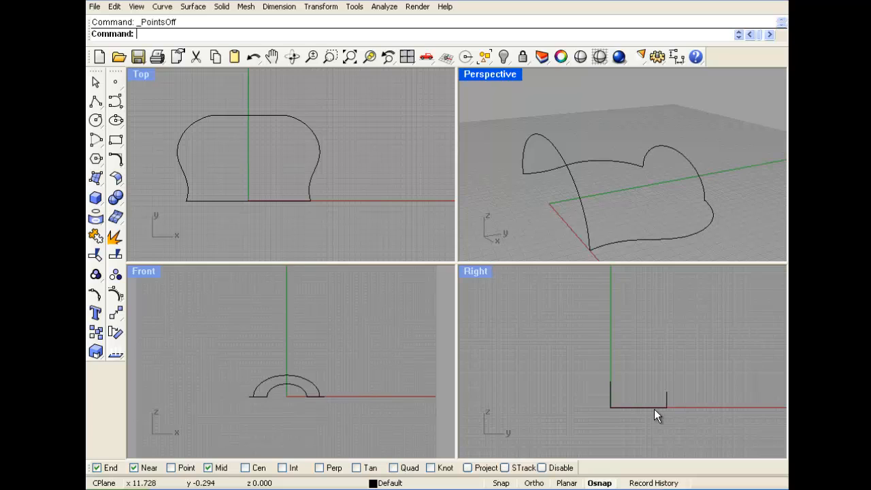
{"action": "scroll", "coordinate": [654, 411], "scroll_direction": "up", "scroll_amount": 5}
{"action": "left_click", "coordinate": [114, 103]}
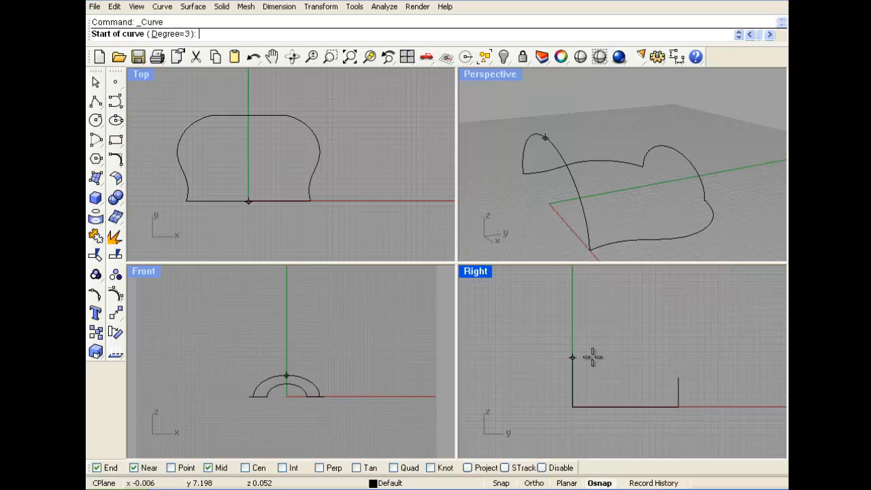
{"action": "left_click", "coordinate": [679, 377]}
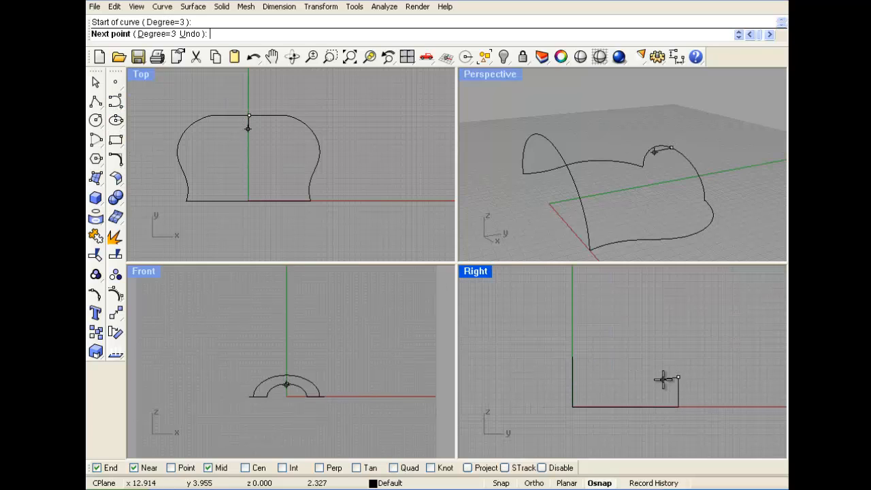
{"action": "left_click", "coordinate": [673, 339]}
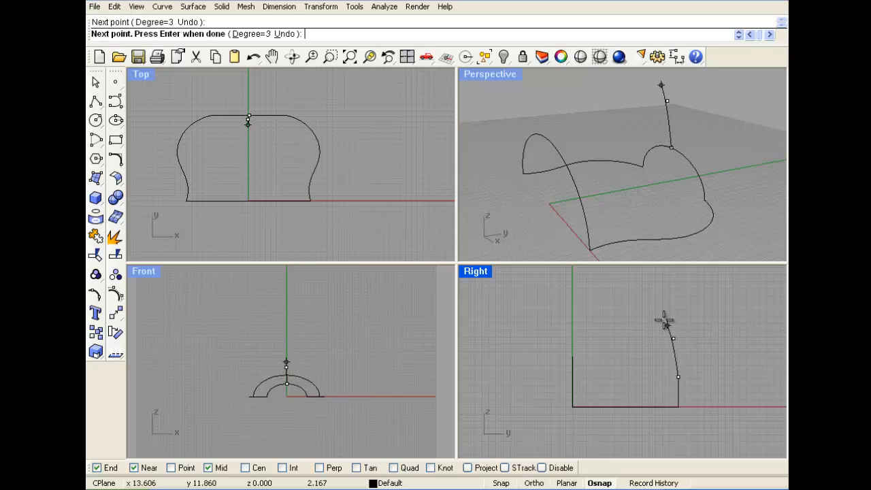
{"action": "left_click", "coordinate": [660, 312]}
{"action": "left_click", "coordinate": [612, 310]}
{"action": "left_click", "coordinate": [594, 345]}
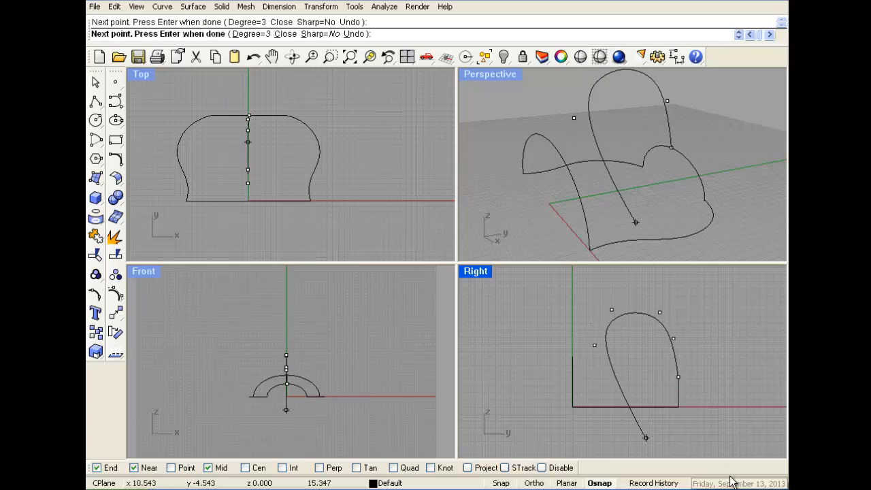
{"action": "left_click", "coordinate": [573, 358]}
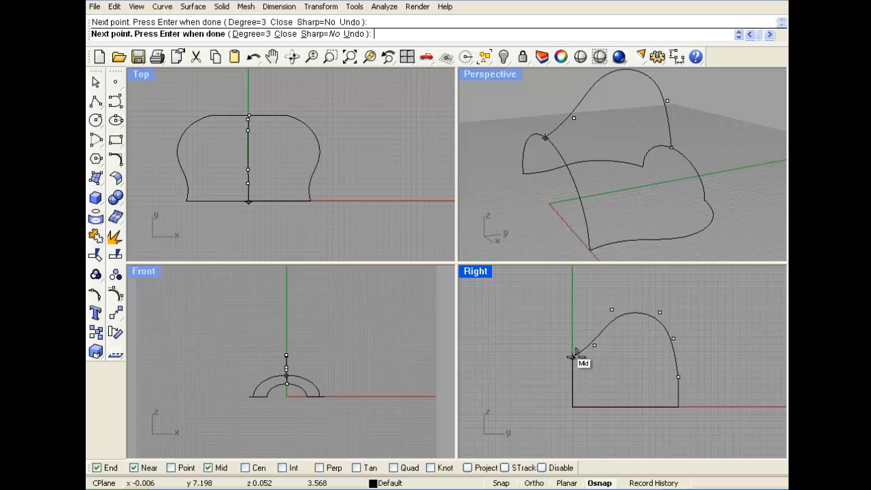
{"action": "key", "text": "Return"}
Step: Create a curve network surface from all five curves, with edge tolerance 0.01, interior tolerance 0.1 and Position matching on every edge
{"action": "right_click_drag", "start_coordinate": [557, 231], "coordinate": [530, 175]}
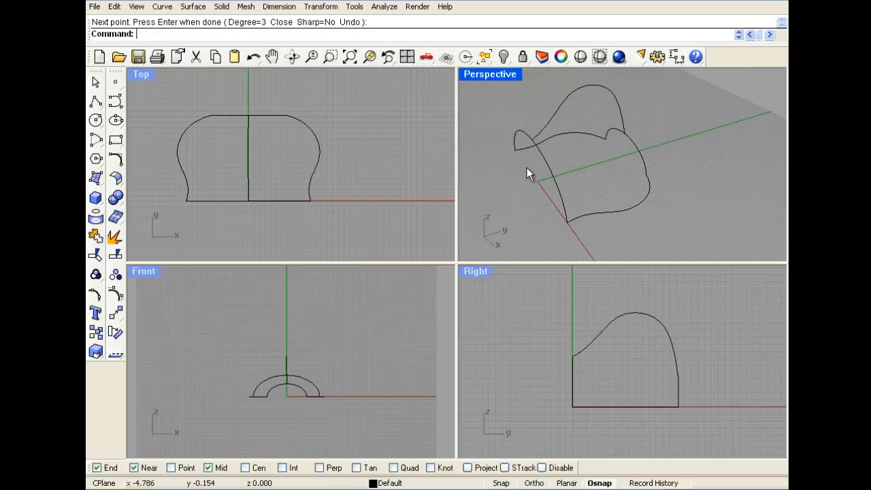
{"action": "left_click", "coordinate": [193, 6]}
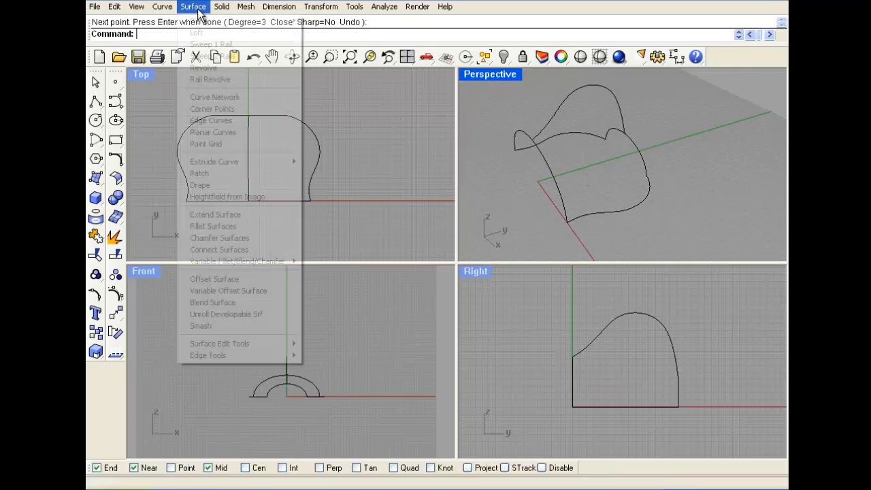
{"action": "left_click", "coordinate": [218, 95]}
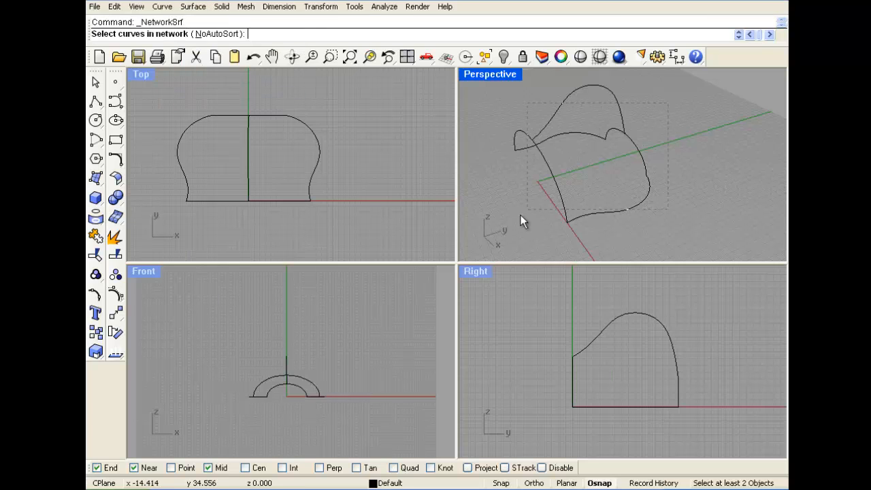
{"action": "left_click_drag", "start_coordinate": [520, 215], "coordinate": [504, 193]}
{"action": "key", "text": "Return"}
{"action": "right_click_drag", "start_coordinate": [514, 194], "coordinate": [570, 189]}
{"action": "left_click", "coordinate": [341, 185]}
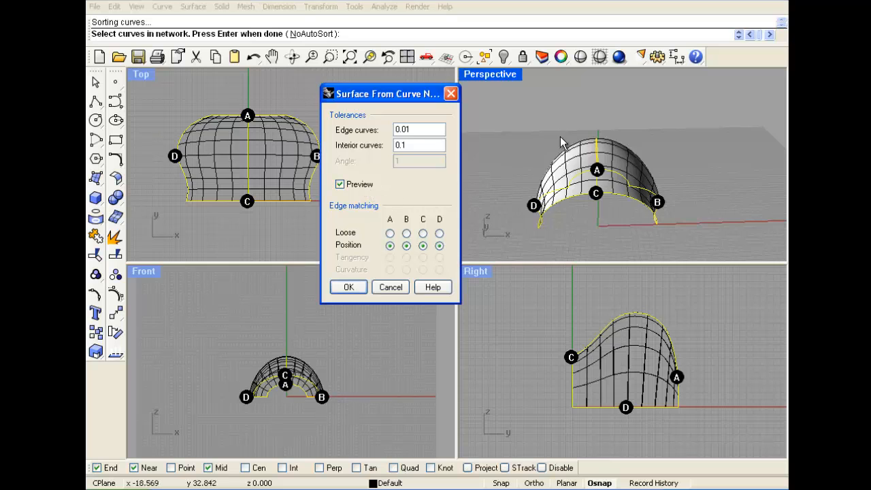
{"action": "mouse_move", "coordinate": [561, 142]}
{"action": "right_mouse_down"}
{"action": "mouse_move", "coordinate": [676, 179]}
{"action": "mouse_move", "coordinate": [562, 156]}
{"action": "right_mouse_up"}
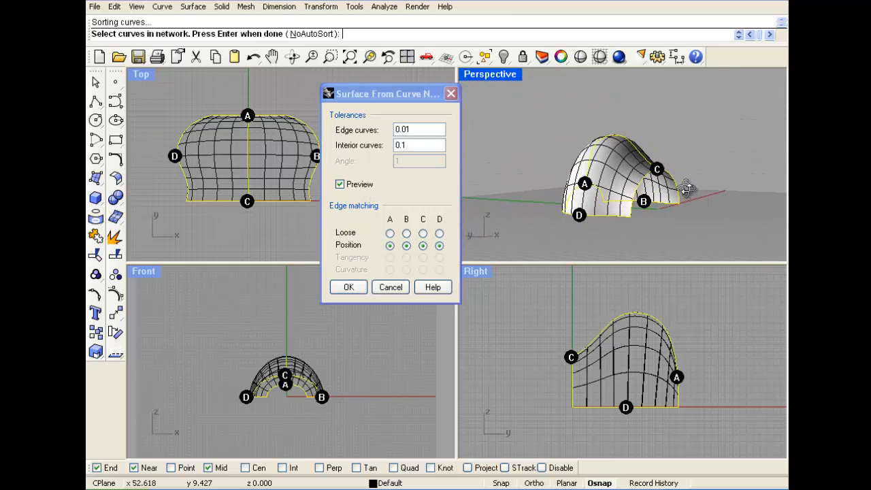
{"action": "right_click_drag", "start_coordinate": [688, 190], "coordinate": [552, 228]}
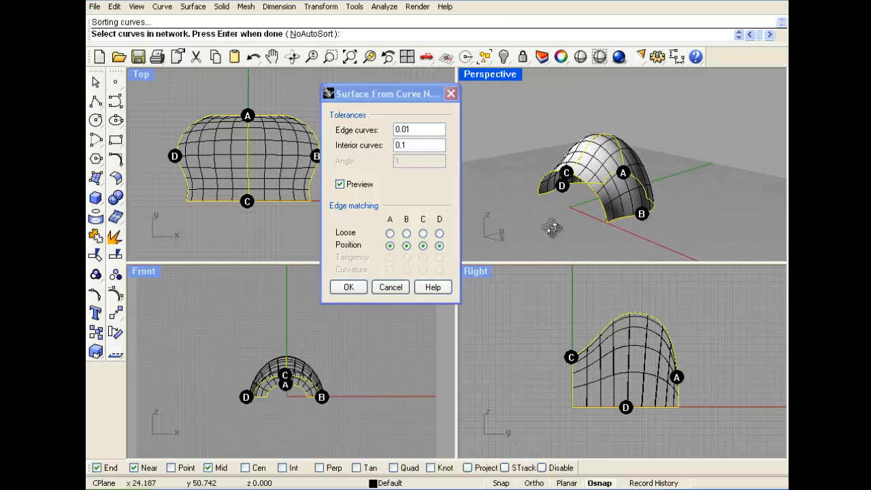
{"action": "scroll", "coordinate": [559, 206], "scroll_direction": "up", "scroll_amount": 2}
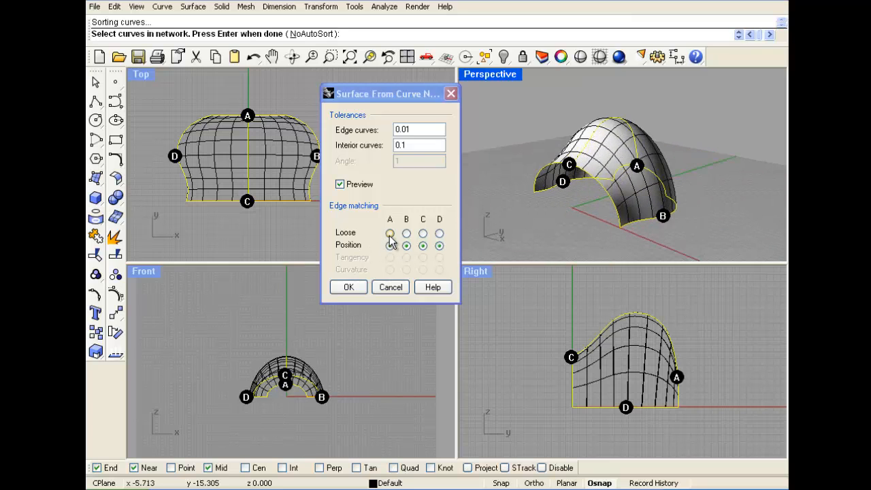
{"action": "left_click", "coordinate": [349, 287]}
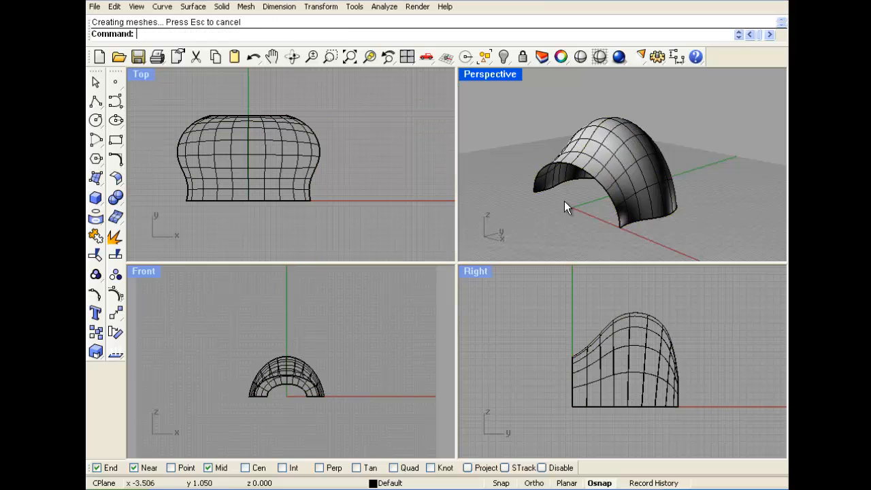
Step: Examine the network surface's shape and open edges from several angles in the Perspective view
{"action": "right_click_drag", "start_coordinate": [515, 224], "coordinate": [595, 224]}
{"action": "mouse_move", "coordinate": [596, 184]}
{"action": "right_mouse_down"}
{"action": "mouse_move", "coordinate": [596, 173]}
{"action": "mouse_move", "coordinate": [590, 218]}
{"action": "mouse_move", "coordinate": [597, 196]}
{"action": "right_mouse_up"}
{"action": "scroll", "coordinate": [569, 194], "scroll_direction": "up", "scroll_amount": 3}
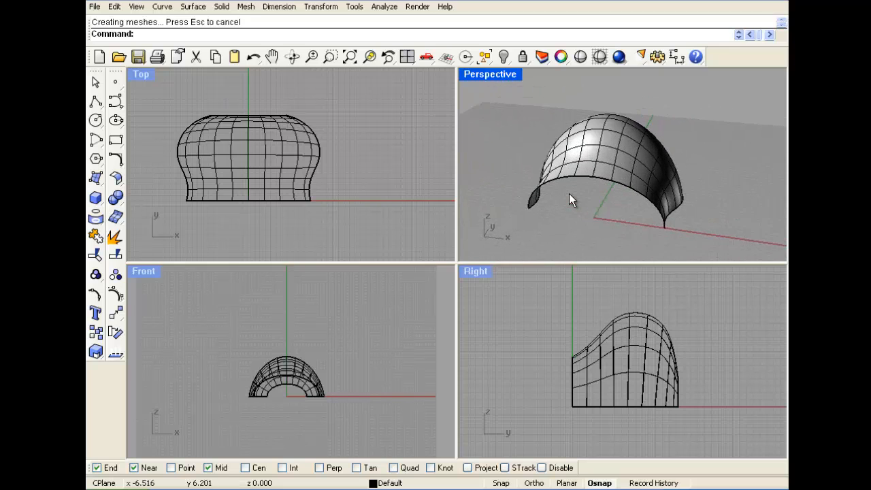
{"action": "left_click", "coordinate": [290, 167]}
{"action": "right_click_drag", "start_coordinate": [549, 171], "coordinate": [594, 178]}
{"action": "key", "text": "Escape"}
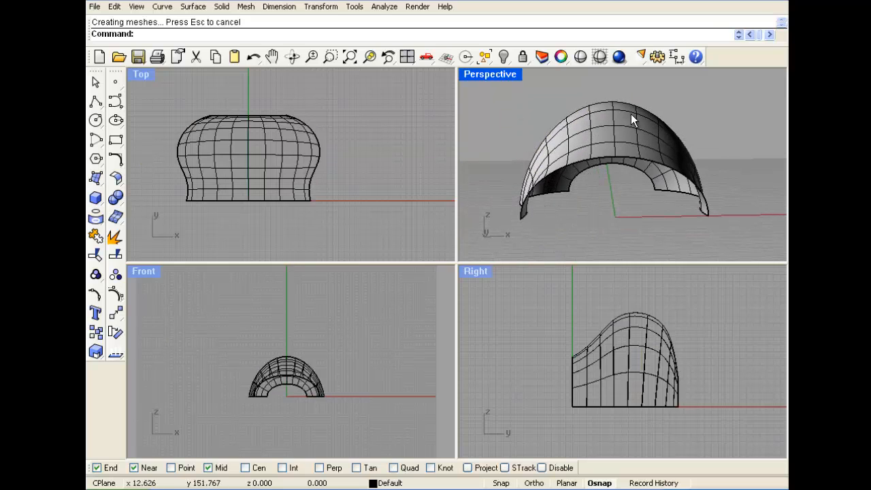
{"action": "right_click_drag", "start_coordinate": [631, 120], "coordinate": [572, 191]}
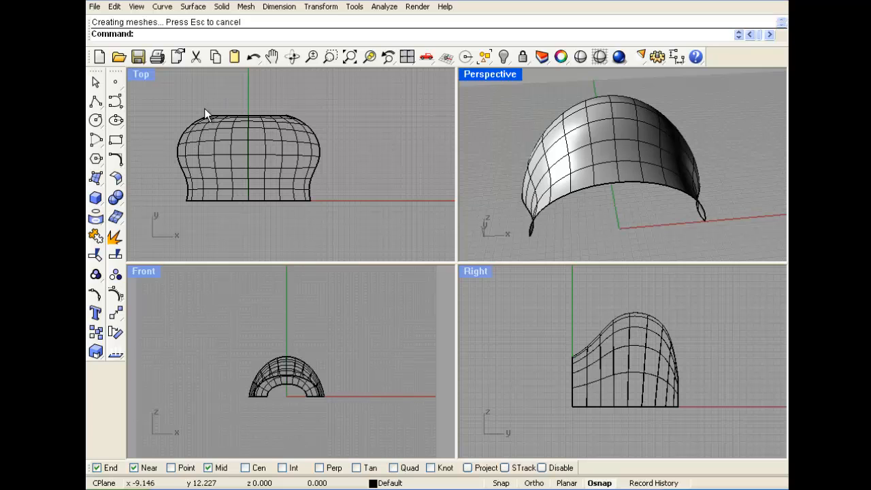
Step: Extract two V-direction isocurves from the network surface, one on each side of the spine curve
{"action": "left_click", "coordinate": [165, 7]}
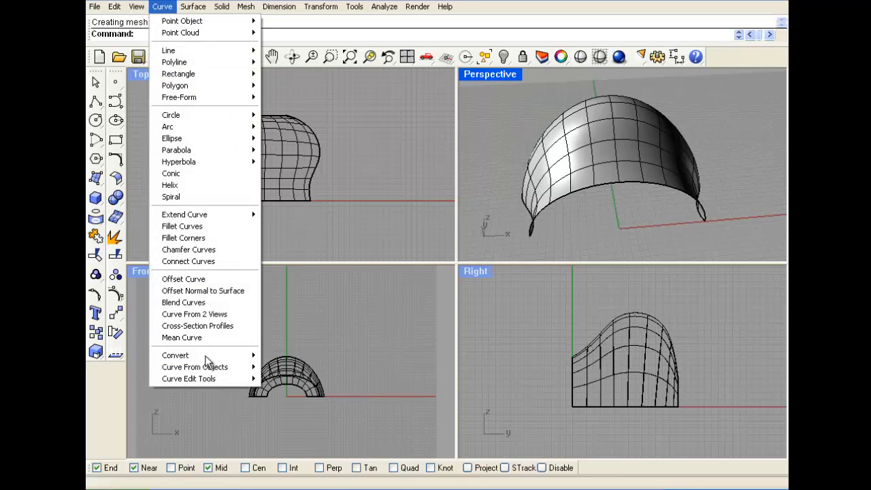
{"action": "mouse_move", "coordinate": [231, 373]}
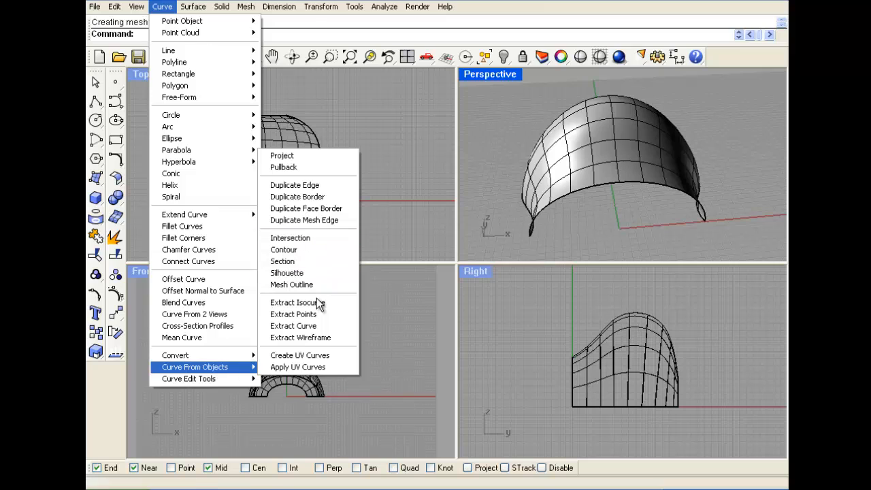
{"action": "left_click", "coordinate": [322, 302]}
{"action": "left_click", "coordinate": [597, 151]}
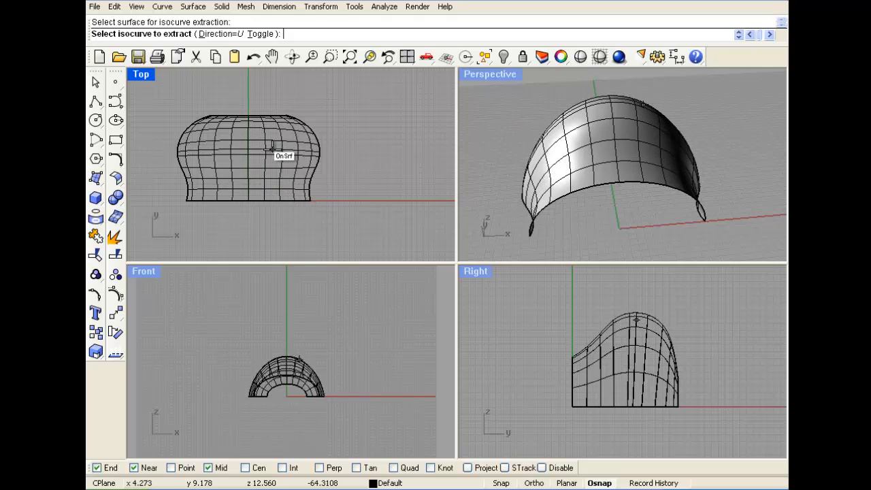
{"action": "left_click", "coordinate": [220, 34]}
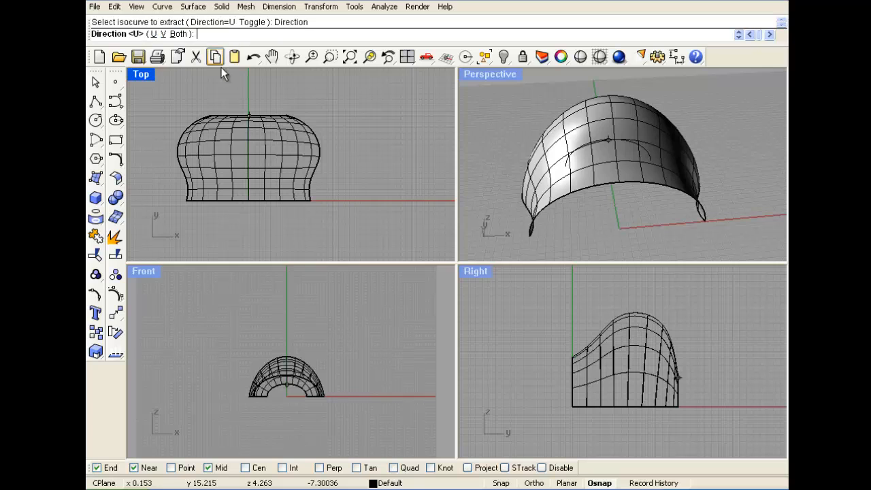
{"action": "left_click", "coordinate": [162, 34]}
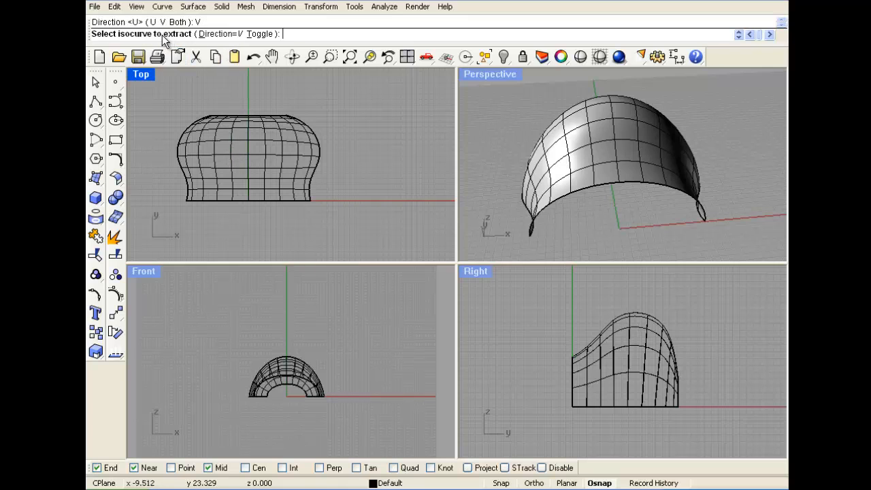
{"action": "left_click", "coordinate": [215, 154]}
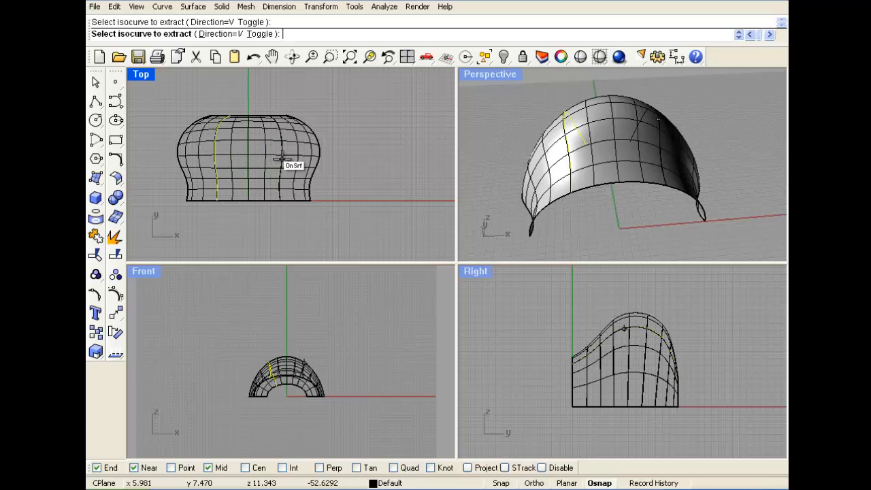
{"action": "left_click", "coordinate": [282, 159]}
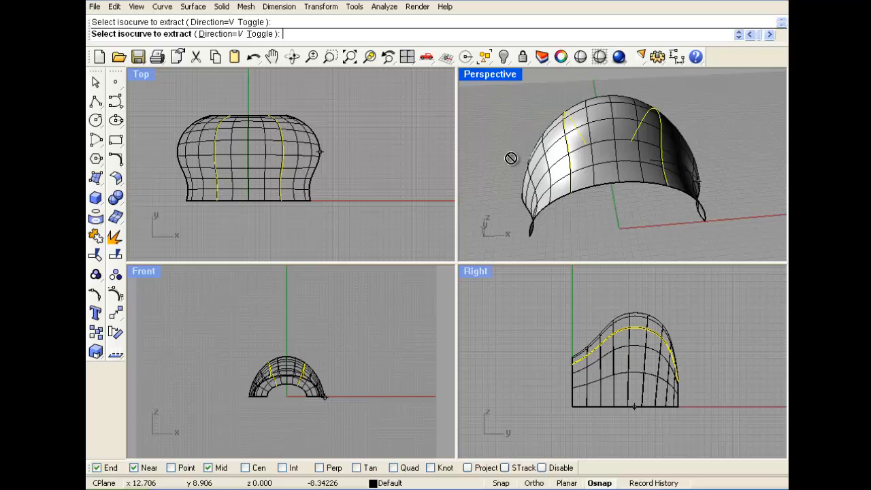
{"action": "key", "text": "Return"}
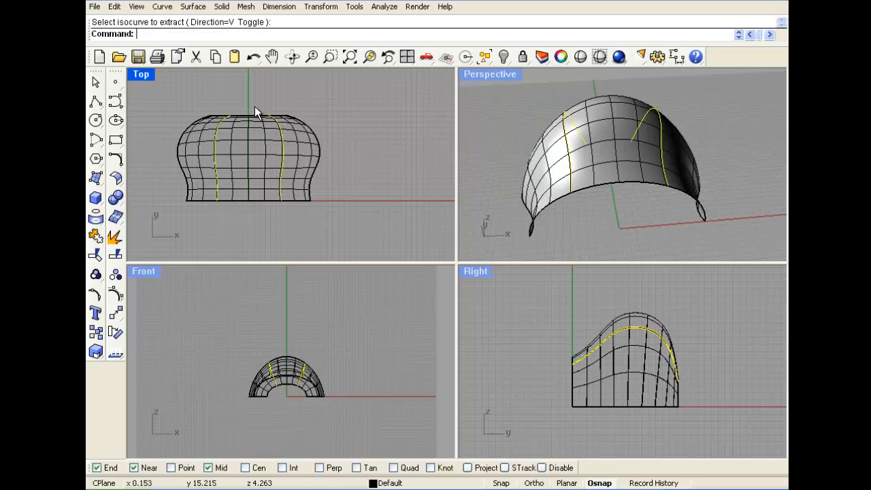
Step: Delete the network surface, keeping the original curves and the two extracted isocurves
{"action": "left_click", "coordinate": [617, 157]}
{"action": "left_click", "coordinate": [647, 199]}
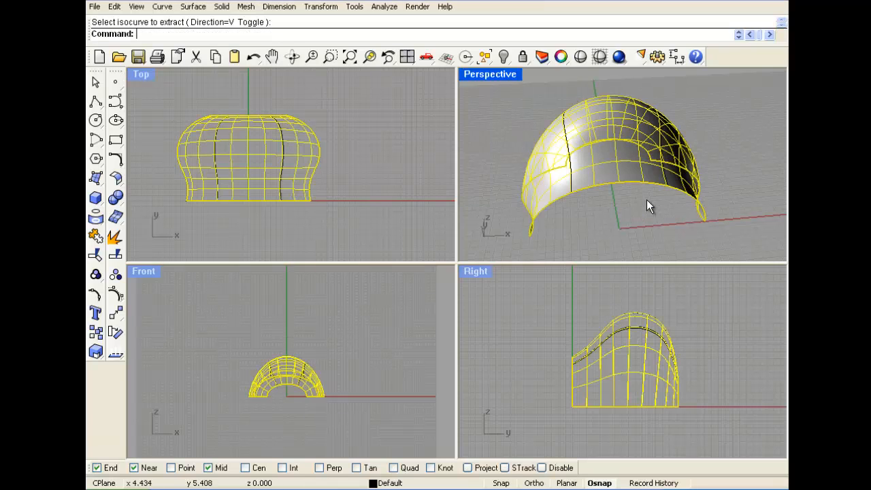
{"action": "key", "text": "Delete"}
Step: Show both extracted curves' control points and move the left curve's four uppermost points up and outward in the Front view
{"action": "left_click", "coordinate": [661, 116]}
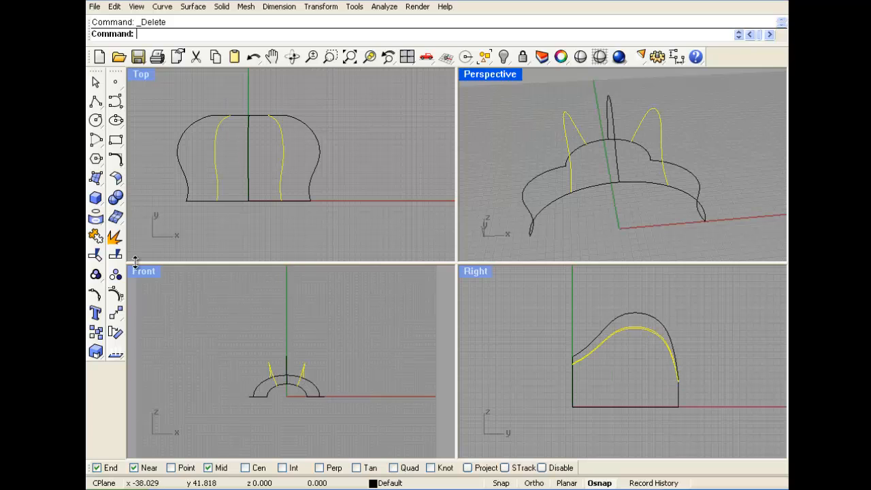
{"action": "left_click", "coordinate": [116, 297]}
{"action": "right_click_drag", "start_coordinate": [593, 155], "coordinate": [541, 112]}
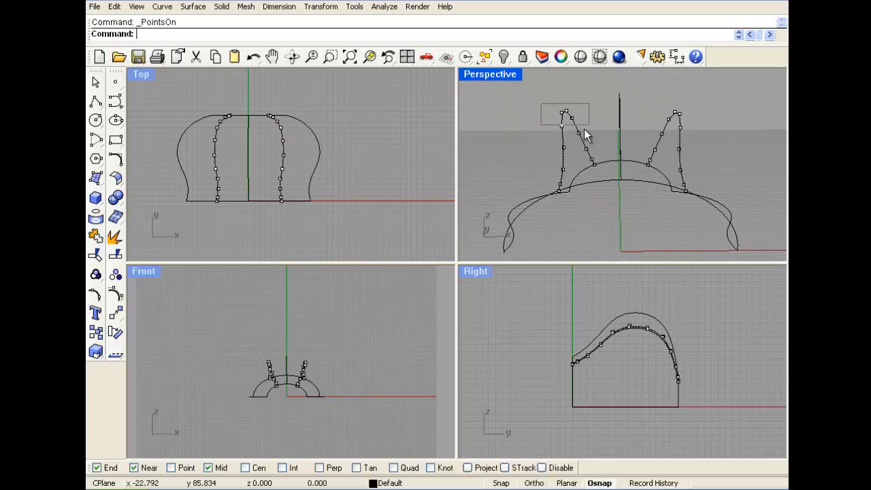
{"action": "left_click_drag", "start_coordinate": [584, 129], "coordinate": [589, 125]}
{"action": "scroll", "coordinate": [266, 368], "scroll_direction": "up", "scroll_amount": 3}
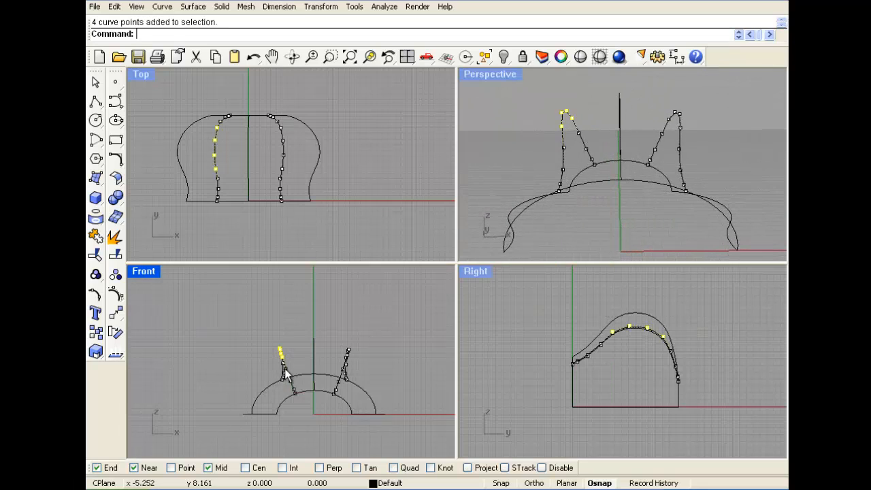
{"action": "left_click_drag", "start_coordinate": [278, 348], "coordinate": [267, 329]}
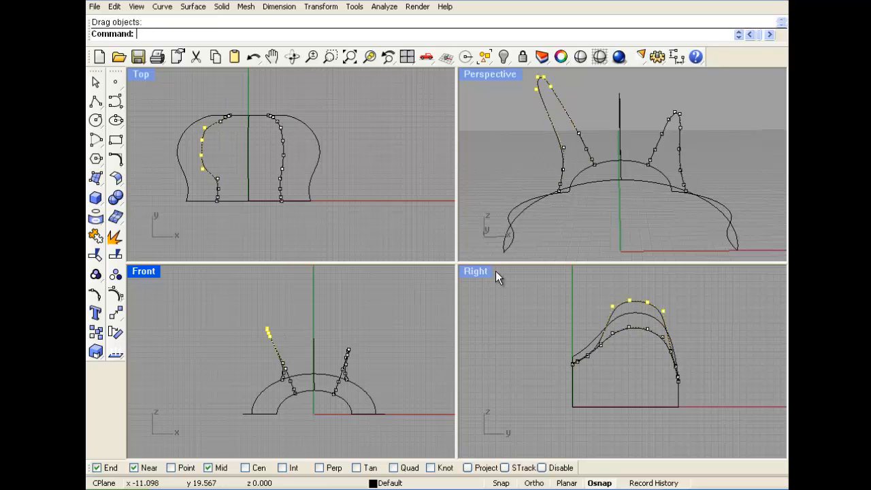
Step: Pull the right extracted curve's two middle control points down in the Right view, then in toward the centre in the Front view
{"action": "scroll", "coordinate": [664, 134], "scroll_direction": "down", "scroll_amount": 2}
{"action": "left_click_drag", "start_coordinate": [660, 129], "coordinate": [660, 130]}
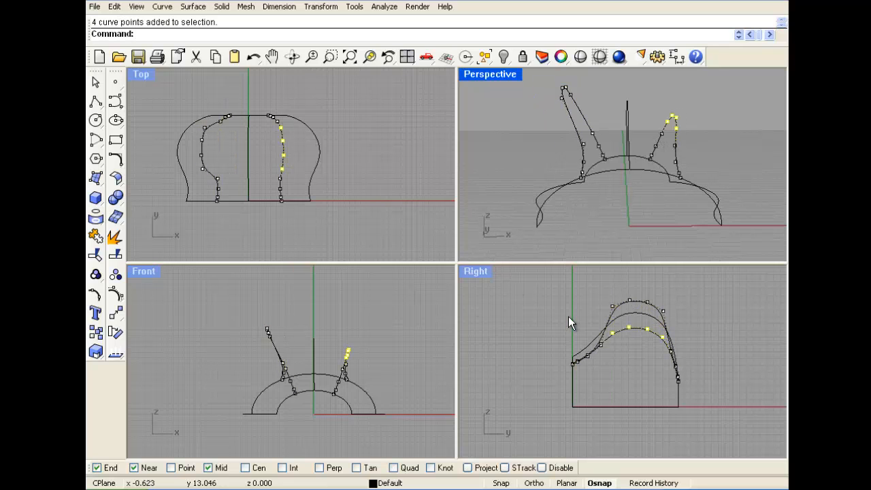
{"action": "left_click_drag", "start_coordinate": [629, 328], "coordinate": [617, 387]}
{"action": "scroll", "coordinate": [646, 360], "scroll_direction": "up", "scroll_amount": 2}
{"action": "scroll", "coordinate": [359, 386], "scroll_direction": "up", "scroll_amount": 4}
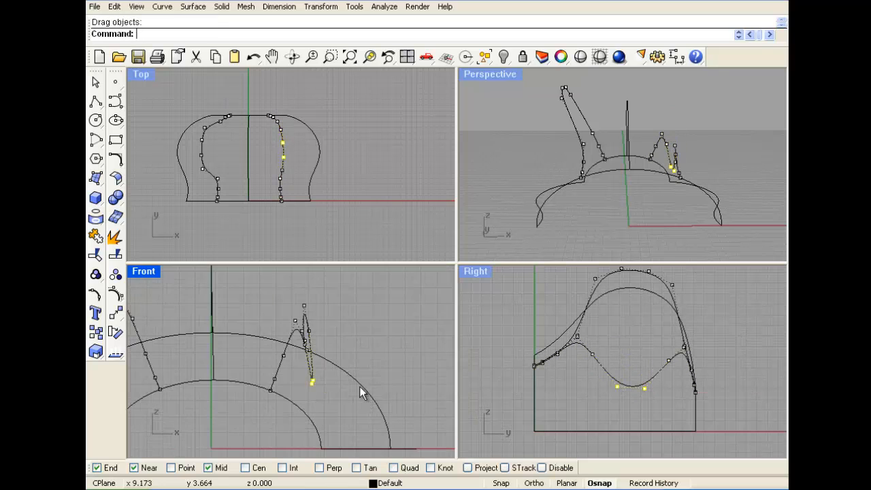
{"action": "left_click_drag", "start_coordinate": [338, 350], "coordinate": [295, 327]}
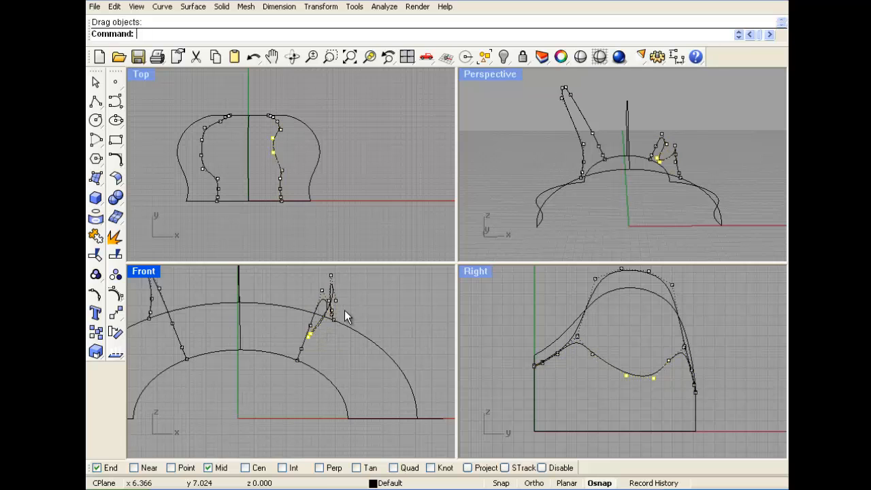
Step: Shift the two control points flanking the right curve's dip inward in the Front view, then hide all control points
{"action": "mouse_move", "coordinate": [680, 191]}
{"action": "right_mouse_down"}
{"action": "mouse_move", "coordinate": [681, 141]}
{"action": "mouse_move", "coordinate": [653, 141]}
{"action": "mouse_move", "coordinate": [650, 162]}
{"action": "mouse_move", "coordinate": [681, 190]}
{"action": "mouse_move", "coordinate": [673, 186]}
{"action": "right_mouse_up"}
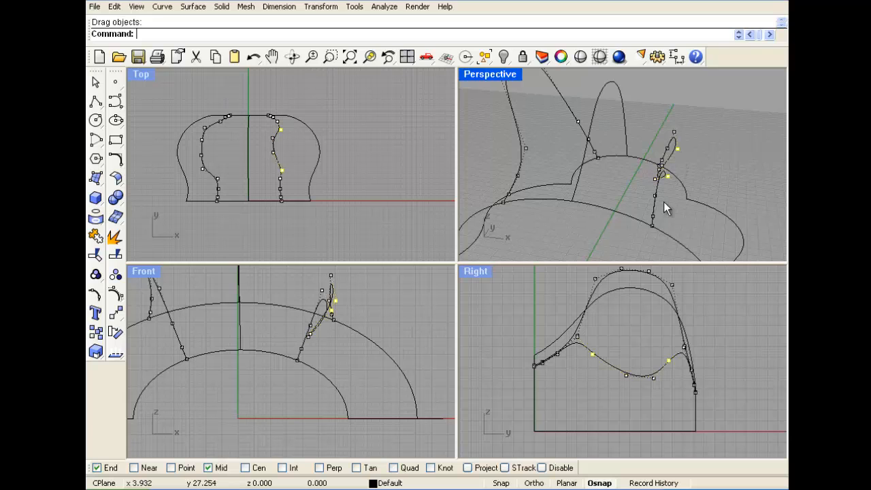
{"action": "left_click_drag", "start_coordinate": [336, 302], "coordinate": [323, 294]}
{"action": "scroll", "coordinate": [372, 309], "scroll_direction": "down", "scroll_amount": 6}
{"action": "scroll", "coordinate": [372, 309], "scroll_direction": "down", "scroll_amount": 2}
{"action": "left_click", "coordinate": [380, 313]}
{"action": "scroll", "coordinate": [624, 152], "scroll_direction": "down", "scroll_amount": 6}
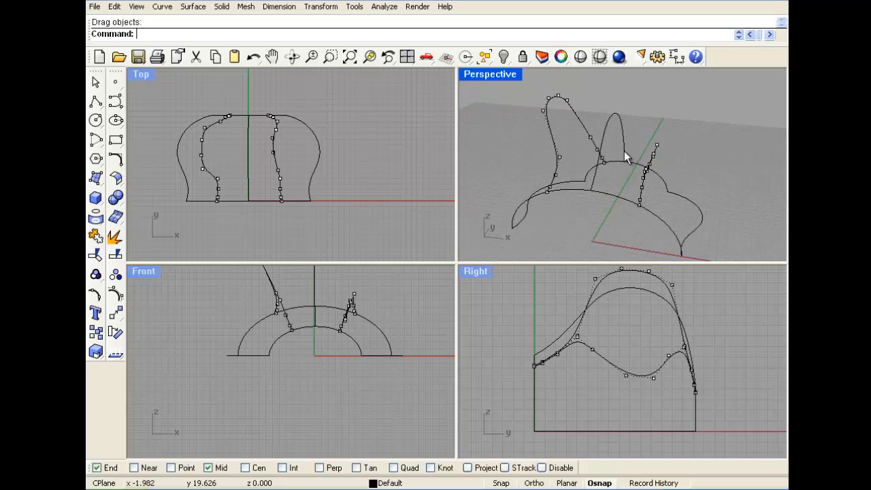
{"action": "left_click", "coordinate": [114, 295]}
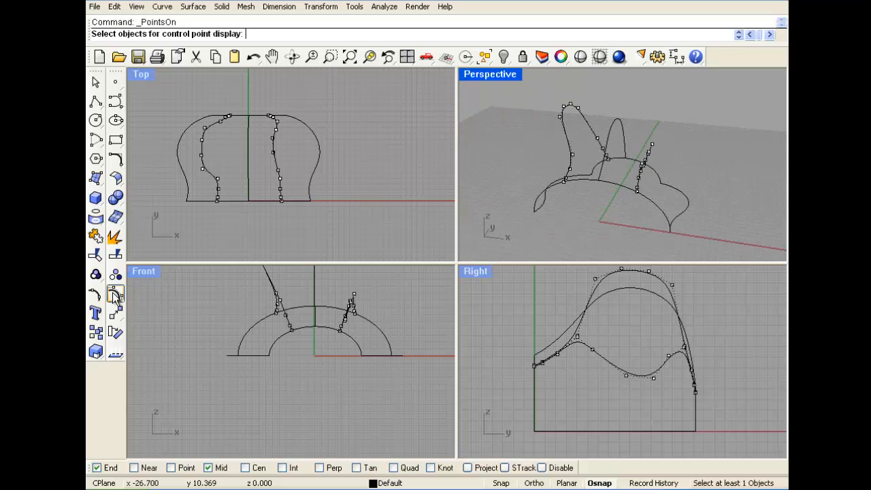
{"action": "right_click", "coordinate": [114, 295]}
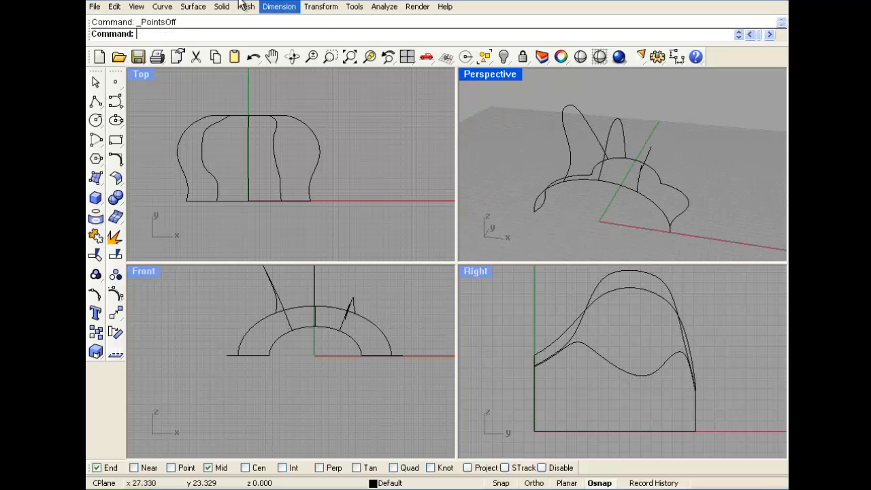
Step: Create a previewed curve network surface from all the curves, with edge tolerance 0.01, interior tolerance 0.1 and Position matching on every edge
{"action": "left_click", "coordinate": [193, 6]}
{"action": "left_click", "coordinate": [228, 101]}
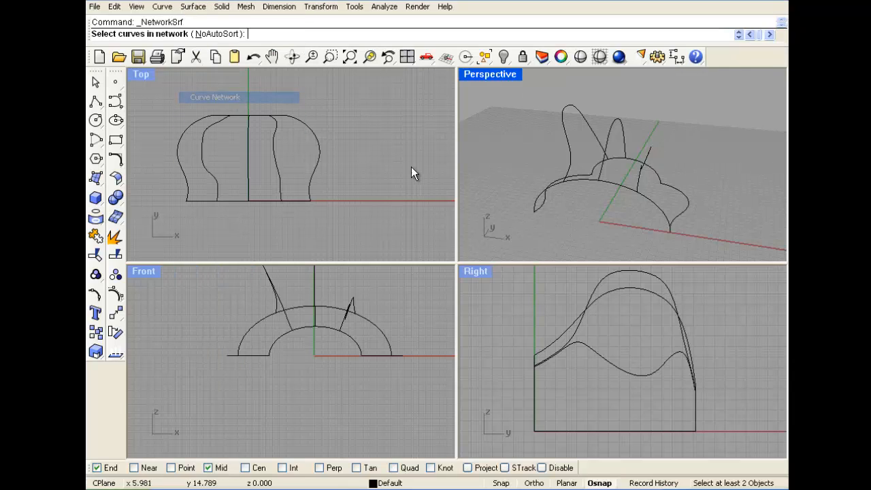
{"action": "right_click_drag", "start_coordinate": [729, 181], "coordinate": [690, 139]}
{"action": "left_click_drag", "start_coordinate": [689, 132], "coordinate": [530, 209]}
{"action": "right_click", "coordinate": [516, 148]}
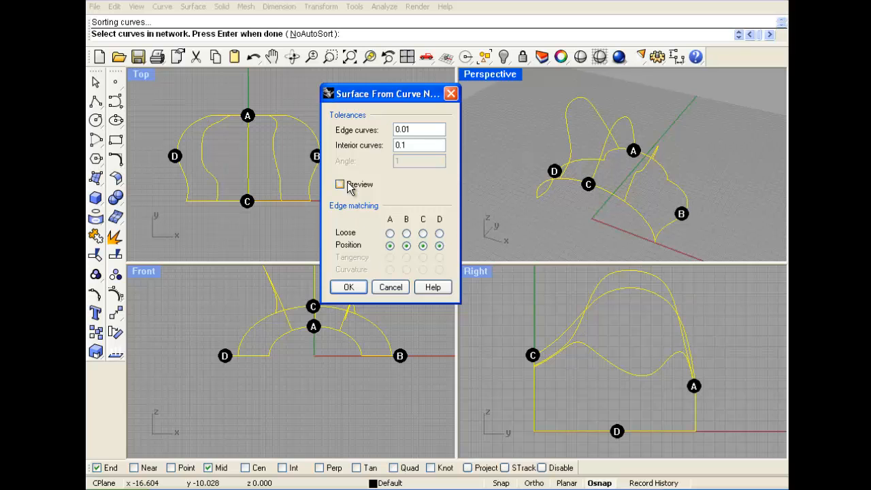
{"action": "left_click", "coordinate": [350, 188]}
{"action": "mouse_move", "coordinate": [576, 173]}
{"action": "right_mouse_down"}
{"action": "mouse_move", "coordinate": [550, 224]}
{"action": "mouse_move", "coordinate": [630, 144]}
{"action": "mouse_move", "coordinate": [613, 163]}
{"action": "mouse_move", "coordinate": [724, 172]}
{"action": "mouse_move", "coordinate": [590, 129]}
{"action": "mouse_move", "coordinate": [529, 175]}
{"action": "mouse_move", "coordinate": [665, 177]}
{"action": "mouse_move", "coordinate": [563, 159]}
{"action": "mouse_move", "coordinate": [698, 168]}
{"action": "mouse_move", "coordinate": [735, 198]}
{"action": "mouse_move", "coordinate": [681, 187]}
{"action": "mouse_move", "coordinate": [708, 184]}
{"action": "mouse_move", "coordinate": [562, 197]}
{"action": "right_mouse_up"}
{"action": "left_click", "coordinate": [348, 287]}
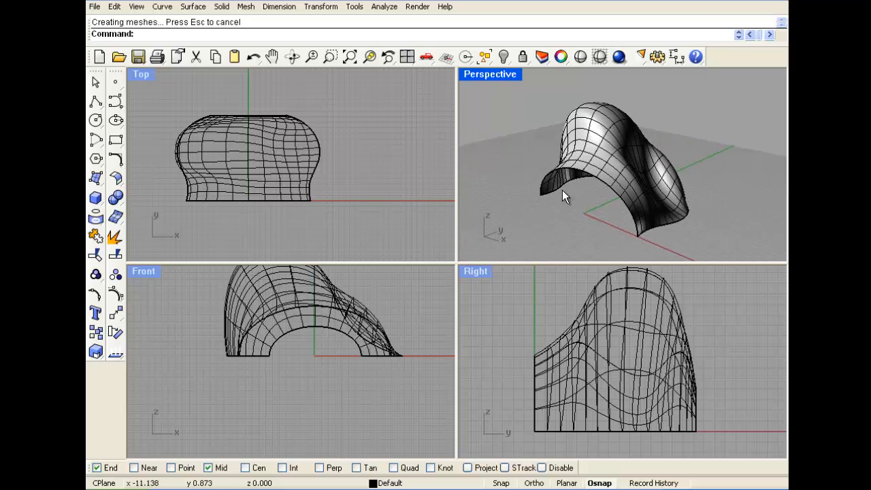
Step: Pull two control points on the new surface's left hump up and outward in the Front view, with control points shown only for this edit
{"action": "mouse_move", "coordinate": [677, 169]}
{"action": "right_mouse_down"}
{"action": "mouse_move", "coordinate": [626, 161]}
{"action": "mouse_move", "coordinate": [704, 167]}
{"action": "mouse_move", "coordinate": [588, 140]}
{"action": "mouse_move", "coordinate": [559, 183]}
{"action": "mouse_move", "coordinate": [638, 192]}
{"action": "mouse_move", "coordinate": [609, 170]}
{"action": "mouse_move", "coordinate": [618, 155]}
{"action": "right_mouse_up"}
{"action": "left_click", "coordinate": [599, 147]}
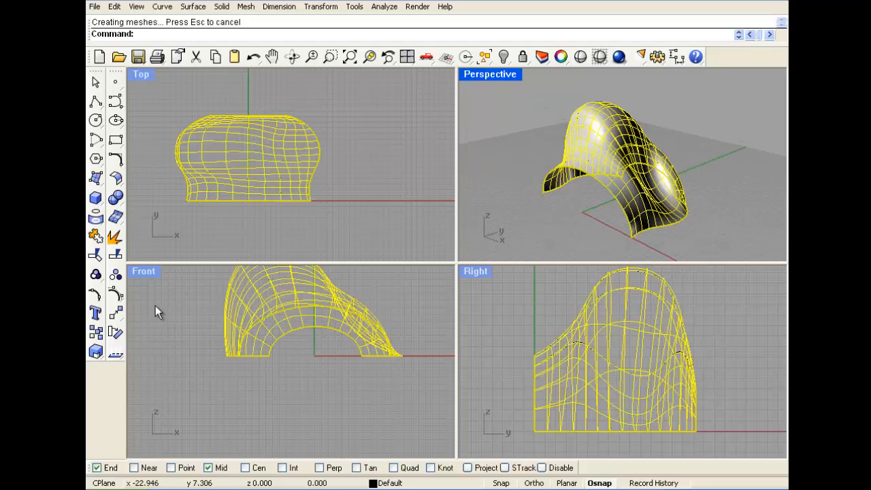
{"action": "left_click", "coordinate": [117, 298]}
{"action": "right_click_drag", "start_coordinate": [553, 189], "coordinate": [652, 176]}
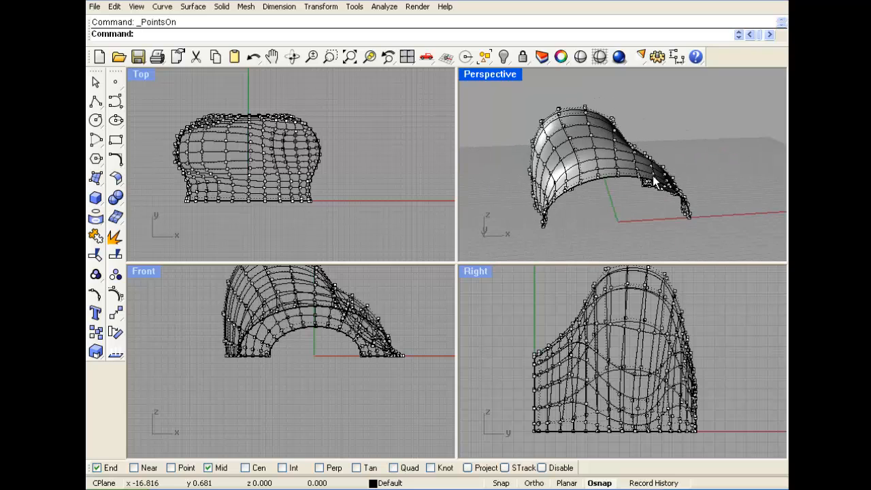
{"action": "scroll", "coordinate": [537, 109], "scroll_direction": "up", "scroll_amount": 5}
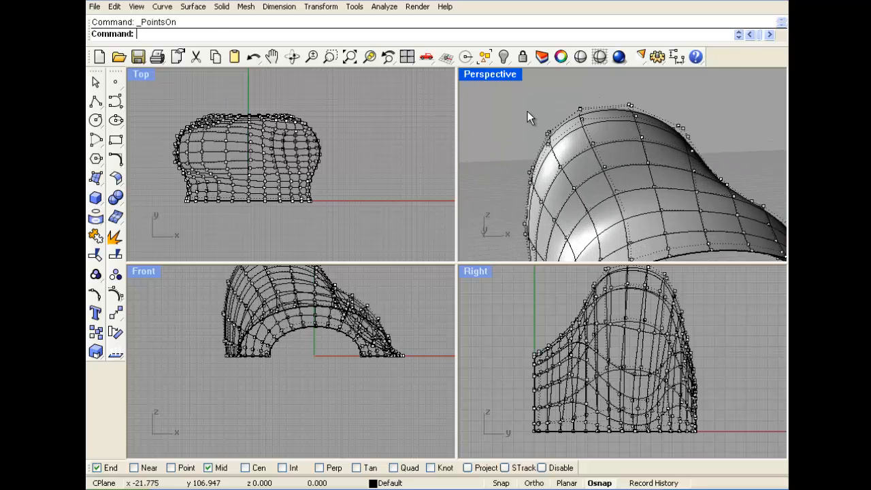
{"action": "left_click_drag", "start_coordinate": [527, 112], "coordinate": [580, 139]}
{"action": "scroll", "coordinate": [625, 321], "scroll_direction": "down", "scroll_amount": 2}
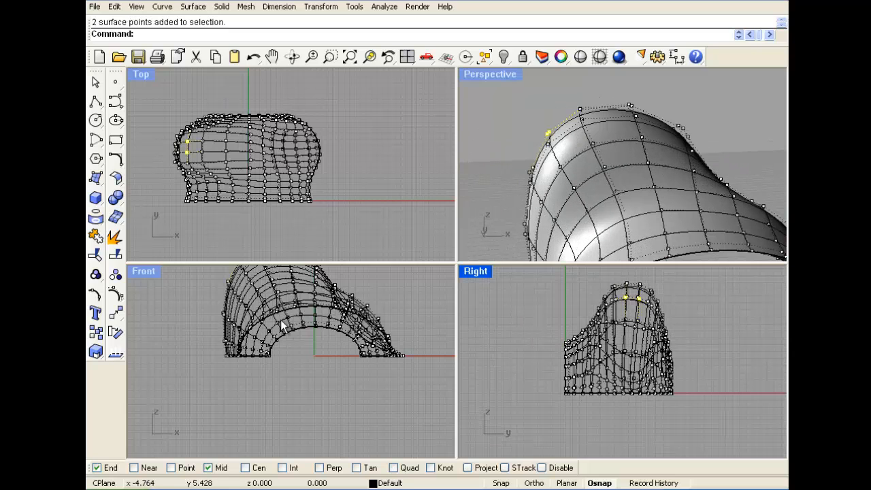
{"action": "scroll", "coordinate": [281, 320], "scroll_direction": "down", "scroll_amount": 2}
{"action": "left_click_drag", "start_coordinate": [258, 326], "coordinate": [219, 295]}
{"action": "scroll", "coordinate": [617, 118], "scroll_direction": "down", "scroll_amount": 3}
{"action": "left_click", "coordinate": [618, 120]}
{"action": "right_click_drag", "start_coordinate": [623, 123], "coordinate": [621, 163]}
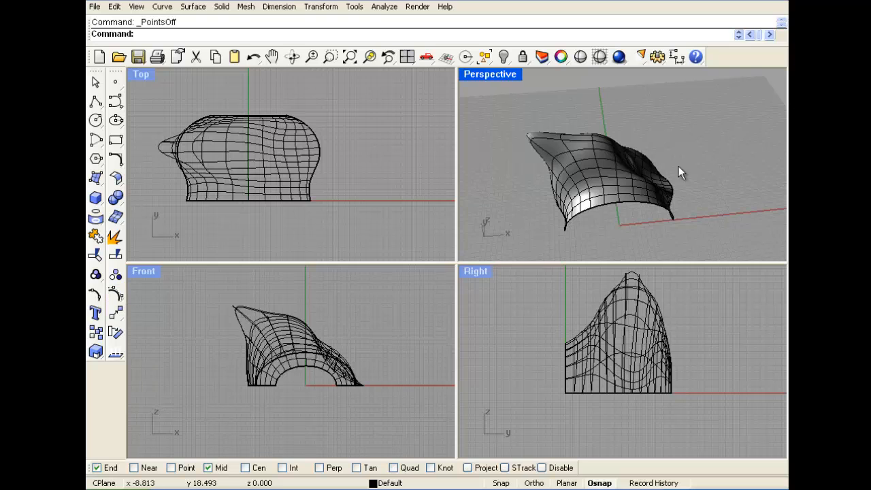
Step: Delete the reshaped network surface, keeping its source curves
{"action": "right_click_drag", "start_coordinate": [679, 167], "coordinate": [564, 150]}
{"action": "left_click", "coordinate": [558, 139]}
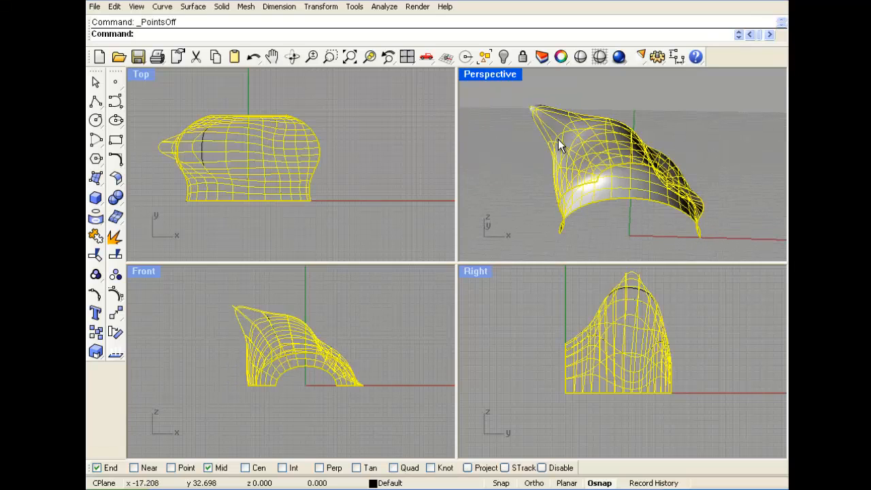
{"action": "key", "text": "Delete"}
Step: Look over the remaining curves in the Perspective view, then delete them all to empty the model
{"action": "right_click_drag", "start_coordinate": [699, 156], "coordinate": [672, 166]}
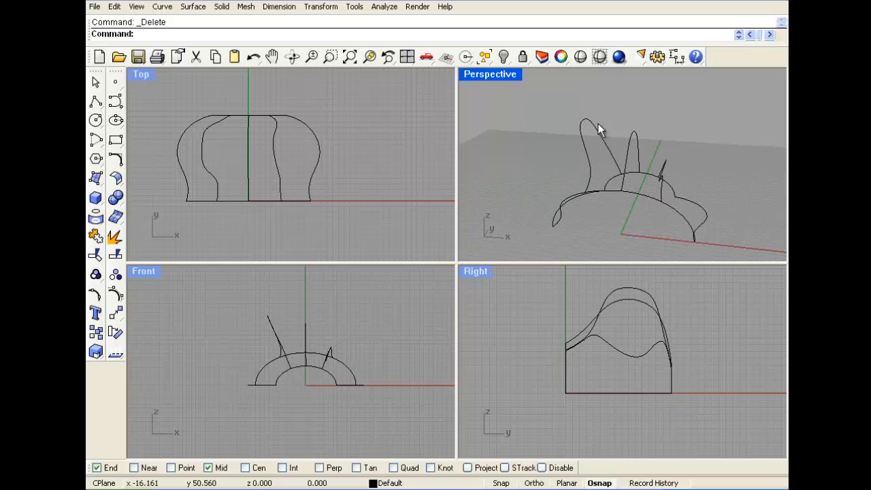
{"action": "right_click_drag", "start_coordinate": [556, 150], "coordinate": [596, 124]}
{"action": "scroll", "coordinate": [650, 202], "scroll_direction": "up", "scroll_amount": 3}
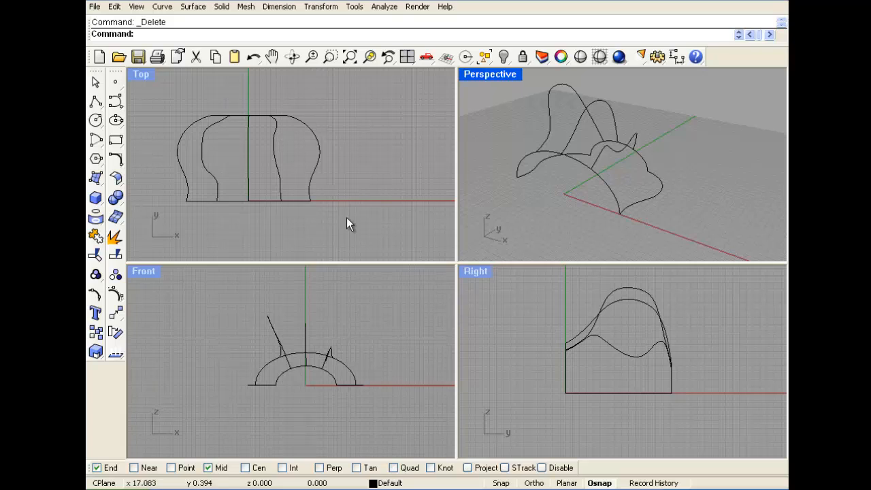
{"action": "left_click_drag", "start_coordinate": [347, 219], "coordinate": [176, 88]}
{"action": "key", "text": "Delete"}
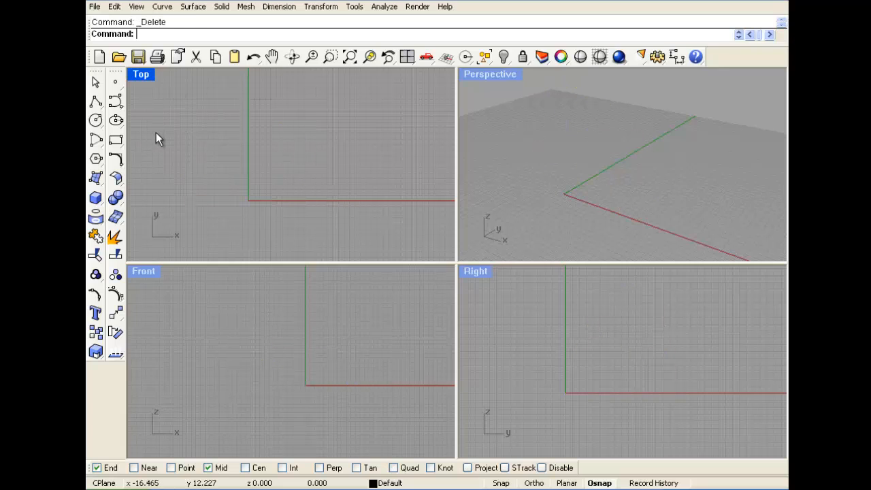
Step: Draw a degree-3 S-shaped control-point curve through eight points in the Front view, running from above the origin to below it
{"action": "left_click", "coordinate": [118, 103]}
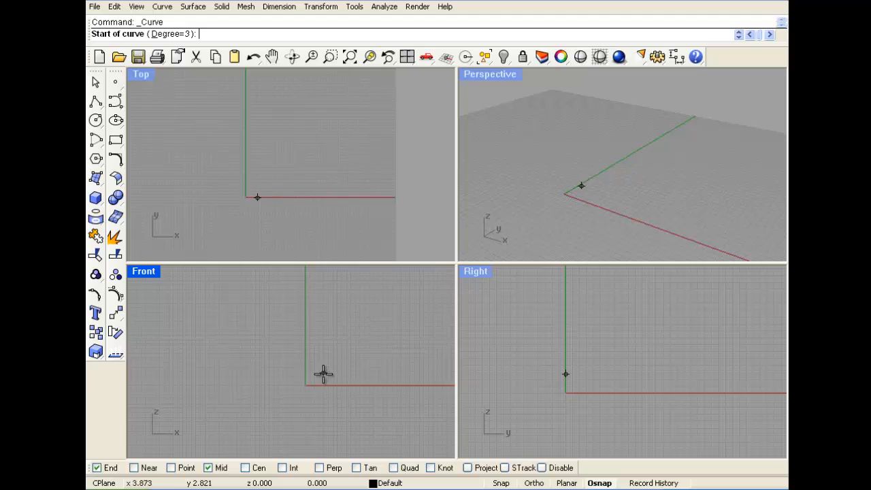
{"action": "scroll", "coordinate": [285, 317], "scroll_direction": "down", "scroll_amount": 2}
{"action": "left_click", "coordinate": [321, 278]}
{"action": "left_click", "coordinate": [328, 309]}
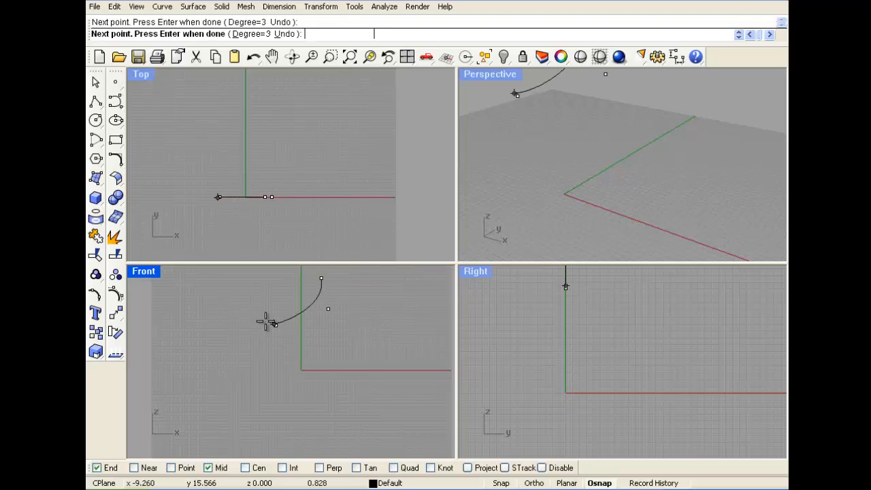
{"action": "left_click", "coordinate": [276, 325]}
{"action": "left_click", "coordinate": [236, 362]}
{"action": "left_click", "coordinate": [281, 386]}
{"action": "left_click", "coordinate": [360, 386]}
{"action": "right_click_drag", "start_coordinate": [346, 411], "coordinate": [338, 351]}
{"action": "left_click", "coordinate": [336, 395]}
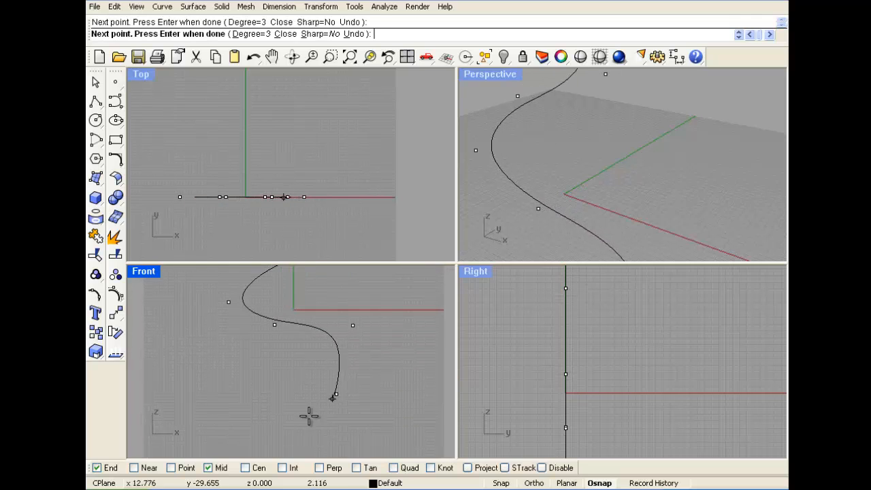
{"action": "left_click", "coordinate": [278, 414]}
{"action": "right_click", "coordinate": [233, 389]}
Step: Start a Pipe around the S-shaped curve with flat caps and a start radius of about 4.07 at its upper end
{"action": "scroll", "coordinate": [589, 157], "scroll_direction": "down", "scroll_amount": 6}
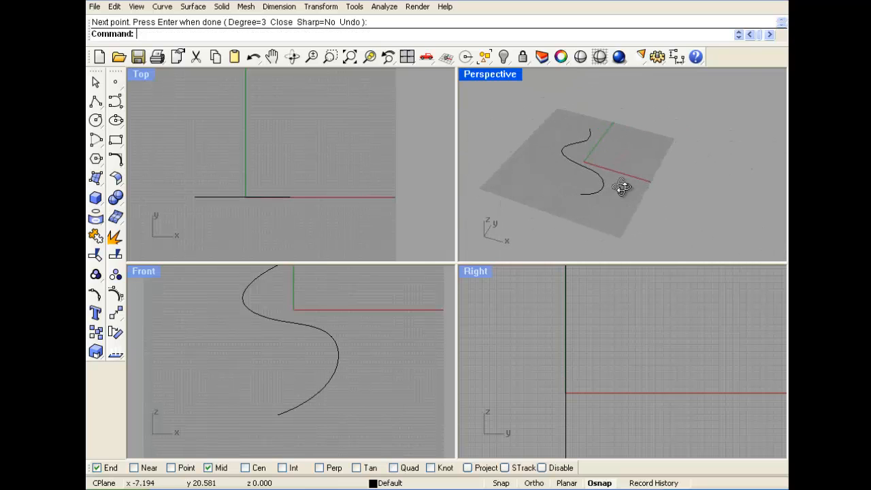
{"action": "left_click", "coordinate": [185, 8]}
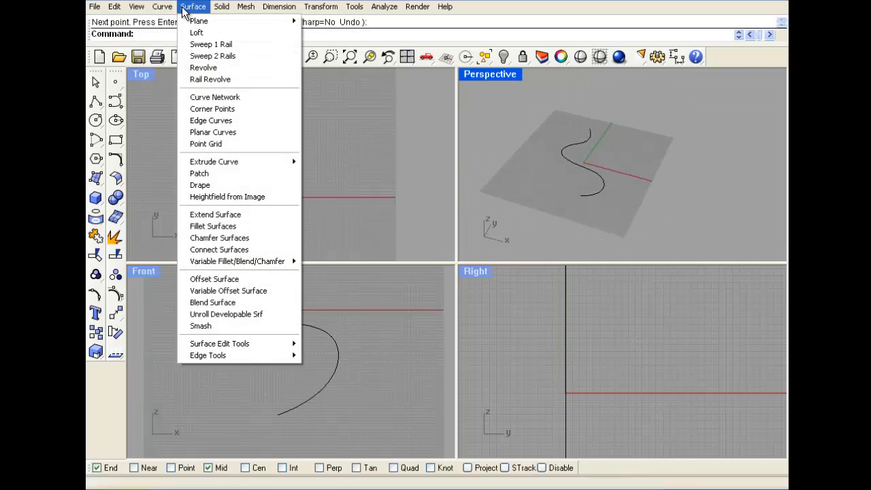
{"action": "mouse_move", "coordinate": [175, 9]}
{"action": "mouse_move", "coordinate": [219, 7]}
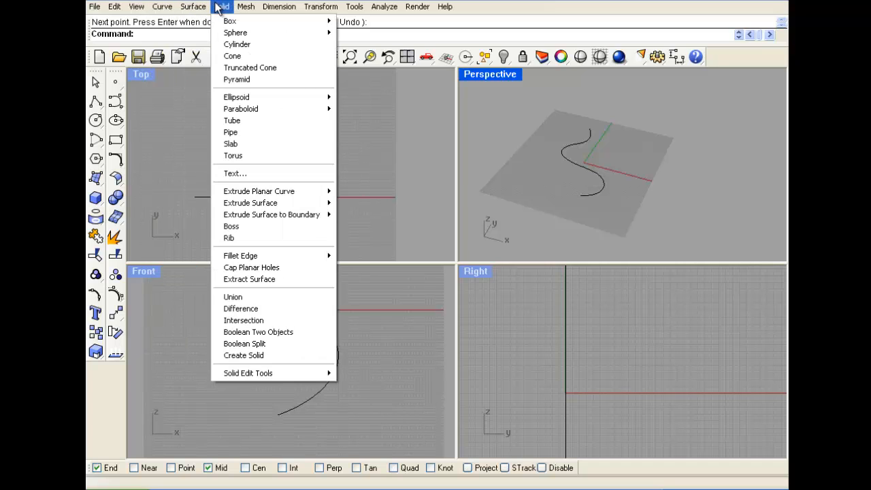
{"action": "left_click", "coordinate": [259, 132]}
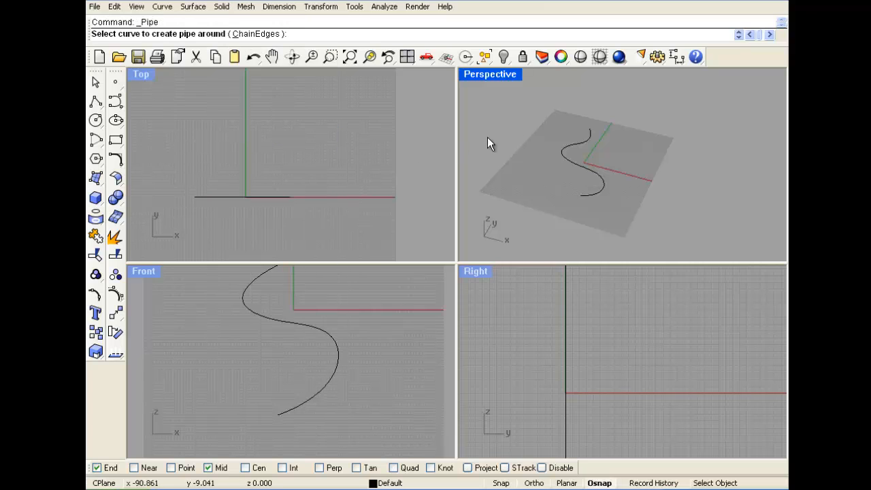
{"action": "right_click_drag", "start_coordinate": [487, 137], "coordinate": [601, 138]}
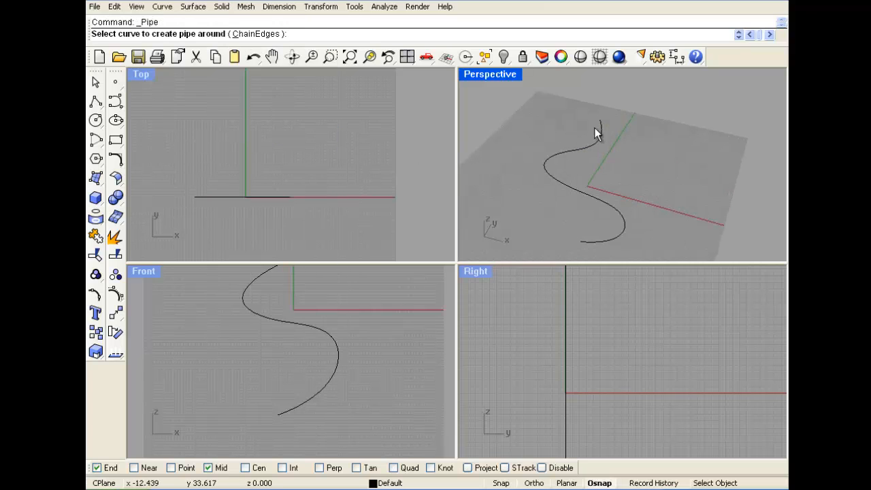
{"action": "left_click", "coordinate": [600, 129]}
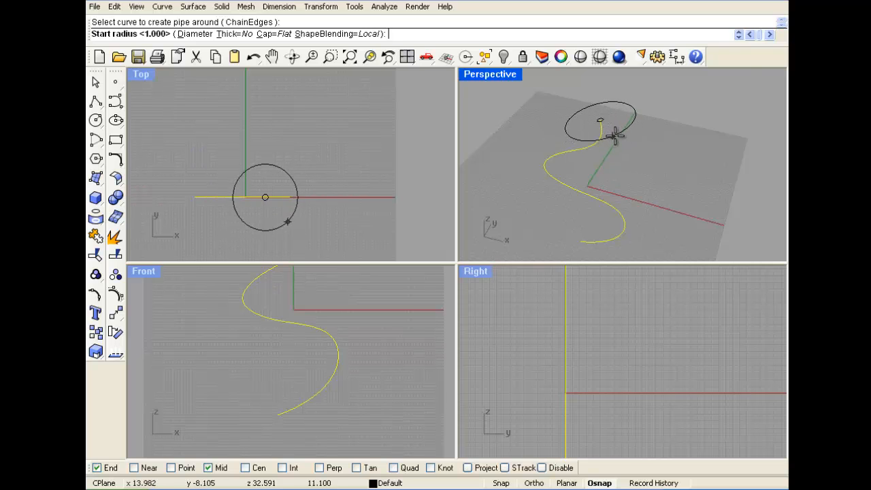
{"action": "scroll", "coordinate": [300, 303], "scroll_direction": "up", "scroll_amount": 5}
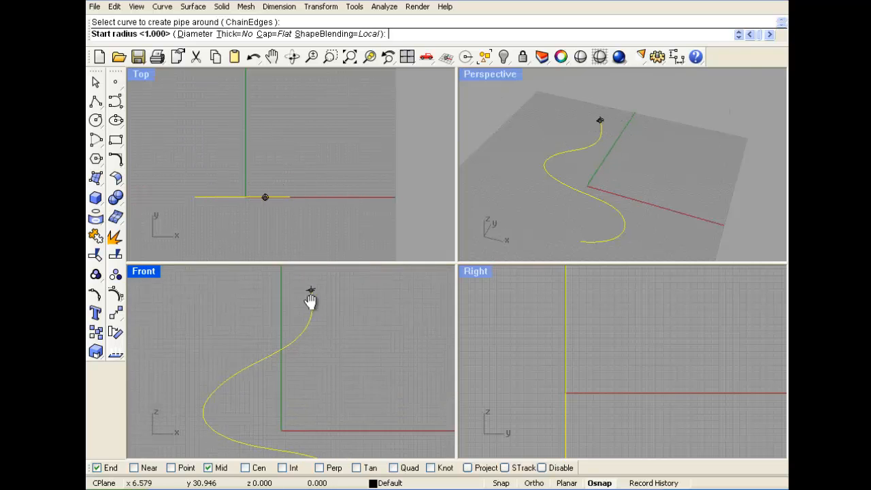
{"action": "scroll", "coordinate": [283, 351], "scroll_direction": "up", "scroll_amount": 3}
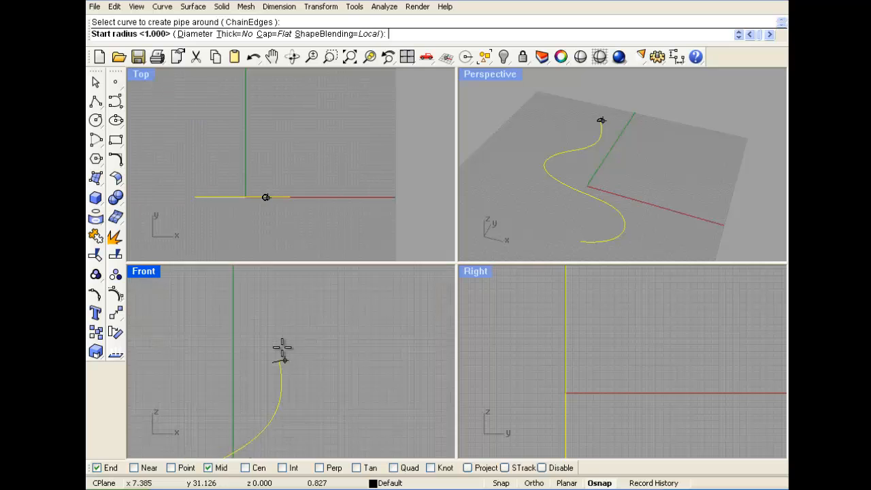
{"action": "left_click", "coordinate": [319, 357]}
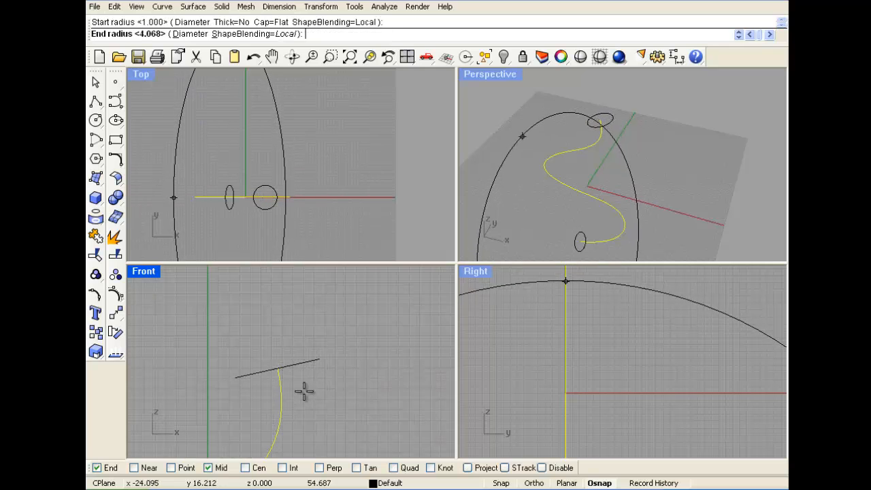
Step: Set the pipe's end radius to about 8.64 at the curve's lower end in the Front view
{"action": "scroll", "coordinate": [337, 311], "scroll_direction": "down", "scroll_amount": 5}
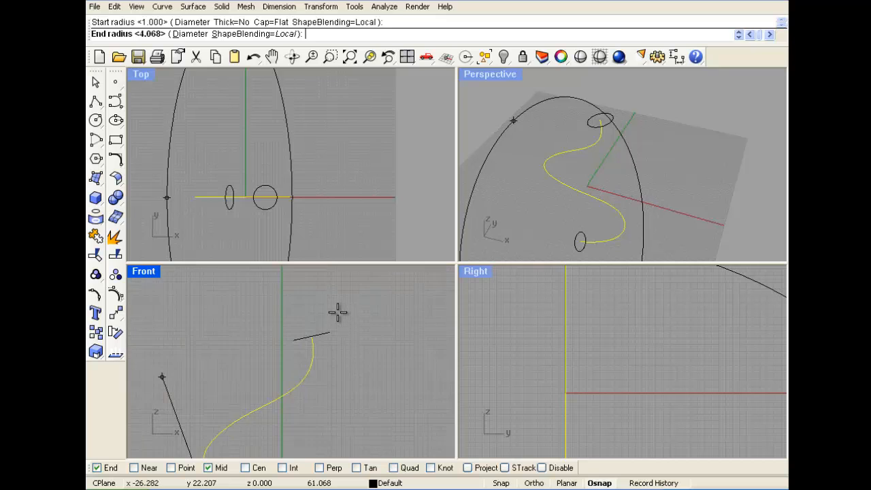
{"action": "right_click_drag", "start_coordinate": [305, 438], "coordinate": [293, 377]}
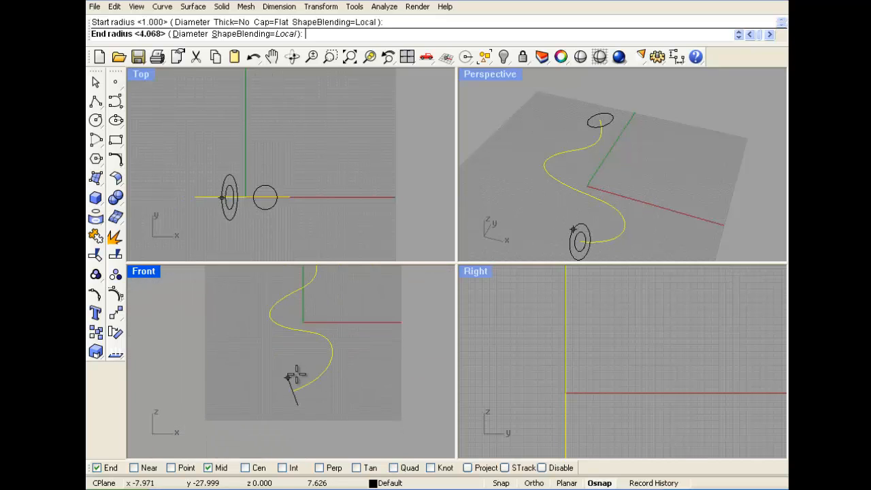
{"action": "scroll", "coordinate": [294, 378], "scroll_direction": "up", "scroll_amount": 2}
{"action": "left_click", "coordinate": [290, 373]}
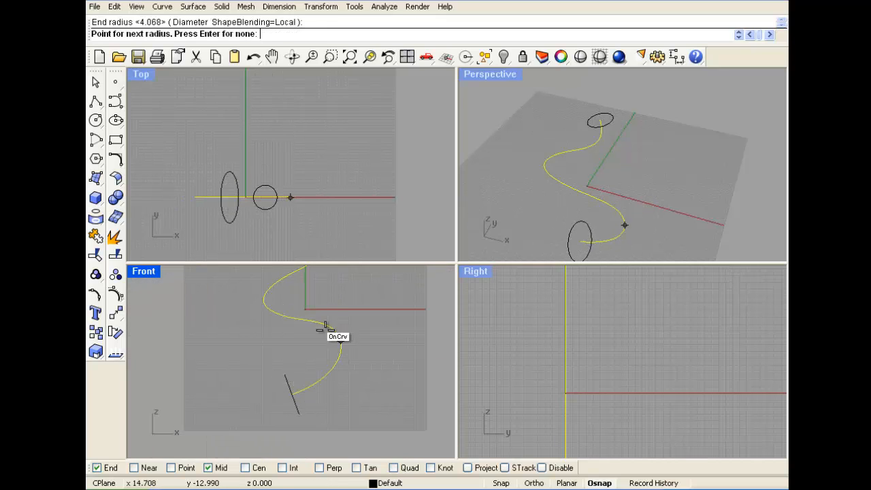
Step: Add intermediate pipe radii of about 8.33 just below the curve's upper end and about 2.39 above its first bend, in the maximized Front view
{"action": "right_click_drag", "start_coordinate": [304, 316], "coordinate": [234, 334]}
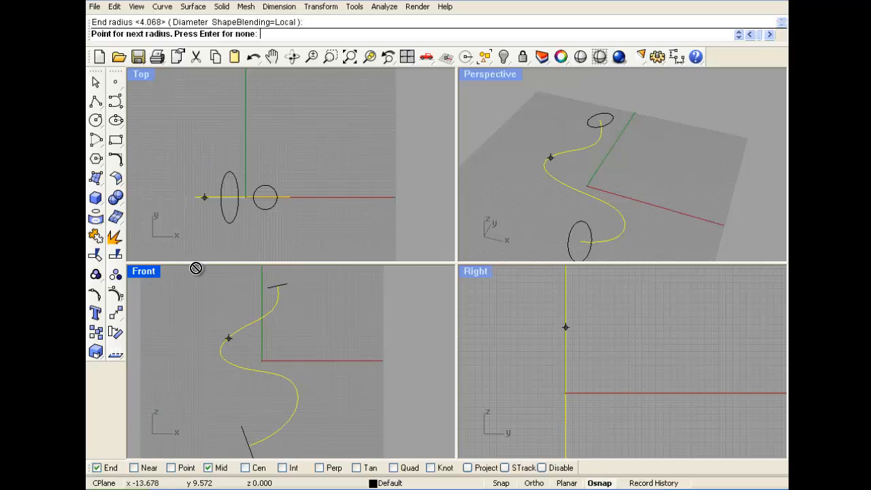
{"action": "double_click", "coordinate": [144, 271]}
{"action": "left_click", "coordinate": [422, 145]}
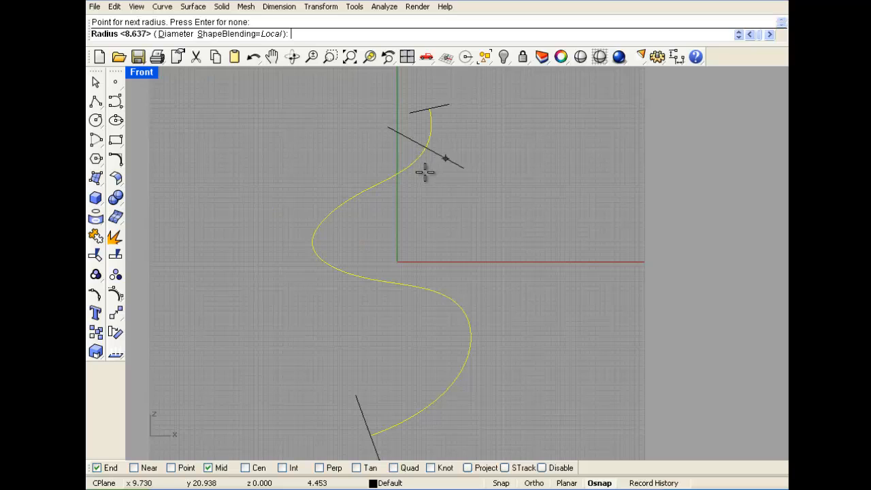
{"action": "left_click", "coordinate": [175, 34]}
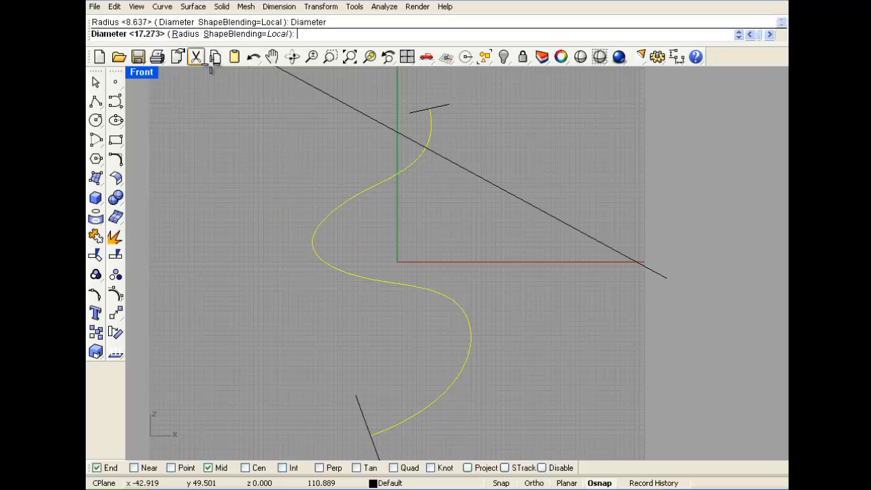
{"action": "left_click", "coordinate": [185, 34]}
{"action": "left_click", "coordinate": [383, 140]}
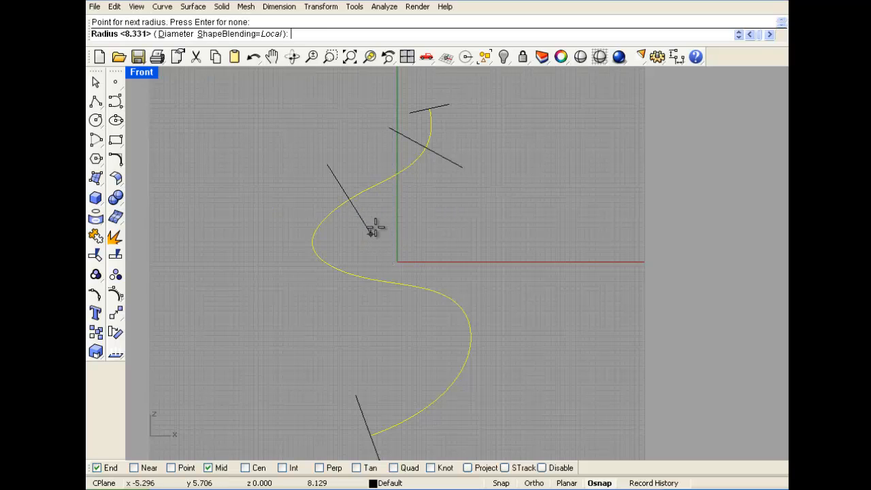
{"action": "left_click", "coordinate": [358, 208]}
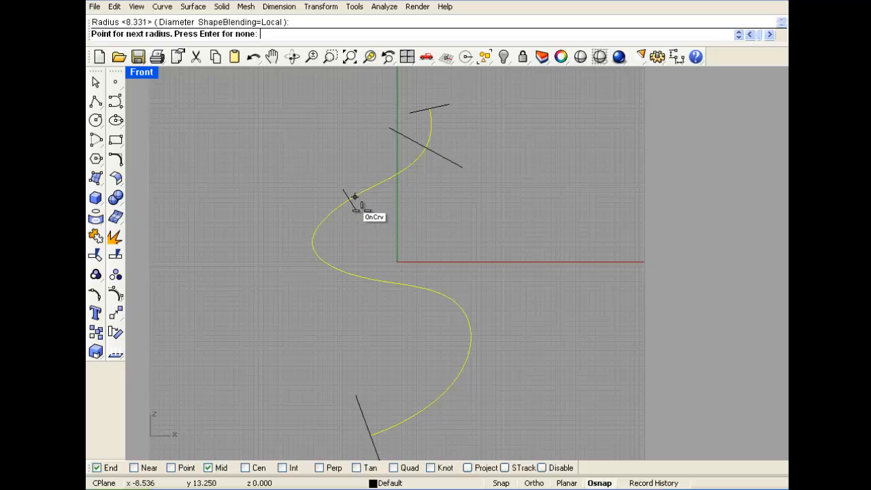
Step: Add a pipe radius of about 5.75 just below the curve's first bend, working in the Perspective view of the four-view layout
{"action": "double_click", "coordinate": [150, 74]}
{"action": "scroll", "coordinate": [567, 181], "scroll_direction": "down", "scroll_amount": 4}
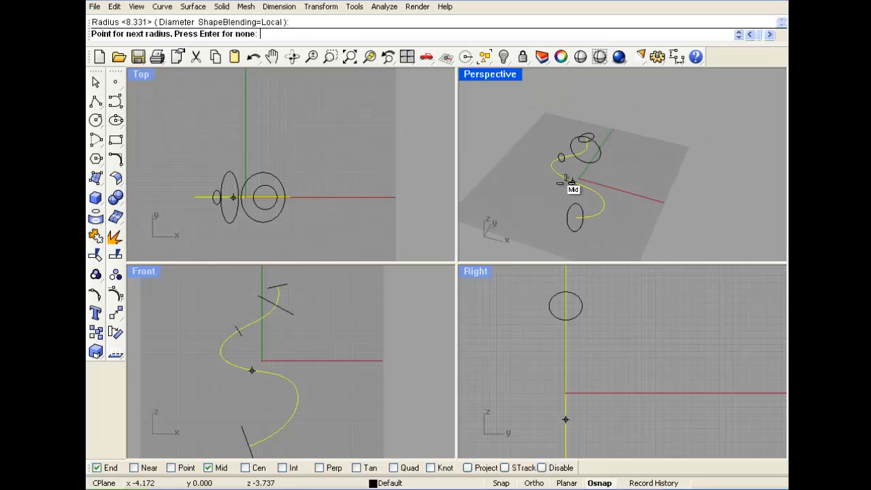
{"action": "scroll", "coordinate": [562, 180], "scroll_direction": "up", "scroll_amount": 7}
{"action": "left_click", "coordinate": [552, 151]}
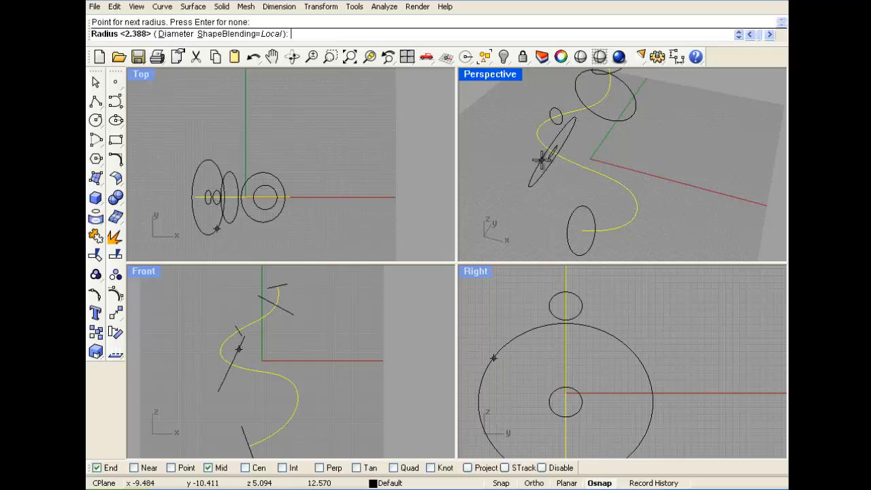
{"action": "left_click", "coordinate": [550, 161]}
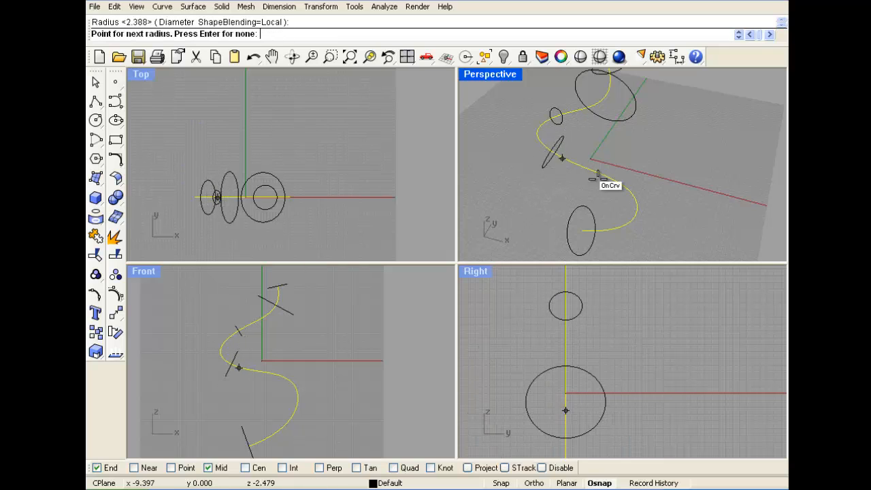
Step: Add pipe radii of about 2.66 before and about 2.9 after the lower bend, and finish the variable-radius pipe
{"action": "left_click", "coordinate": [614, 179]}
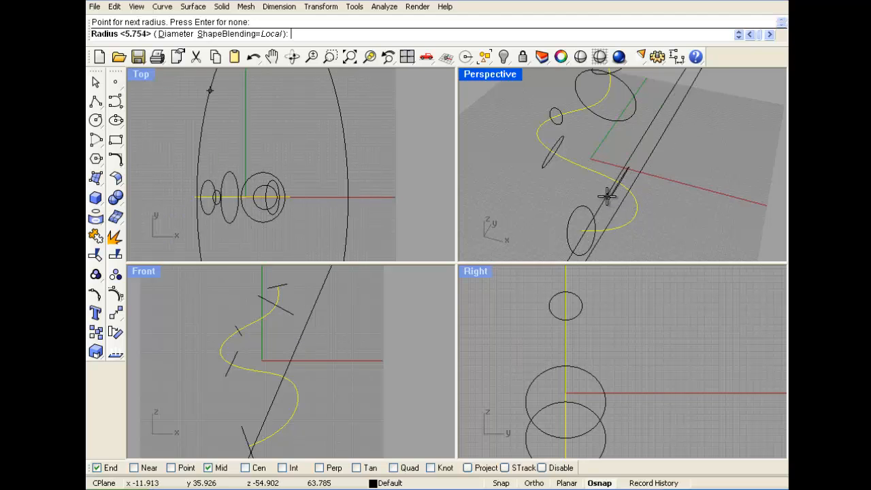
{"action": "right_click_drag", "start_coordinate": [609, 196], "coordinate": [659, 193]}
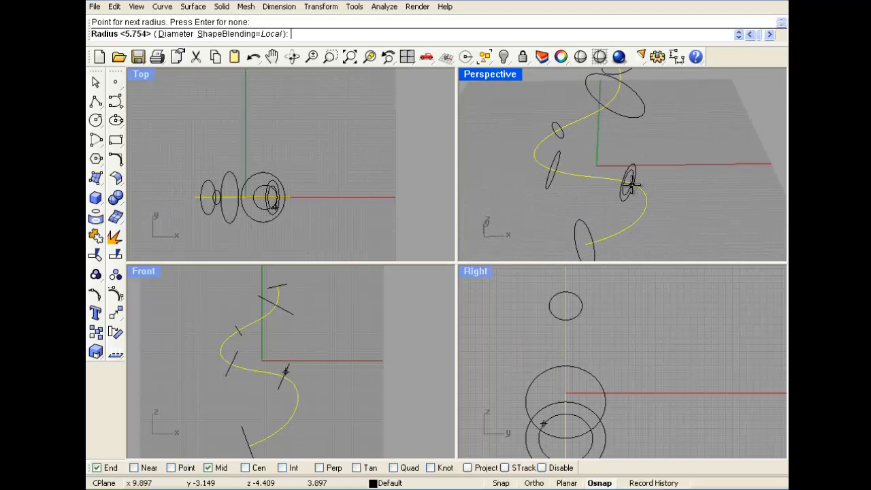
{"action": "left_click", "coordinate": [630, 184]}
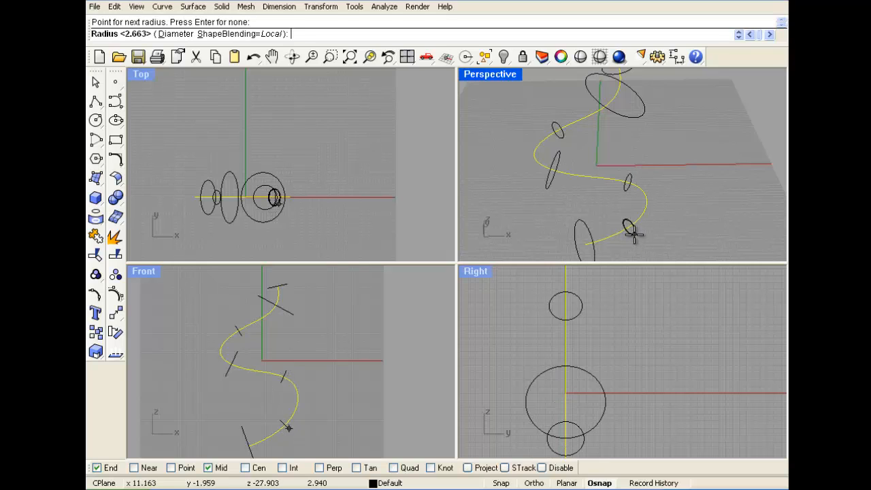
{"action": "left_click", "coordinate": [632, 235]}
{"action": "key", "text": "Return"}
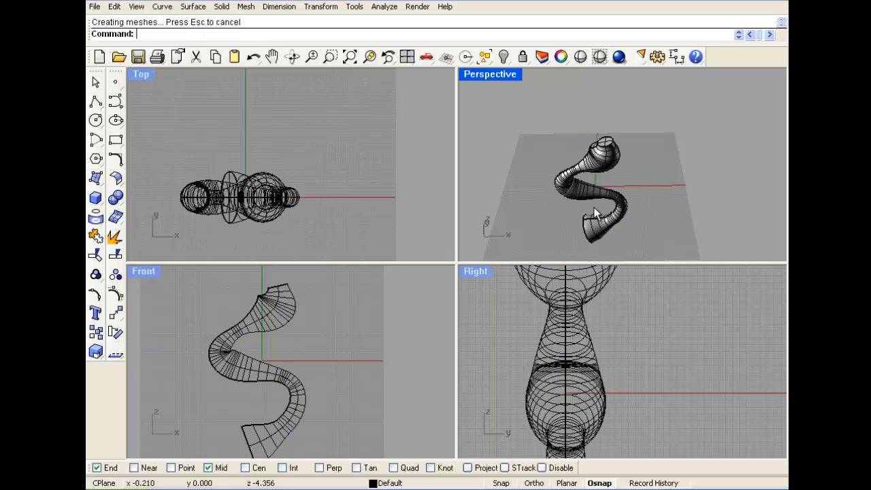
Step: Examine the finished variable-radius pipe from several angles in the maximized Perspective view
{"action": "right_click_drag", "start_coordinate": [650, 211], "coordinate": [508, 78]}
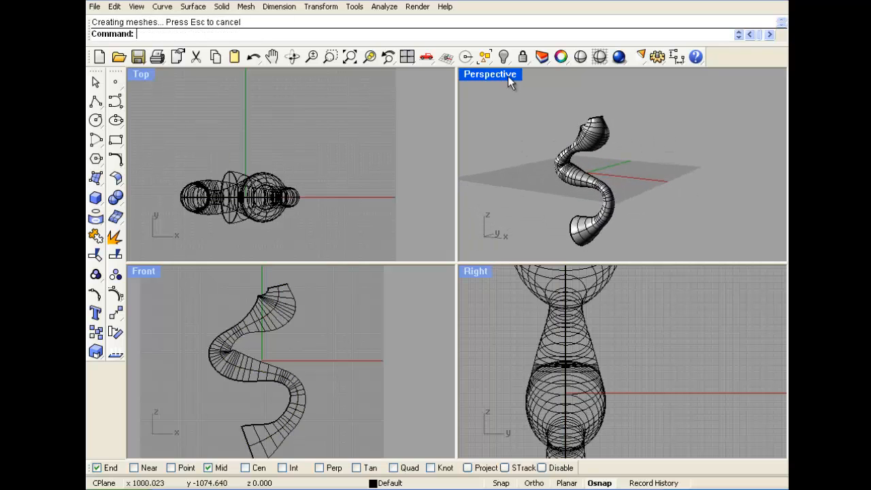
{"action": "double_click", "coordinate": [503, 75]}
{"action": "mouse_move", "coordinate": [563, 206]}
{"action": "right_mouse_down"}
{"action": "mouse_move", "coordinate": [522, 259]}
{"action": "mouse_move", "coordinate": [363, 246]}
{"action": "mouse_move", "coordinate": [521, 258]}
{"action": "right_mouse_up"}
{"action": "right_click_drag", "start_coordinate": [364, 249], "coordinate": [551, 259]}
{"action": "scroll", "coordinate": [408, 266], "scroll_direction": "up", "scroll_amount": 4}
{"action": "right_click_drag", "start_coordinate": [344, 255], "coordinate": [412, 242]}
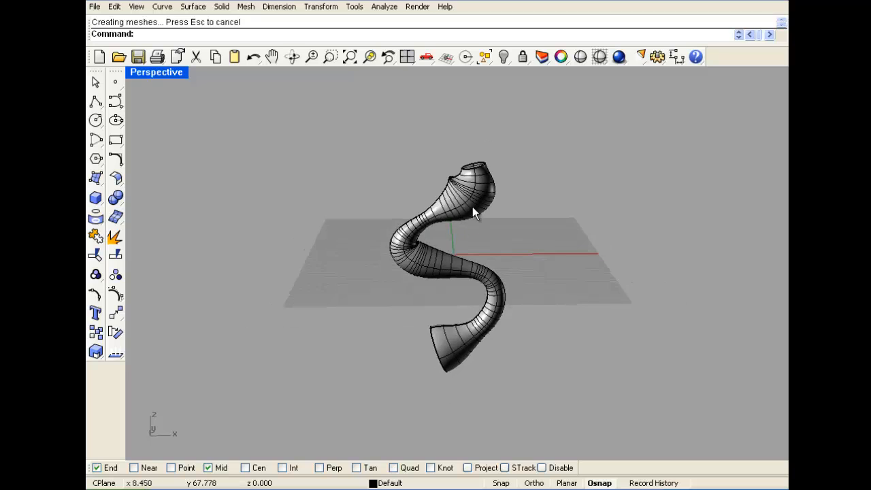
{"action": "left_click", "coordinate": [492, 192]}
{"action": "scroll", "coordinate": [490, 204], "scroll_direction": "up", "scroll_amount": 2}
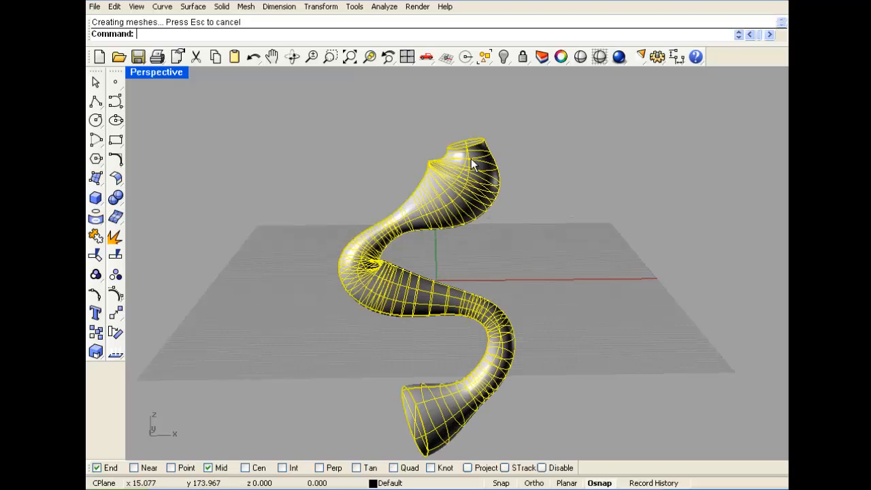
{"action": "left_click", "coordinate": [507, 228]}
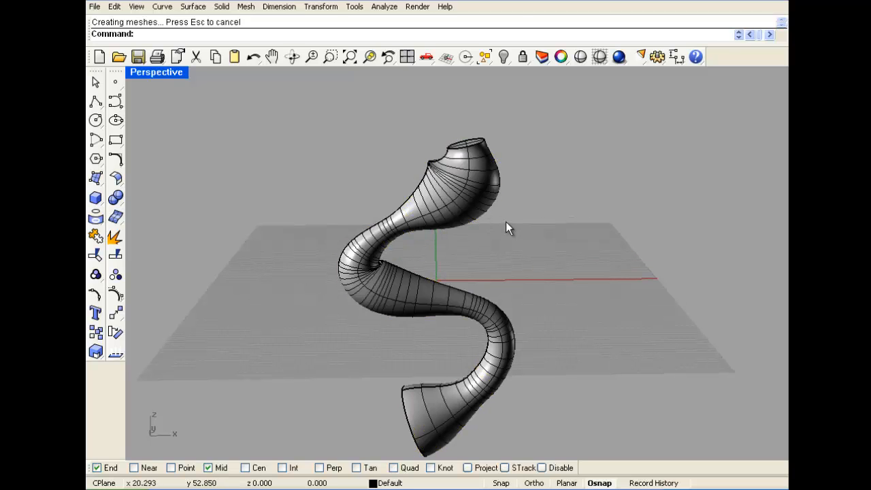
Step: Delete the pipe and its S-shaped path curve to empty the model
{"action": "key", "text": "Delete"}
{"action": "left_click", "coordinate": [486, 192]}
{"action": "key", "text": "Delete"}
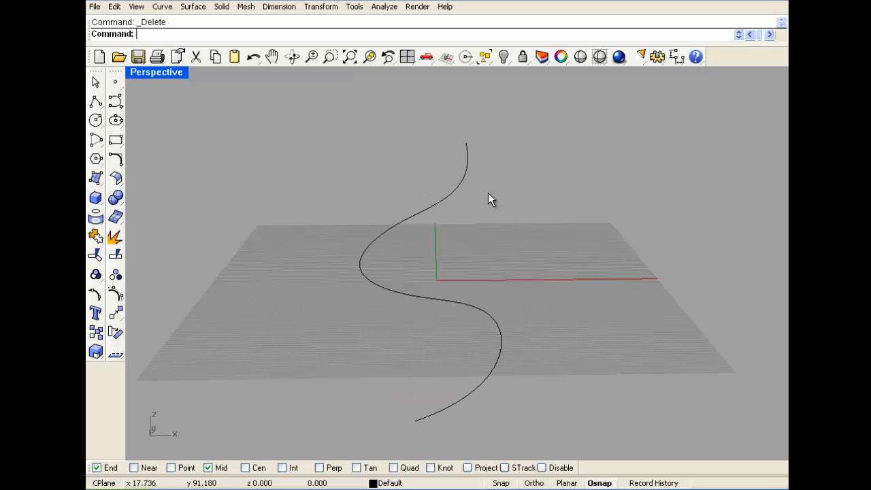
{"action": "left_click", "coordinate": [402, 207]}
{"action": "key", "text": "Delete"}
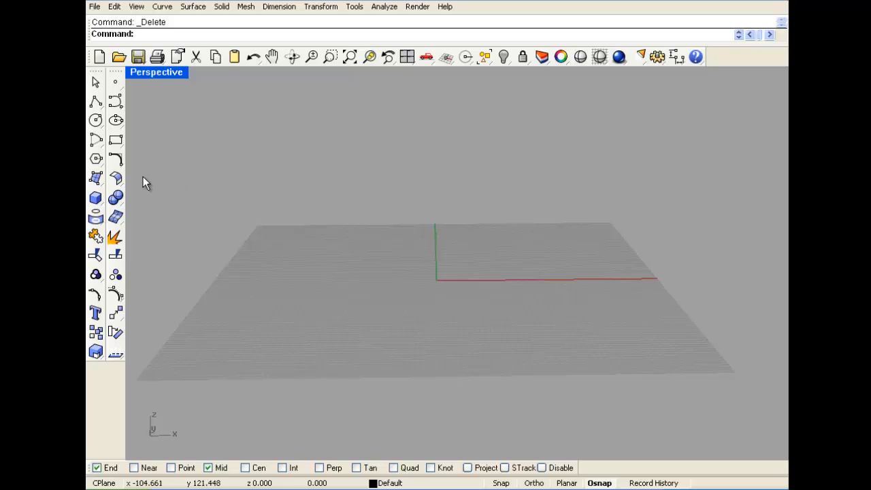
Step: Draw an ellipse centred on the origin in the Top view, with a semi-axis of about 26 along X and a shorter one along Y
{"action": "left_click", "coordinate": [116, 121]}
{"action": "double_click", "coordinate": [164, 76]}
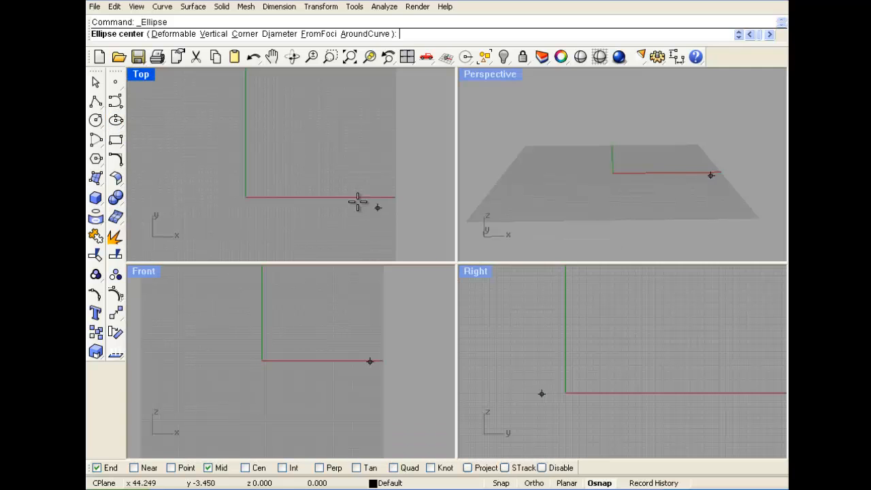
{"action": "left_click", "coordinate": [246, 197]}
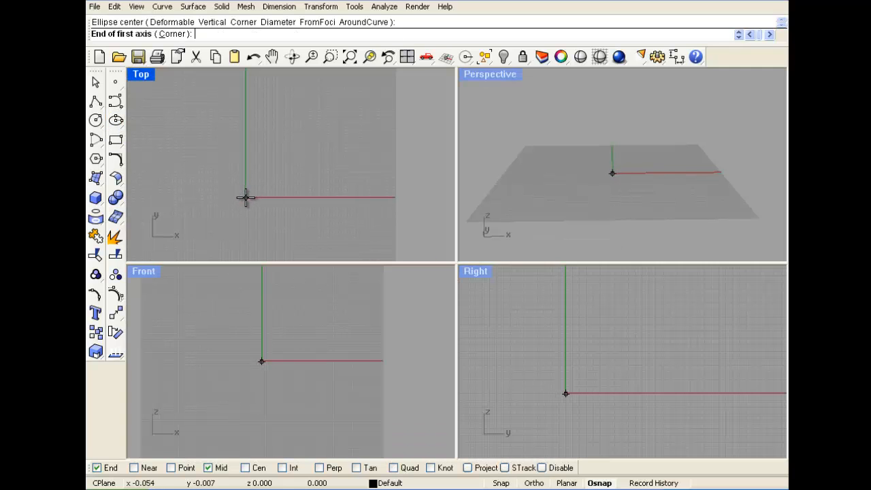
{"action": "left_click", "coordinate": [324, 197]}
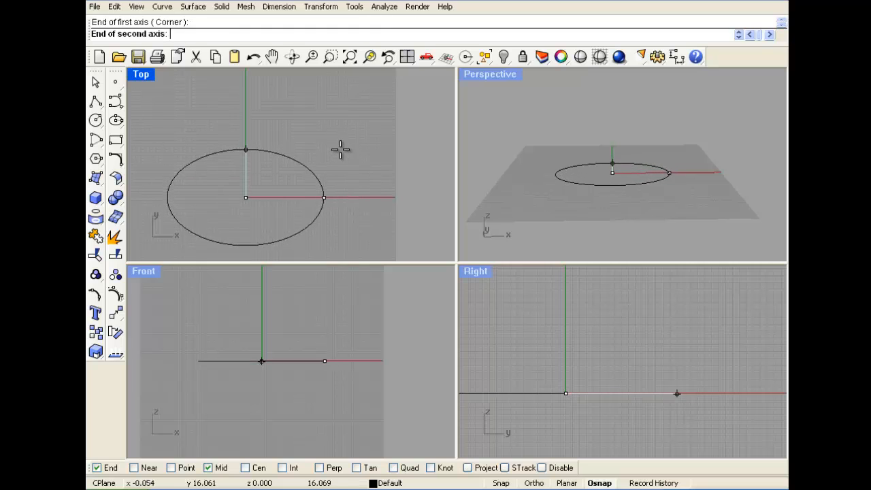
{"action": "left_click", "coordinate": [344, 144]}
Step: Draw a U-shaped control-point curve in the Front view between the ellipse's two X-axis ends, reaching down to about -75
{"action": "right_click_drag", "start_coordinate": [524, 148], "coordinate": [526, 170]}
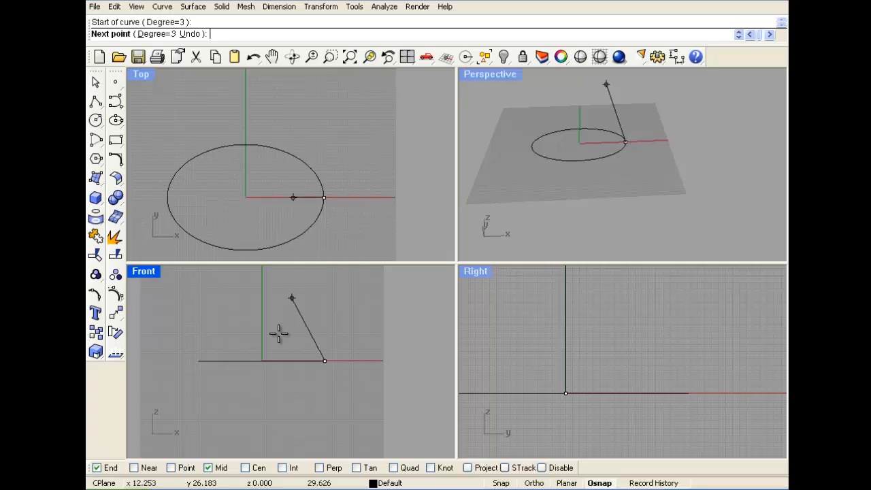
{"action": "right_click_drag", "start_coordinate": [311, 413], "coordinate": [309, 350]}
{"action": "scroll", "coordinate": [309, 349], "scroll_direction": "down", "scroll_amount": 4}
{"action": "left_click", "coordinate": [317, 343]}
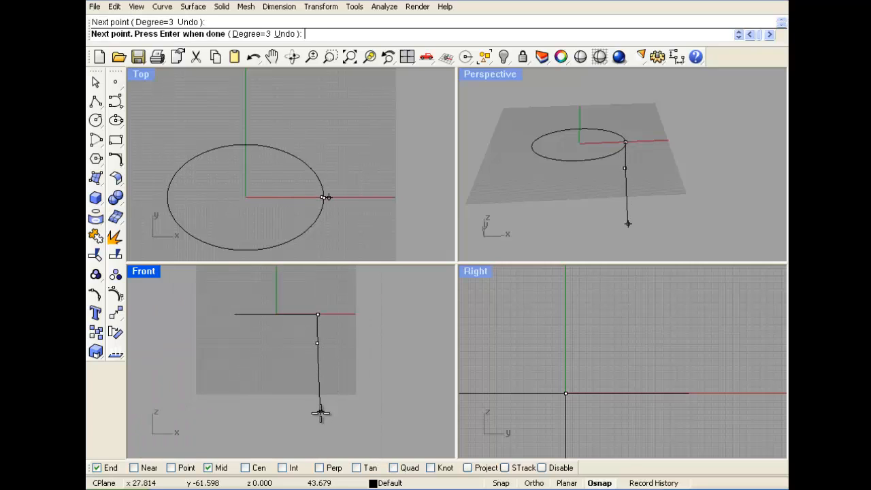
{"action": "left_click", "coordinate": [320, 416]}
{"action": "left_click", "coordinate": [289, 437]}
{"action": "left_click", "coordinate": [251, 433]}
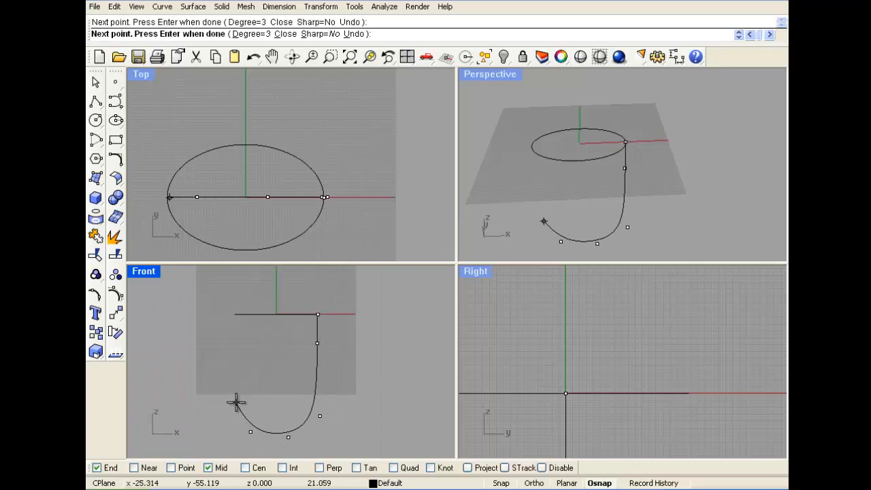
{"action": "left_click", "coordinate": [236, 403]}
{"action": "left_click", "coordinate": [231, 342]}
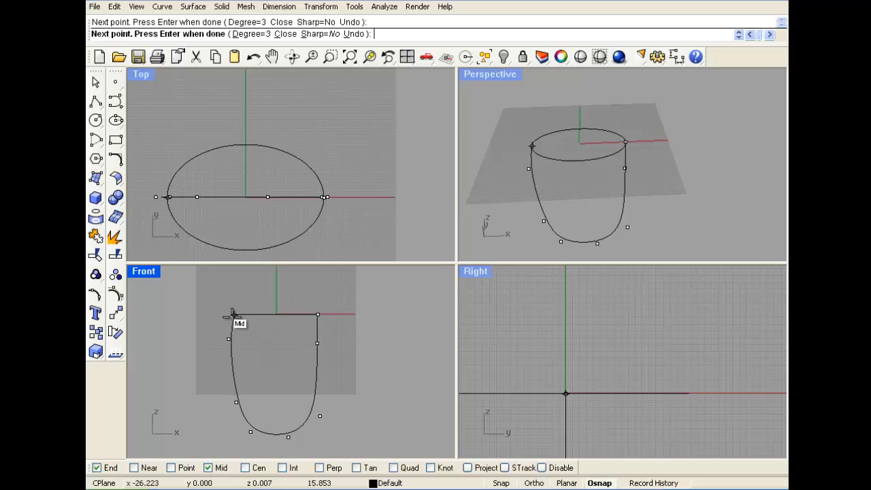
{"action": "left_click", "coordinate": [242, 322]}
{"action": "key", "text": "Return"}
Step: Draw an outward-bulging curve in the Right view from the ellipse's positive Y end down to the midpoint at the U-curve's bottom
{"action": "right_click_drag", "start_coordinate": [607, 169], "coordinate": [600, 113]}
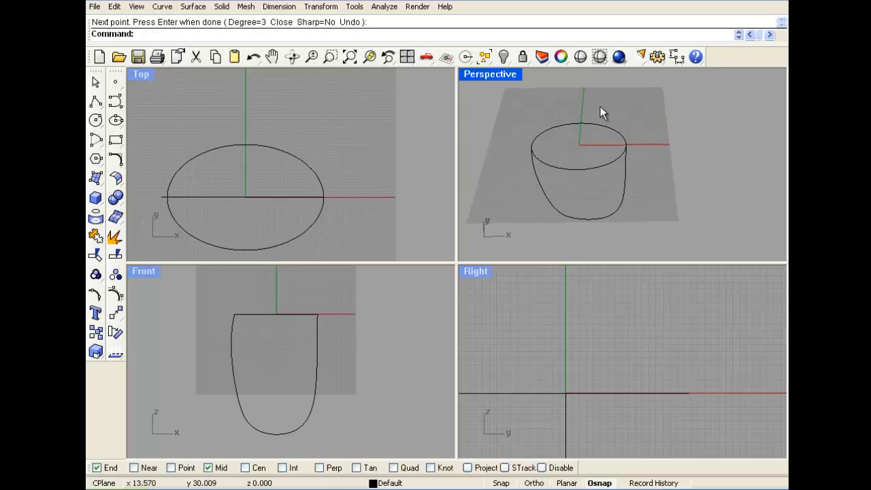
{"action": "mouse_move", "coordinate": [561, 184]}
{"action": "right_mouse_down"}
{"action": "mouse_move", "coordinate": [597, 159]}
{"action": "mouse_move", "coordinate": [570, 188]}
{"action": "right_mouse_up"}
{"action": "right_click", "coordinate": [361, 300]}
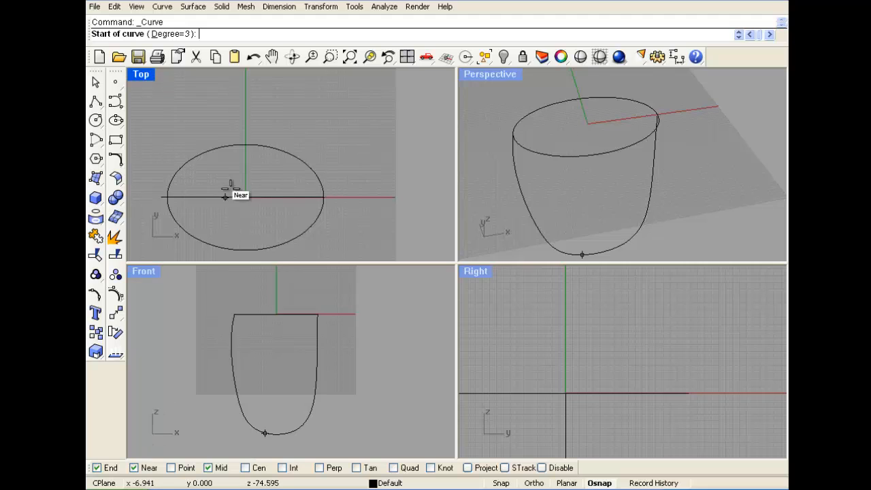
{"action": "left_click", "coordinate": [246, 146]}
{"action": "scroll", "coordinate": [628, 385], "scroll_direction": "down", "scroll_amount": 3}
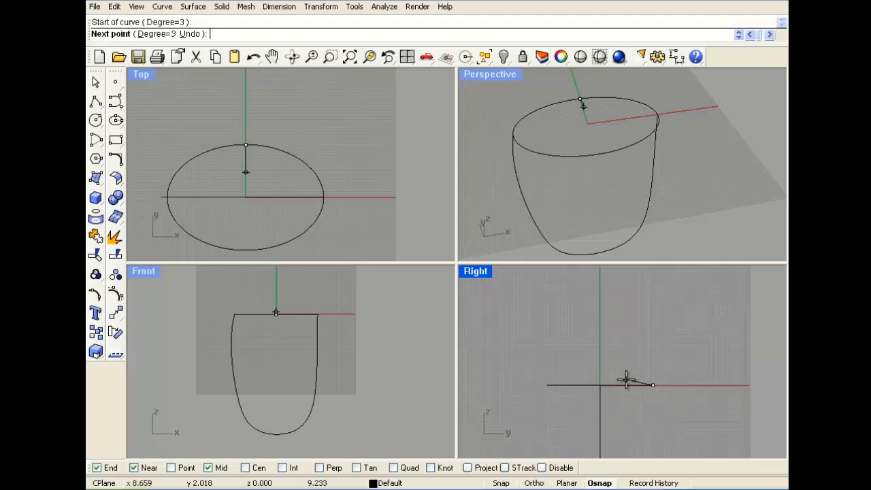
{"action": "right_click_drag", "start_coordinate": [637, 402], "coordinate": [624, 352]}
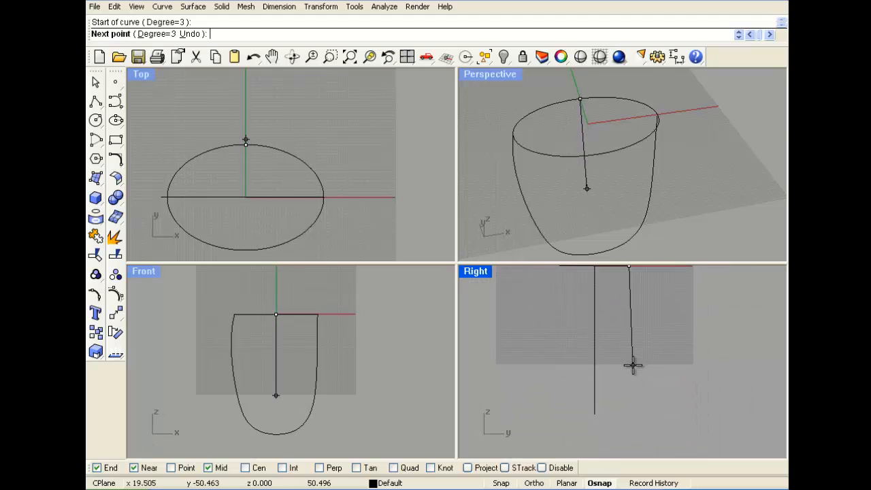
{"action": "left_click", "coordinate": [635, 323]}
{"action": "left_click", "coordinate": [697, 373]}
{"action": "left_click", "coordinate": [710, 405]}
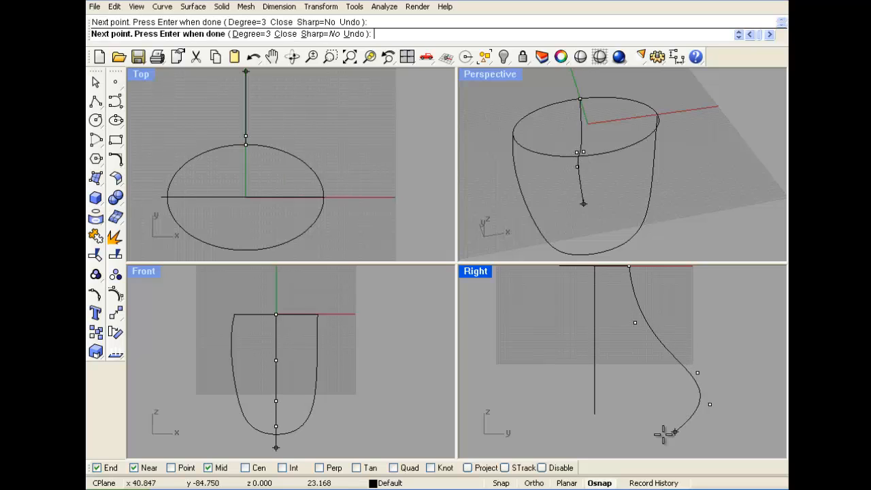
{"action": "left_click", "coordinate": [614, 426]}
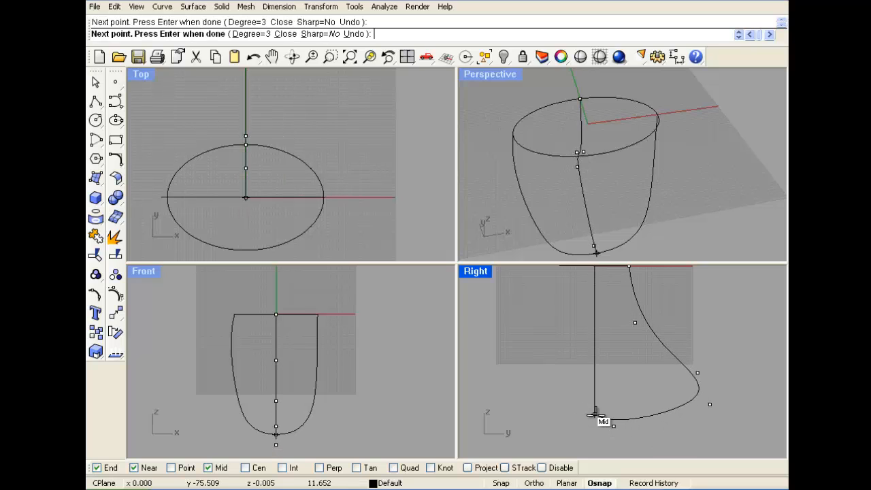
{"action": "left_click", "coordinate": [595, 421]}
{"action": "right_click", "coordinate": [596, 421]}
Step: Reshape the bulging side curve through its control points, flattening its bottom end and pulling its upper bulge inward, and hide the points
{"action": "left_click", "coordinate": [610, 418]}
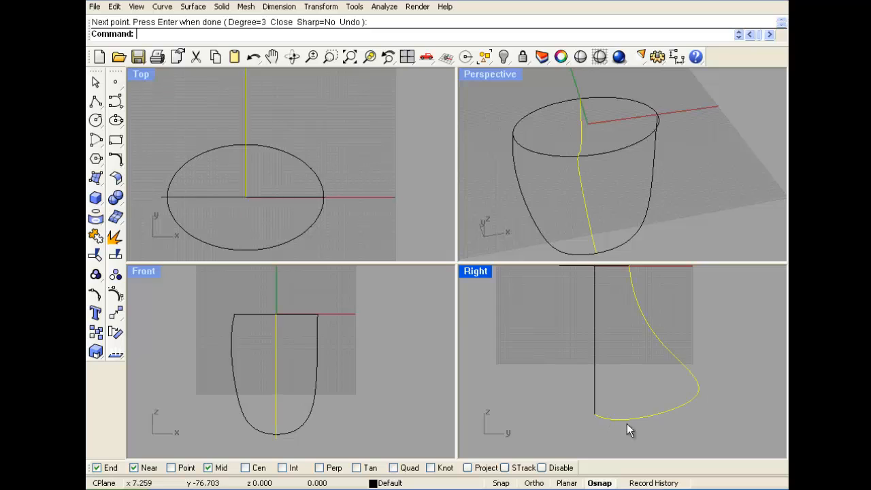
{"action": "scroll", "coordinate": [635, 420], "scroll_direction": "up", "scroll_amount": 6}
{"action": "right_click_drag", "start_coordinate": [635, 418], "coordinate": [625, 370]}
{"action": "left_click", "coordinate": [117, 295]}
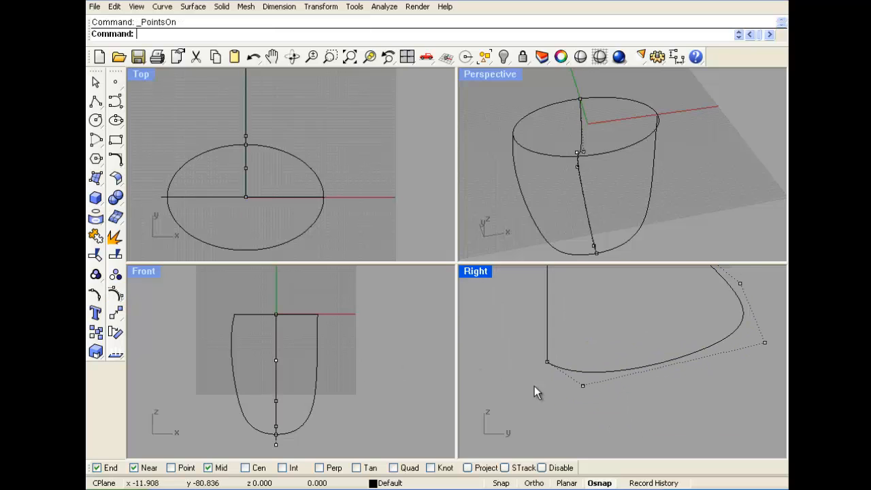
{"action": "left_click_drag", "start_coordinate": [583, 386], "coordinate": [618, 357]}
{"action": "scroll", "coordinate": [612, 364], "scroll_direction": "down", "scroll_amount": 6}
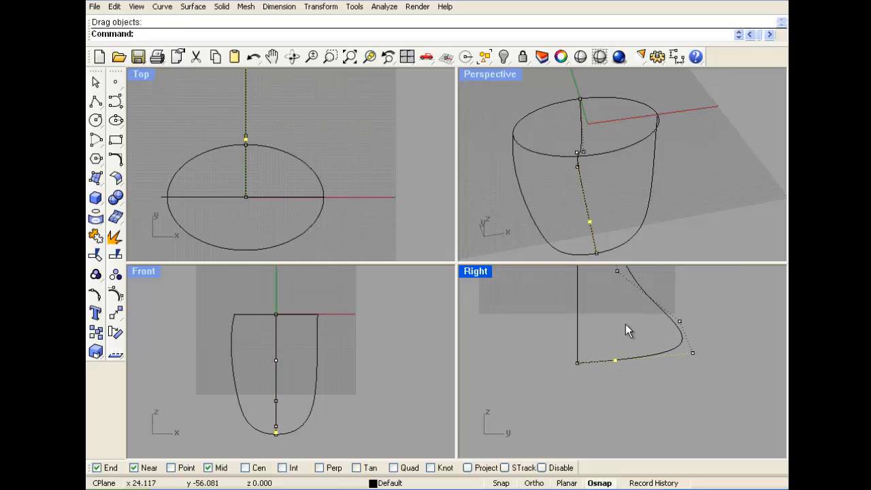
{"action": "right_click_drag", "start_coordinate": [626, 324], "coordinate": [583, 391]}
{"action": "left_click_drag", "start_coordinate": [633, 388], "coordinate": [617, 352]}
{"action": "right_click_drag", "start_coordinate": [622, 170], "coordinate": [524, 183]}
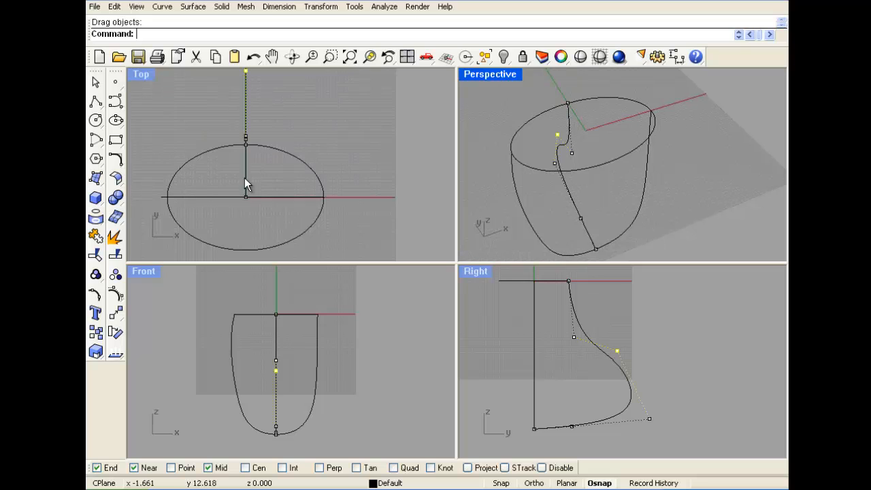
{"action": "scroll", "coordinate": [245, 178], "scroll_direction": "down", "scroll_amount": 3}
{"action": "right_click", "coordinate": [118, 299]}
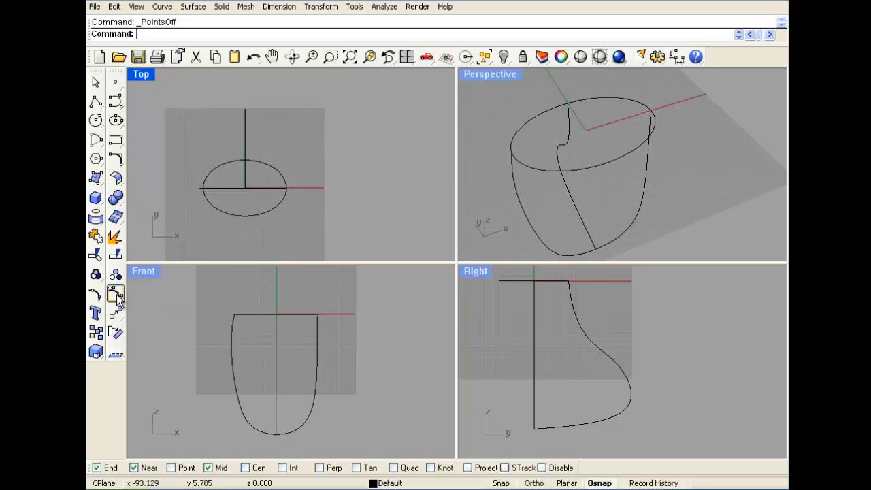
Step: Mirror a copy of the bulging side curve across the X axis in the Top view
{"action": "left_click", "coordinate": [245, 128]}
{"action": "left_click", "coordinate": [322, 7]}
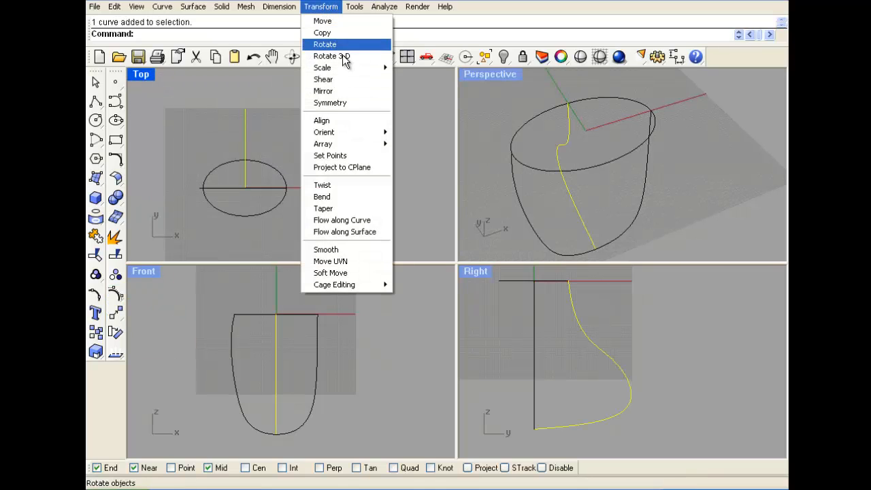
{"action": "left_click", "coordinate": [350, 90]}
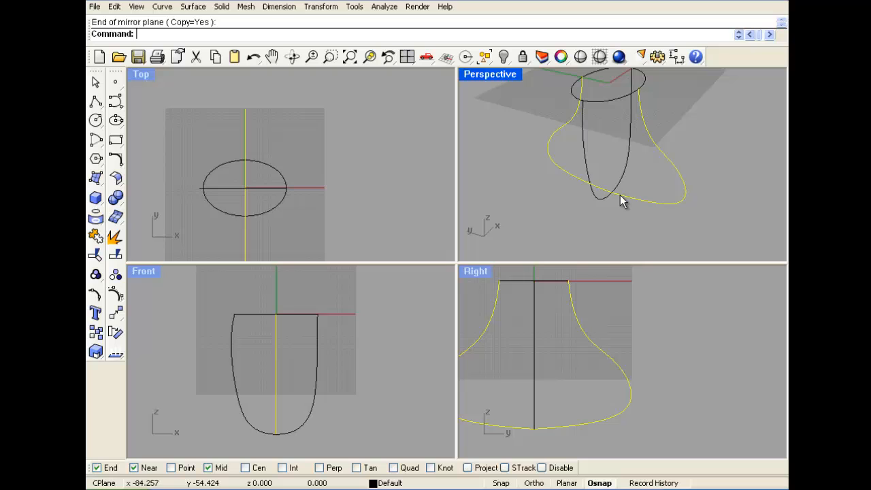
Step: Join the side curve and its mirrored copy into one profile, working in the maximized Perspective view
{"action": "scroll", "coordinate": [647, 80], "scroll_direction": "up", "scroll_amount": 6}
{"action": "scroll", "coordinate": [607, 115], "scroll_direction": "up", "scroll_amount": 8}
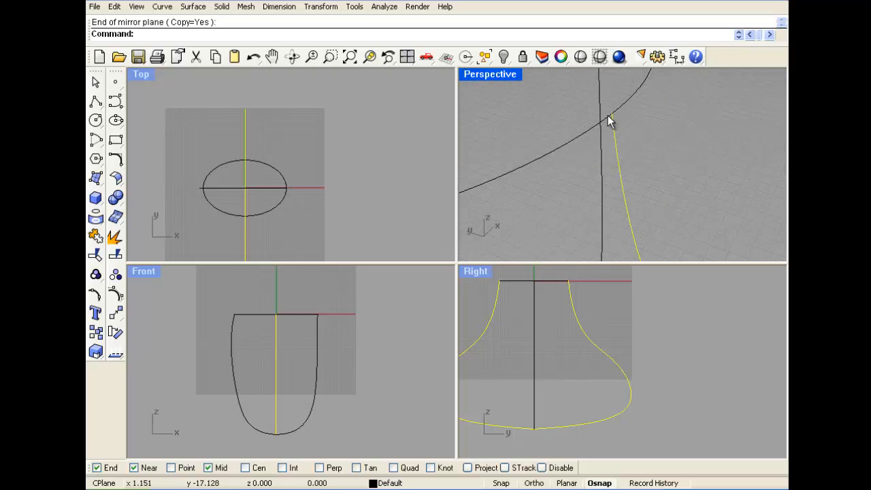
{"action": "scroll", "coordinate": [646, 107], "scroll_direction": "down", "scroll_amount": 12}
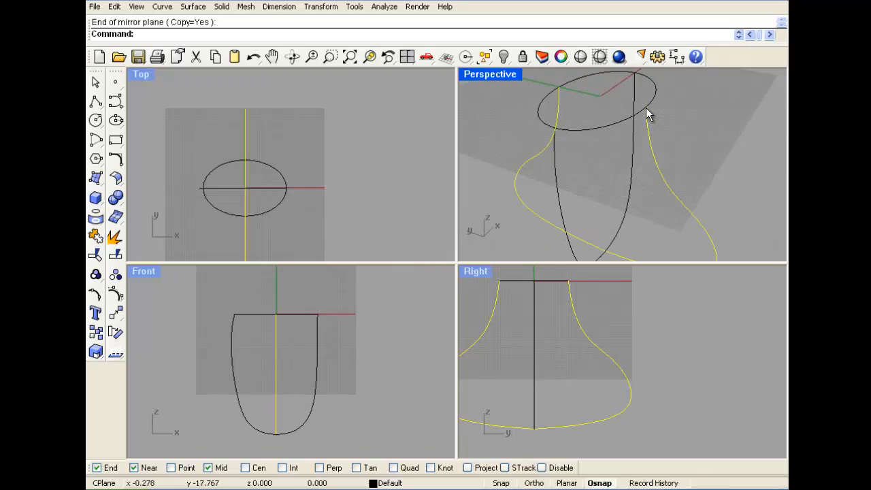
{"action": "double_click", "coordinate": [494, 76]}
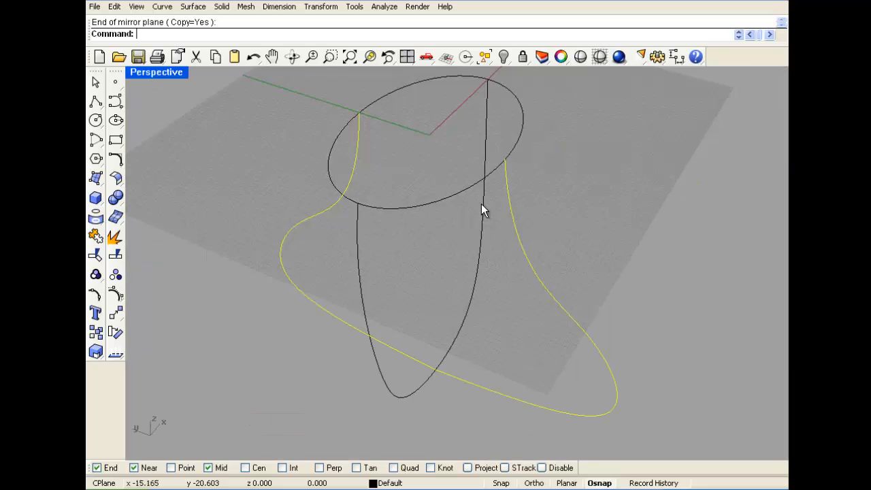
{"action": "left_click", "coordinate": [95, 235]}
{"action": "left_click", "coordinate": [412, 237]}
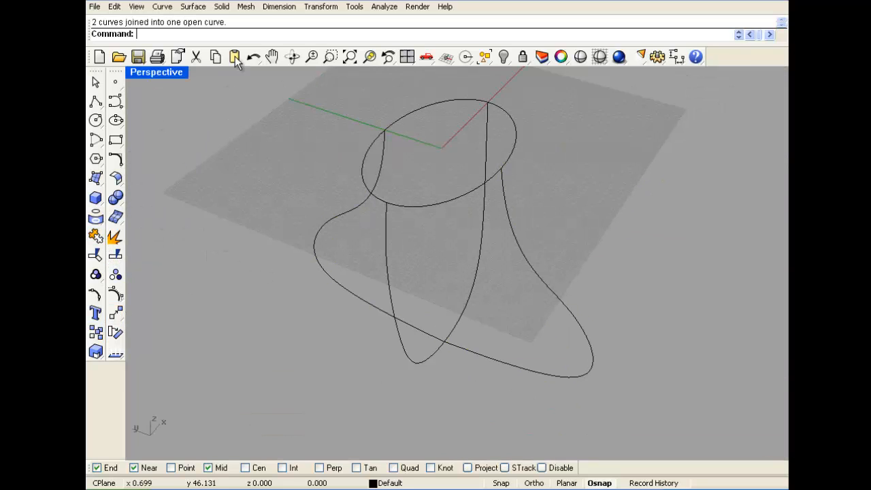
Step: Try to build a curve-network surface, picking the two profile curves as the first direction and the ellipse as the second
{"action": "left_click", "coordinate": [190, 8]}
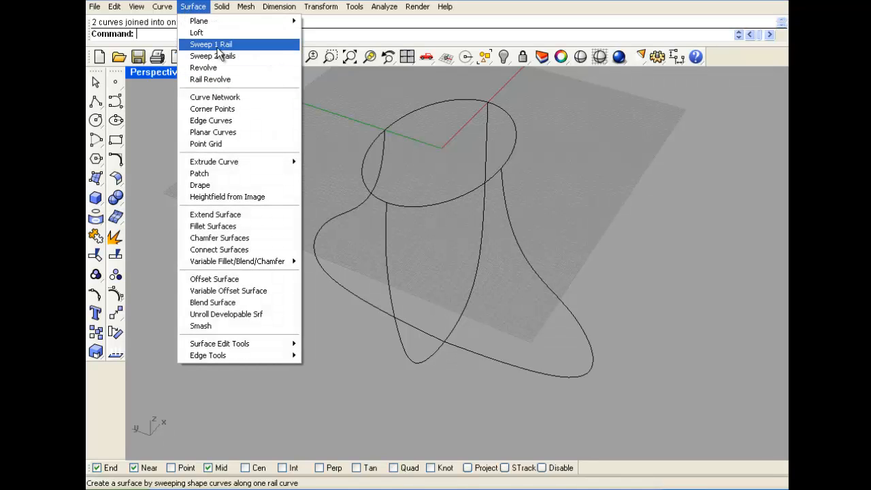
{"action": "left_click", "coordinate": [214, 97]}
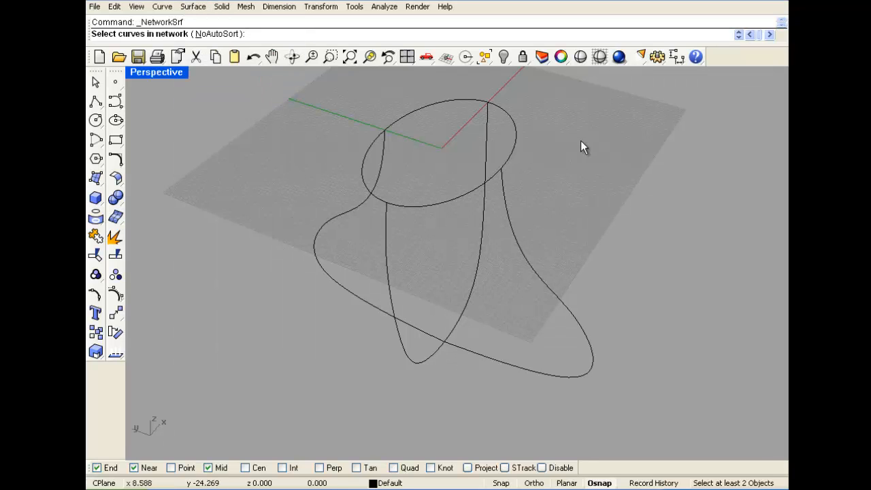
{"action": "left_click_drag", "start_coordinate": [294, 283], "coordinate": [294, 283]}
{"action": "key", "text": "Return"}
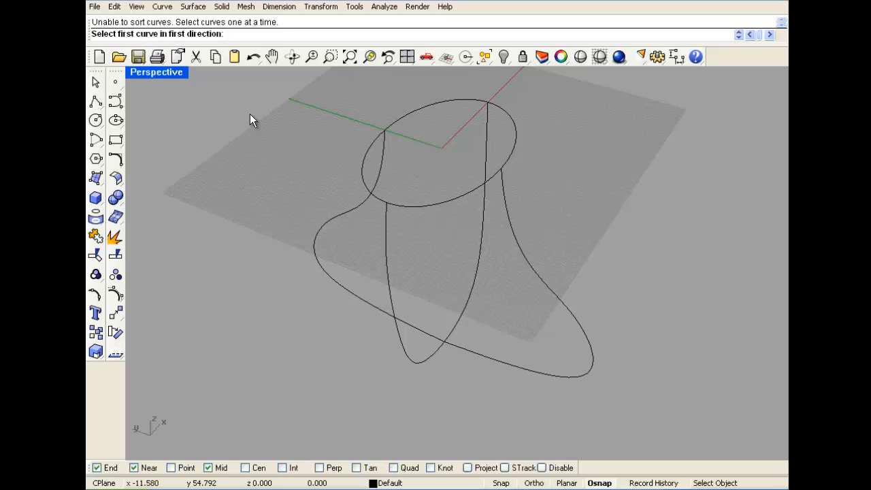
{"action": "left_click", "coordinate": [377, 197]}
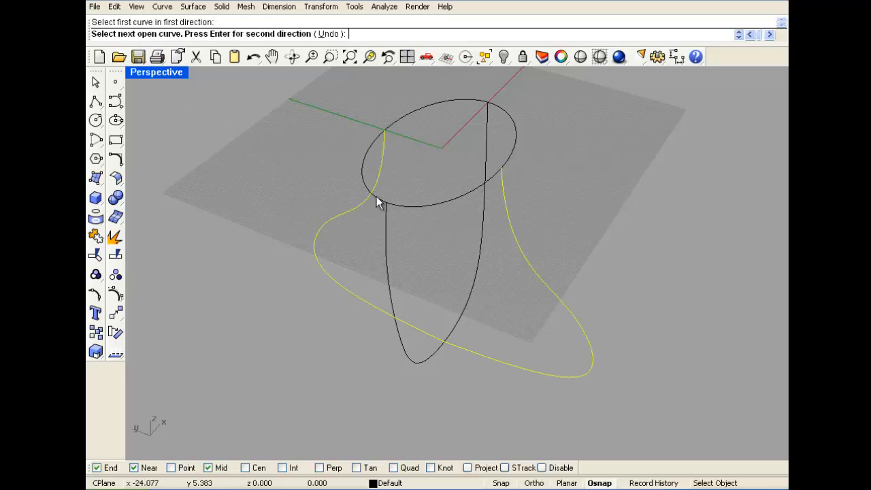
{"action": "left_click", "coordinate": [386, 220]}
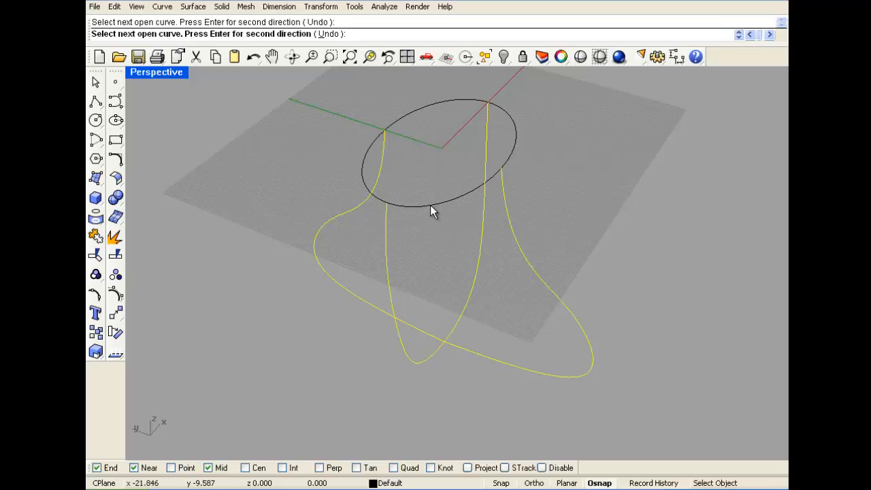
{"action": "key", "text": "Return"}
{"action": "key", "text": "Escape"}
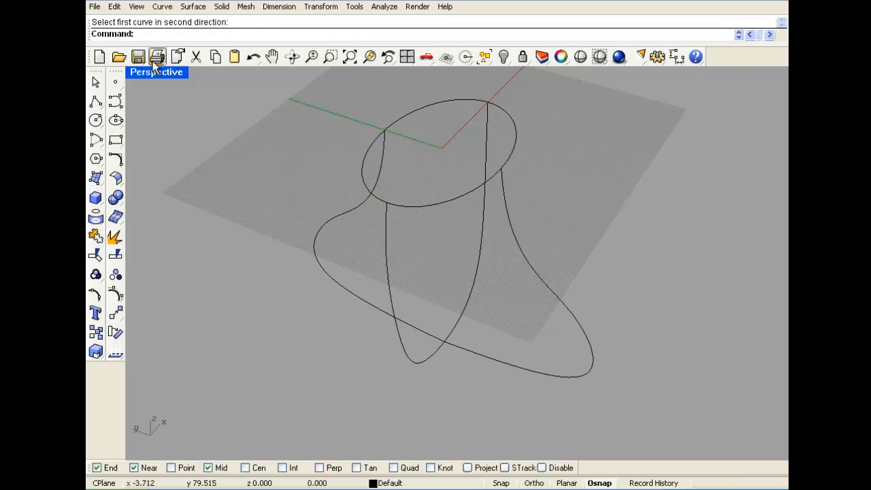
Step: Try to split the ellipse using the joined side profile as the cutting object
{"action": "left_click", "coordinate": [439, 204]}
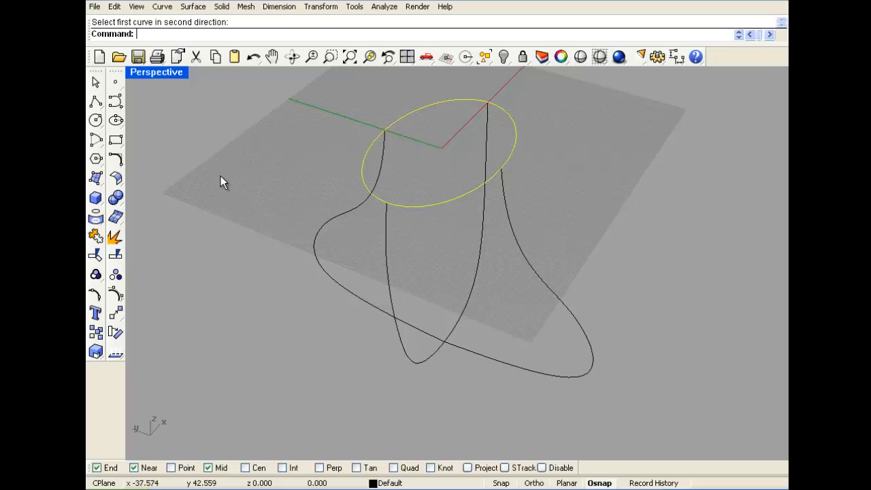
{"action": "left_click", "coordinate": [116, 239]}
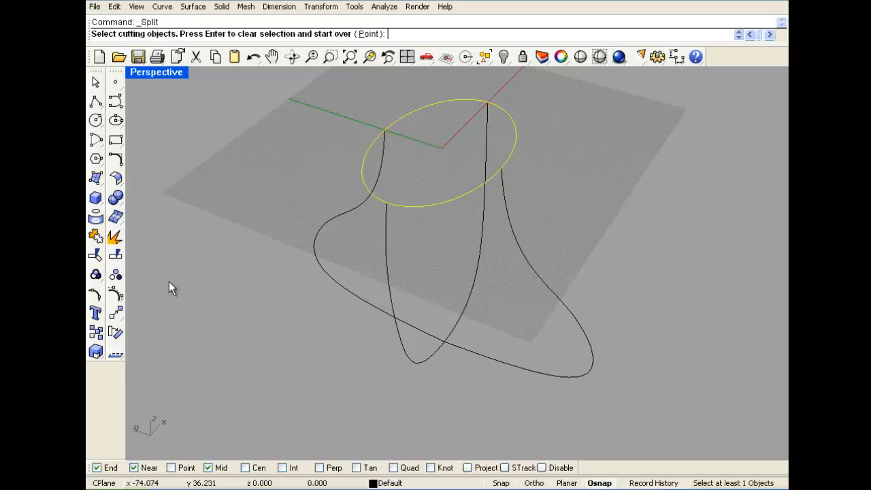
{"action": "left_click", "coordinate": [387, 154]}
{"action": "right_click", "coordinate": [540, 207]}
{"action": "left_click", "coordinate": [529, 134]}
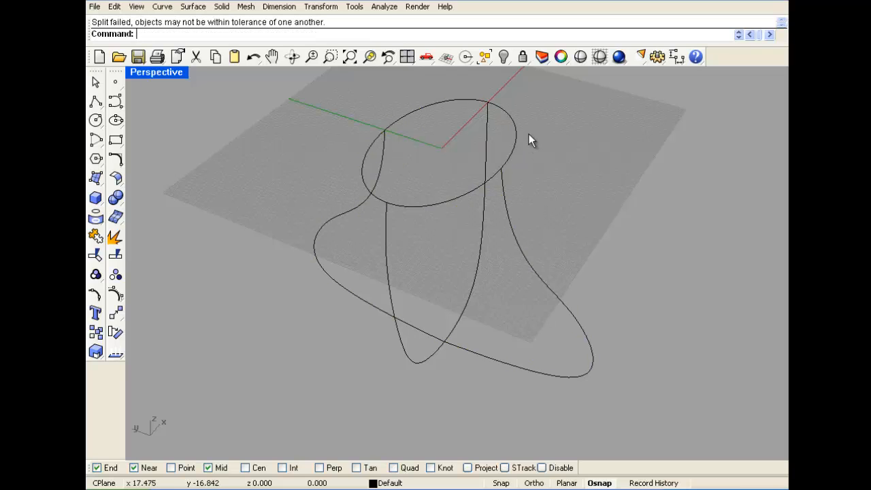
{"action": "left_click", "coordinate": [516, 137]}
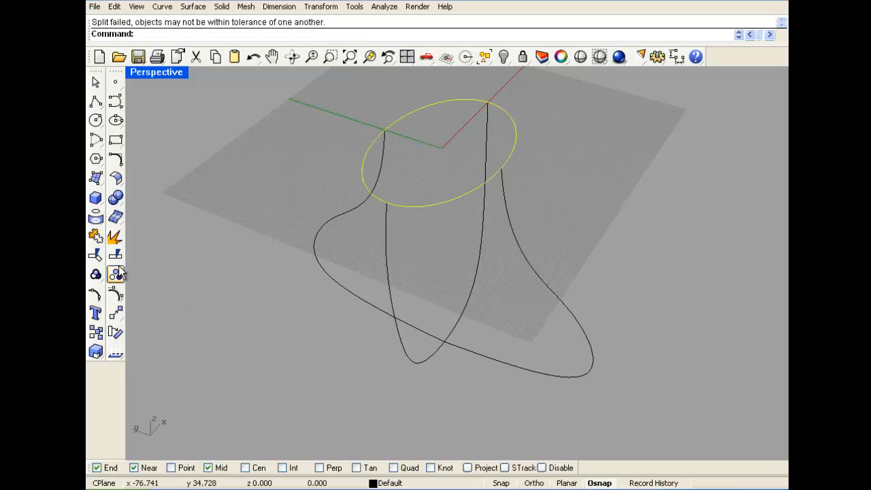
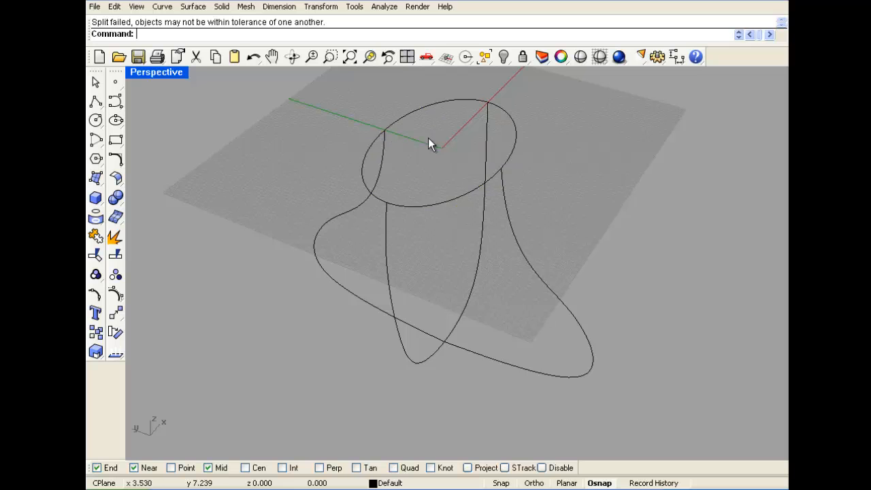
Step: Show the joined side profile's control points and move its mirrored upper end point onto the ellipse
{"action": "scroll", "coordinate": [498, 174], "scroll_direction": "up", "scroll_amount": 5}
{"action": "left_click", "coordinate": [515, 171]}
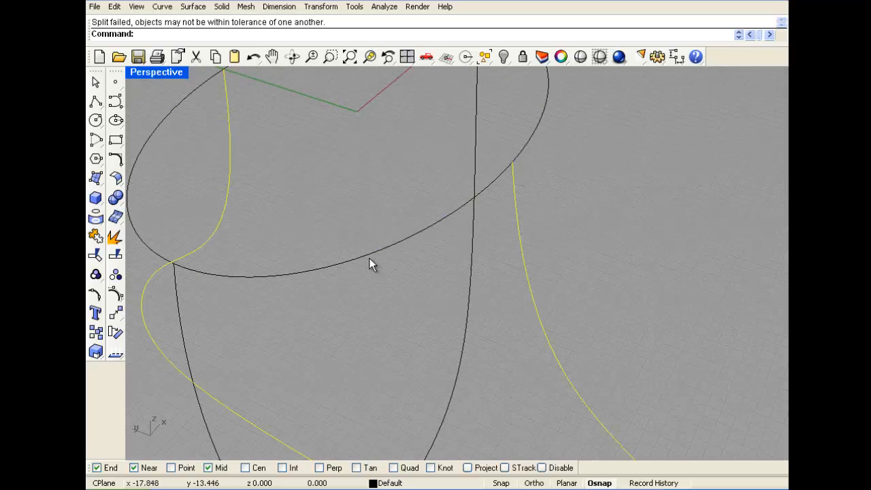
{"action": "scroll", "coordinate": [371, 265], "scroll_direction": "down", "scroll_amount": 6}
{"action": "scroll", "coordinate": [365, 272], "scroll_direction": "up", "scroll_amount": 1}
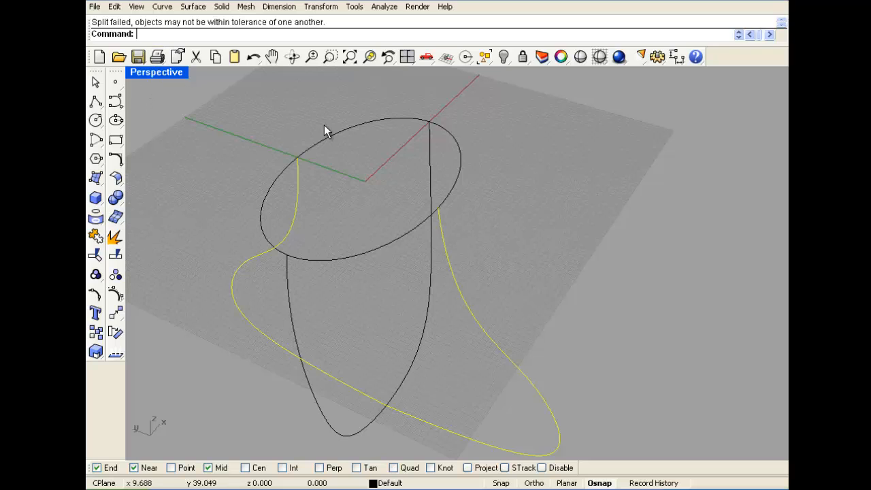
{"action": "left_click", "coordinate": [115, 294]}
{"action": "mouse_move", "coordinate": [435, 207]}
{"action": "left_mouse_down"}
{"action": "mouse_move", "coordinate": [481, 222]}
{"action": "mouse_move", "coordinate": [441, 205]}
{"action": "left_mouse_up"}
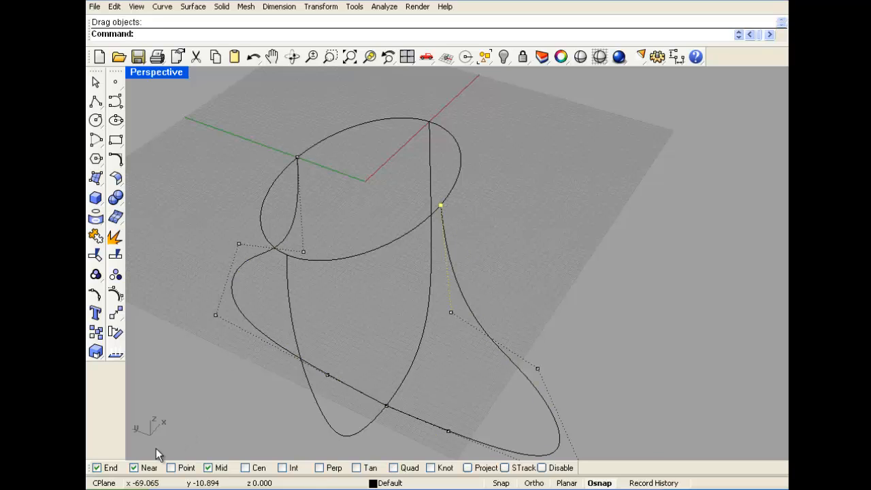
Step: Snap the back end point of the long profile curve onto the top ellipse using Near, and turn off the control points
{"action": "left_click", "coordinate": [134, 468]}
{"action": "mouse_move", "coordinate": [296, 157]}
{"action": "left_mouse_down"}
{"action": "mouse_move", "coordinate": [282, 155]}
{"action": "mouse_move", "coordinate": [288, 162]}
{"action": "mouse_move", "coordinate": [294, 151]}
{"action": "left_mouse_up"}
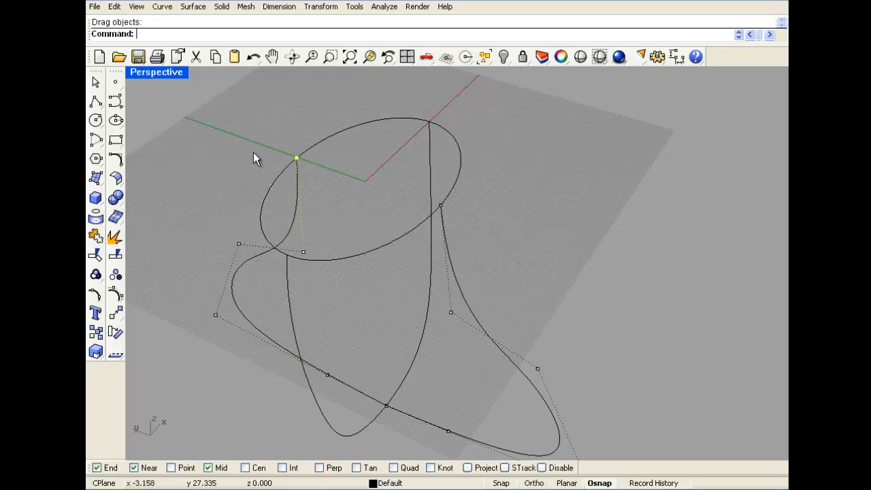
{"action": "right_click", "coordinate": [115, 275]}
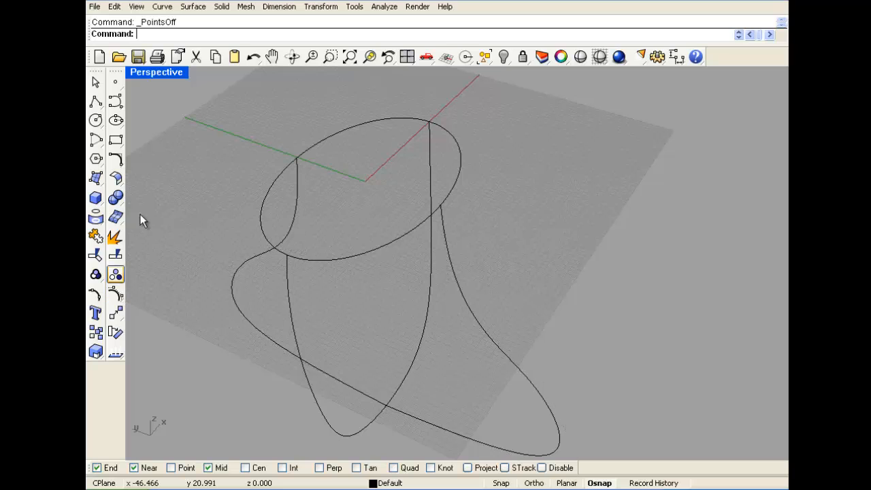
Step: Split the top ellipse into two pieces where the long profile curve's ends meet it
{"action": "left_click", "coordinate": [115, 259]}
{"action": "left_click", "coordinate": [302, 155]}
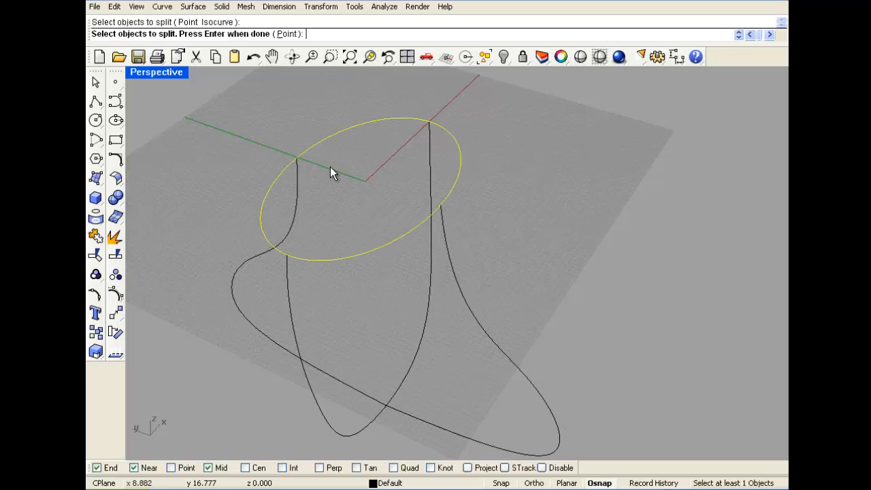
{"action": "right_click", "coordinate": [305, 171]}
{"action": "left_click", "coordinate": [306, 171]}
{"action": "right_click", "coordinate": [305, 147]}
{"action": "left_click", "coordinate": [305, 147]}
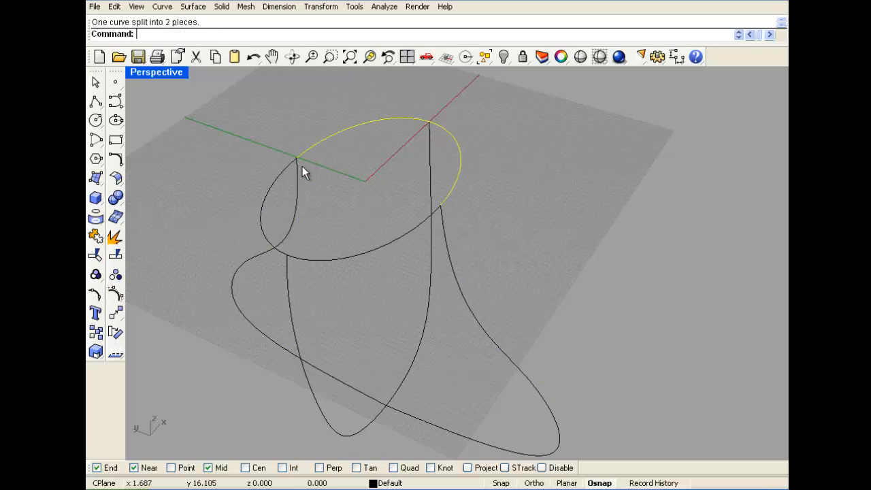
{"action": "left_click", "coordinate": [279, 184]}
{"action": "right_click_drag", "start_coordinate": [279, 184], "coordinate": [306, 82]}
Step: Set up a curve network surface from all the ellipse and profile curves, and enable its preview
{"action": "left_click", "coordinate": [193, 6]}
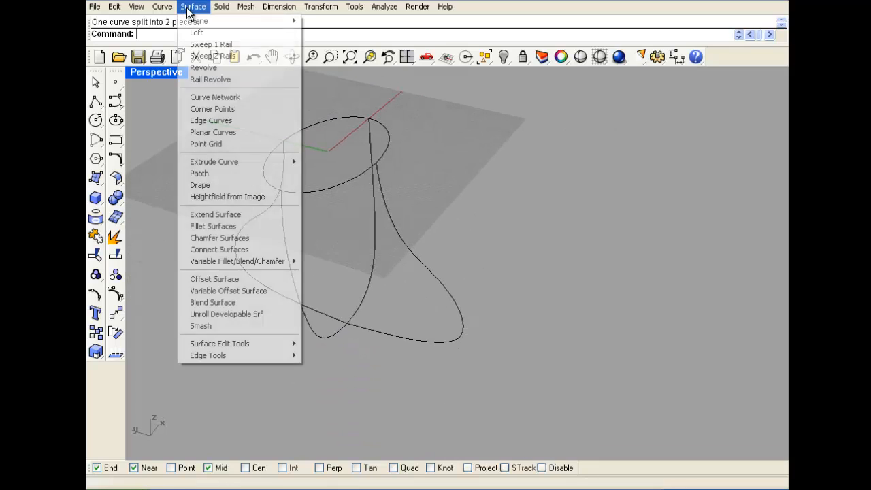
{"action": "left_click", "coordinate": [222, 99]}
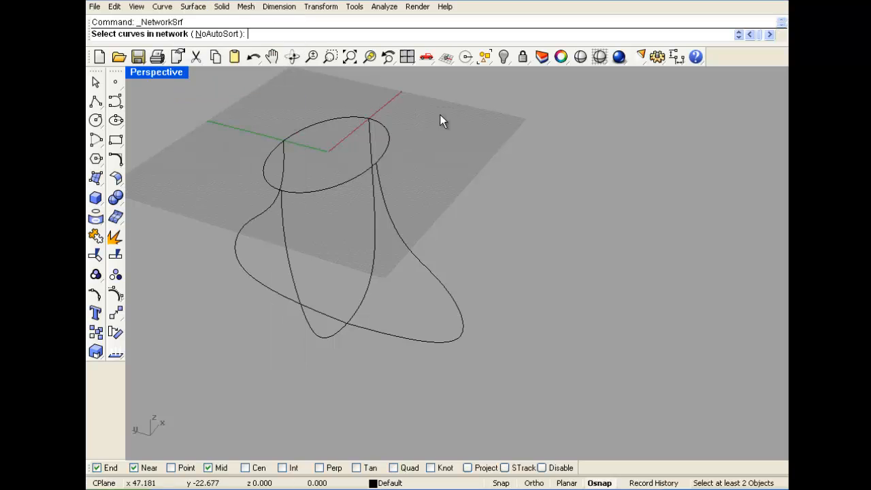
{"action": "left_click_drag", "start_coordinate": [440, 116], "coordinate": [200, 270]}
{"action": "key", "text": "Return"}
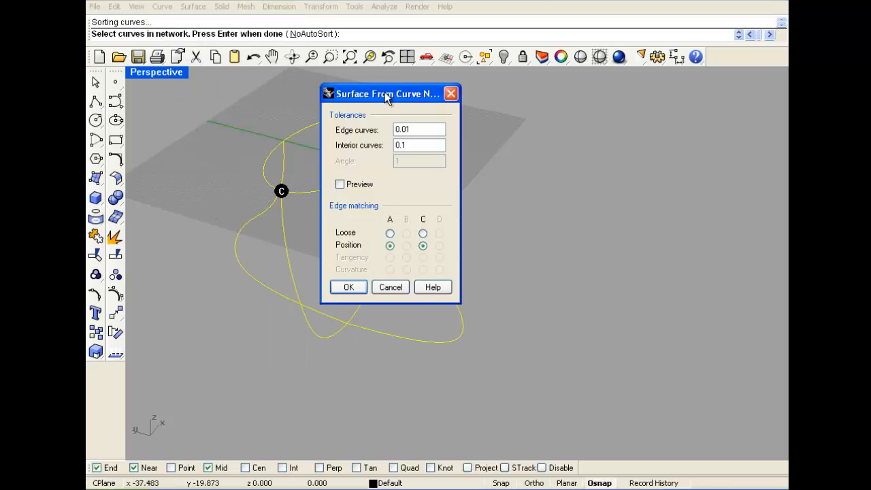
{"action": "left_click_drag", "start_coordinate": [386, 97], "coordinate": [553, 111]}
{"action": "left_click", "coordinate": [521, 199]}
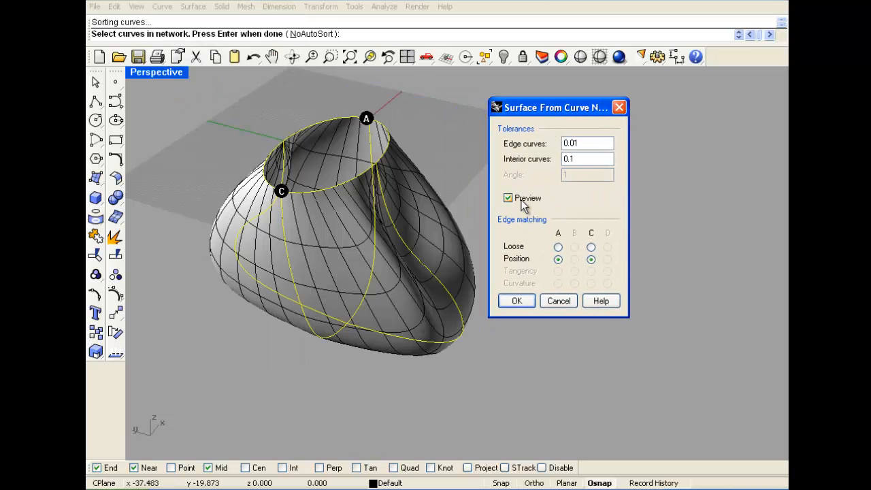
Step: Set edge matching for edges A and C to Loose and create the network surface
{"action": "right_click_drag", "start_coordinate": [437, 166], "coordinate": [461, 288]}
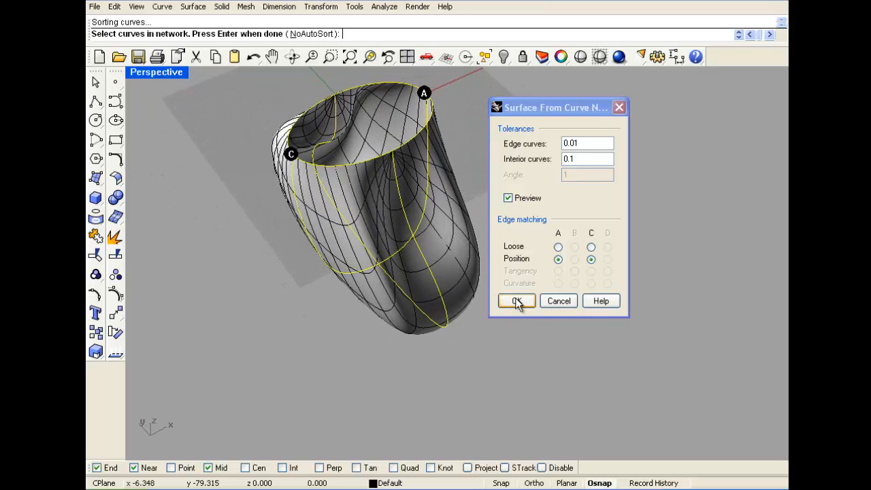
{"action": "left_click", "coordinate": [559, 248]}
{"action": "left_click", "coordinate": [591, 247]}
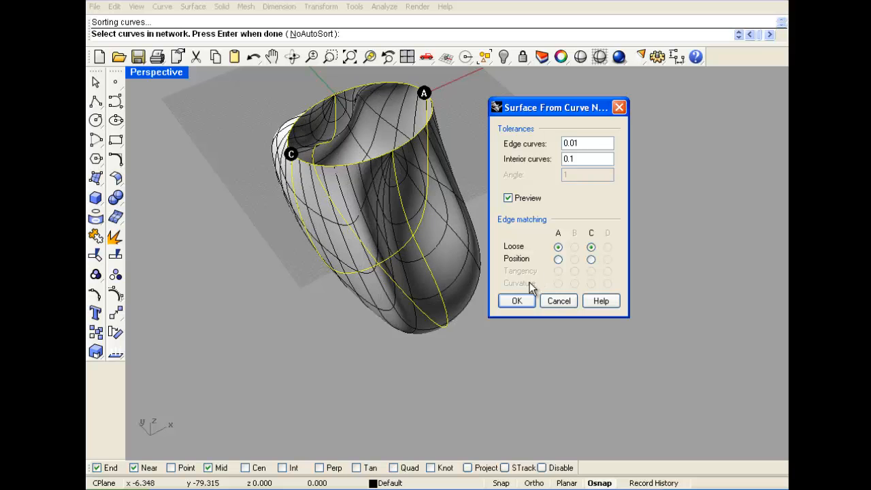
{"action": "right_click_drag", "start_coordinate": [347, 234], "coordinate": [407, 218]}
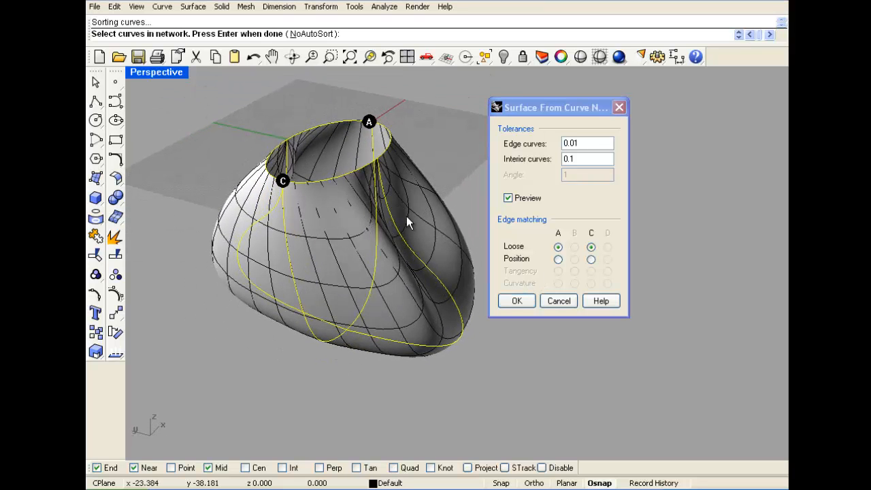
{"action": "left_click", "coordinate": [514, 302]}
Step: Show the model in Rendered display and examine the surface's opening and side folds from several angles
{"action": "right_click_drag", "start_coordinate": [516, 237], "coordinate": [205, 113]}
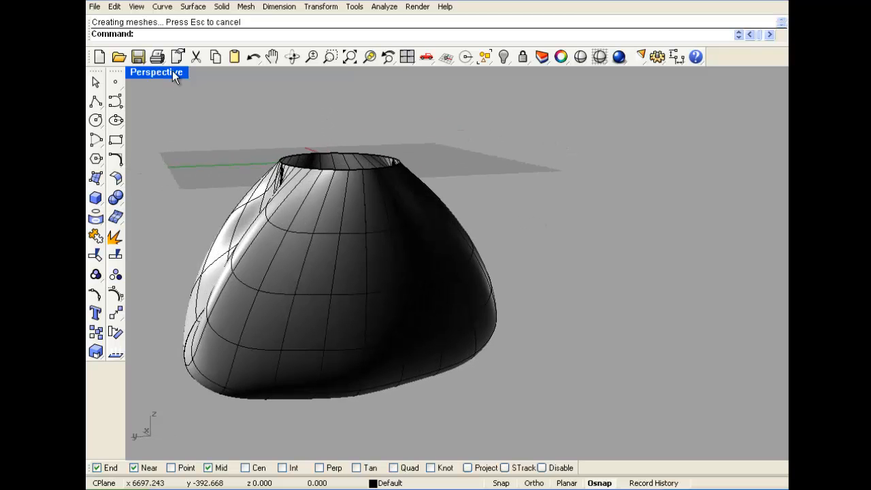
{"action": "left_click", "coordinate": [171, 73]}
{"action": "left_click", "coordinate": [184, 127]}
{"action": "right_click_drag", "start_coordinate": [181, 205], "coordinate": [209, 145]}
{"action": "scroll", "coordinate": [300, 232], "scroll_direction": "up", "scroll_amount": 10}
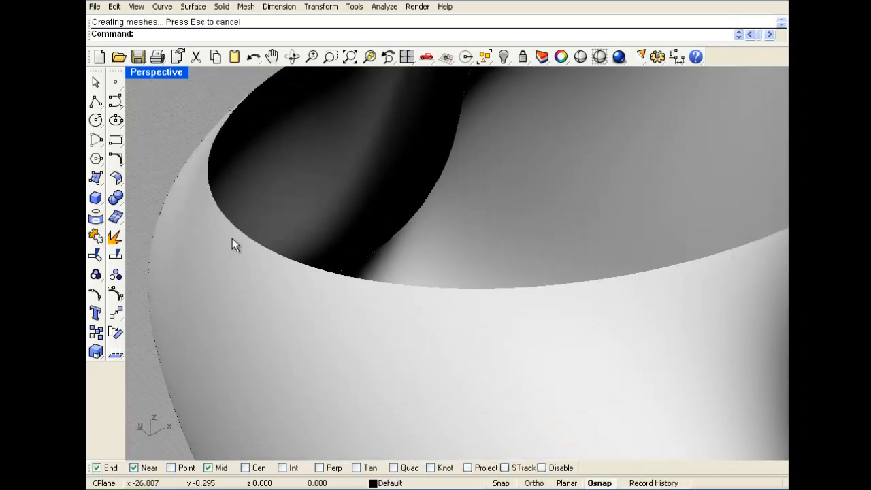
{"action": "scroll", "coordinate": [232, 238], "scroll_direction": "down", "scroll_amount": 8}
{"action": "right_click_drag", "start_coordinate": [232, 239], "coordinate": [317, 272]}
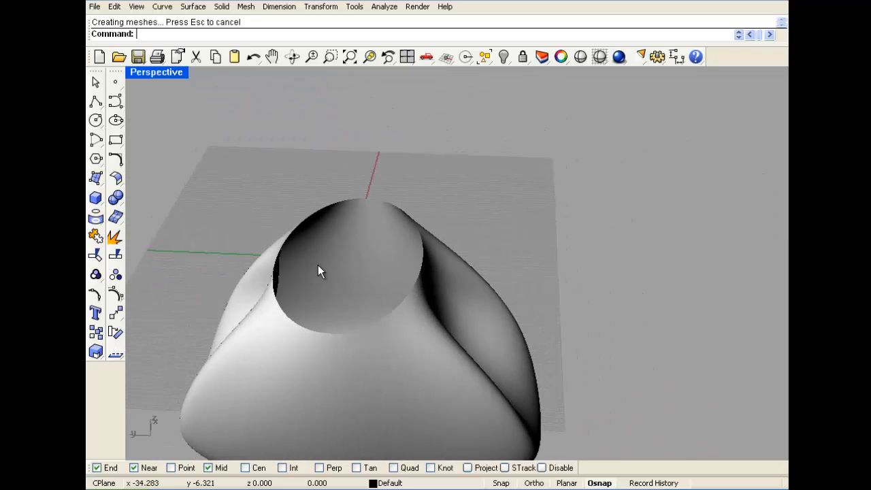
{"action": "scroll", "coordinate": [311, 235], "scroll_direction": "down", "scroll_amount": 6}
{"action": "scroll", "coordinate": [337, 299], "scroll_direction": "up", "scroll_amount": 6}
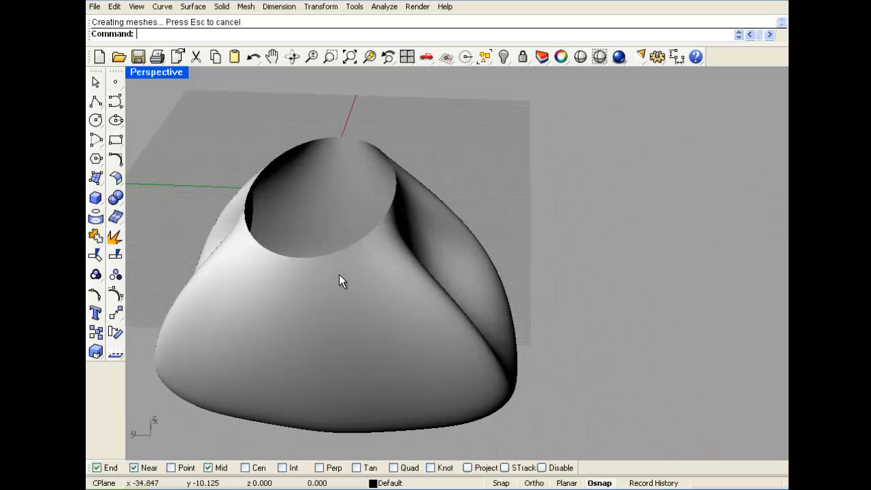
{"action": "scroll", "coordinate": [417, 218], "scroll_direction": "down", "scroll_amount": 2}
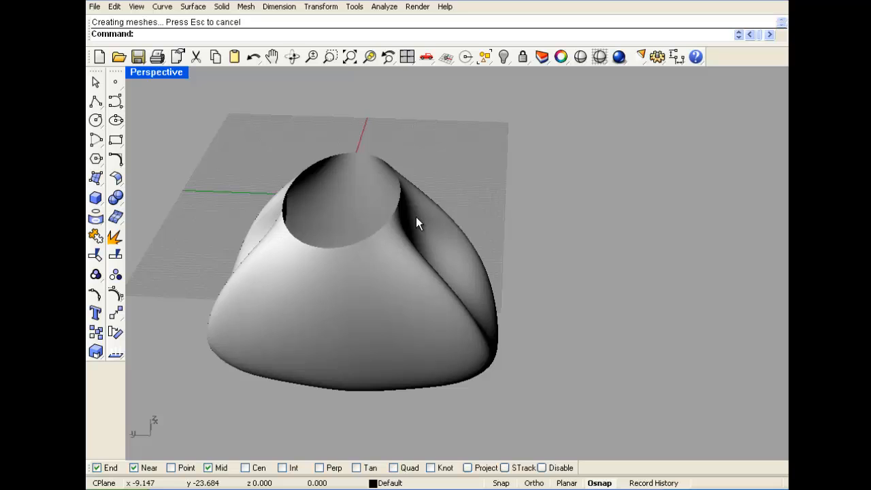
Step: Offset the vessel surface inward by a distance of 3 to form an inner wall
{"action": "left_click", "coordinate": [325, 255]}
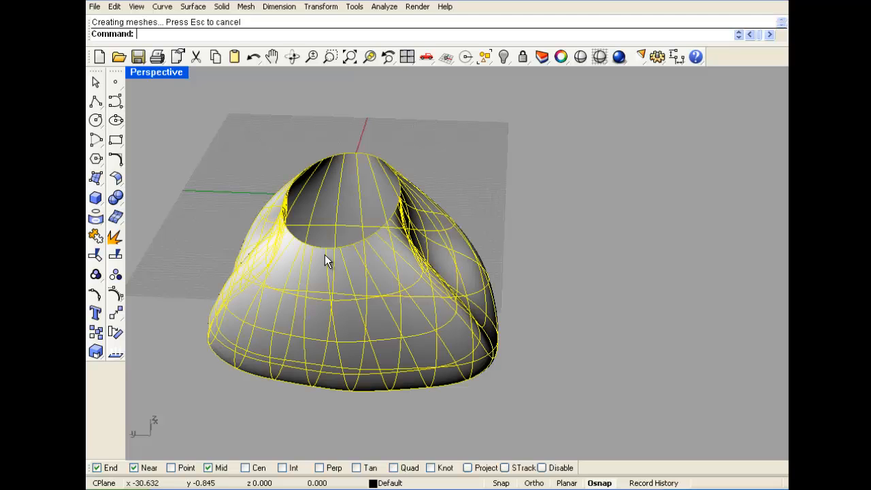
{"action": "left_click", "coordinate": [193, 6]}
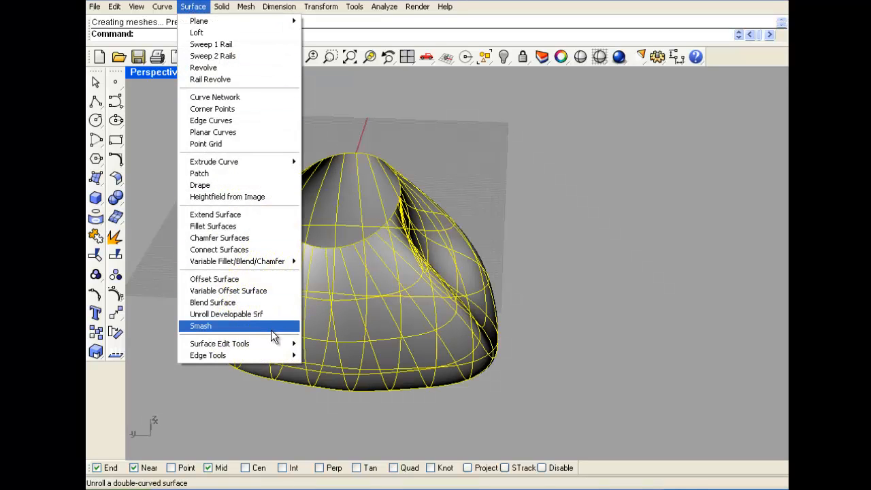
{"action": "left_click", "coordinate": [246, 279]}
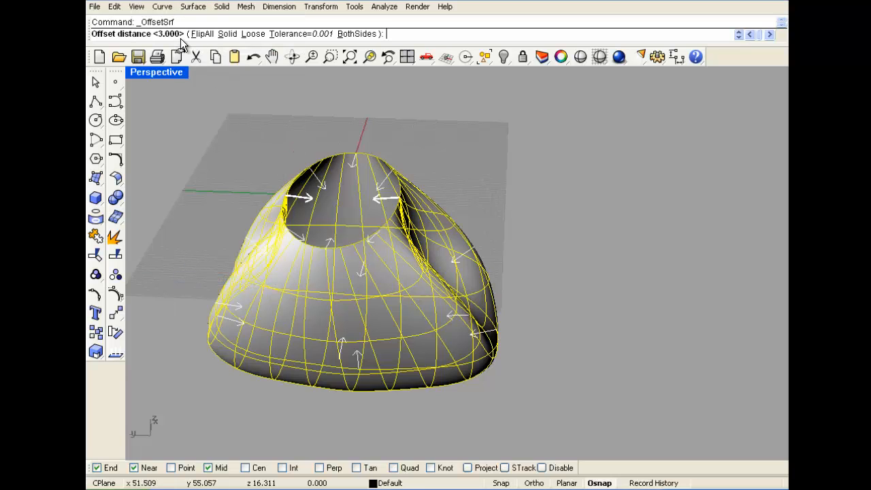
{"action": "right_click_drag", "start_coordinate": [265, 165], "coordinate": [270, 217]}
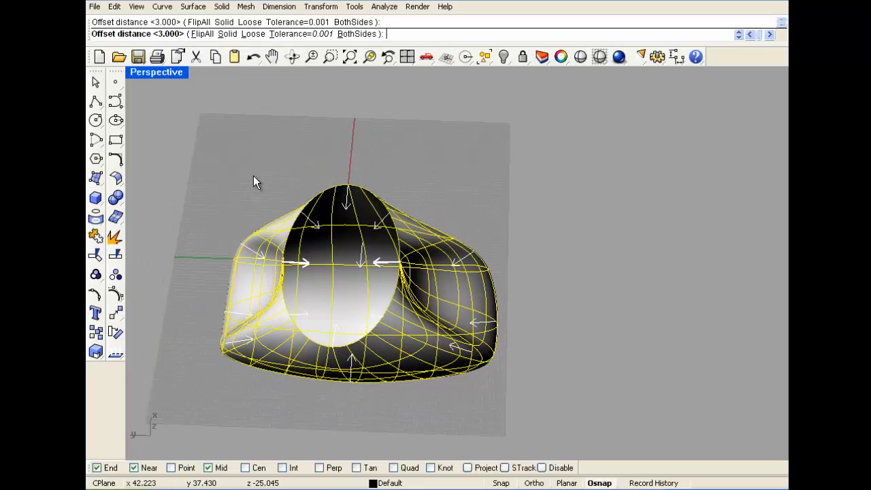
{"action": "key", "text": "Return"}
{"action": "scroll", "coordinate": [314, 284], "scroll_direction": "up", "scroll_amount": 5}
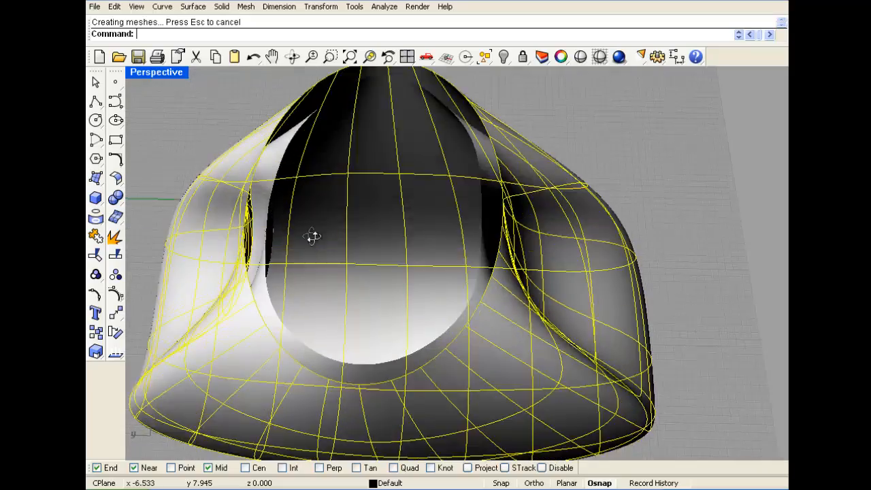
{"action": "right_click_drag", "start_coordinate": [312, 237], "coordinate": [375, 239]}
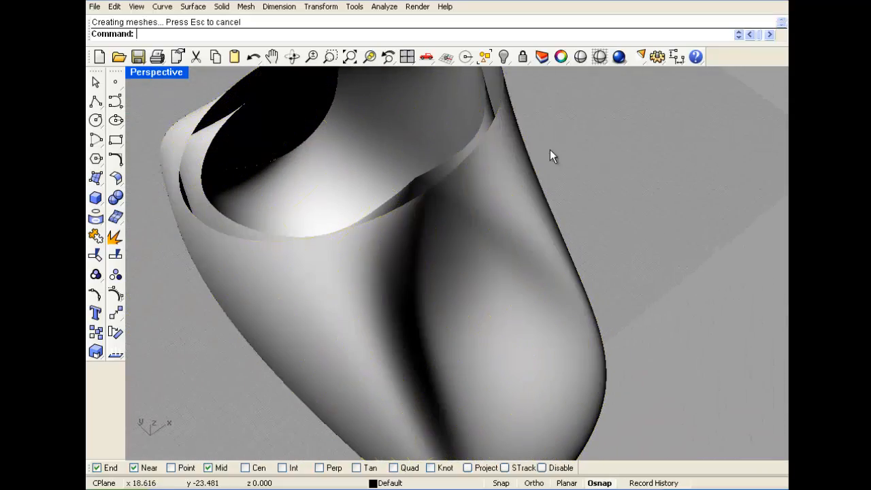
Step: Switch the viewport to Shaded display and inspect the gap between the inner and outer walls at the rim
{"action": "key", "text": "Return"}
{"action": "left_click", "coordinate": [156, 71]}
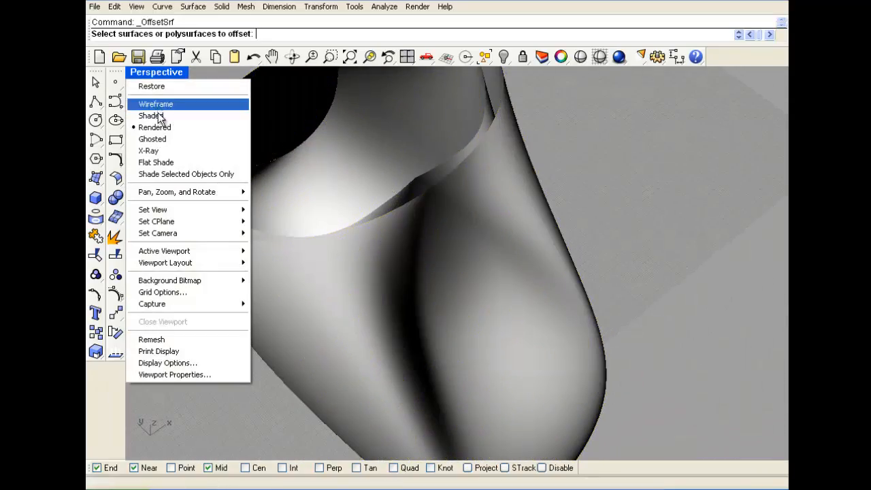
{"action": "left_click", "coordinate": [151, 116]}
{"action": "mouse_move", "coordinate": [275, 214]}
{"action": "right_mouse_down"}
{"action": "mouse_move", "coordinate": [363, 179]}
{"action": "mouse_move", "coordinate": [375, 229]}
{"action": "mouse_move", "coordinate": [432, 209]}
{"action": "mouse_move", "coordinate": [424, 176]}
{"action": "mouse_move", "coordinate": [257, 231]}
{"action": "right_mouse_up"}
{"action": "scroll", "coordinate": [255, 204], "scroll_direction": "up", "scroll_amount": 6}
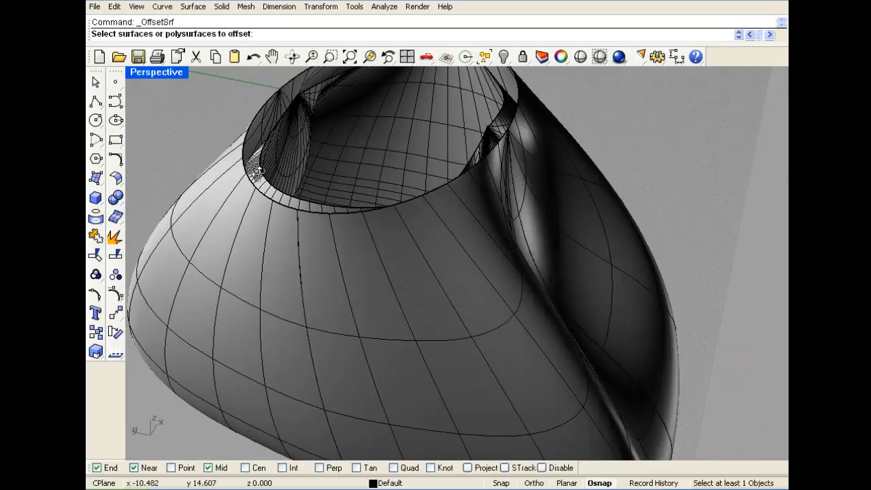
Step: Switch the viewport to Ghosted display and check the inner wall through the outer surface
{"action": "left_click", "coordinate": [155, 73]}
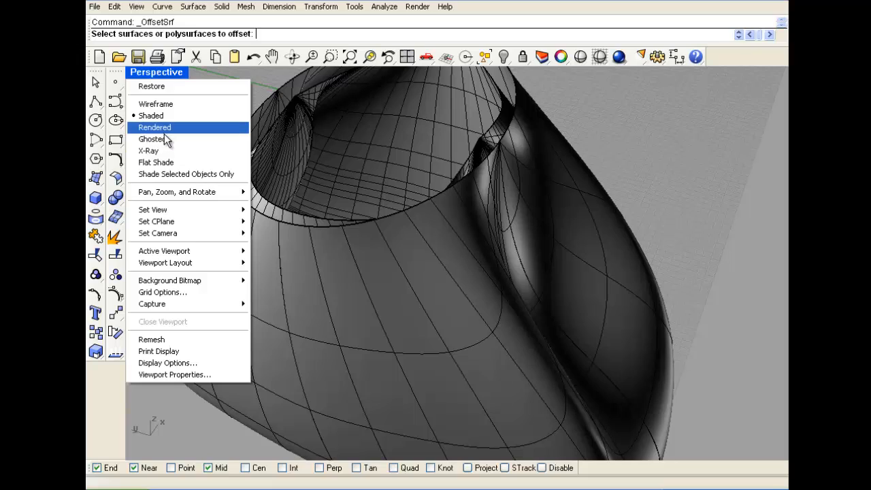
{"action": "left_click", "coordinate": [163, 139]}
{"action": "right_click_drag", "start_coordinate": [194, 231], "coordinate": [283, 182]}
{"action": "scroll", "coordinate": [375, 152], "scroll_direction": "down", "scroll_amount": 5}
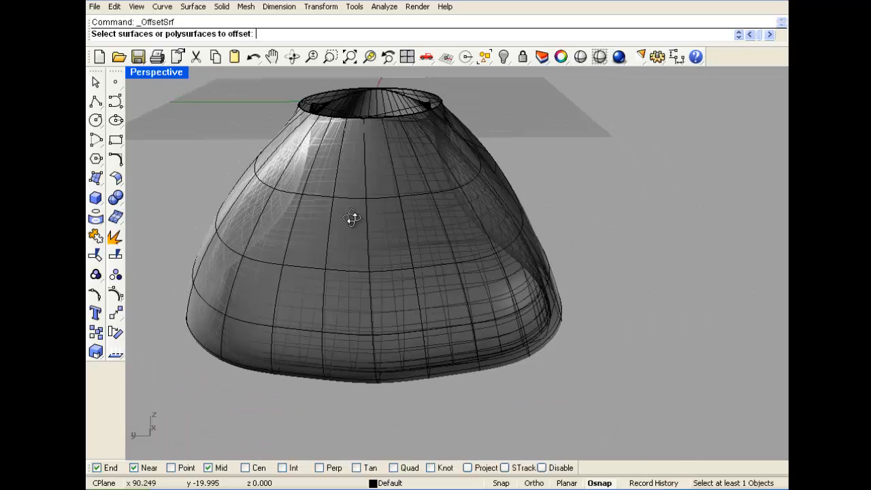
{"action": "right_click_drag", "start_coordinate": [352, 237], "coordinate": [373, 102]}
{"action": "scroll", "coordinate": [381, 148], "scroll_direction": "up", "scroll_amount": 5}
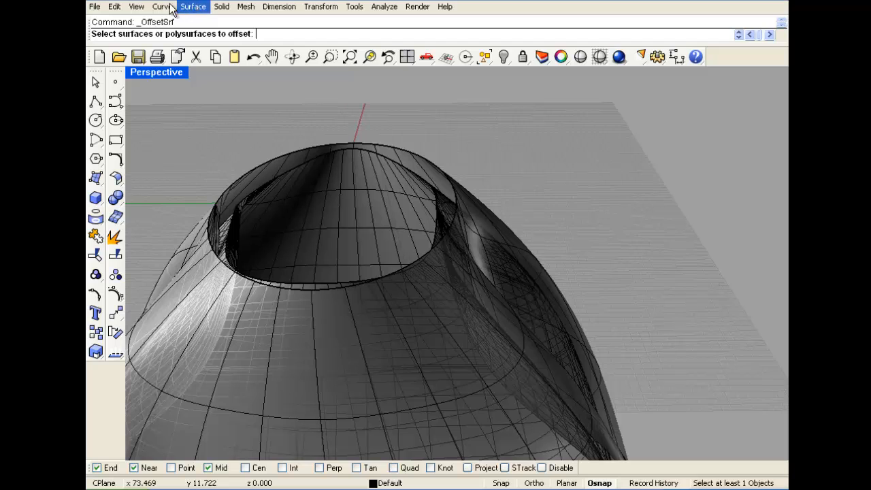
Step: Set up a Blend Surface with the outer rim as the first edge and the inner rim segments as the second
{"action": "left_click", "coordinate": [192, 7]}
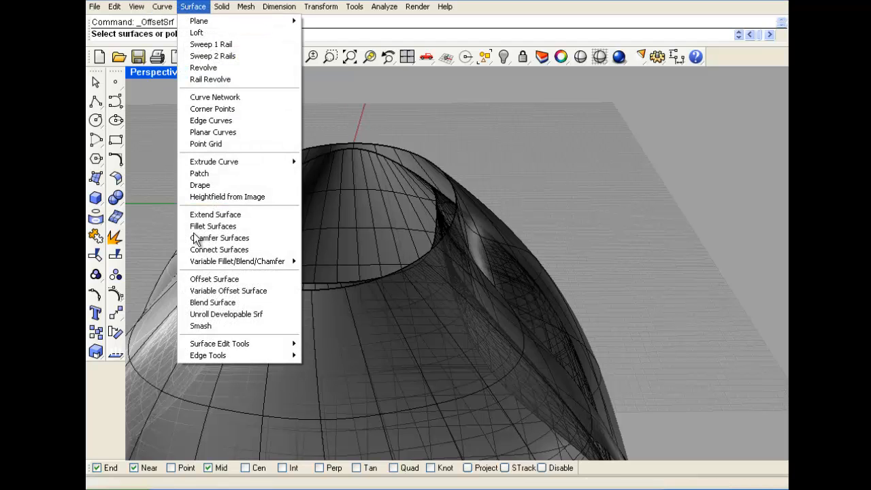
{"action": "left_click", "coordinate": [234, 302]}
{"action": "left_click", "coordinate": [407, 161]}
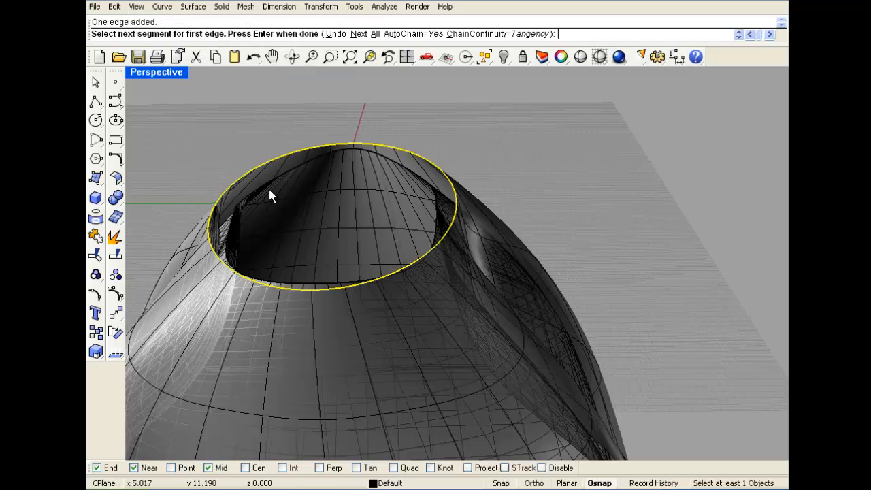
{"action": "left_click", "coordinate": [366, 152]}
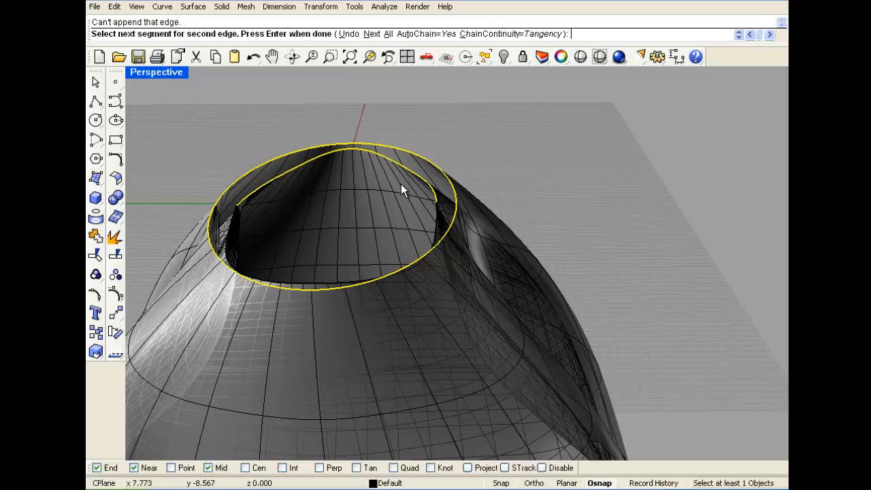
{"action": "left_click", "coordinate": [437, 210]}
{"action": "key", "text": "Return"}
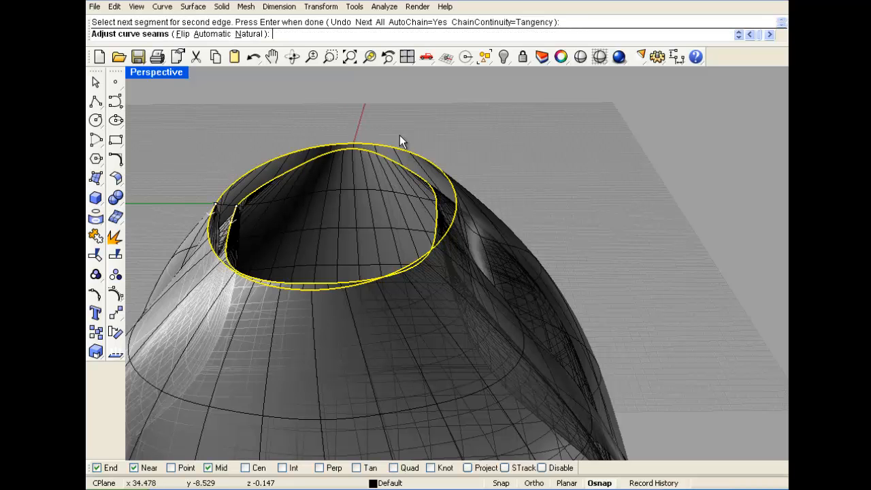
Step: Check and accept the seams of both rim edges, and preview the blend with both bulge values at 1.0
{"action": "scroll", "coordinate": [232, 217], "scroll_direction": "up", "scroll_amount": 6}
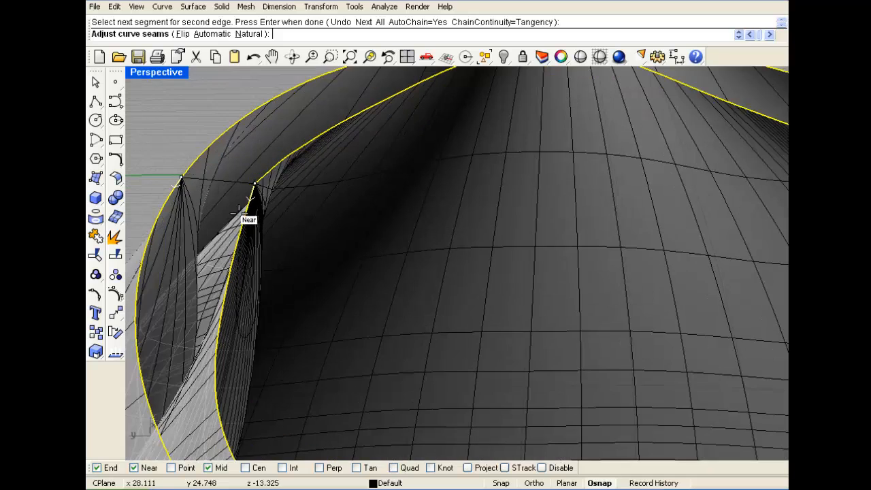
{"action": "scroll", "coordinate": [238, 208], "scroll_direction": "down", "scroll_amount": 1}
{"action": "scroll", "coordinate": [192, 135], "scroll_direction": "down", "scroll_amount": 3}
{"action": "key", "text": "Return"}
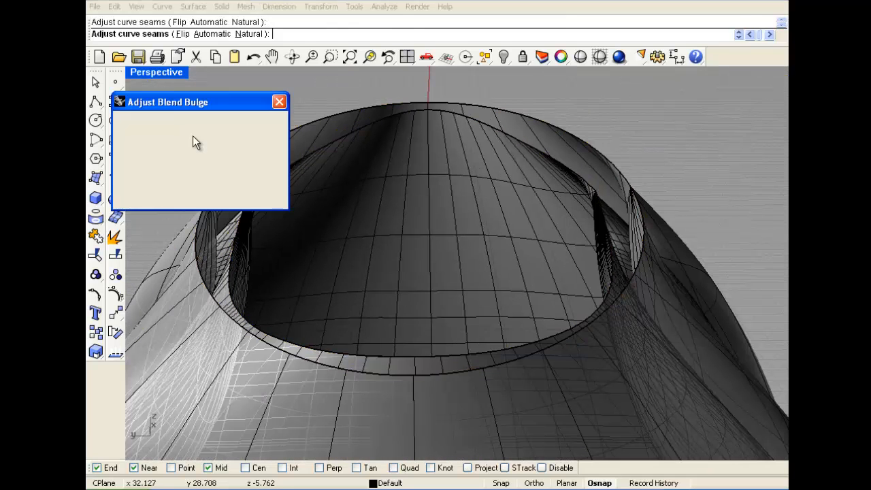
{"action": "left_click_drag", "start_coordinate": [209, 104], "coordinate": [670, 119]}
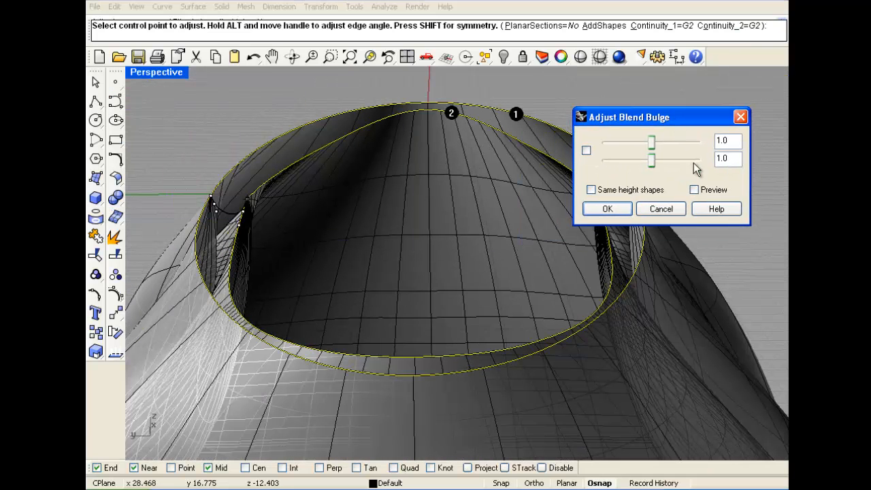
{"action": "left_click", "coordinate": [702, 191]}
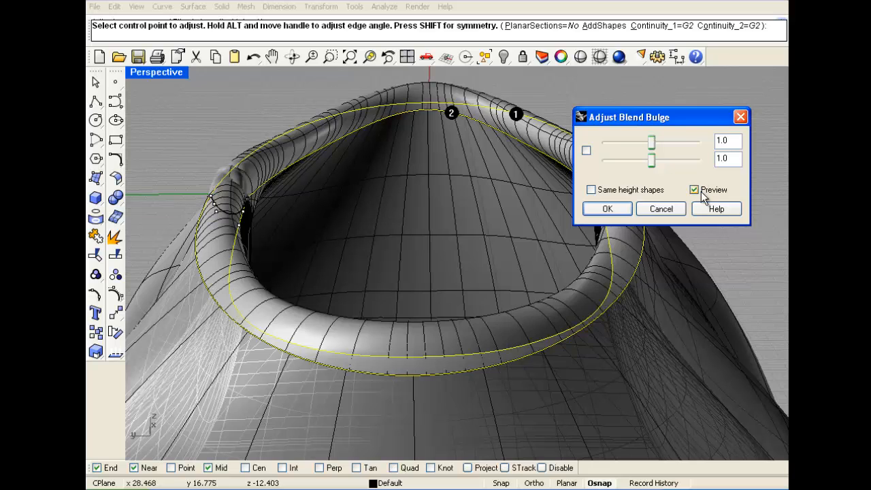
Step: Link the two blend bulge values, reduce both to 0.412, and unlink them again
{"action": "right_click_drag", "start_coordinate": [185, 206], "coordinate": [250, 194]}
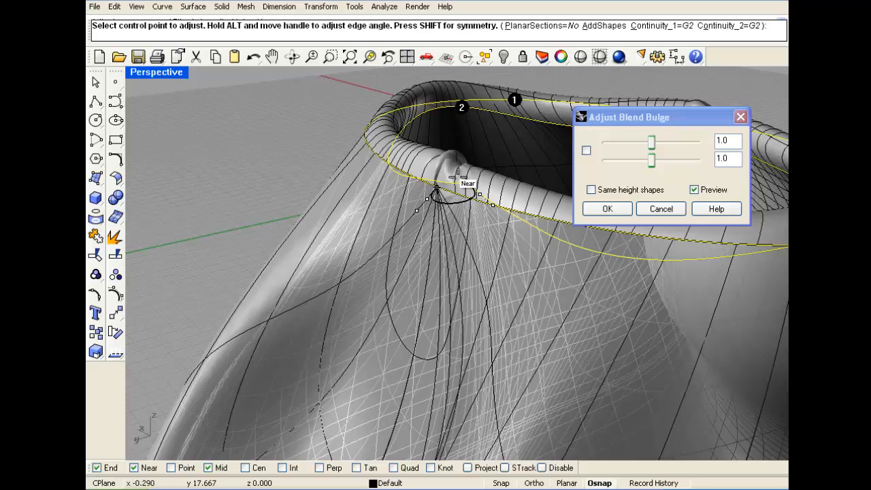
{"action": "left_click", "coordinate": [587, 150]}
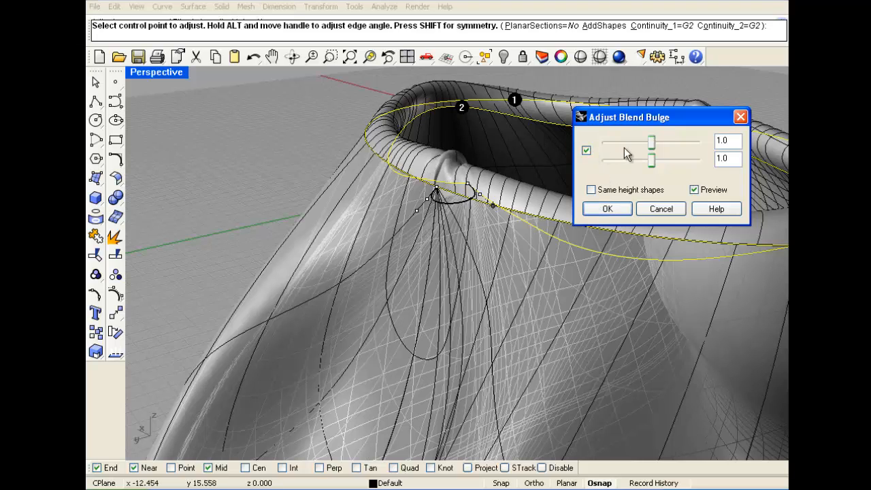
{"action": "left_click_drag", "start_coordinate": [650, 140], "coordinate": [622, 141]}
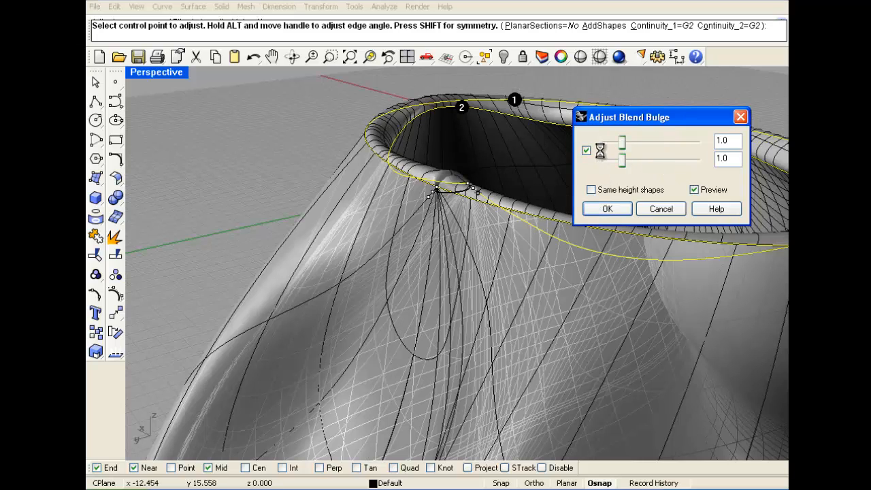
{"action": "left_click", "coordinate": [587, 151]}
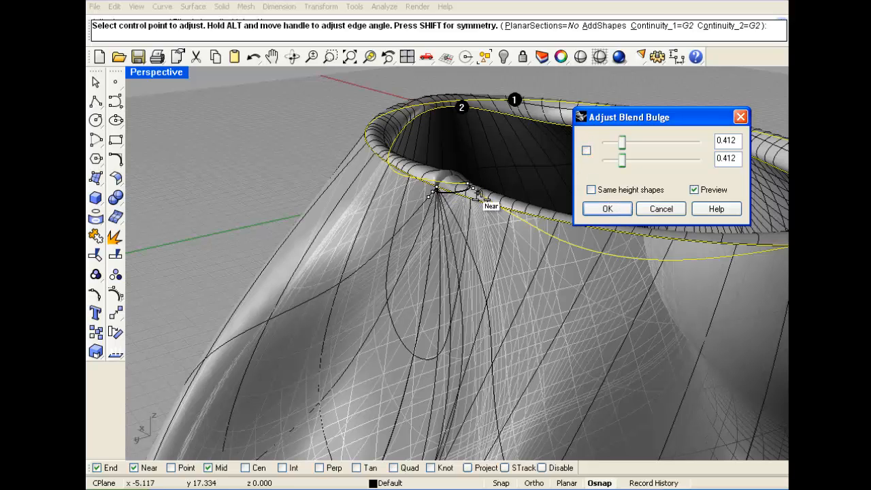
Step: Reshape the blend's cross-section at the rim seam by moving its control points on the outer and inner edges
{"action": "left_click", "coordinate": [477, 194]}
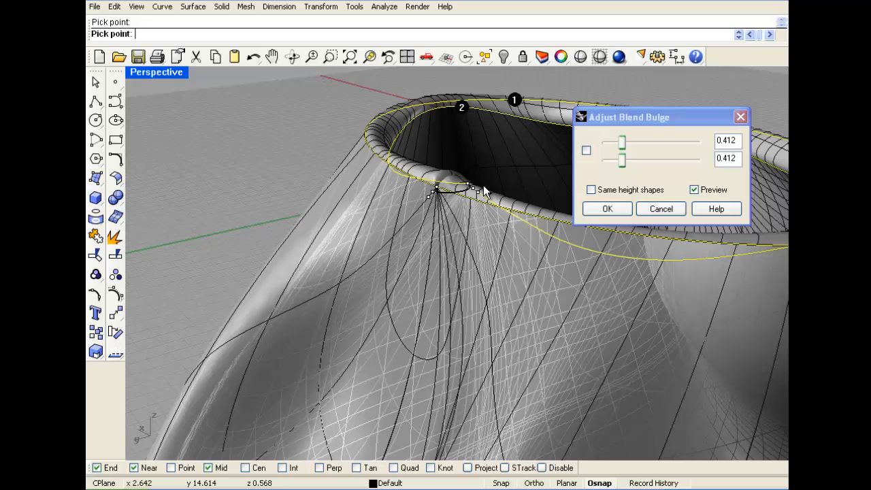
{"action": "left_click", "coordinate": [483, 189]}
{"action": "scroll", "coordinate": [482, 189], "scroll_direction": "up", "scroll_amount": 5}
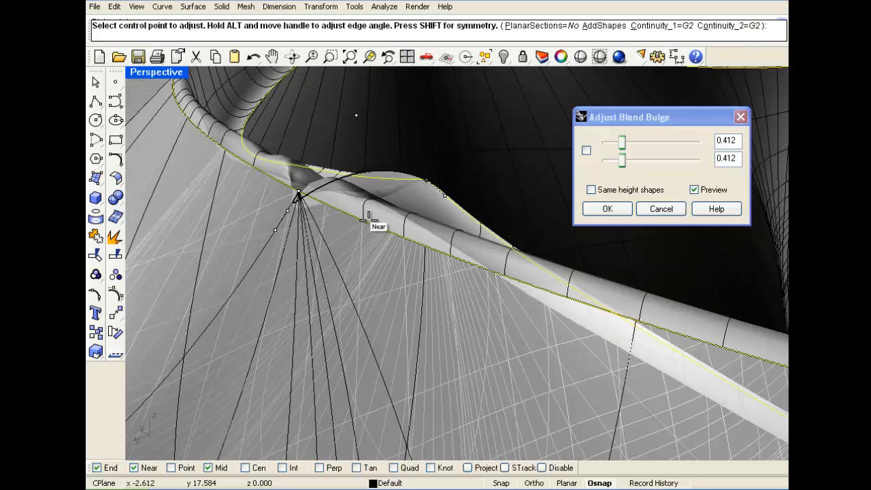
{"action": "scroll", "coordinate": [369, 216], "scroll_direction": "down", "scroll_amount": 3}
{"action": "left_click", "coordinate": [316, 228]}
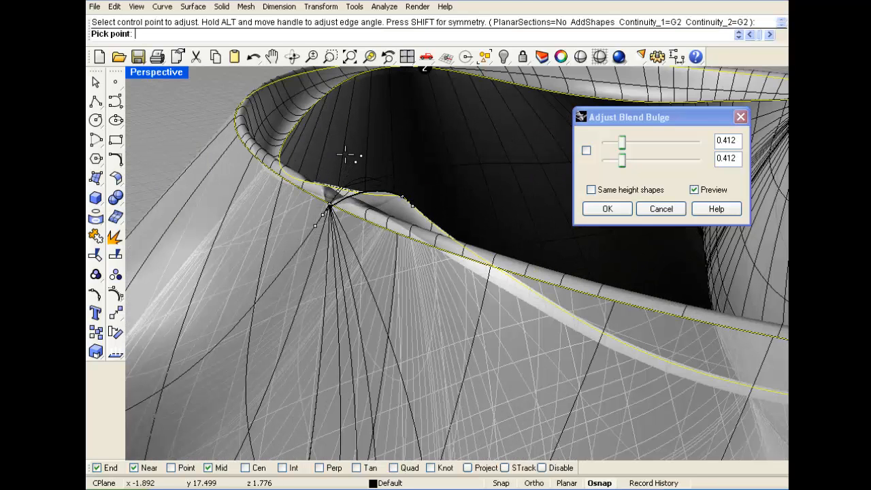
{"action": "left_click", "coordinate": [320, 214]}
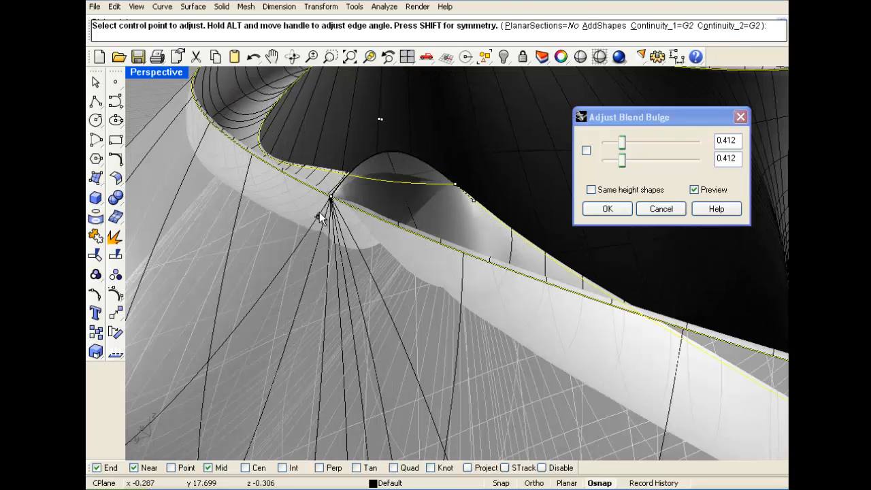
{"action": "left_click", "coordinate": [318, 215]}
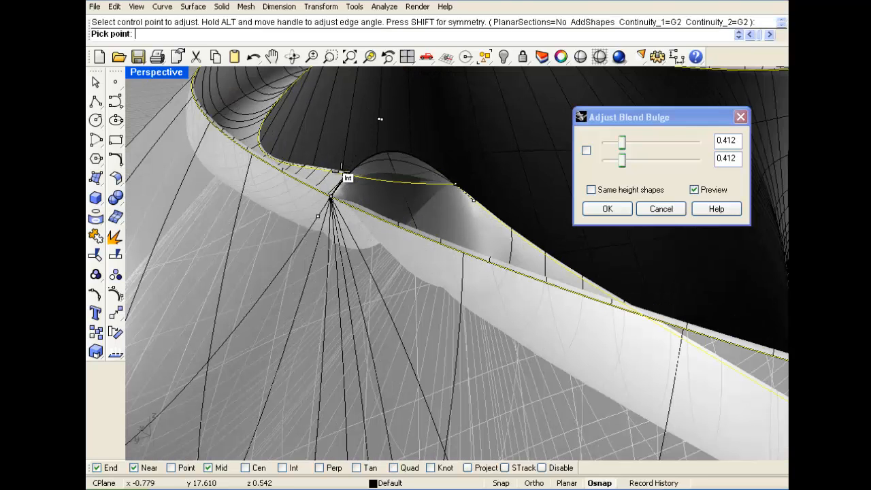
{"action": "left_click", "coordinate": [354, 230]}
{"action": "left_click", "coordinate": [354, 232]}
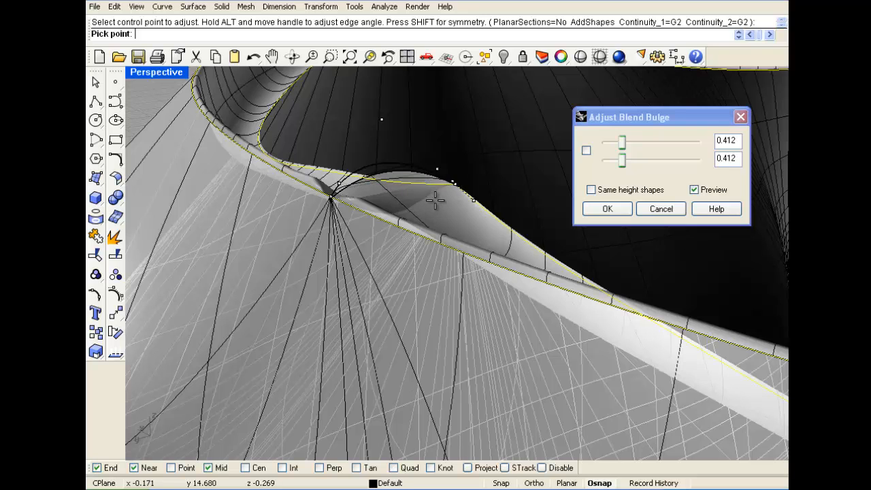
{"action": "left_click", "coordinate": [443, 201]}
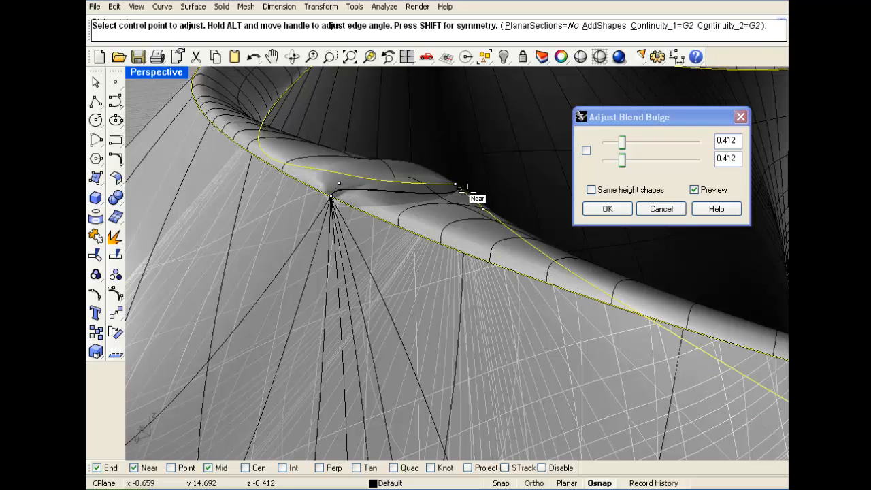
{"action": "right_click_drag", "start_coordinate": [463, 213], "coordinate": [431, 238]}
{"action": "scroll", "coordinate": [431, 235], "scroll_direction": "down", "scroll_amount": 5}
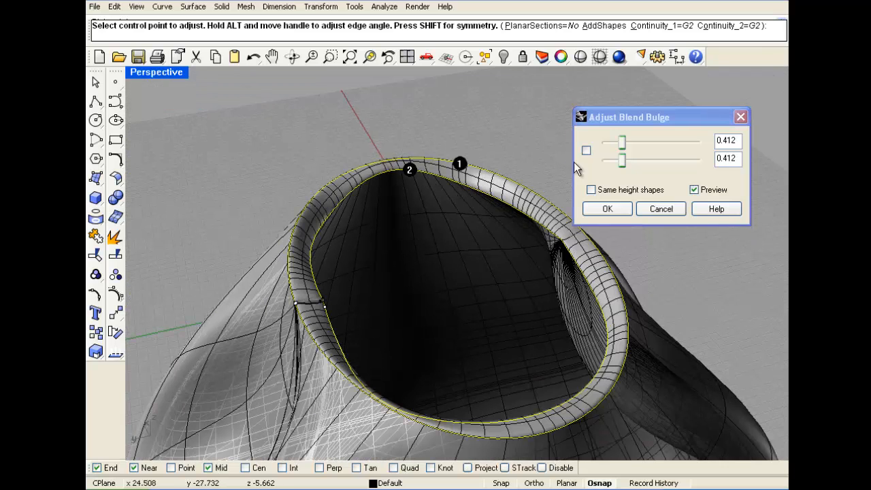
Step: Set the blend bulges to 0.59 and 0.642, create the rim blend, and inspect it around the opening
{"action": "left_click_drag", "start_coordinate": [622, 143], "coordinate": [635, 149]}
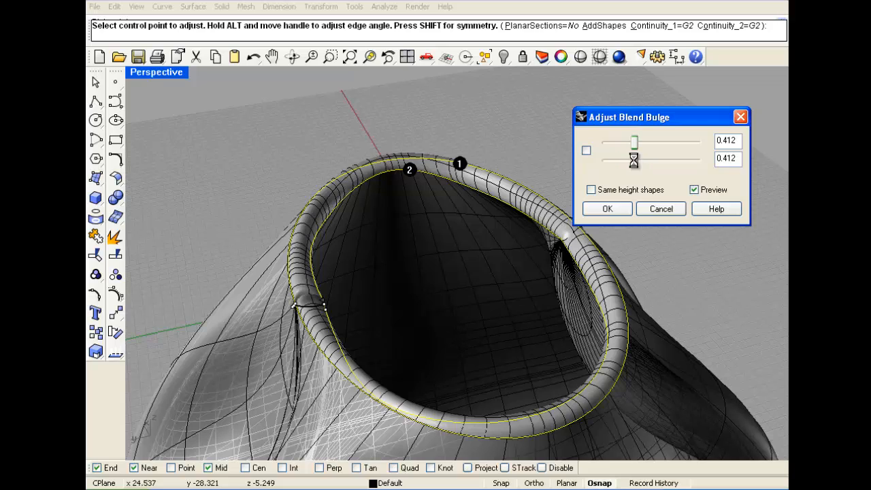
{"action": "left_click_drag", "start_coordinate": [330, 304], "coordinate": [353, 307]}
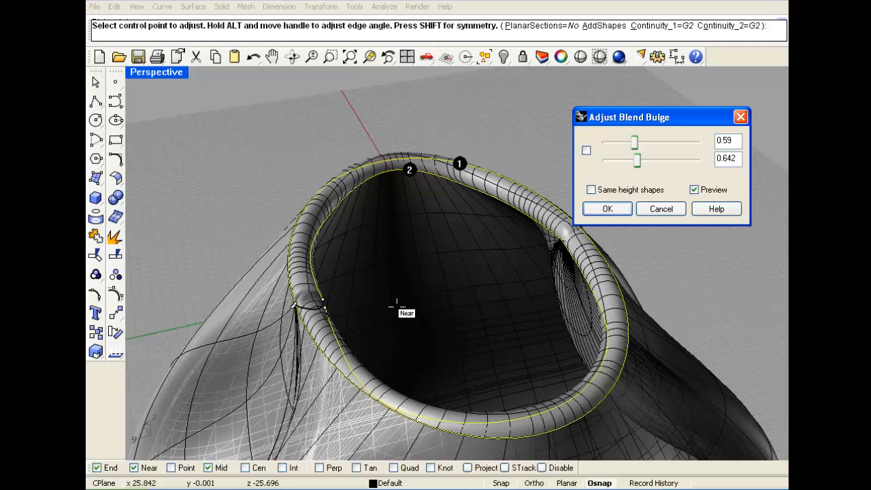
{"action": "left_click", "coordinate": [610, 209]}
{"action": "scroll", "coordinate": [565, 248], "scroll_direction": "up", "scroll_amount": 5}
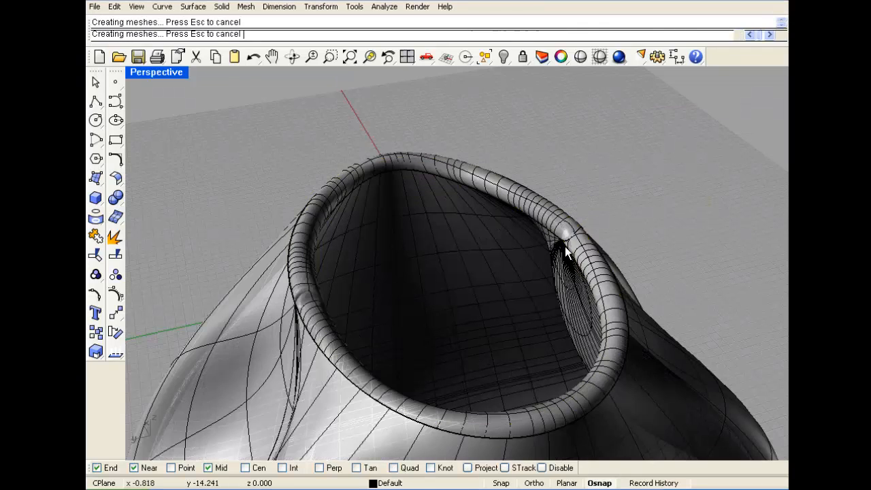
{"action": "scroll", "coordinate": [504, 258], "scroll_direction": "up", "scroll_amount": 3}
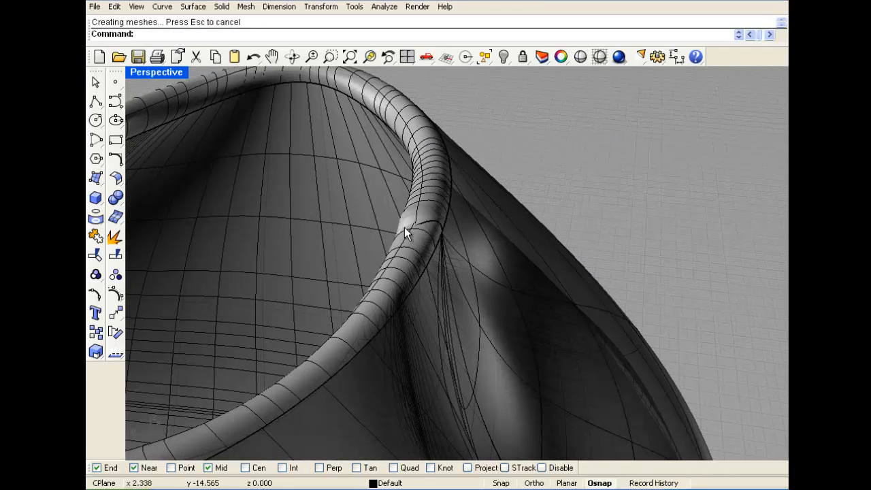
{"action": "scroll", "coordinate": [511, 246], "scroll_direction": "down", "scroll_amount": 5}
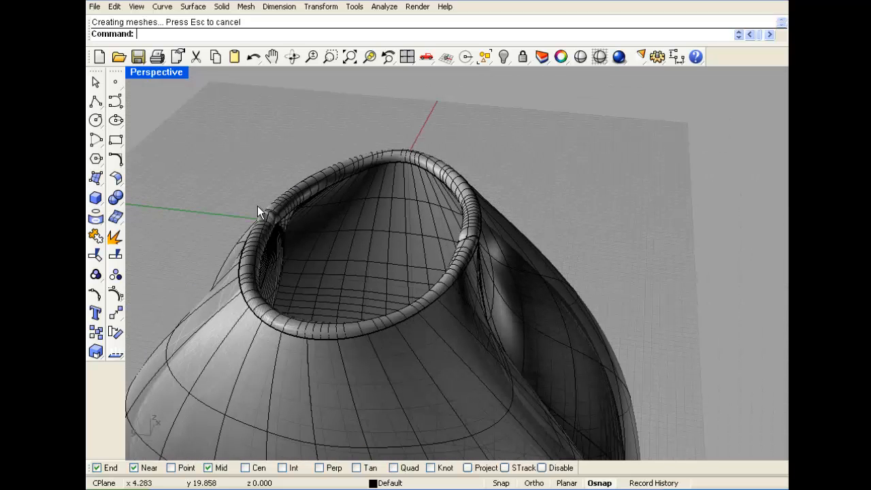
Step: Delete the rim blend surface and the offset inner wall, leaving only the outer vessel surface
{"action": "left_click", "coordinate": [287, 207]}
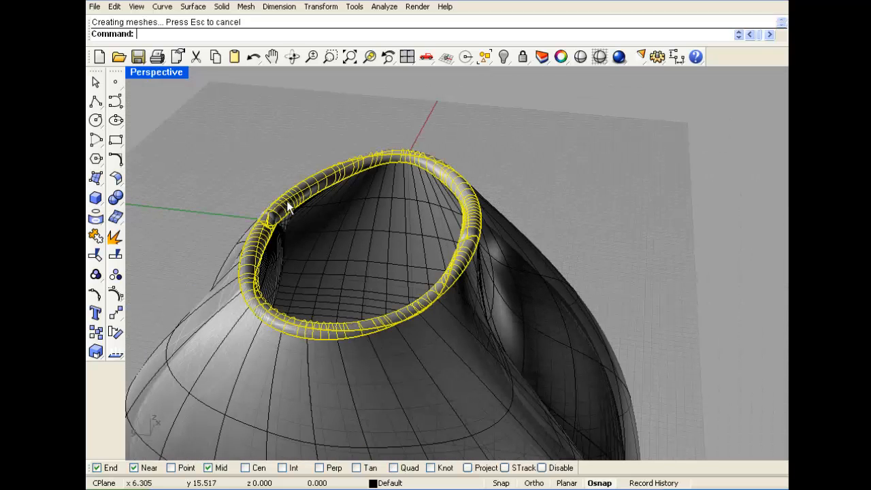
{"action": "key", "text": "Delete"}
{"action": "left_click", "coordinate": [310, 216]}
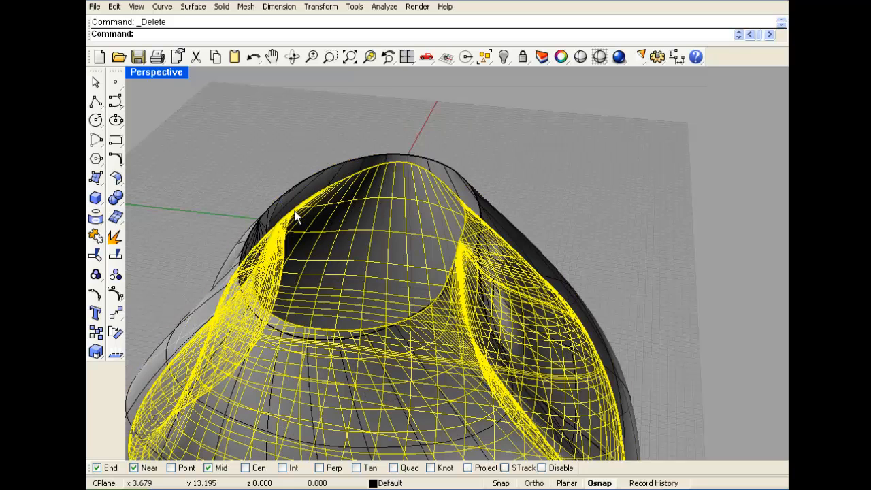
{"action": "key", "text": "Delete"}
{"action": "scroll", "coordinate": [402, 221], "scroll_direction": "down", "scroll_amount": 3}
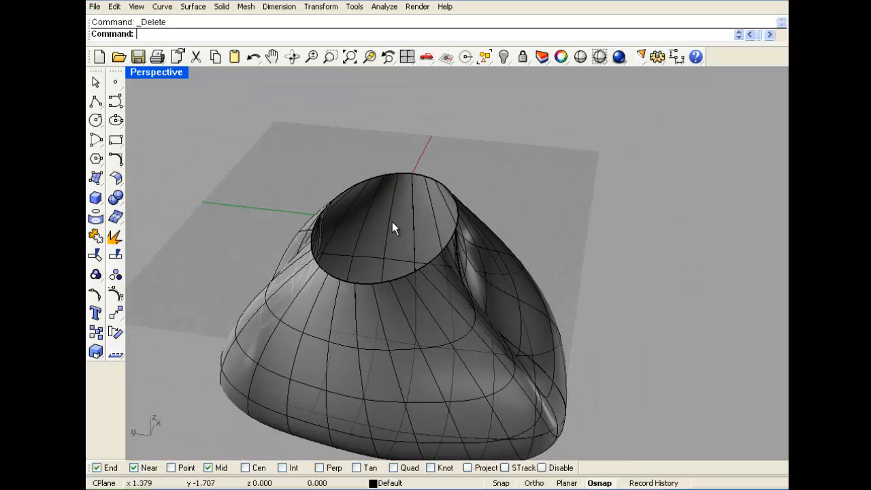
{"action": "right_click_drag", "start_coordinate": [385, 225], "coordinate": [399, 189]}
Step: Cap the planar holes of the outer vessel surface and check the closed top opening
{"action": "left_click", "coordinate": [398, 188]}
{"action": "left_click", "coordinate": [222, 8]}
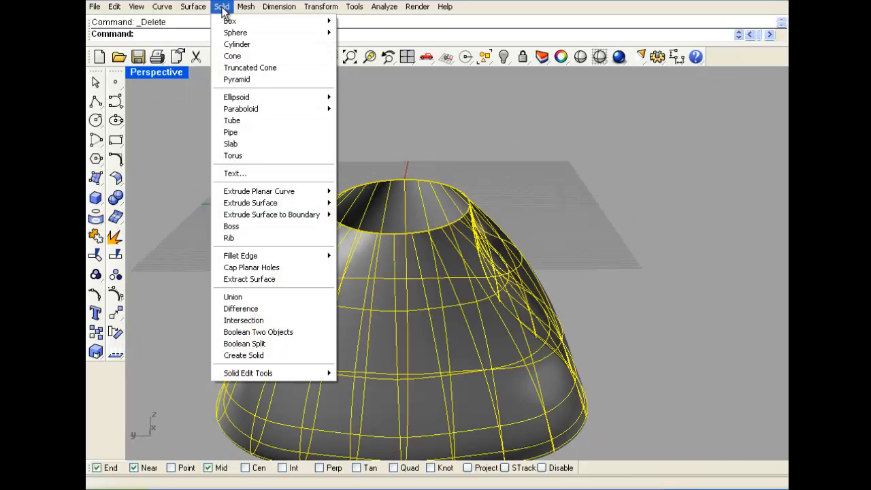
{"action": "left_click", "coordinate": [297, 270]}
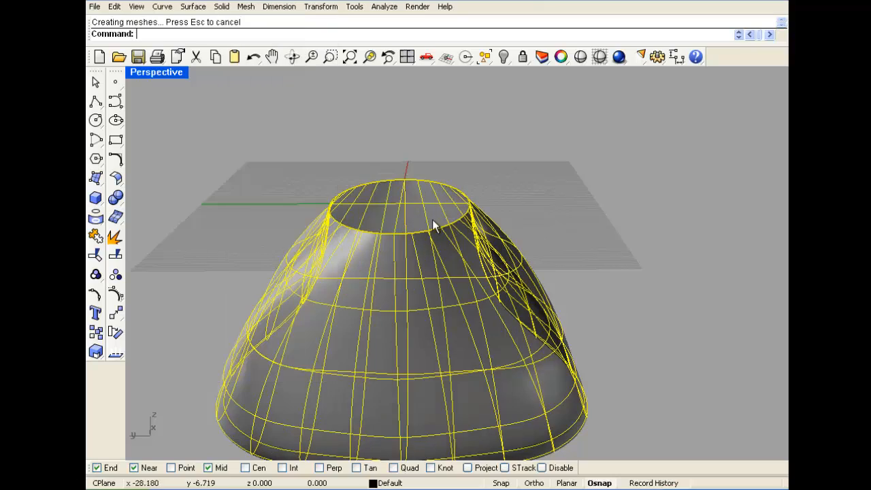
{"action": "left_click", "coordinate": [533, 151]}
{"action": "right_click_drag", "start_coordinate": [534, 151], "coordinate": [425, 188]}
{"action": "left_click", "coordinate": [386, 193]}
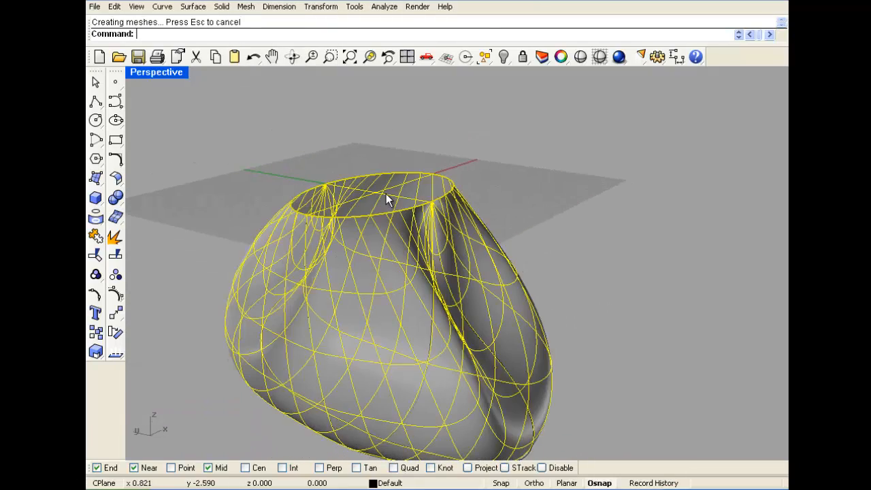
Step: Undo the cap on the vessel and deselect the surface
{"action": "key", "text": "ctrl+z"}
{"action": "left_click", "coordinate": [440, 152]}
{"action": "scroll", "coordinate": [308, 227], "scroll_direction": "up", "scroll_amount": 4}
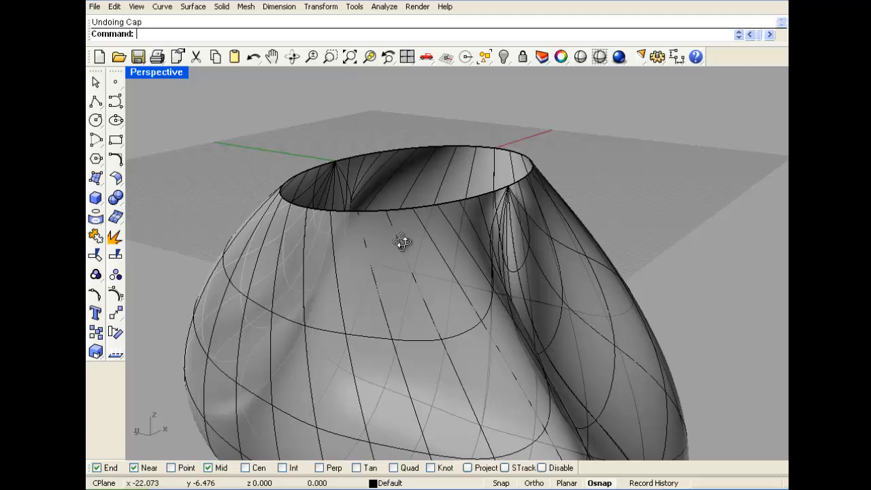
{"action": "right_click_drag", "start_coordinate": [403, 242], "coordinate": [467, 241]}
{"action": "scroll", "coordinate": [466, 240], "scroll_direction": "down", "scroll_amount": 4}
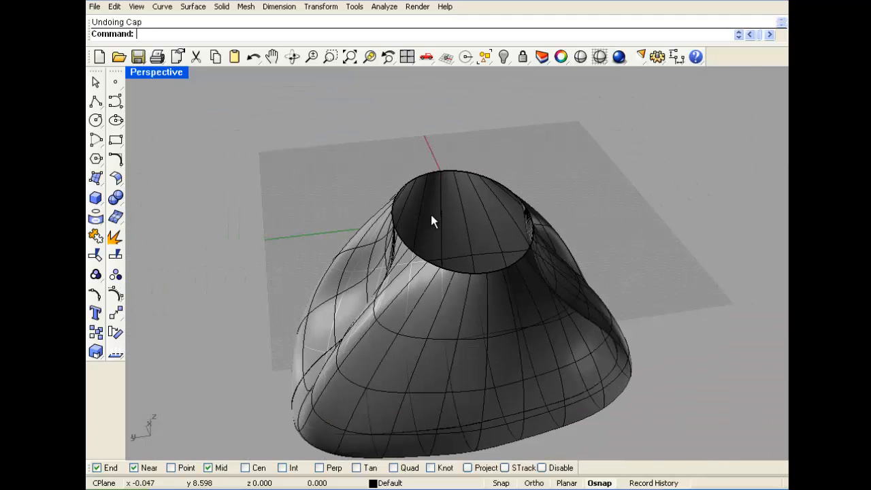
Step: Set up a Patch surface using the curve around the vessel's top opening as its boundary
{"action": "left_click", "coordinate": [221, 6]}
{"action": "mouse_move", "coordinate": [246, 6]}
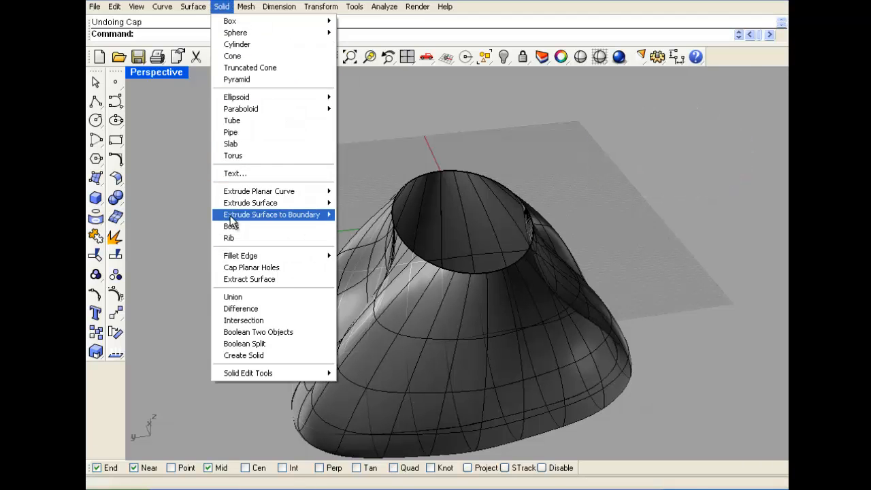
{"action": "mouse_move", "coordinate": [193, 6]}
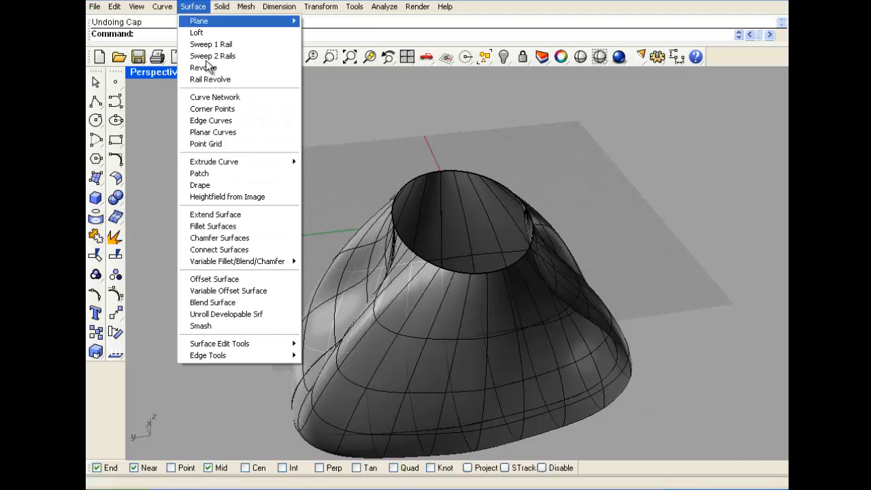
{"action": "left_click", "coordinate": [218, 175]}
{"action": "left_click", "coordinate": [442, 170]}
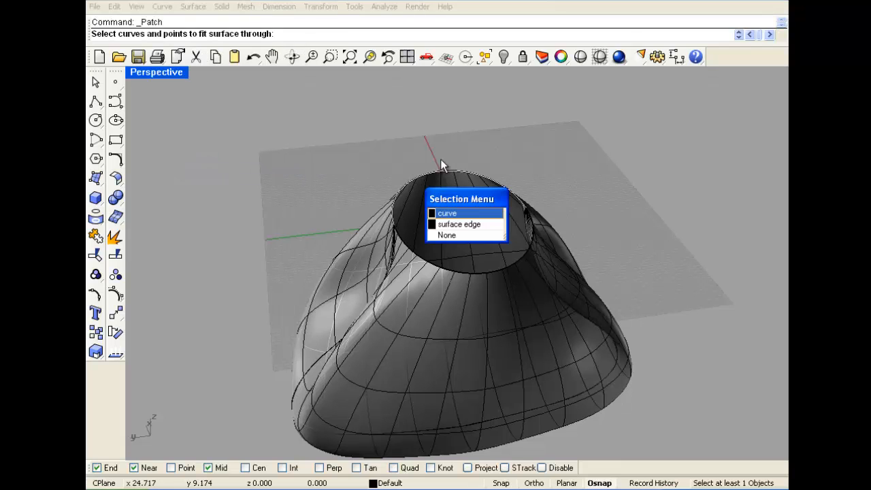
{"action": "left_click", "coordinate": [461, 215]}
{"action": "scroll", "coordinate": [412, 237], "scroll_direction": "up", "scroll_amount": 2}
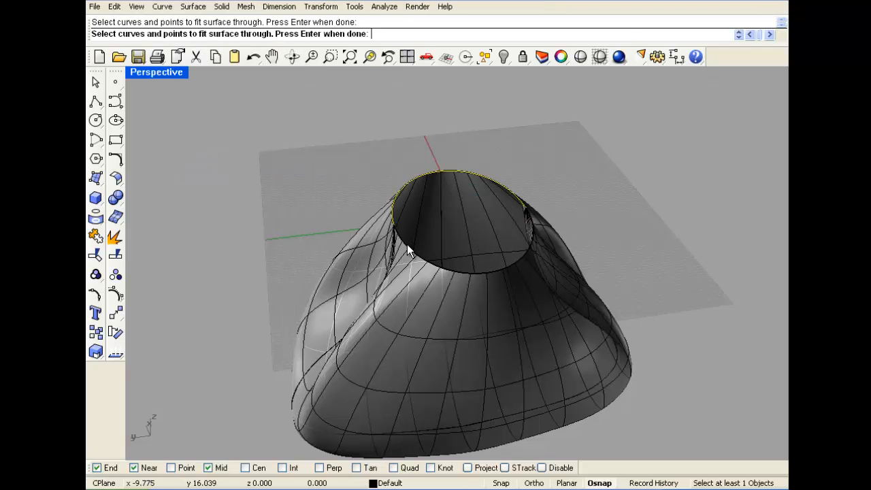
{"action": "scroll", "coordinate": [407, 239], "scroll_direction": "up", "scroll_amount": 2}
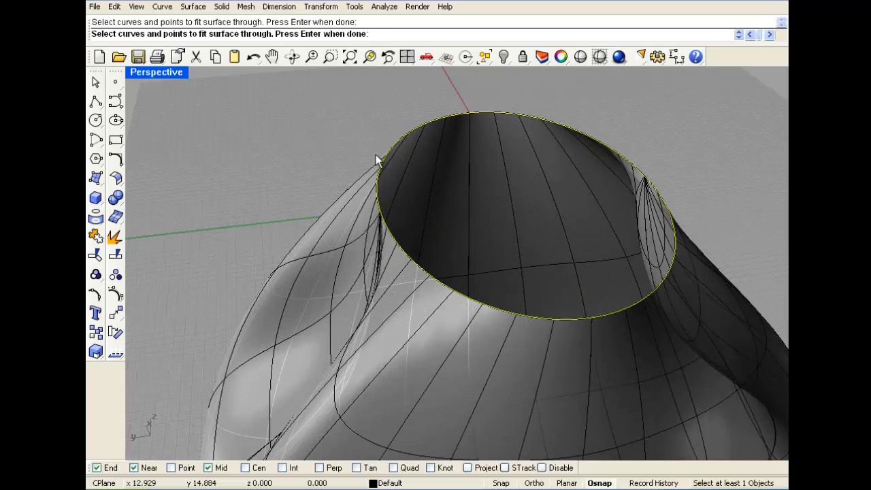
{"action": "key", "text": "Return"}
Step: Create the patch with 10 U and V spans, stiffness 1, Adjust tangency on and Automatic trim off
{"action": "left_click_drag", "start_coordinate": [528, 115], "coordinate": [187, 72]}
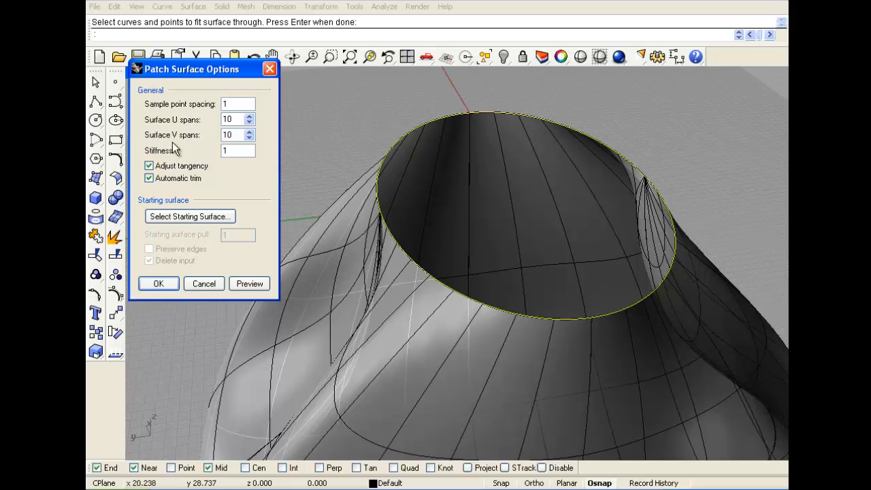
{"action": "left_click", "coordinate": [251, 283]}
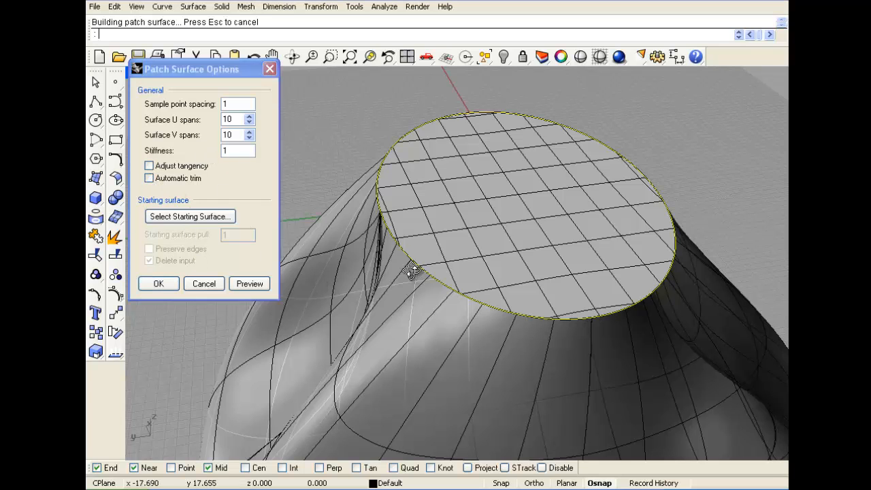
{"action": "right_click_drag", "start_coordinate": [408, 269], "coordinate": [406, 296]}
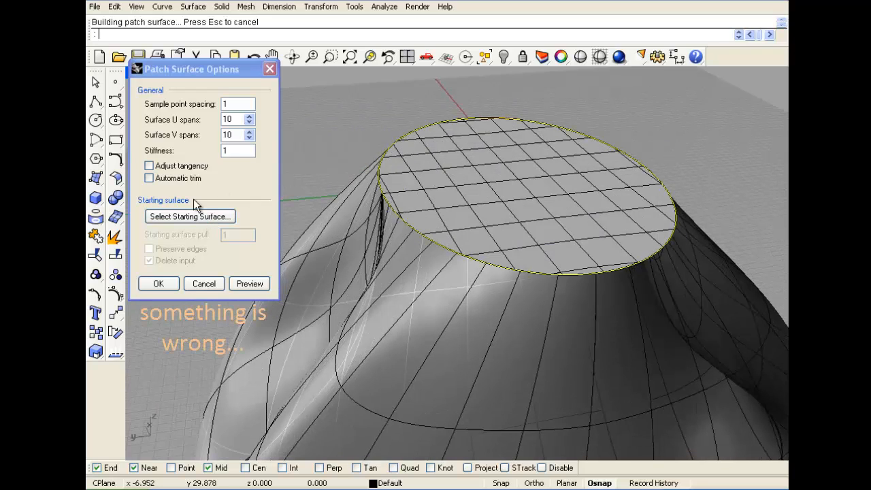
{"action": "left_click", "coordinate": [171, 168]}
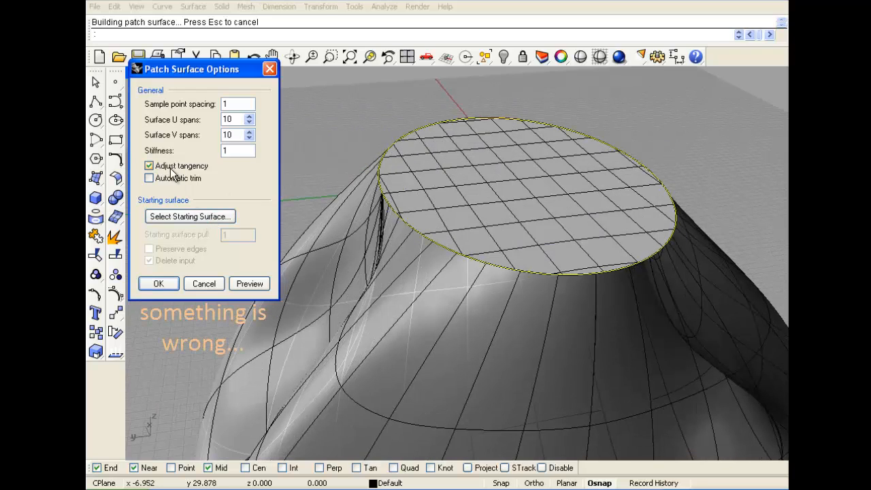
{"action": "left_click", "coordinate": [170, 282]}
{"action": "right_click_drag", "start_coordinate": [352, 230], "coordinate": [332, 249]}
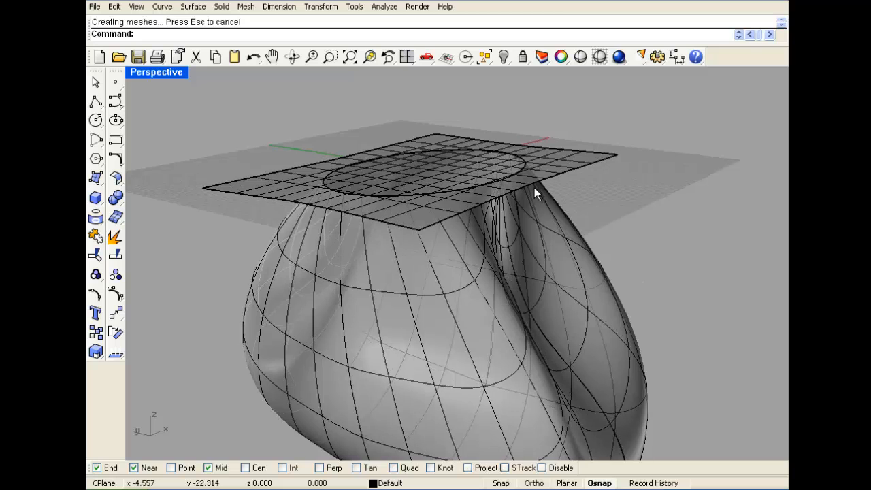
Step: Delete the untrimmed flat patch covering the vessel's top opening
{"action": "scroll", "coordinate": [492, 184], "scroll_direction": "up", "scroll_amount": 5}
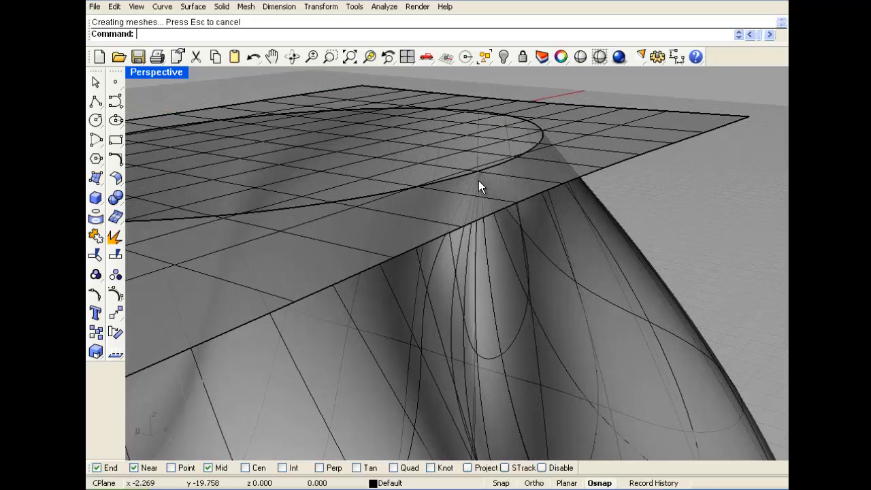
{"action": "left_click", "coordinate": [479, 178]}
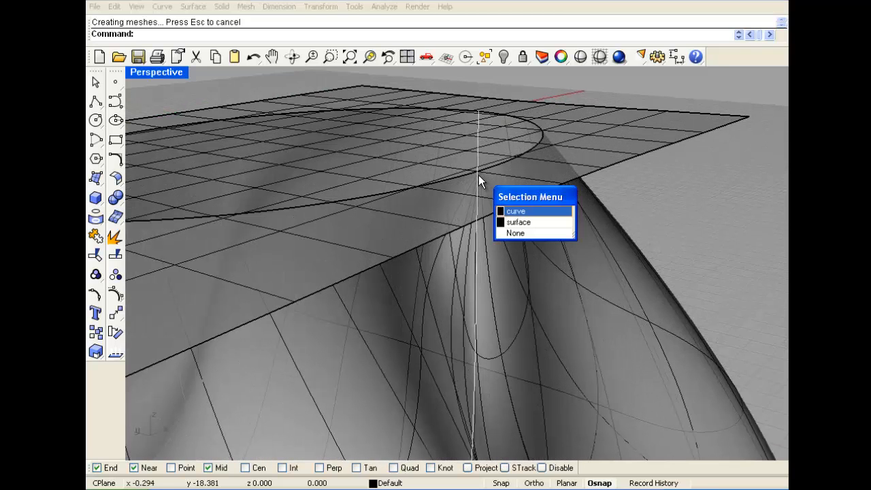
{"action": "left_click", "coordinate": [489, 168]}
{"action": "scroll", "coordinate": [489, 169], "scroll_direction": "down", "scroll_amount": 3}
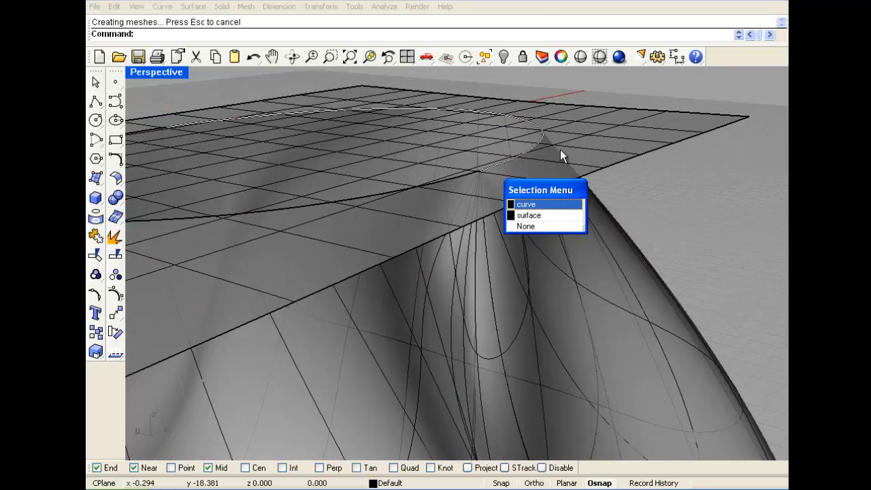
{"action": "left_click", "coordinate": [722, 145]}
{"action": "scroll", "coordinate": [722, 145], "scroll_direction": "down", "scroll_amount": 3}
{"action": "right_click_drag", "start_coordinate": [610, 108], "coordinate": [629, 155]}
{"action": "left_click", "coordinate": [639, 134]}
{"action": "key", "text": "Delete"}
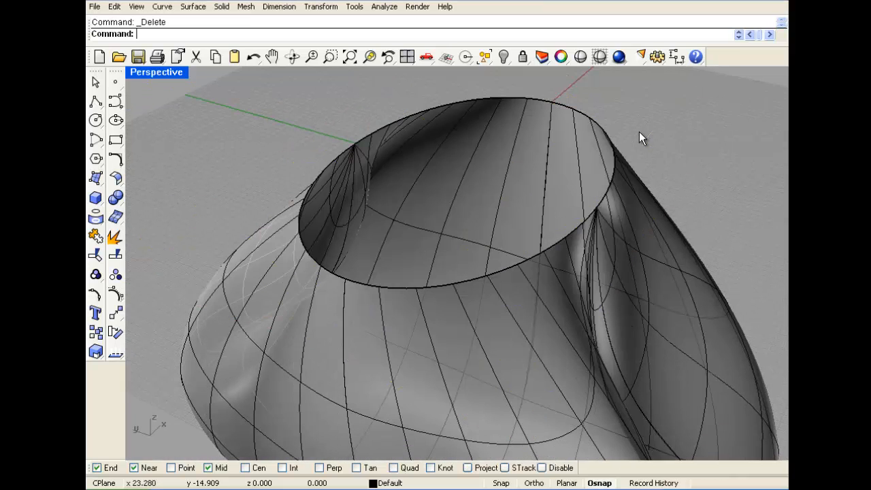
Step: Examine the vessel's rim where the surface lines converge and check which curve and surface lie there
{"action": "right_click_drag", "start_coordinate": [355, 246], "coordinate": [389, 215]}
{"action": "scroll", "coordinate": [485, 180], "scroll_direction": "down", "scroll_amount": 3}
{"action": "right_click_drag", "start_coordinate": [471, 199], "coordinate": [400, 196]}
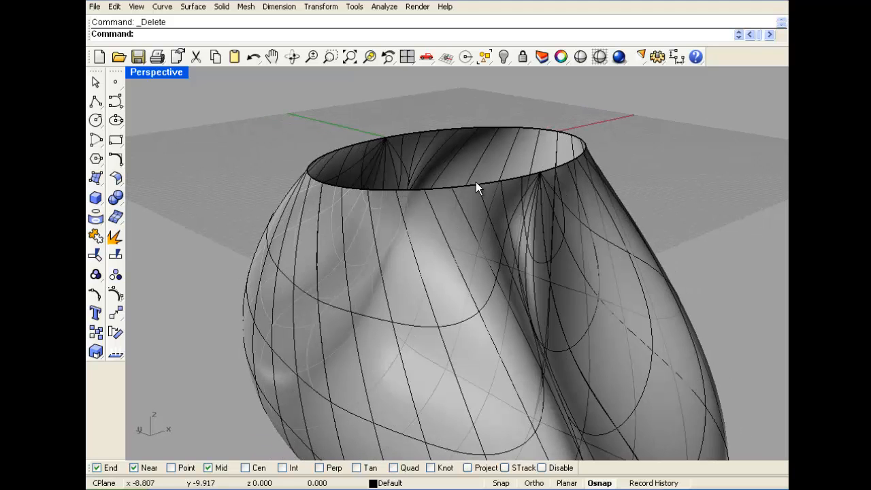
{"action": "scroll", "coordinate": [549, 174], "scroll_direction": "up", "scroll_amount": 10}
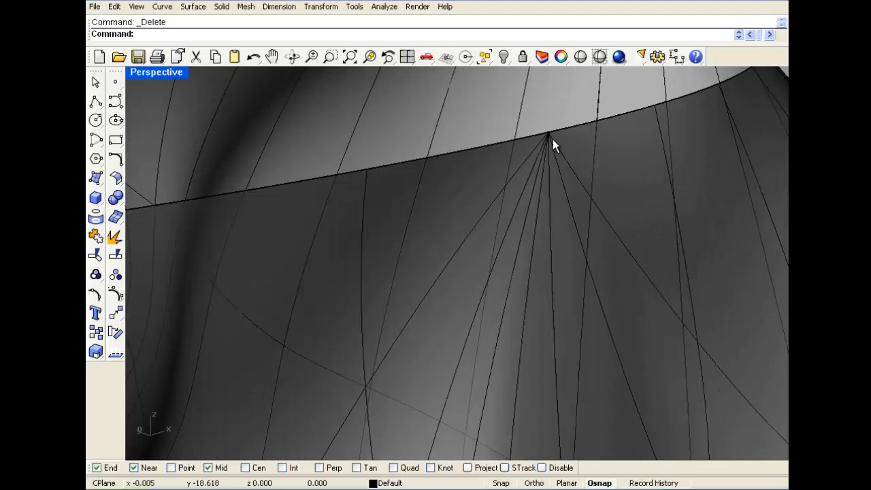
{"action": "scroll", "coordinate": [553, 139], "scroll_direction": "up", "scroll_amount": 4}
{"action": "right_click_drag", "start_coordinate": [546, 111], "coordinate": [550, 142]}
{"action": "scroll", "coordinate": [550, 142], "scroll_direction": "down", "scroll_amount": 4}
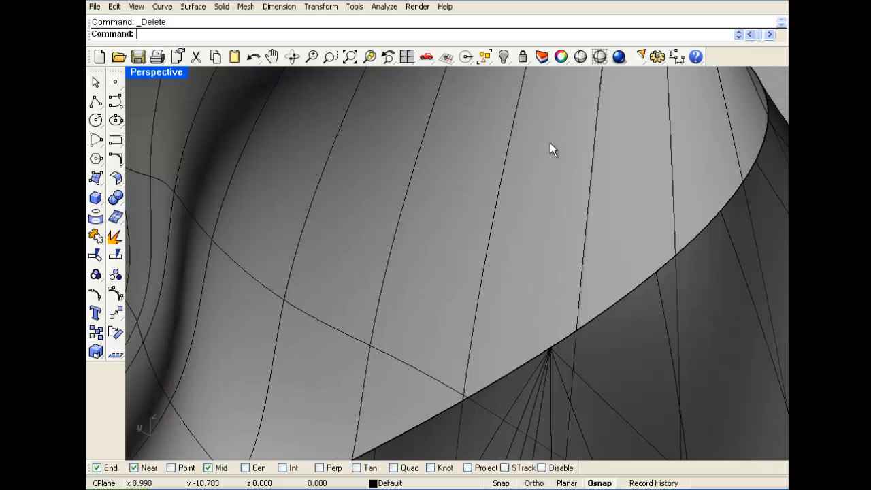
{"action": "scroll", "coordinate": [550, 142], "scroll_direction": "down", "scroll_amount": 3}
{"action": "scroll", "coordinate": [540, 257], "scroll_direction": "up", "scroll_amount": 3}
{"action": "scroll", "coordinate": [563, 292], "scroll_direction": "up", "scroll_amount": 4}
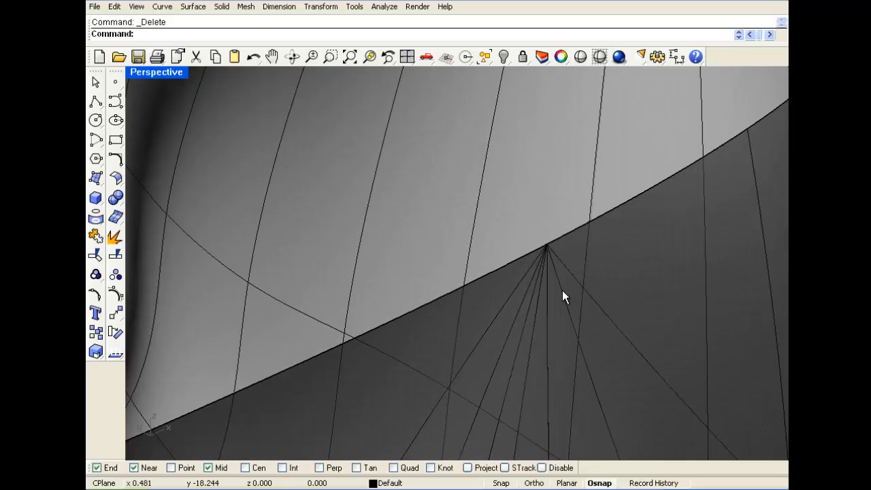
{"action": "left_click", "coordinate": [545, 248]}
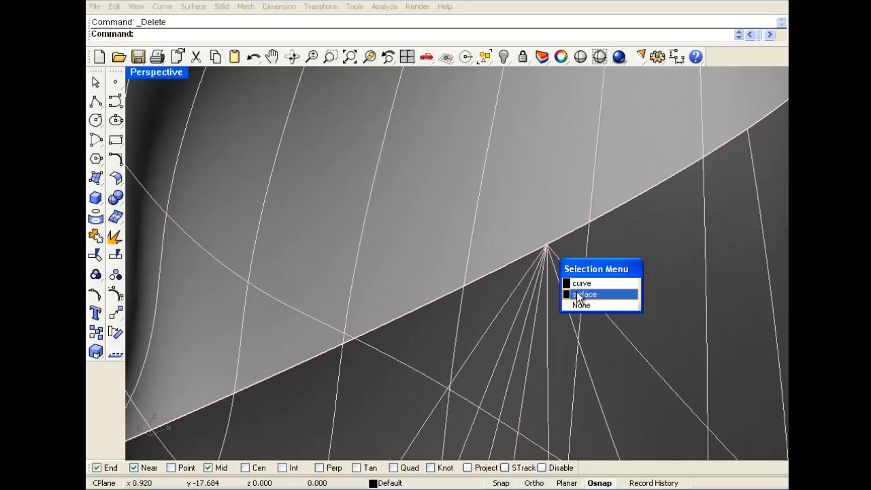
{"action": "key", "text": "Escape"}
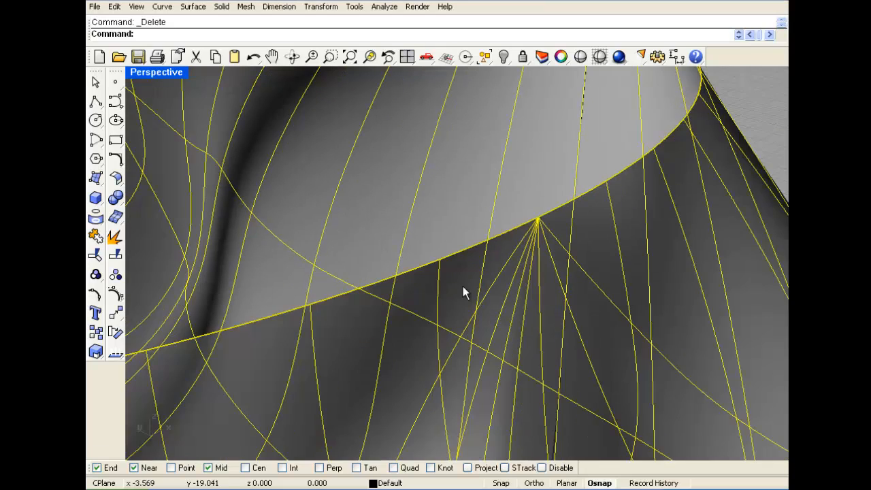
{"action": "scroll", "coordinate": [463, 292], "scroll_direction": "down", "scroll_amount": 6}
{"action": "left_click", "coordinate": [335, 148]}
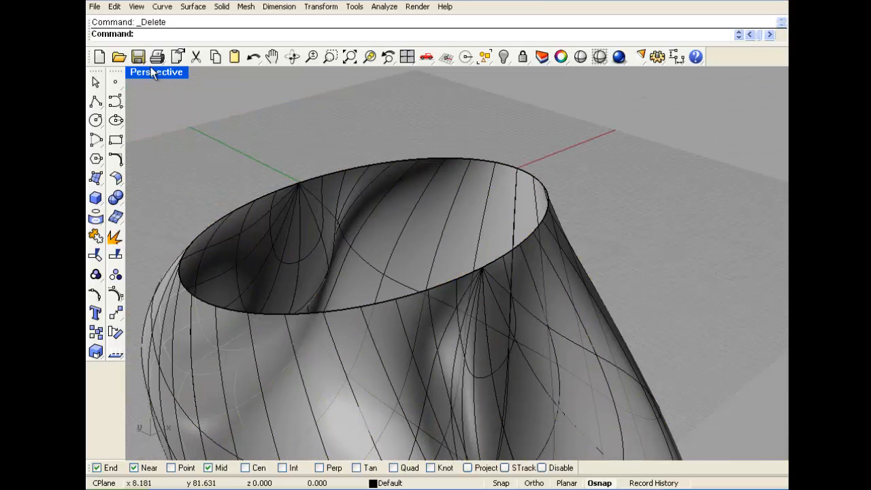
Step: Join the two curves around the vessel's top opening into one closed curve
{"action": "left_click", "coordinate": [282, 189]}
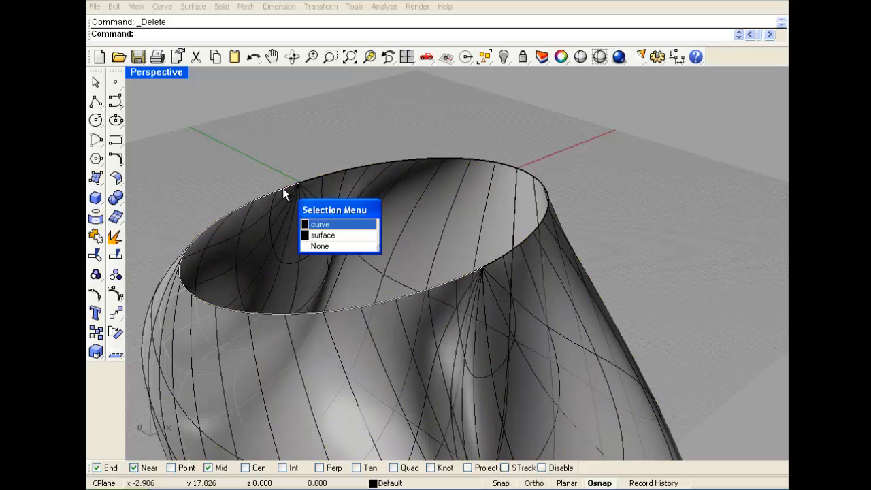
{"action": "left_click", "coordinate": [305, 179]}
{"action": "left_click", "coordinate": [305, 179]}
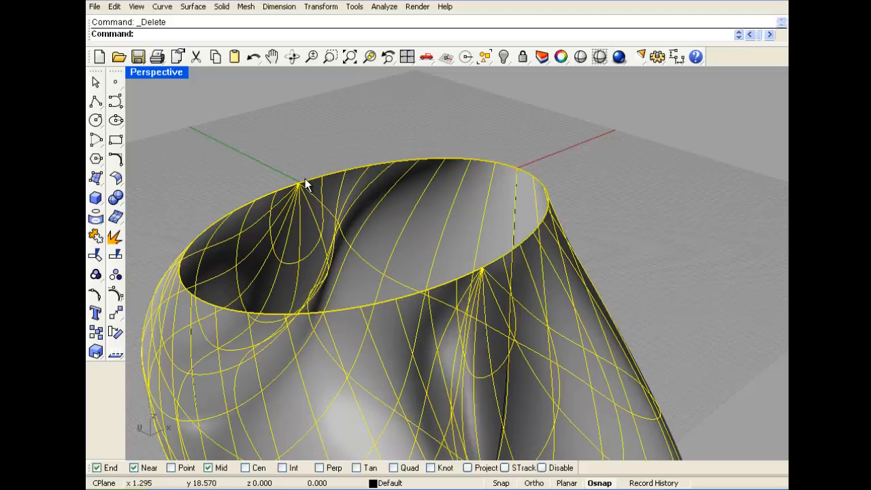
{"action": "left_click", "coordinate": [286, 183]}
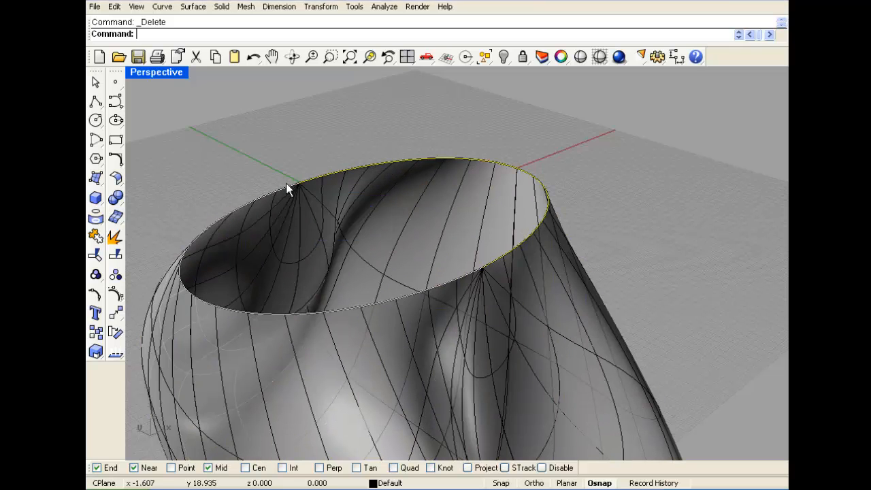
{"action": "left_click", "coordinate": [332, 219]}
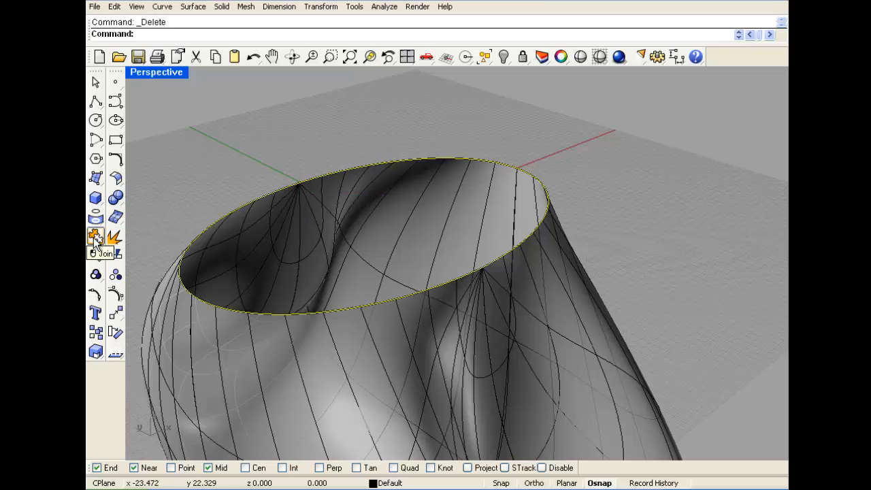
{"action": "left_click", "coordinate": [95, 237]}
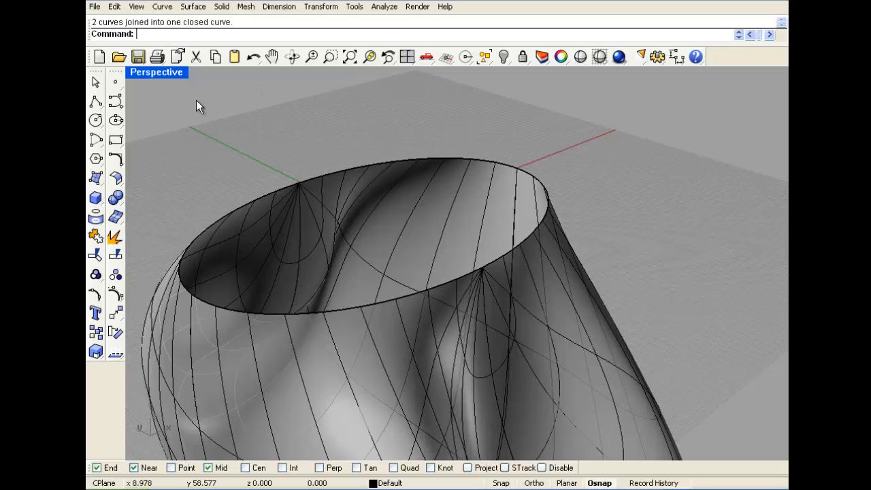
Step: Set up a Patch surface using the vessel's two top surface edges as its boundary instead of the rim curve
{"action": "left_click", "coordinate": [184, 7]}
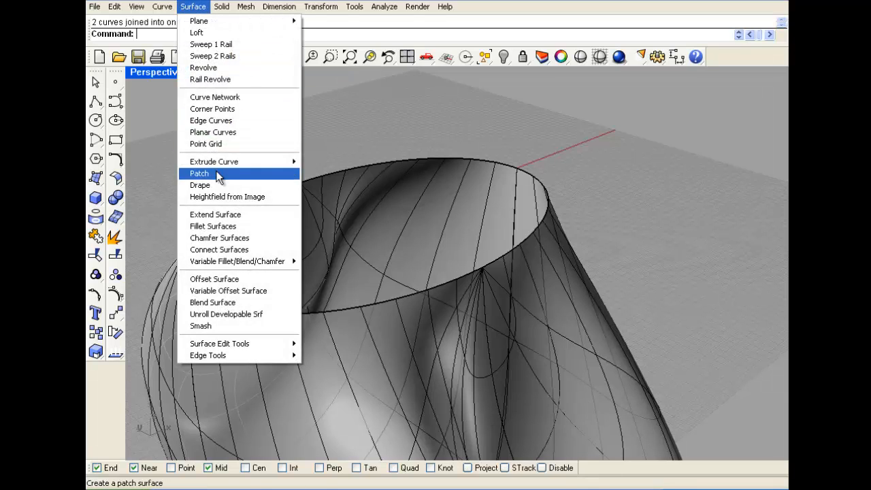
{"action": "left_click", "coordinate": [204, 173]}
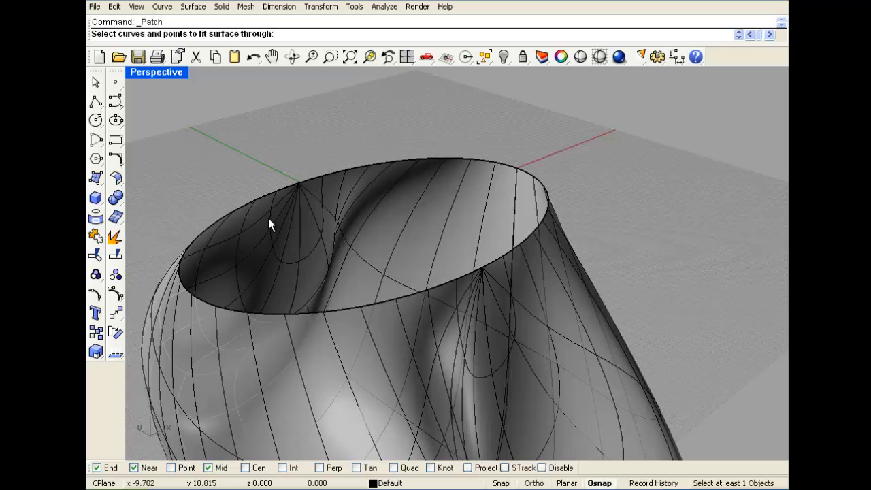
{"action": "left_click", "coordinate": [286, 198]}
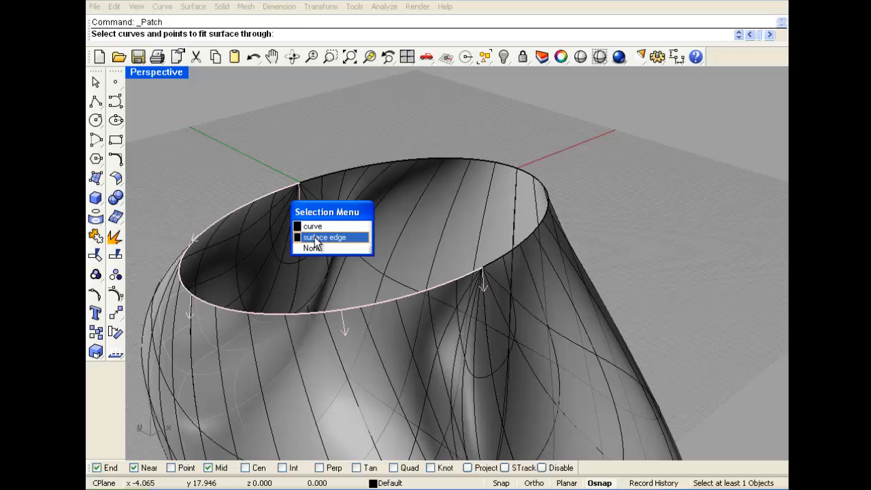
{"action": "left_click", "coordinate": [314, 235]}
{"action": "left_click", "coordinate": [322, 173]}
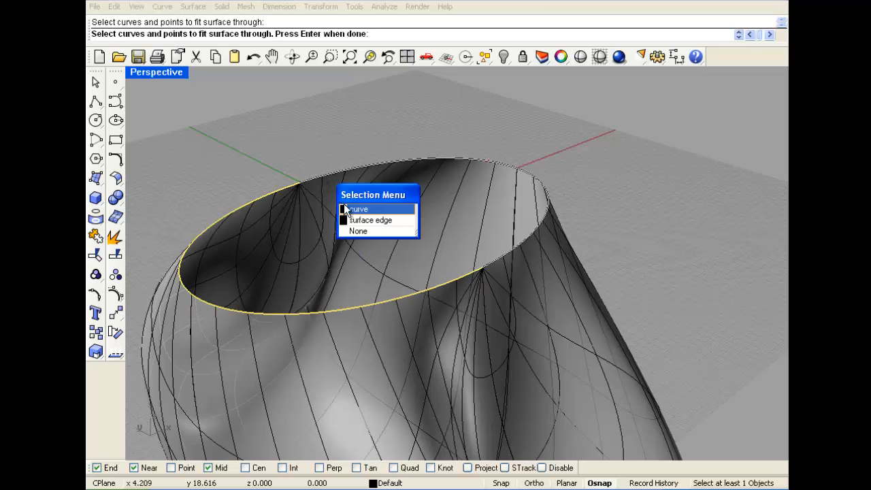
{"action": "left_click", "coordinate": [355, 225]}
{"action": "key", "text": "Return"}
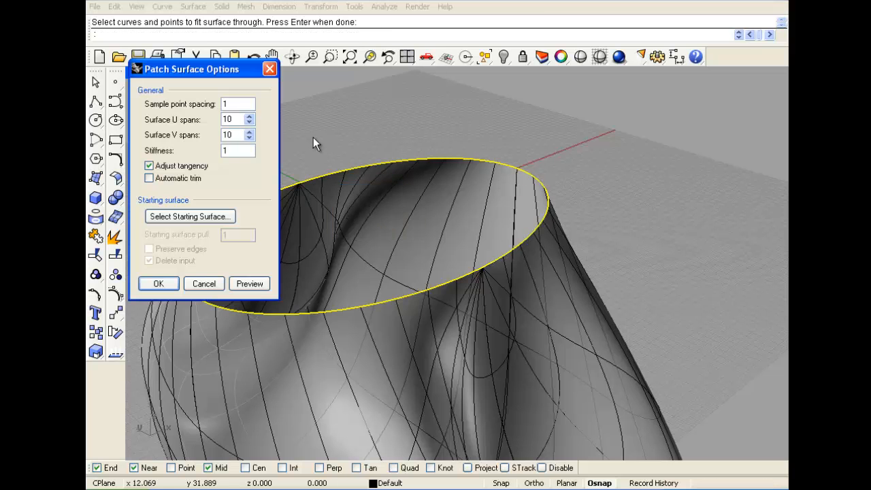
Step: Preview the patch and create it with 10 U and V spans, stiffness 1, Adjust tangency on and Automatic trim on
{"action": "left_click", "coordinate": [249, 284]}
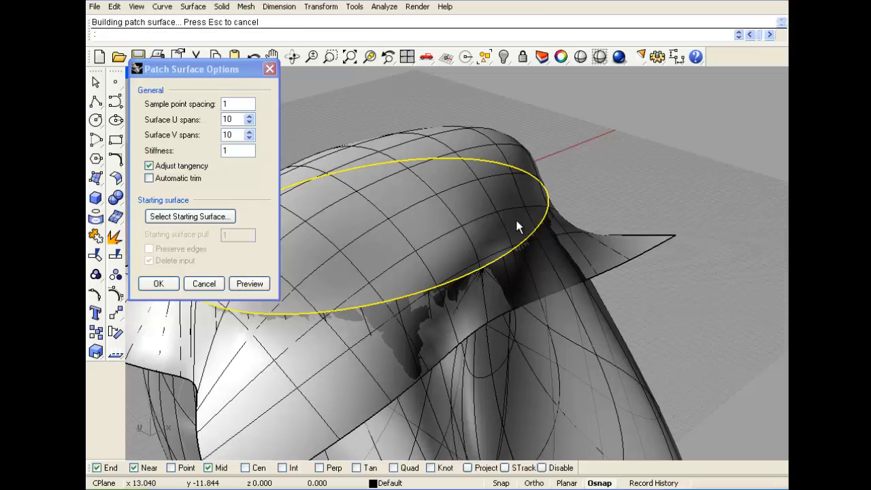
{"action": "right_click_drag", "start_coordinate": [517, 227], "coordinate": [325, 215]}
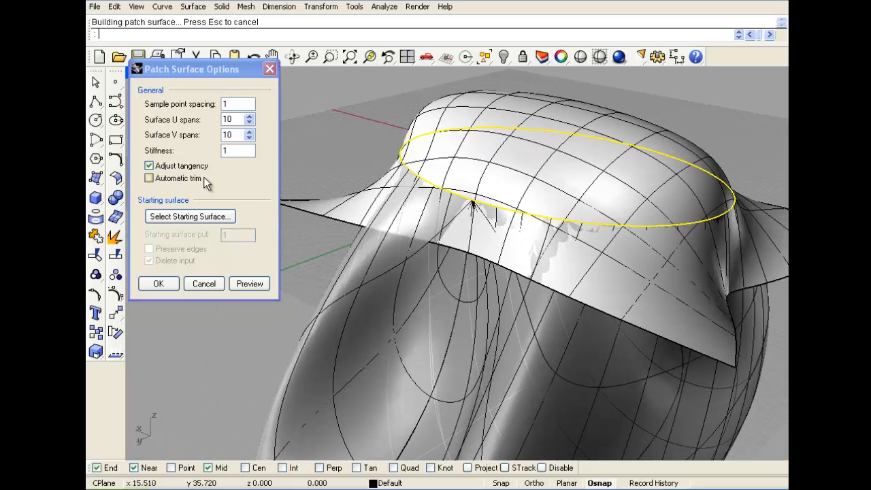
{"action": "left_click", "coordinate": [179, 178]}
{"action": "right_click_drag", "start_coordinate": [392, 203], "coordinate": [531, 180]}
{"action": "left_click", "coordinate": [177, 283]}
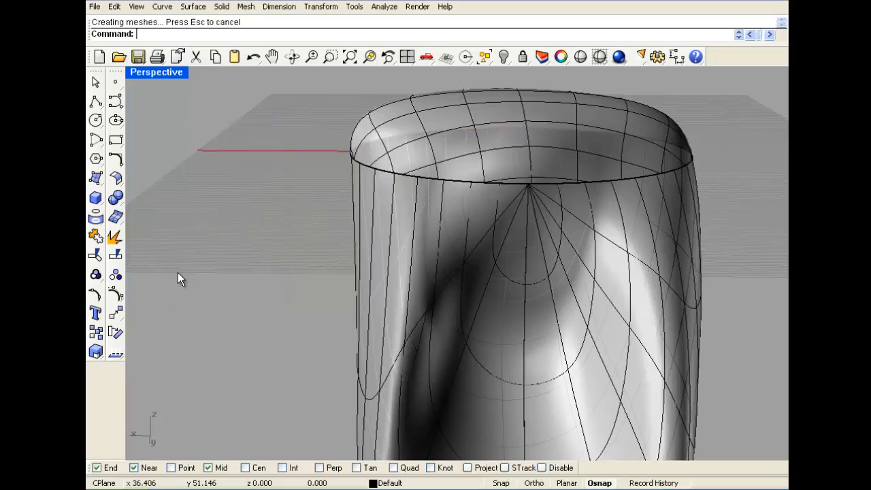
Step: Inspect the seam between the domed patch and the vessel, selecting each surface in turn
{"action": "right_click_drag", "start_coordinate": [179, 276], "coordinate": [363, 179]}
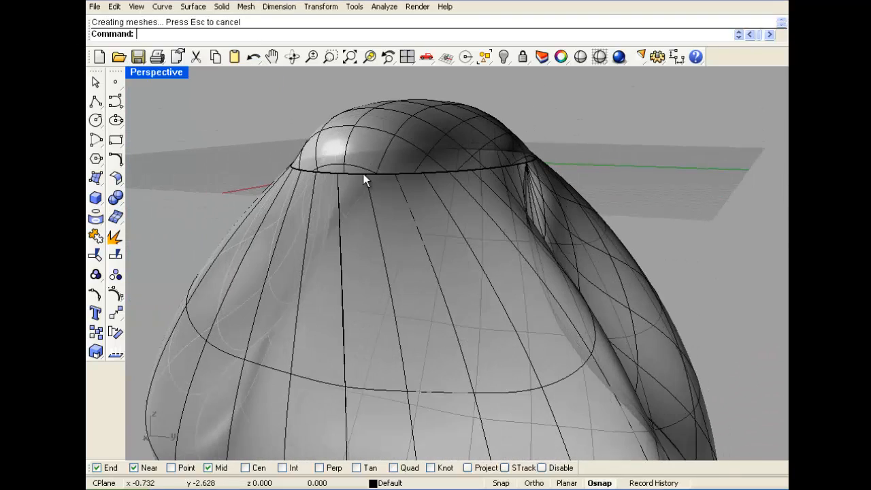
{"action": "right_click_drag", "start_coordinate": [282, 171], "coordinate": [260, 137]}
{"action": "scroll", "coordinate": [328, 170], "scroll_direction": "up", "scroll_amount": 8}
{"action": "left_click", "coordinate": [304, 168]}
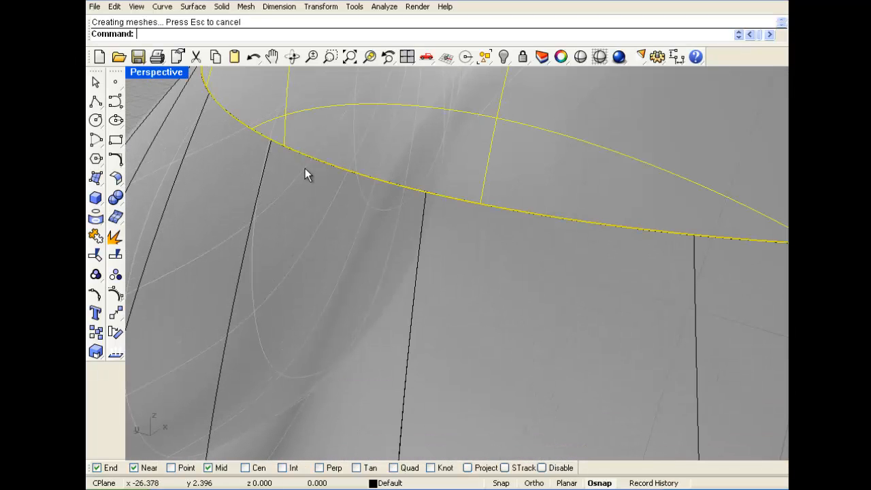
{"action": "left_click", "coordinate": [305, 167]}
{"action": "scroll", "coordinate": [306, 167], "scroll_direction": "down", "scroll_amount": 6}
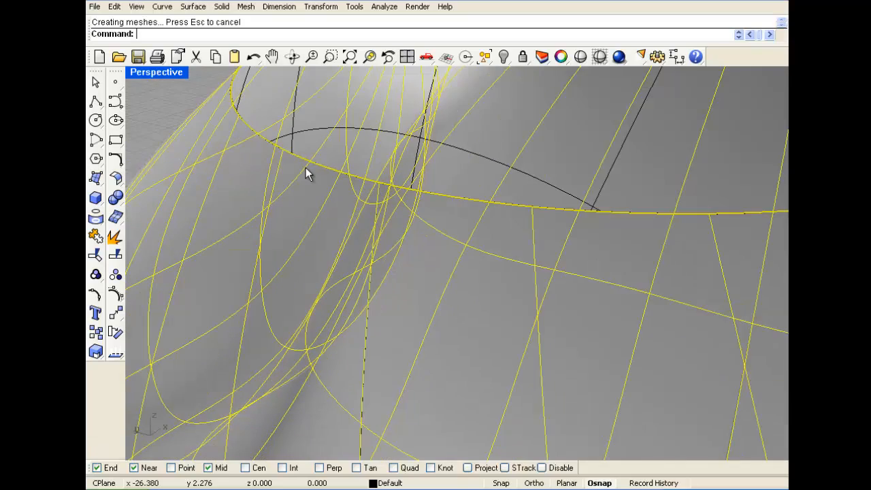
{"action": "scroll", "coordinate": [245, 210], "scroll_direction": "down", "scroll_amount": 5}
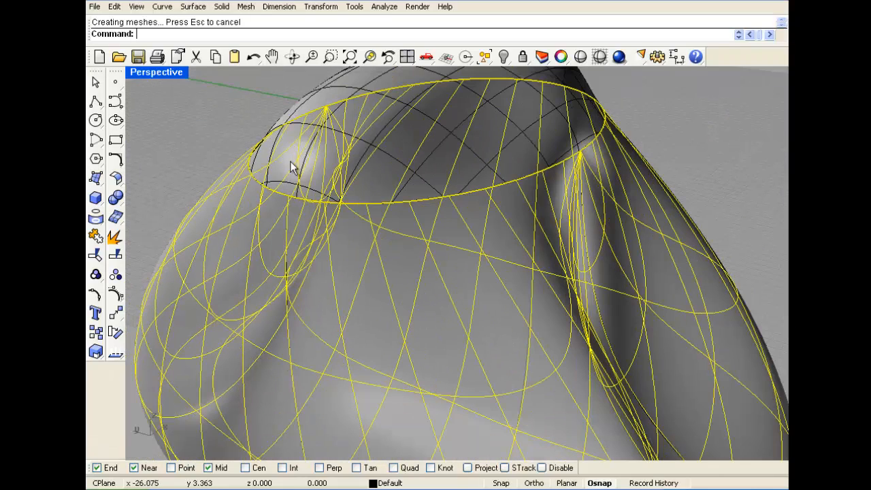
Step: Try selecting the domed patch together with the vessel surface for a Join, and clear the selection
{"action": "left_click", "coordinate": [321, 109], "text": "shift"}
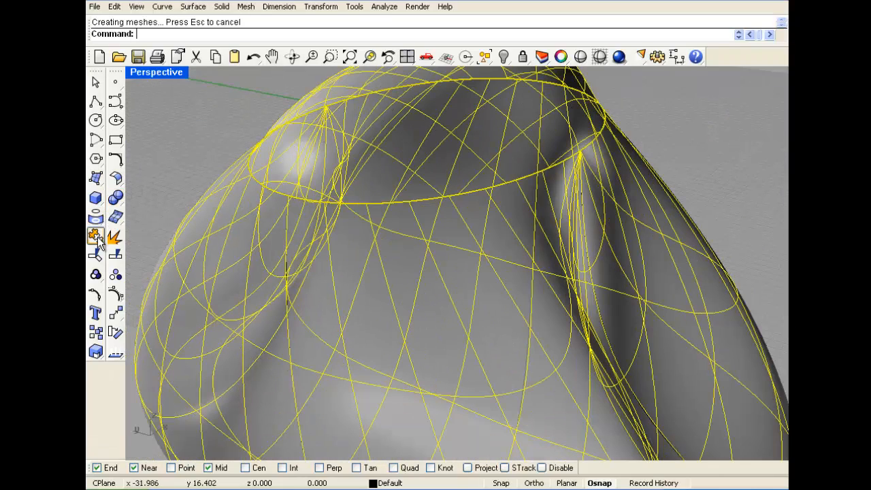
{"action": "left_click", "coordinate": [272, 142]}
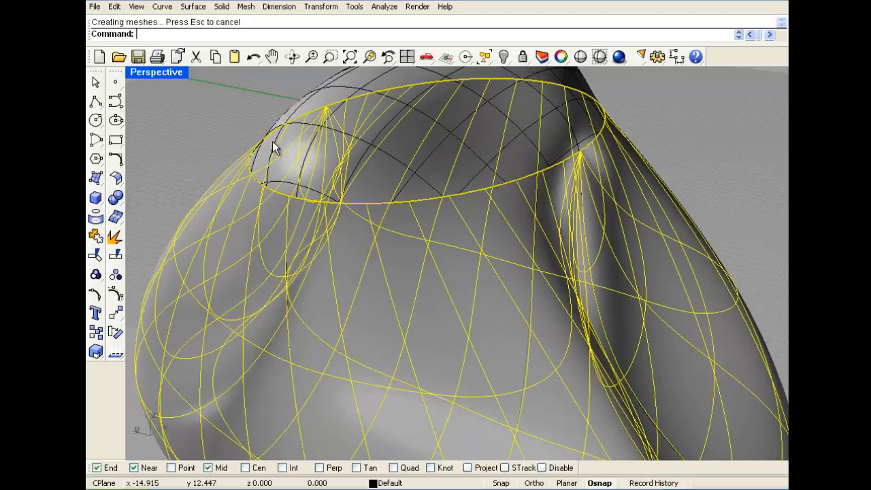
{"action": "left_click", "coordinate": [205, 126]}
{"action": "left_click", "coordinate": [313, 99]}
{"action": "left_click", "coordinate": [266, 212], "text": "shift"}
{"action": "left_click", "coordinate": [99, 236]}
{"action": "left_click", "coordinate": [208, 119]}
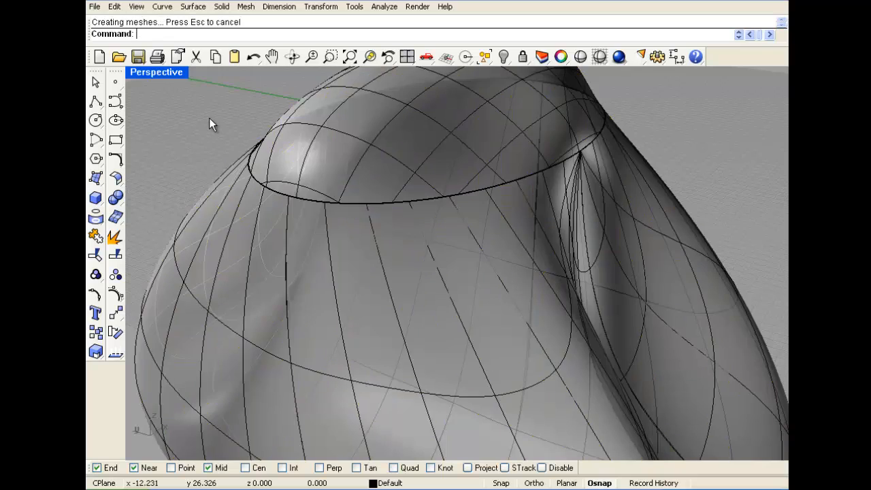
Step: Examine the seam between the domed patch and the vessel from near and far, selecting the surfaces and clearing the selection
{"action": "left_click", "coordinate": [285, 150]}
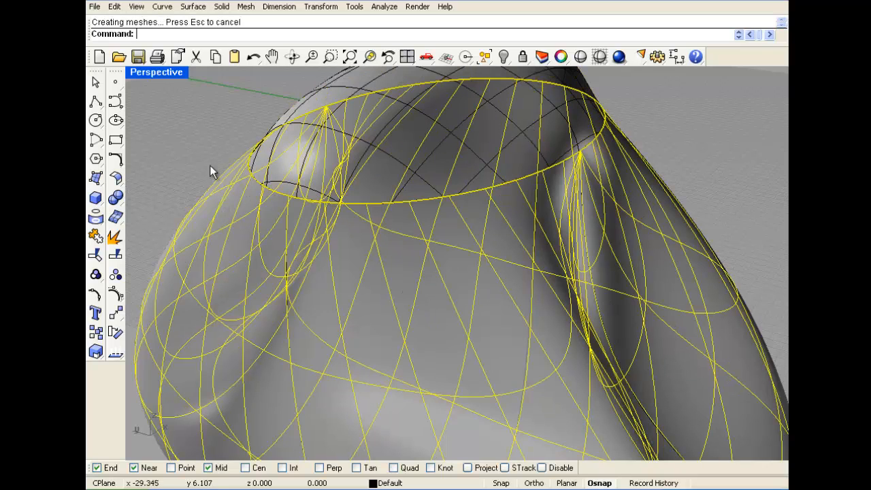
{"action": "scroll", "coordinate": [201, 145], "scroll_direction": "down", "scroll_amount": 5}
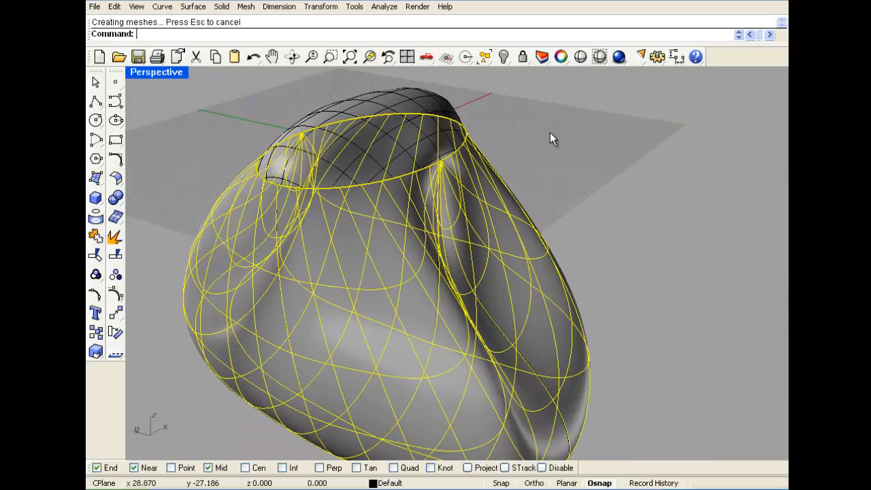
{"action": "left_click", "coordinate": [550, 132]}
{"action": "scroll", "coordinate": [311, 112], "scroll_direction": "up", "scroll_amount": 3}
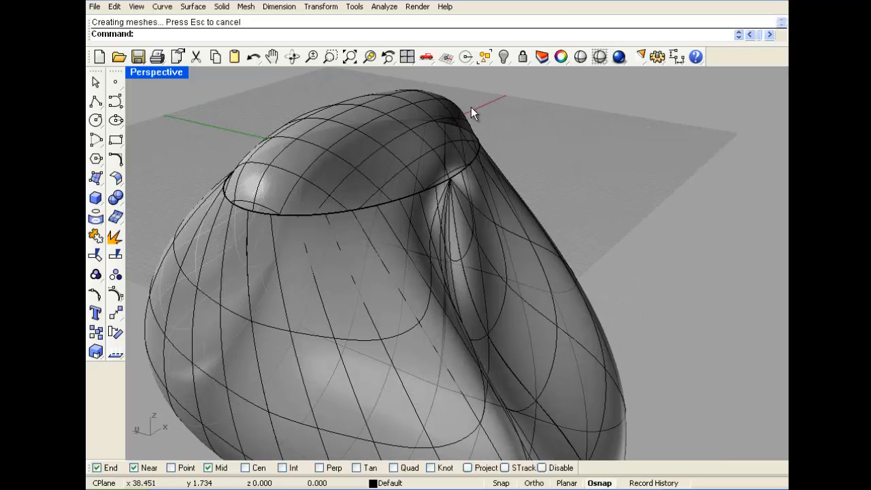
{"action": "left_click", "coordinate": [450, 114]}
{"action": "left_click", "coordinate": [489, 170]}
{"action": "key", "text": "Escape"}
{"action": "scroll", "coordinate": [458, 152], "scroll_direction": "up", "scroll_amount": 3}
Step: Delete the domed patch that closes the vessel's top opening
{"action": "left_click", "coordinate": [436, 108]}
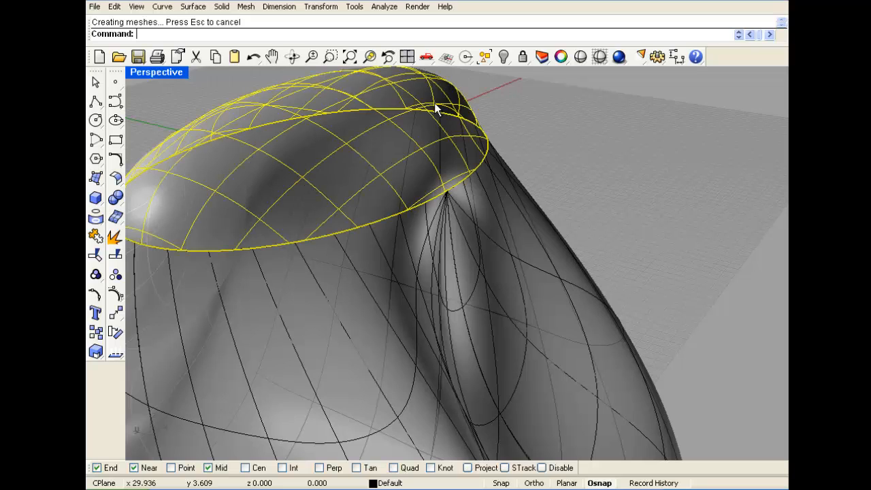
{"action": "key", "text": "Delete"}
{"action": "key", "text": "ctrl+j"}
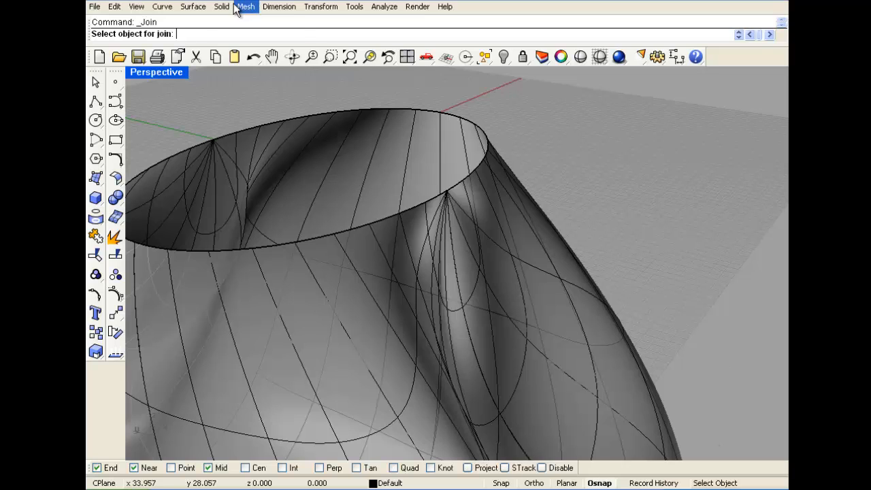
Step: Set up a new Patch surface with the vessel's two top surface edges as its boundary
{"action": "left_click", "coordinate": [192, 6]}
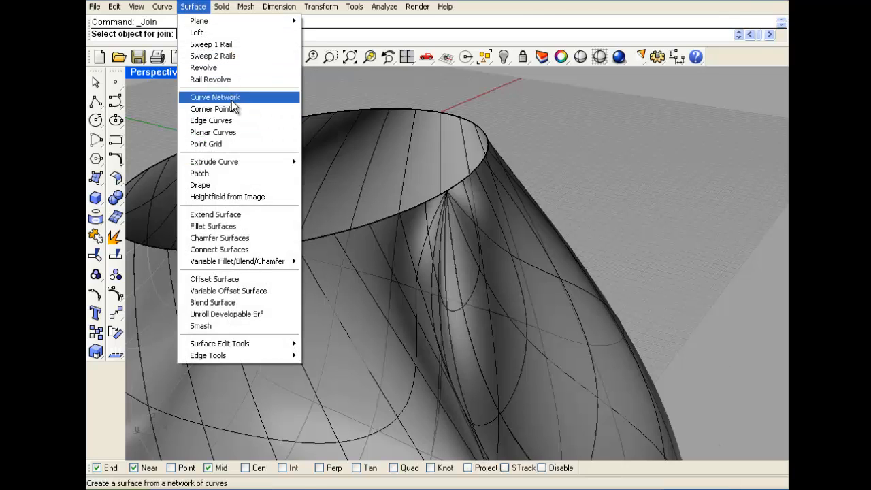
{"action": "left_click", "coordinate": [225, 173]}
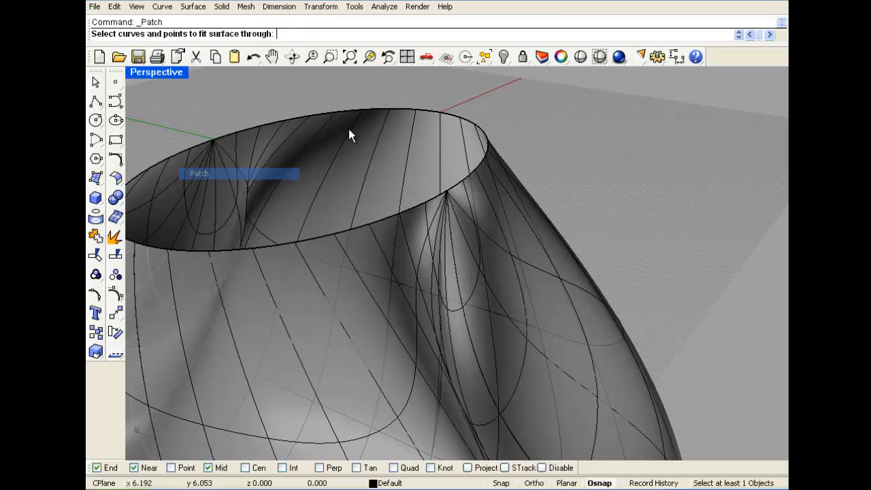
{"action": "left_click", "coordinate": [337, 113]}
{"action": "left_click", "coordinate": [394, 158]}
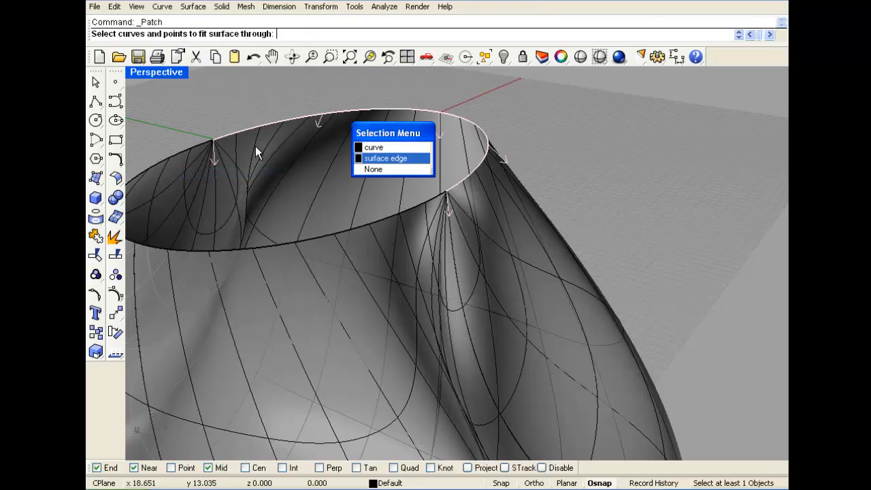
{"action": "left_click", "coordinate": [204, 141]}
{"action": "left_click", "coordinate": [251, 190]}
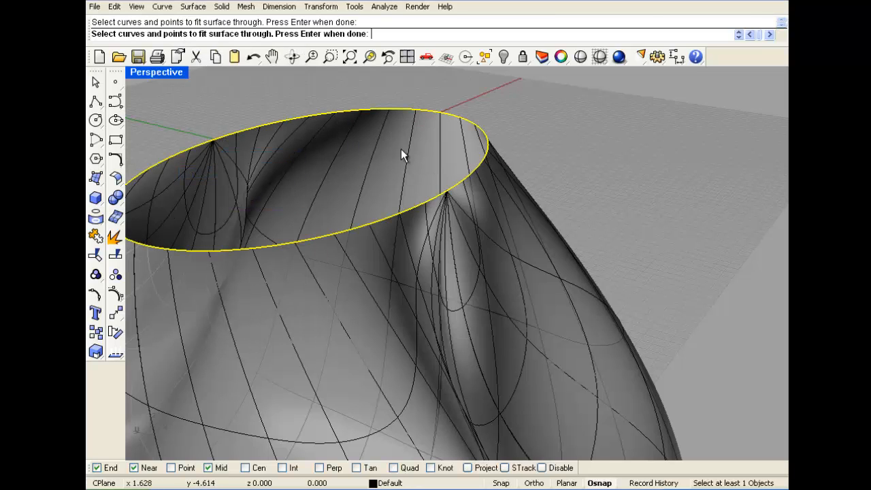
{"action": "key", "text": "Return"}
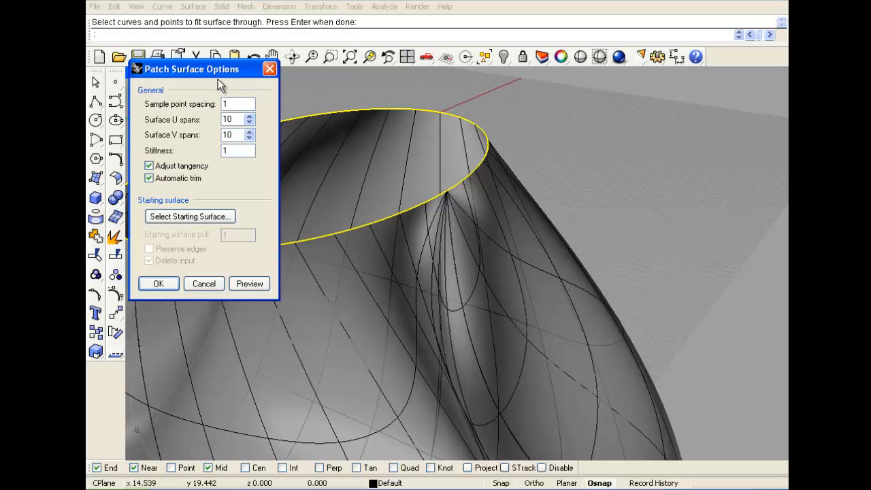
Step: Preview and create the patch with 12 U spans, 13 V spans and stiffness 3, keeping Adjust tangency and Automatic trim on
{"action": "left_click_drag", "start_coordinate": [225, 71], "coordinate": [593, 91]}
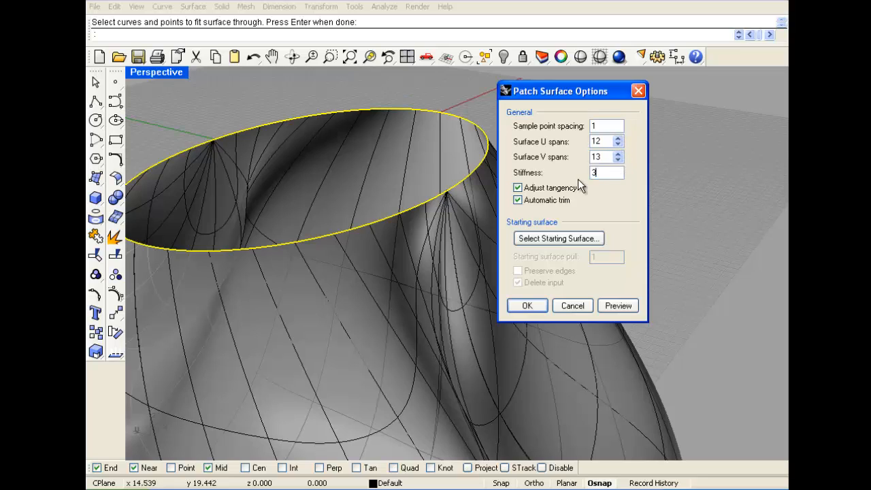
{"action": "left_click", "coordinate": [617, 306]}
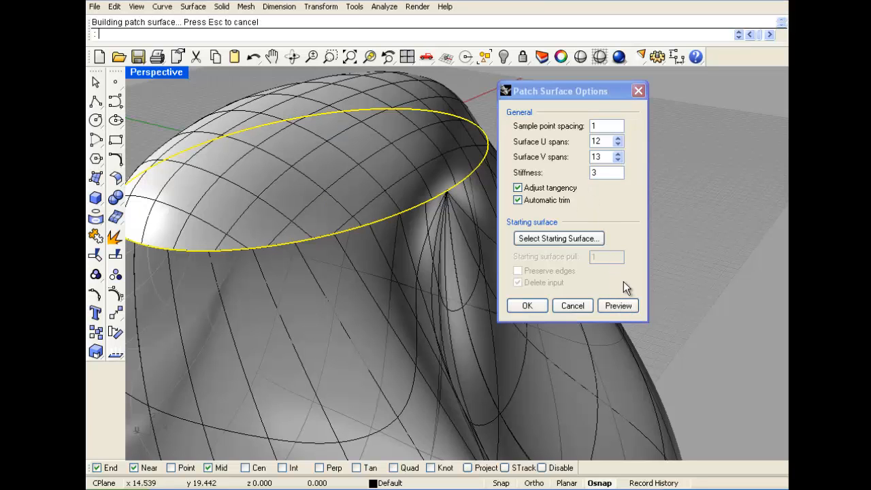
{"action": "left_click", "coordinate": [527, 306]}
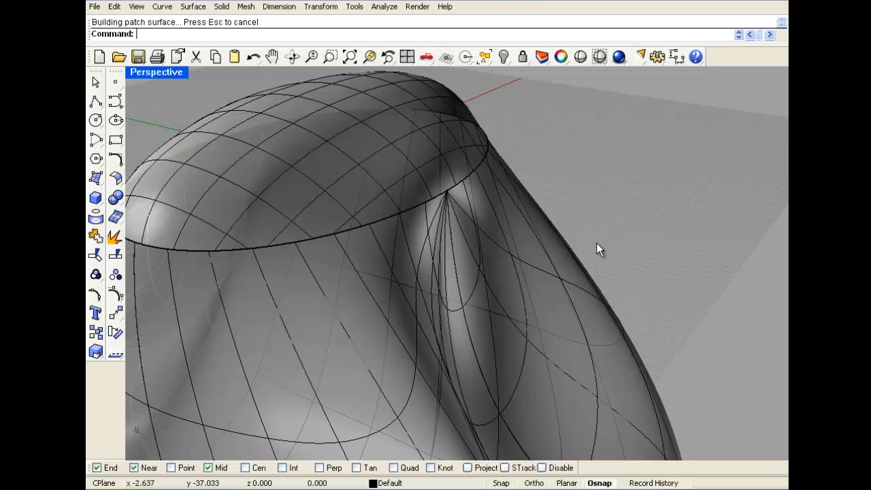
Step: Set the Perspective view to Rendered display and inspect the closed vessel from several angles
{"action": "right_click_drag", "start_coordinate": [595, 245], "coordinate": [469, 218]}
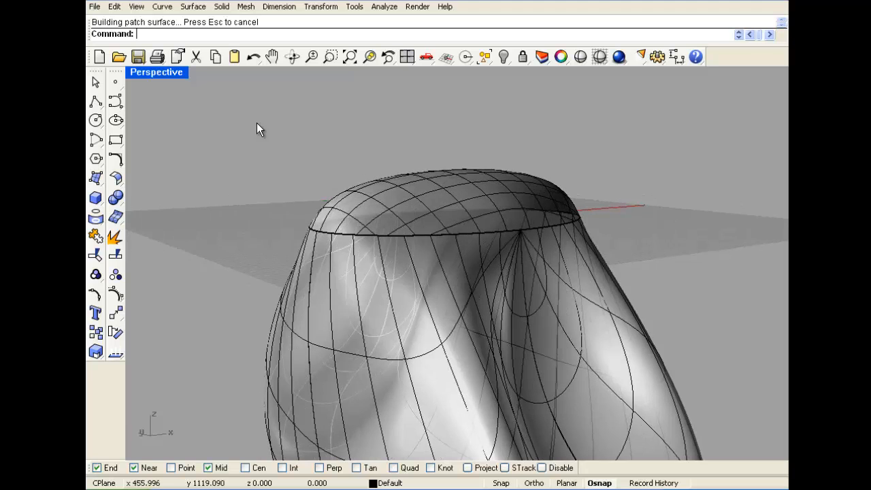
{"action": "left_click", "coordinate": [179, 78]}
{"action": "left_click", "coordinate": [202, 128]}
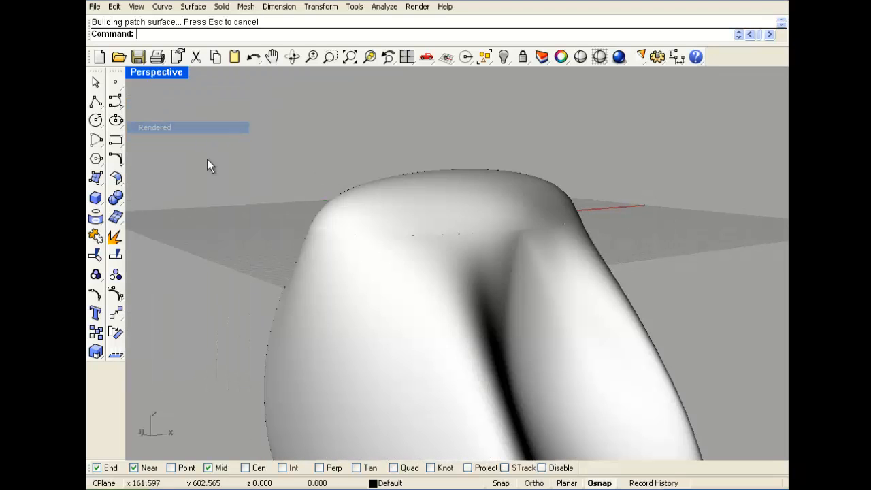
{"action": "mouse_move", "coordinate": [208, 164]}
{"action": "right_mouse_down"}
{"action": "mouse_move", "coordinate": [296, 188]}
{"action": "mouse_move", "coordinate": [447, 195]}
{"action": "mouse_move", "coordinate": [239, 220]}
{"action": "mouse_move", "coordinate": [382, 238]}
{"action": "mouse_move", "coordinate": [305, 244]}
{"action": "mouse_move", "coordinate": [589, 238]}
{"action": "mouse_move", "coordinate": [615, 258]}
{"action": "mouse_move", "coordinate": [525, 289]}
{"action": "mouse_move", "coordinate": [317, 239]}
{"action": "mouse_move", "coordinate": [416, 306]}
{"action": "mouse_move", "coordinate": [408, 271]}
{"action": "mouse_move", "coordinate": [422, 259]}
{"action": "right_mouse_up"}
Step: Select the vessel and patch surfaces and delete them
{"action": "left_click", "coordinate": [401, 266]}
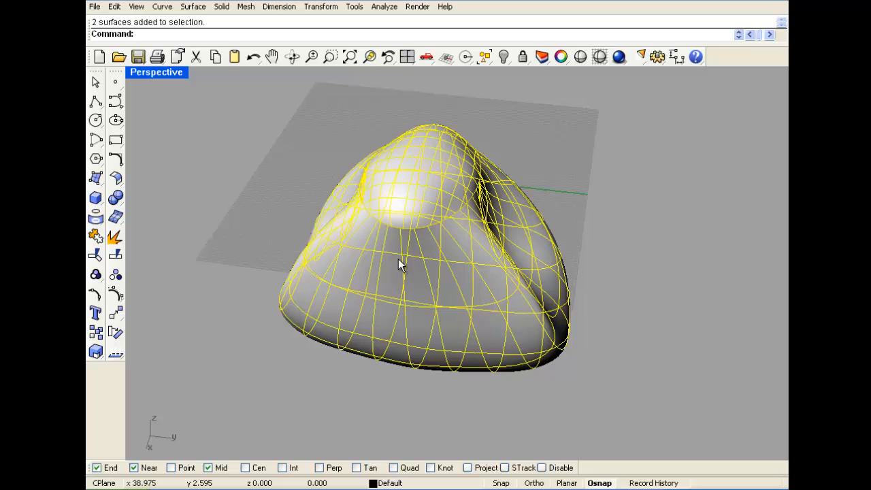
{"action": "key", "text": "Delete"}
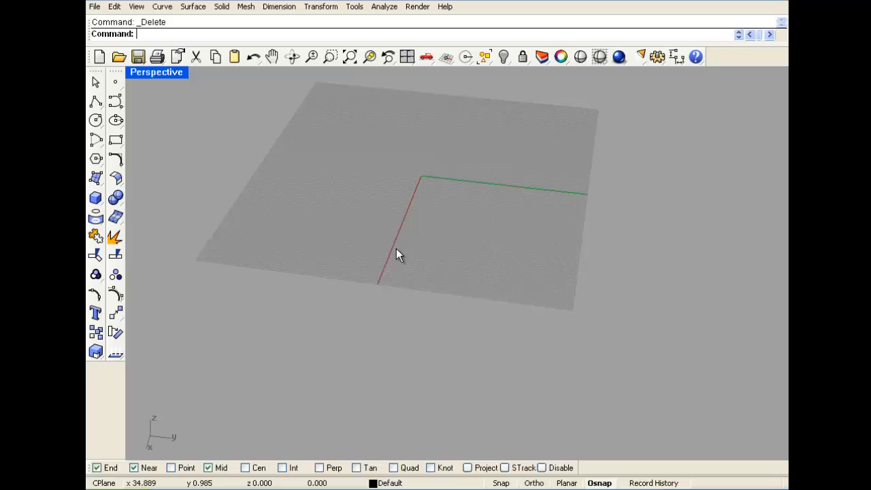
{"action": "scroll", "coordinate": [354, 170], "scroll_direction": "down", "scroll_amount": 3}
{"action": "scroll", "coordinate": [360, 127], "scroll_direction": "up", "scroll_amount": 7}
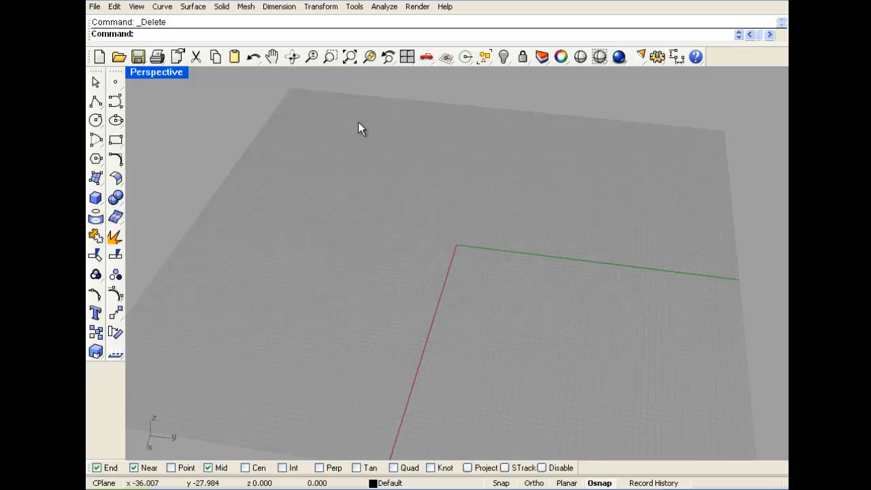
{"action": "scroll", "coordinate": [275, 171], "scroll_direction": "up", "scroll_amount": 2}
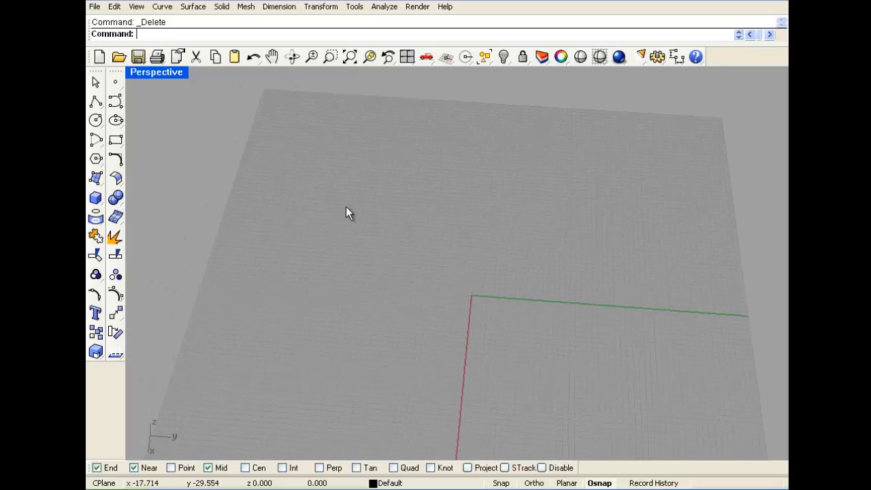
Step: Return to the four-viewport layout and delete all of the vessel's remaining construction curves
{"action": "left_click", "coordinate": [95, 198]}
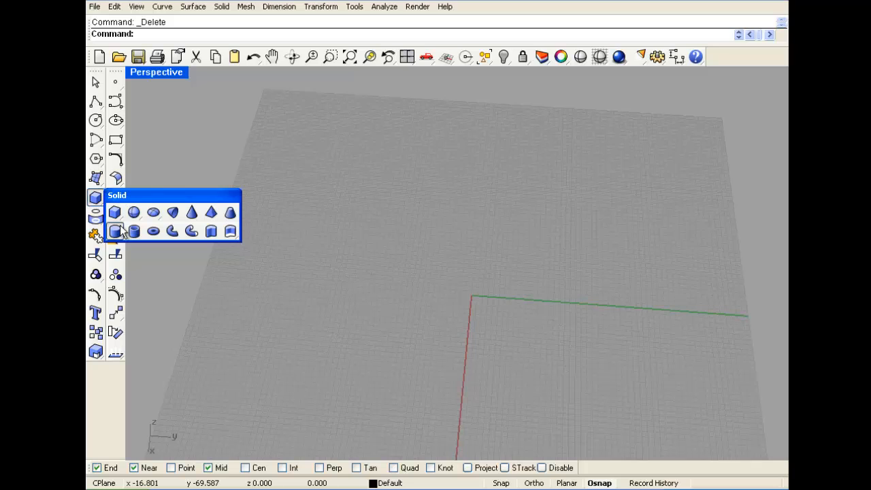
{"action": "left_click", "coordinate": [134, 212]}
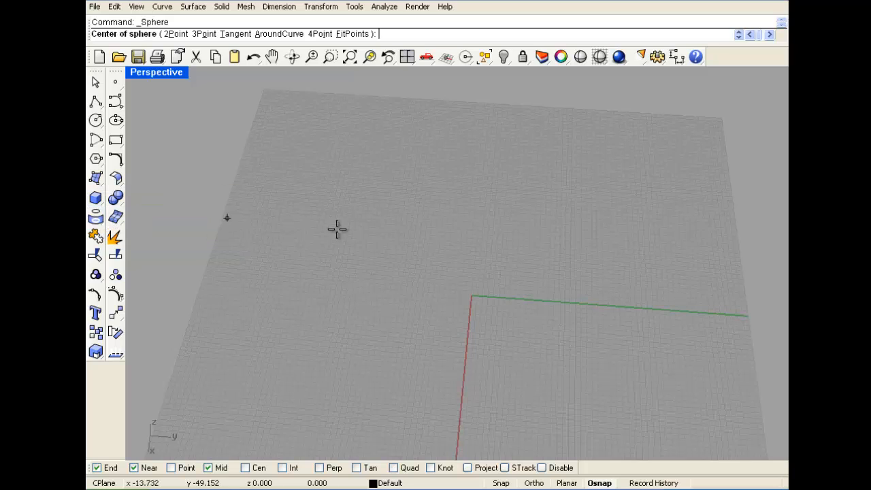
{"action": "double_click", "coordinate": [184, 74]}
{"action": "key", "text": "Escape"}
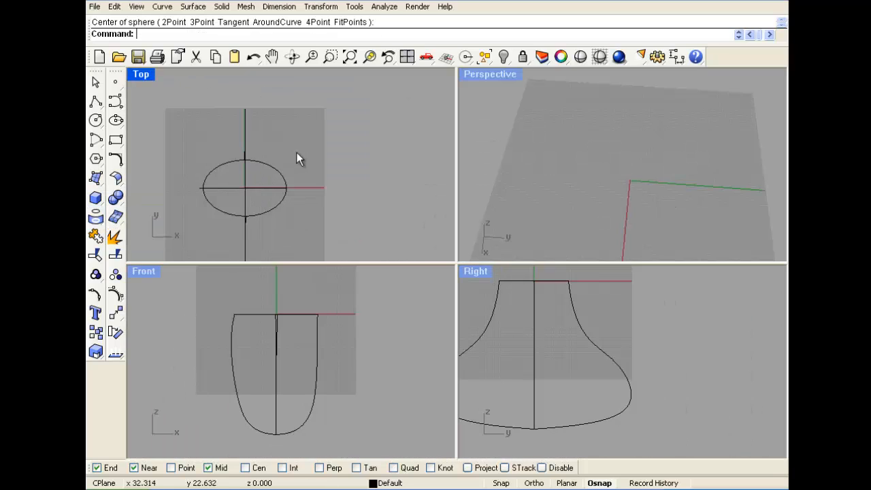
{"action": "scroll", "coordinate": [296, 152], "scroll_direction": "down", "scroll_amount": 6}
{"action": "left_click_drag", "start_coordinate": [315, 139], "coordinate": [259, 196]}
{"action": "key", "text": "Delete"}
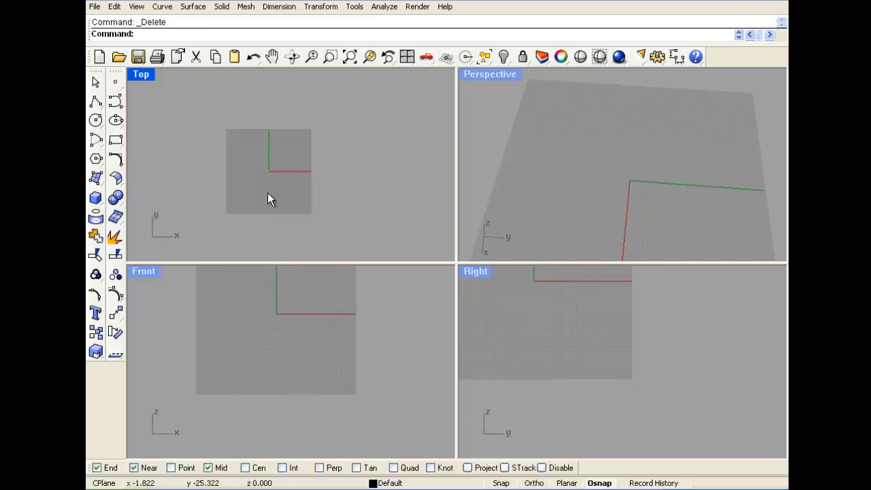
Step: Create a solid box on the ground plane, straddling the positive X axis in the Top view
{"action": "scroll", "coordinate": [267, 192], "scroll_direction": "up", "scroll_amount": 3}
{"action": "left_click", "coordinate": [95, 197]}
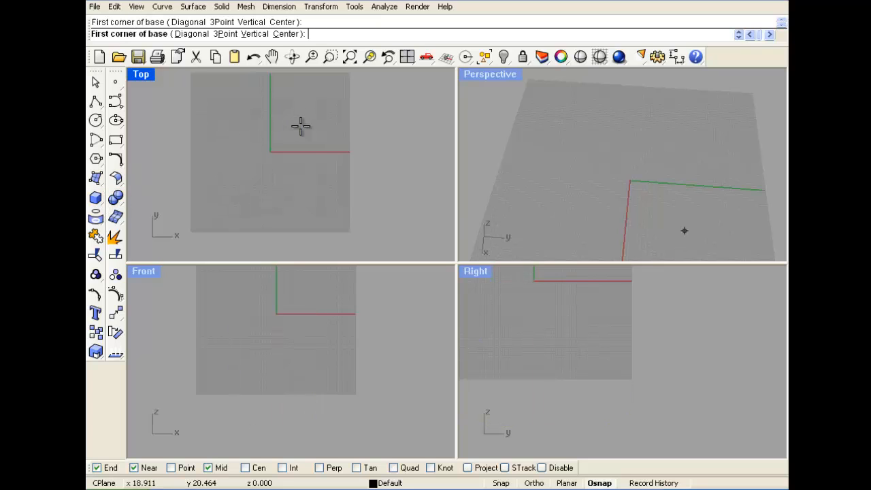
{"action": "left_click", "coordinate": [301, 121]}
{"action": "left_click", "coordinate": [332, 165]}
{"action": "key", "text": "Return"}
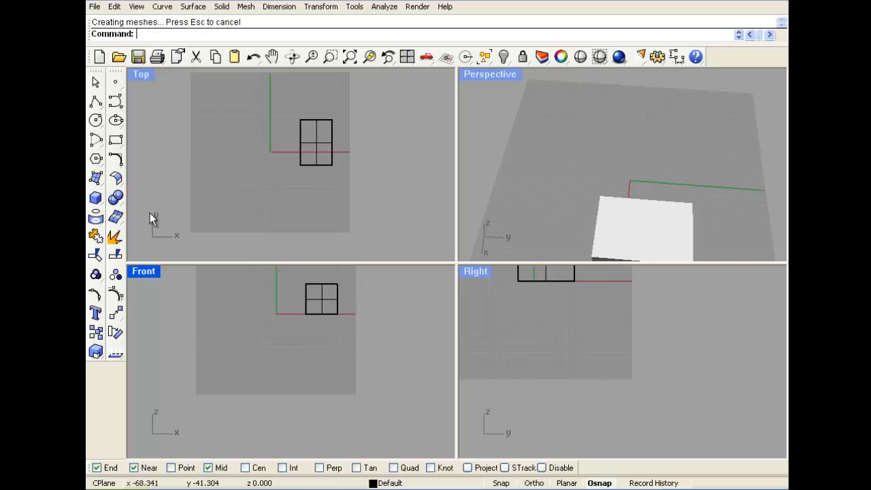
Step: Create a thick-walled vertical tube near the origin beside the box, about as tall as the box
{"action": "left_click", "coordinate": [95, 197]}
{"action": "left_click", "coordinate": [135, 231]}
{"action": "left_click", "coordinate": [261, 147]}
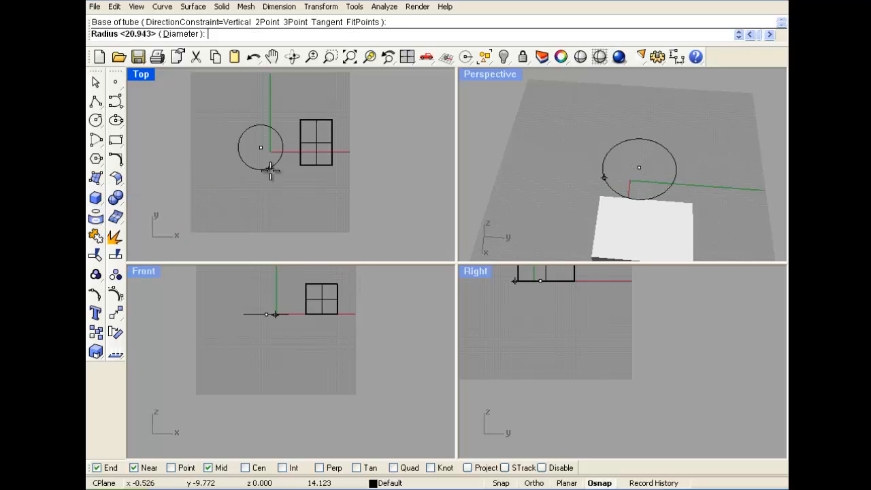
{"action": "left_click", "coordinate": [270, 178]}
{"action": "left_click", "coordinate": [270, 167]}
{"action": "left_click", "coordinate": [280, 280]}
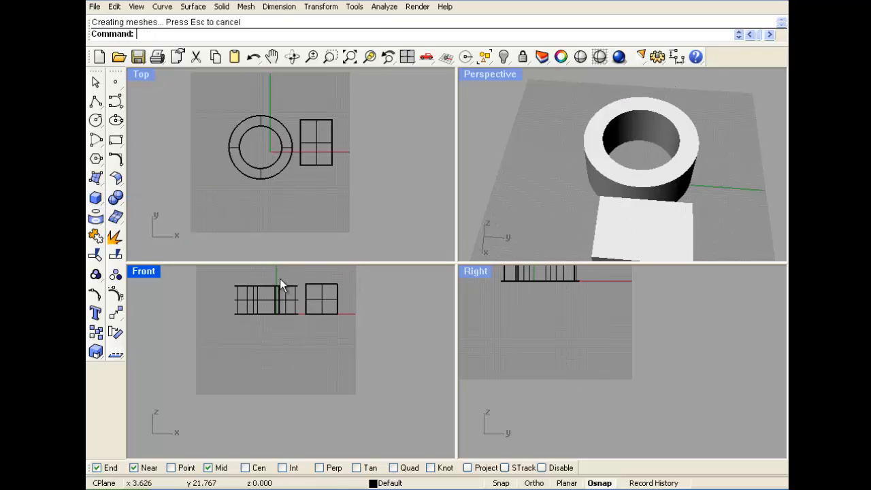
Step: Create a large horizontal torus behind the tube so that its ring passes through the tube
{"action": "left_click", "coordinate": [96, 197]}
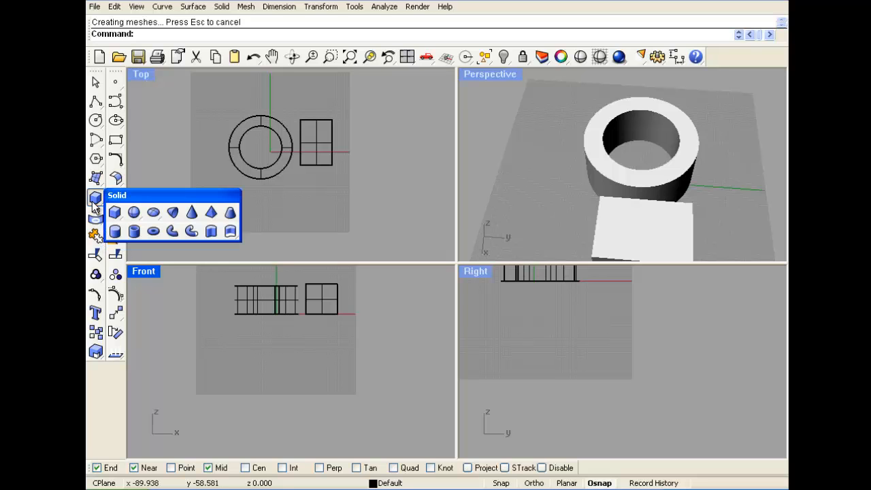
{"action": "left_click", "coordinate": [154, 231]}
{"action": "left_click", "coordinate": [243, 102]}
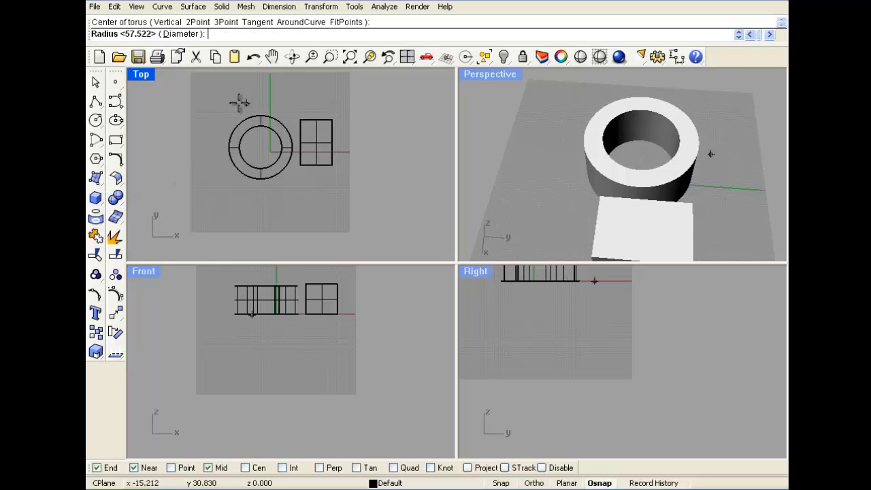
{"action": "left_click", "coordinate": [207, 111]}
{"action": "left_click", "coordinate": [215, 102]}
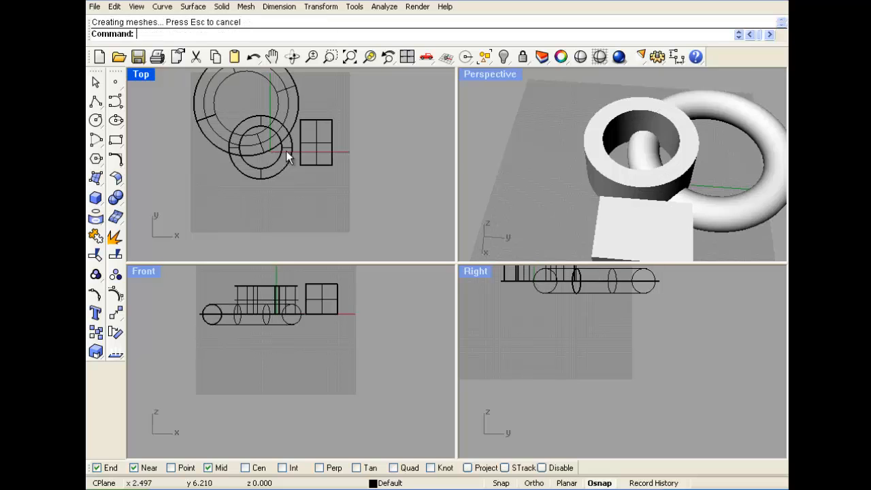
Step: Move the box in the Top view into the torus opening so that it overlaps the tube
{"action": "mouse_move", "coordinate": [592, 146]}
{"action": "right_mouse_down"}
{"action": "mouse_move", "coordinate": [610, 170]}
{"action": "mouse_move", "coordinate": [651, 197]}
{"action": "right_mouse_up"}
{"action": "left_click", "coordinate": [650, 198]}
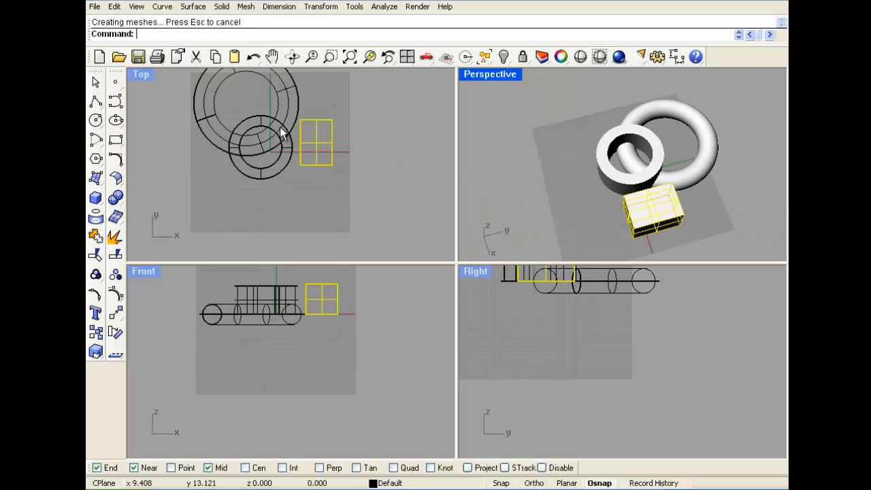
{"action": "left_click_drag", "start_coordinate": [317, 145], "coordinate": [252, 106]}
Step: Rotate the box counterclockwise in the Right view about the middle of its base
{"action": "left_click", "coordinate": [115, 333]}
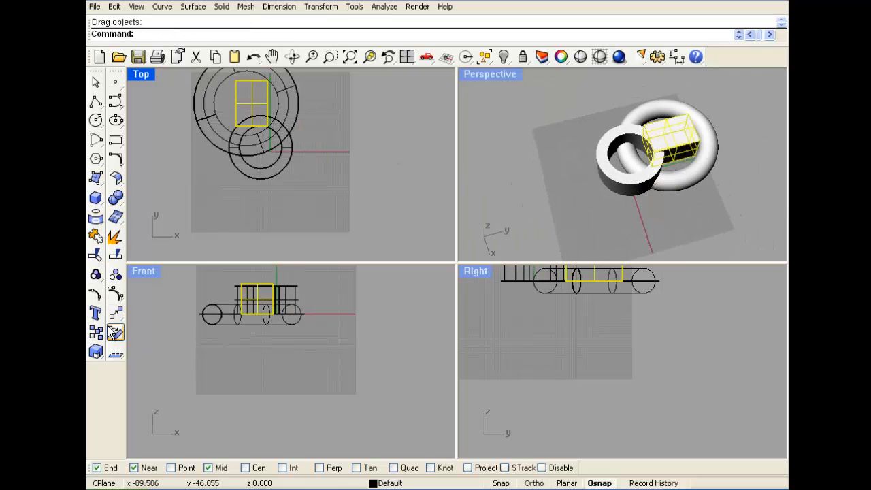
{"action": "scroll", "coordinate": [542, 334], "scroll_direction": "down", "scroll_amount": 3}
{"action": "left_click", "coordinate": [573, 348]}
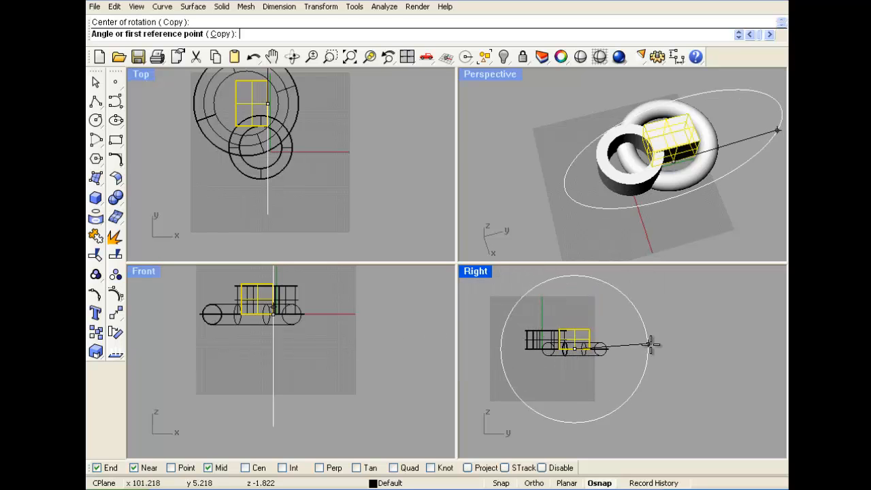
{"action": "left_click", "coordinate": [650, 344]}
{"action": "left_click", "coordinate": [638, 314]}
Step: Rotate the box slightly counterclockwise in the Front view about a point near its centre
{"action": "right_click", "coordinate": [253, 301]}
{"action": "left_click", "coordinate": [258, 300]}
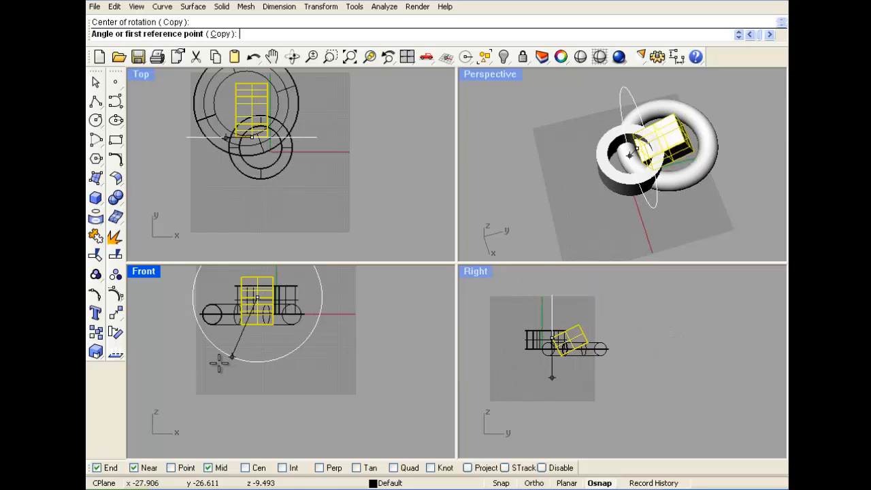
{"action": "left_click", "coordinate": [224, 350]}
{"action": "left_click", "coordinate": [219, 360]}
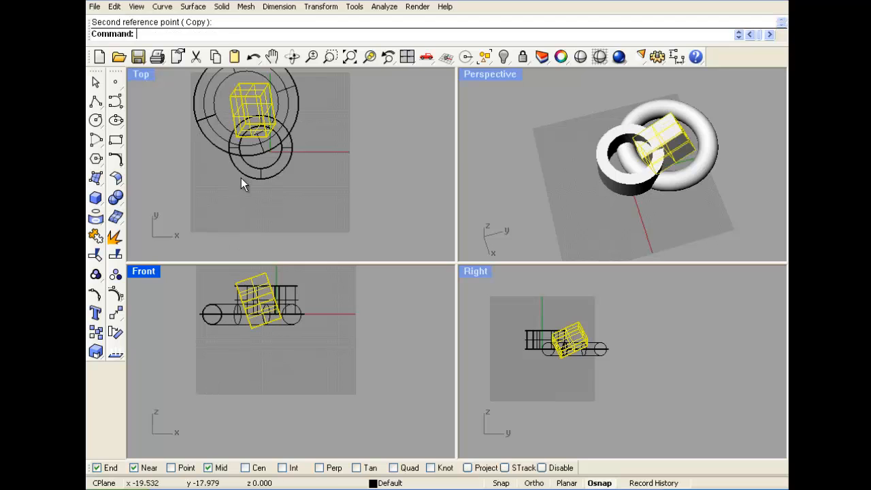
Step: Rotate the box counterclockwise by about 30 degrees in the Top view around a point near its centre
{"action": "right_click", "coordinate": [242, 180]}
{"action": "left_click", "coordinate": [254, 117]}
{"action": "left_click", "coordinate": [200, 173]}
{"action": "left_click", "coordinate": [233, 202]}
{"action": "left_click", "coordinate": [498, 161]}
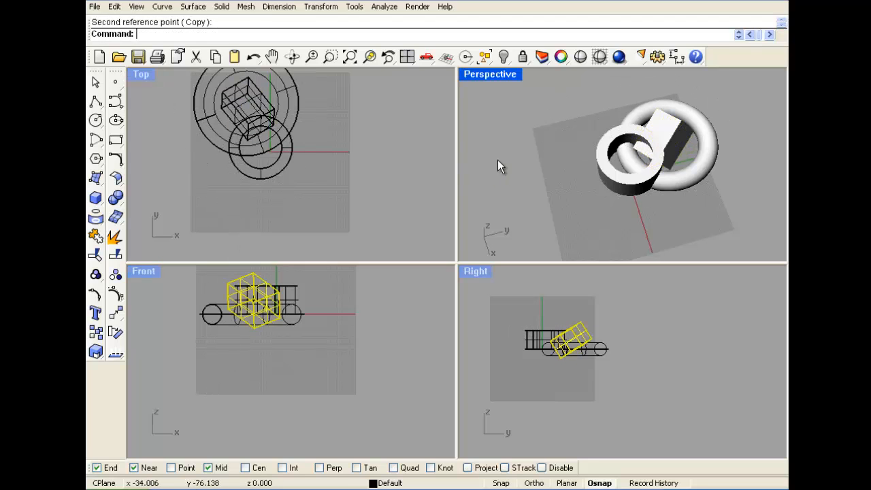
{"action": "right_click_drag", "start_coordinate": [674, 171], "coordinate": [608, 192]}
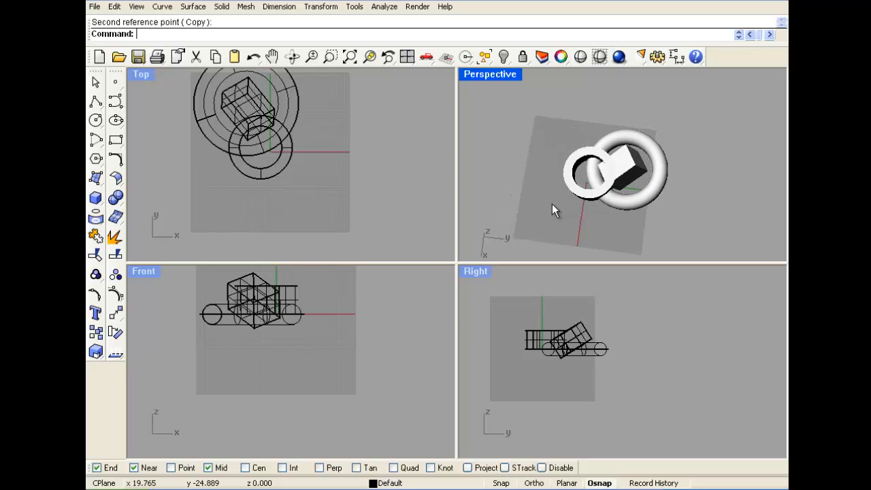
Step: Drape a surface in the Top view over a rectangular area enclosing the torus, box and tube, with automatic spacing
{"action": "left_click", "coordinate": [193, 7]}
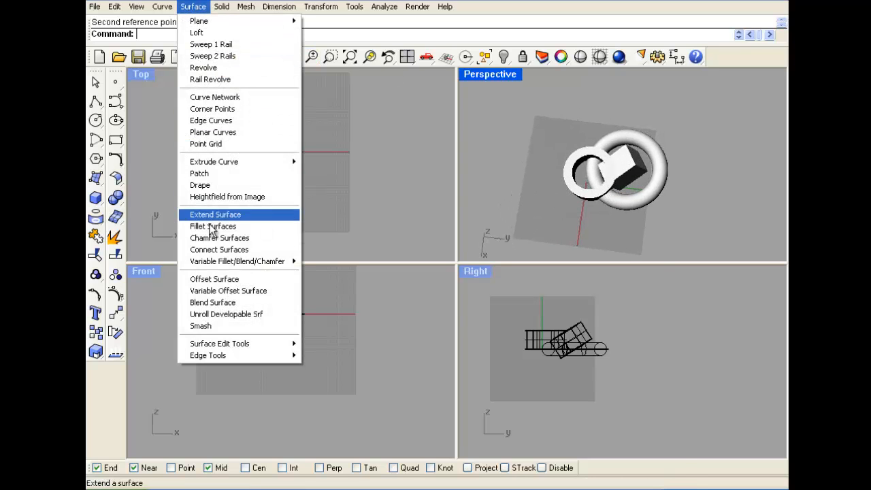
{"action": "left_click", "coordinate": [204, 185]}
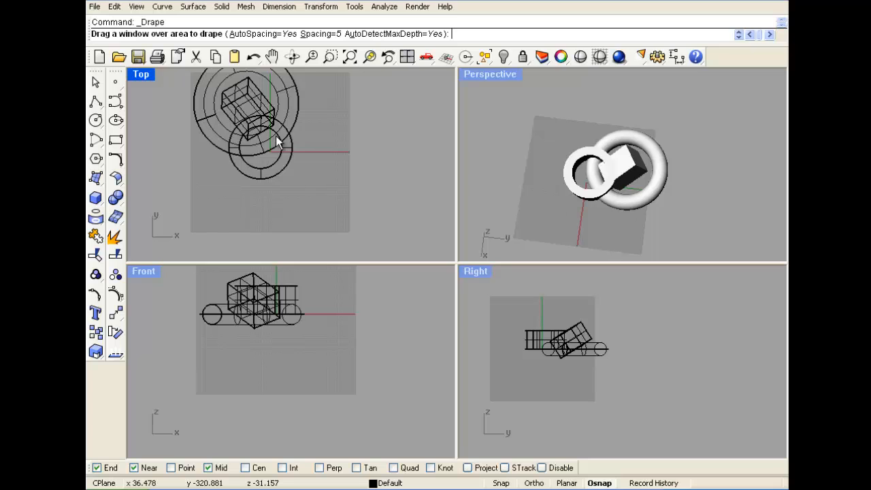
{"action": "right_click_drag", "start_coordinate": [276, 135], "coordinate": [272, 181]}
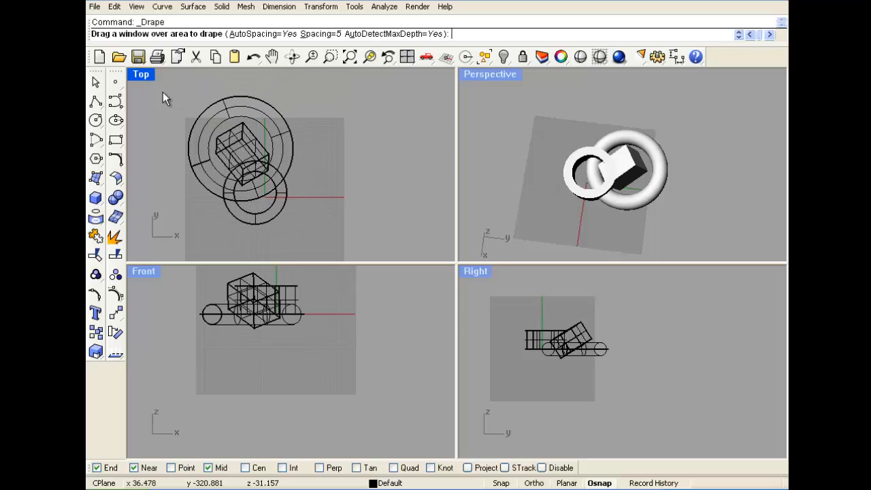
{"action": "left_click_drag", "start_coordinate": [177, 95], "coordinate": [324, 235]}
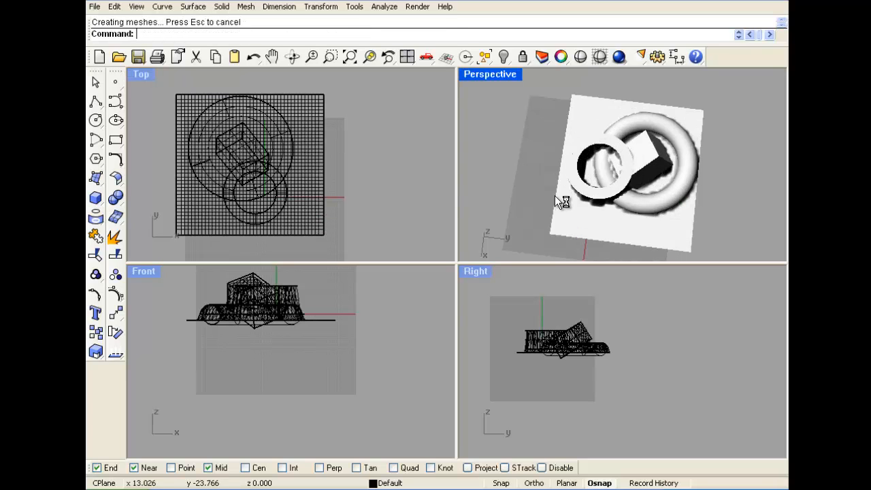
Step: Move the draped surface straight up in the Front view so that it sits clear above the three solids
{"action": "scroll", "coordinate": [300, 327], "scroll_direction": "down", "scroll_amount": 6}
{"action": "left_click_drag", "start_coordinate": [303, 324], "coordinate": [305, 297]}
{"action": "left_click", "coordinate": [543, 142]}
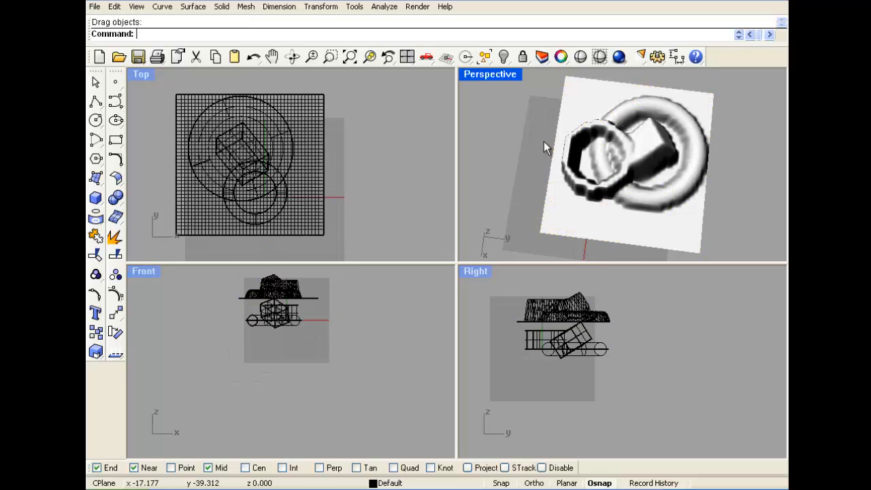
Step: Maximize the Perspective view and examine the draped surface's relief up close from several angles
{"action": "scroll", "coordinate": [544, 140], "scroll_direction": "down", "scroll_amount": 3}
{"action": "right_click_drag", "start_coordinate": [602, 183], "coordinate": [592, 128]}
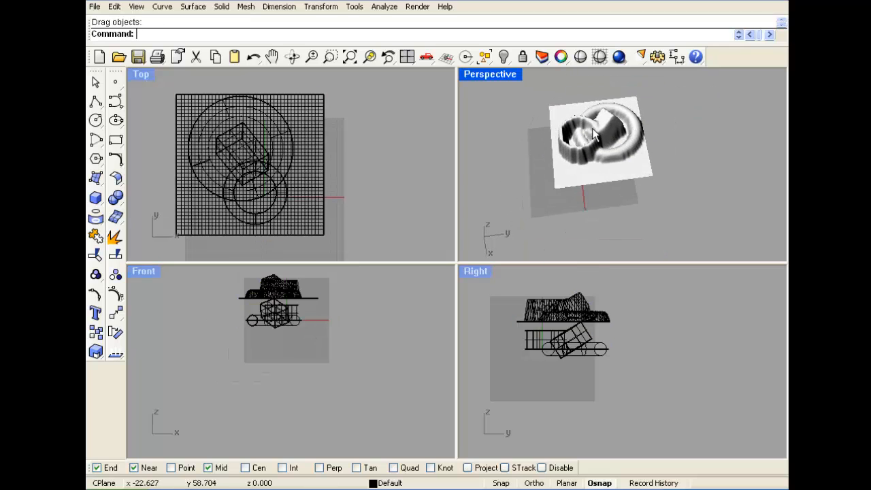
{"action": "double_click", "coordinate": [498, 78]}
{"action": "scroll", "coordinate": [345, 222], "scroll_direction": "up", "scroll_amount": 5}
{"action": "mouse_move", "coordinate": [345, 222]}
{"action": "right_mouse_down"}
{"action": "mouse_move", "coordinate": [482, 184]}
{"action": "mouse_move", "coordinate": [463, 194]}
{"action": "mouse_move", "coordinate": [424, 249]}
{"action": "mouse_move", "coordinate": [372, 265]}
{"action": "mouse_move", "coordinate": [331, 227]}
{"action": "mouse_move", "coordinate": [350, 238]}
{"action": "mouse_move", "coordinate": [420, 189]}
{"action": "mouse_move", "coordinate": [404, 167]}
{"action": "mouse_move", "coordinate": [343, 191]}
{"action": "mouse_move", "coordinate": [416, 143]}
{"action": "mouse_move", "coordinate": [426, 181]}
{"action": "mouse_move", "coordinate": [393, 227]}
{"action": "mouse_move", "coordinate": [334, 235]}
{"action": "right_mouse_up"}
{"action": "right_click_drag", "start_coordinate": [240, 202], "coordinate": [186, 286]}
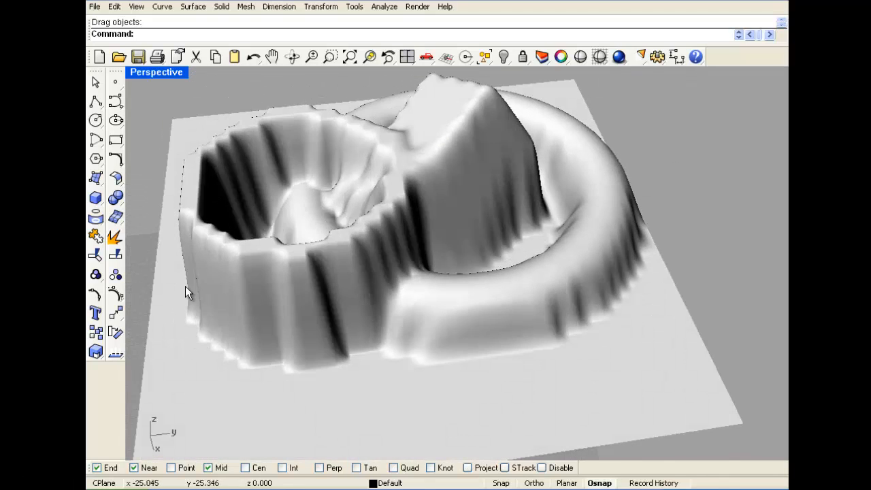
{"action": "right_click_drag", "start_coordinate": [201, 331], "coordinate": [403, 234]}
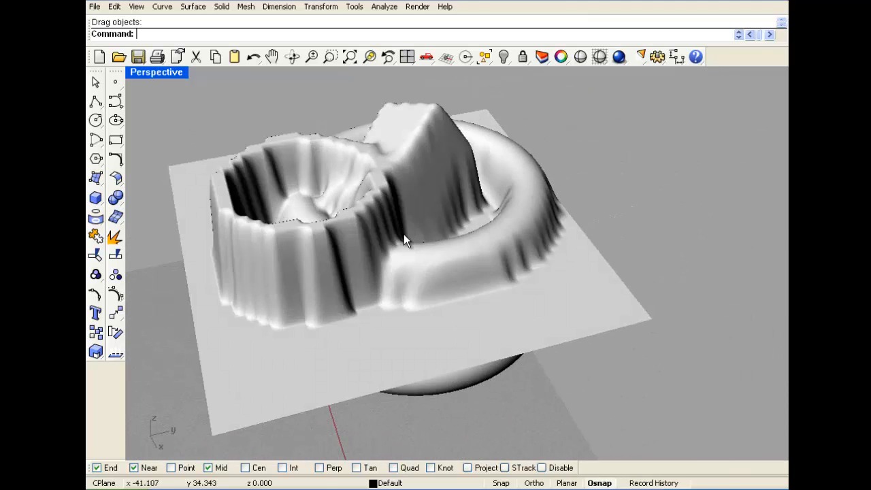
Step: Run a draft angle analysis on the draped surface and examine its colouring from several sides
{"action": "left_click", "coordinate": [404, 234]}
{"action": "left_click", "coordinate": [393, 14]}
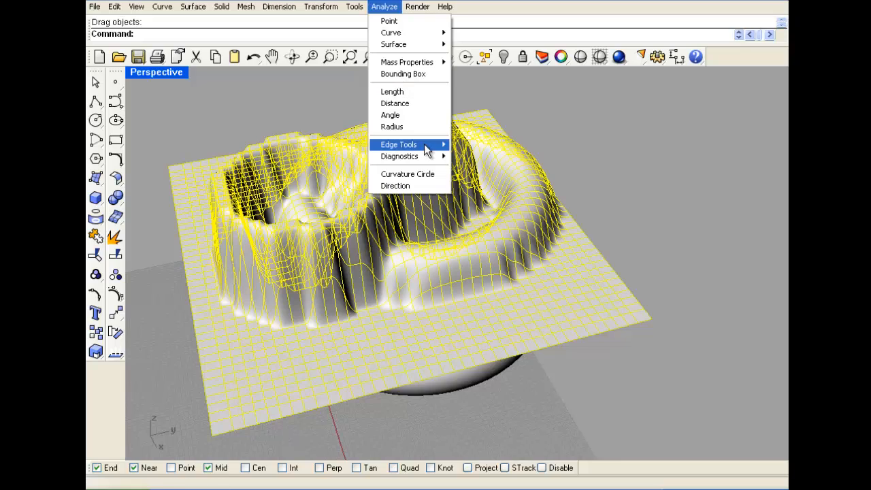
{"action": "mouse_move", "coordinate": [424, 144]}
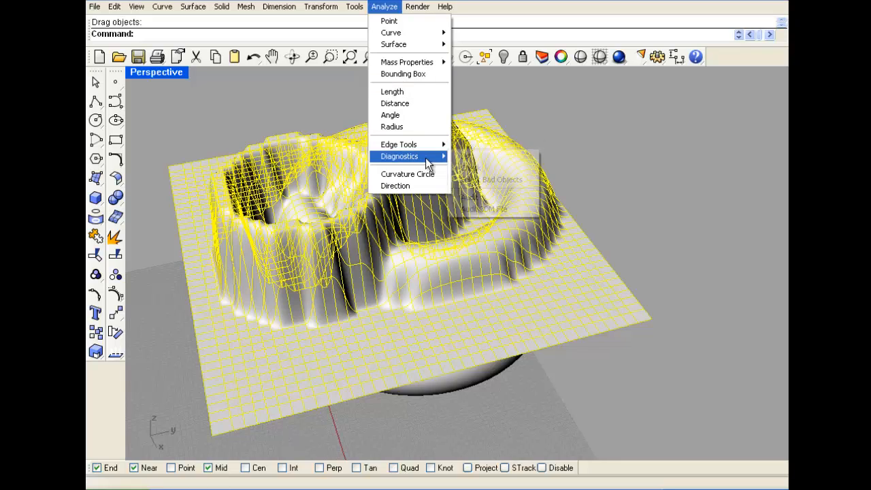
{"action": "mouse_move", "coordinate": [428, 162]}
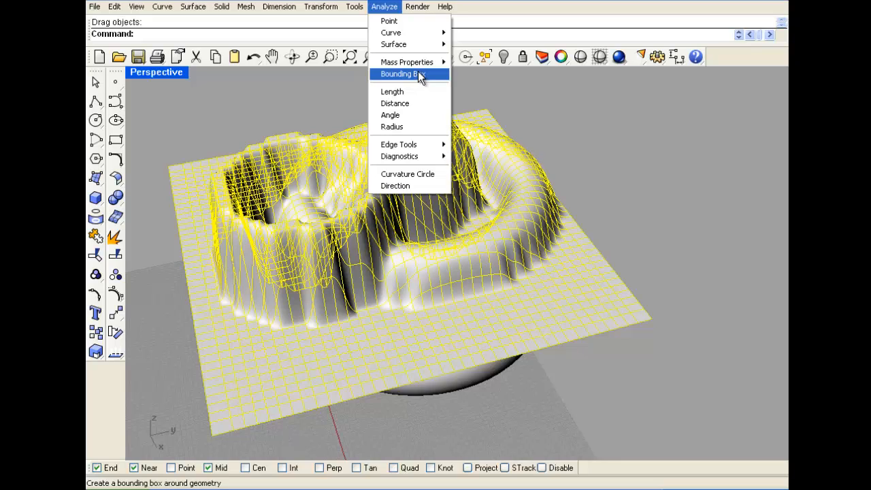
{"action": "mouse_move", "coordinate": [416, 47]}
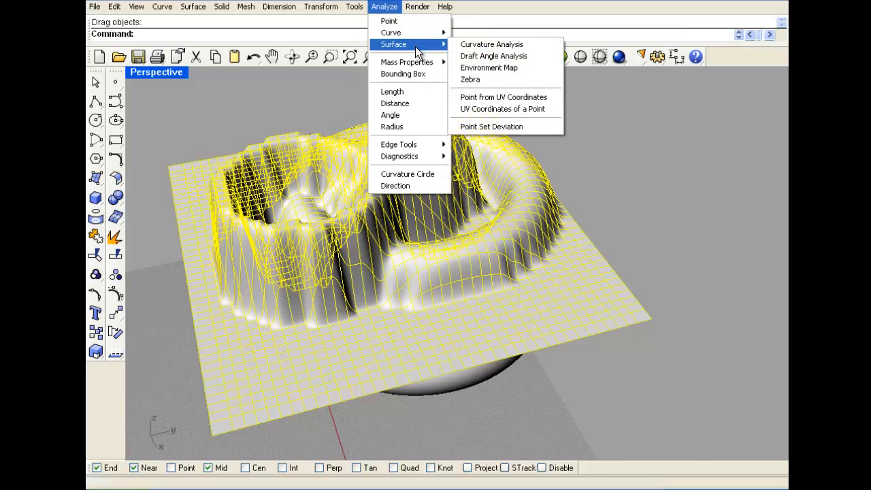
{"action": "left_click", "coordinate": [526, 58]}
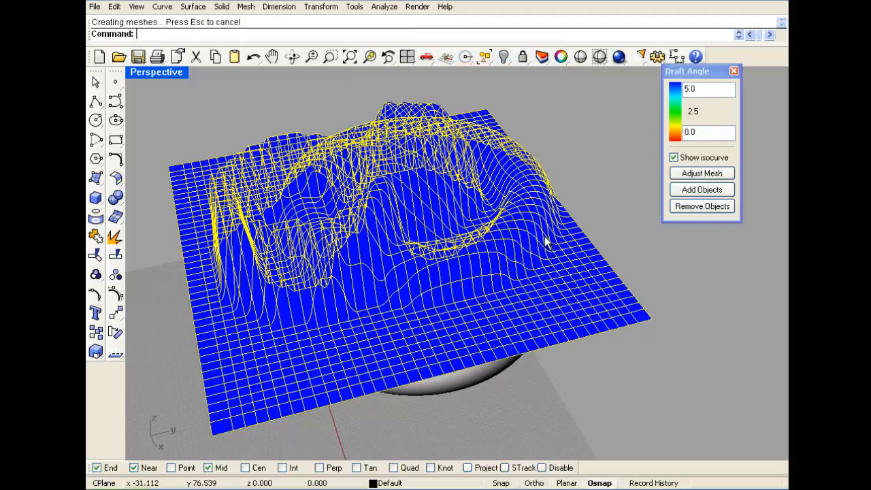
{"action": "left_click_drag", "start_coordinate": [438, 334], "coordinate": [457, 303]}
{"action": "right_click_drag", "start_coordinate": [568, 330], "coordinate": [493, 343]}
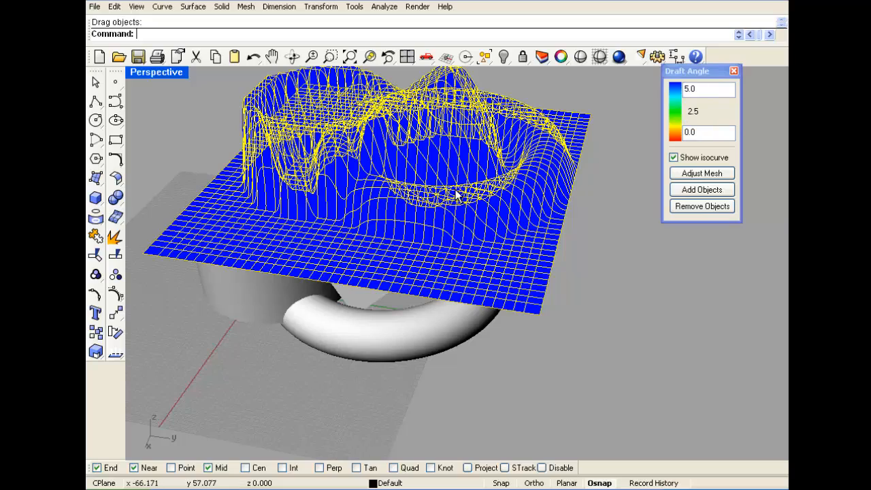
{"action": "right_click_drag", "start_coordinate": [583, 219], "coordinate": [506, 185]}
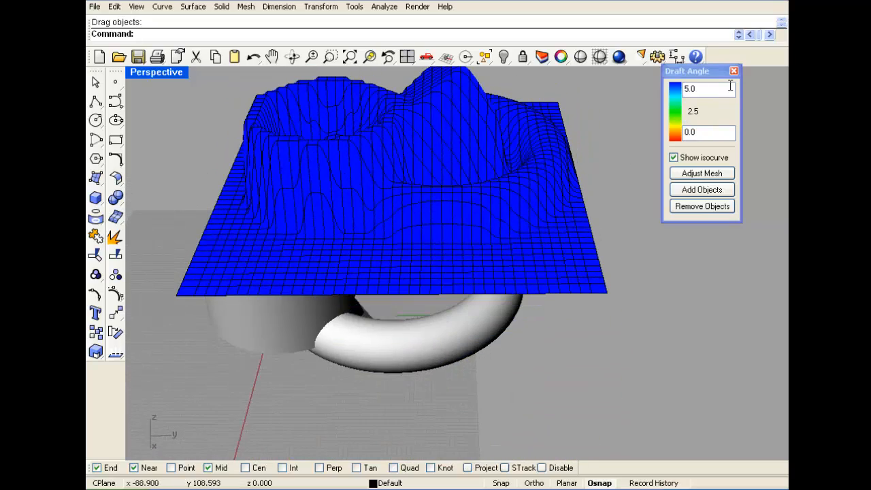
{"action": "right_click_drag", "start_coordinate": [404, 349], "coordinate": [533, 153]}
Step: Delete the draped surface and add the torus to the draft angle analysis, examining its upper and lower halves
{"action": "left_click", "coordinate": [533, 153]}
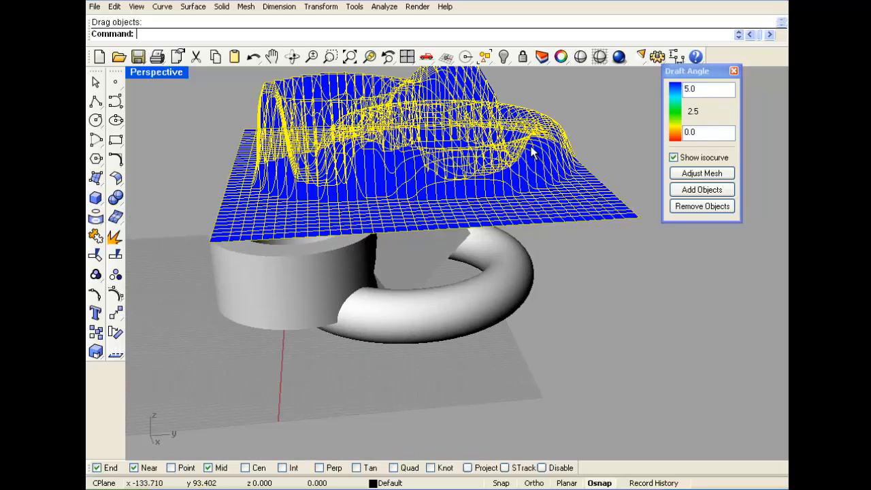
{"action": "key", "text": "Delete"}
{"action": "left_click", "coordinate": [488, 331]}
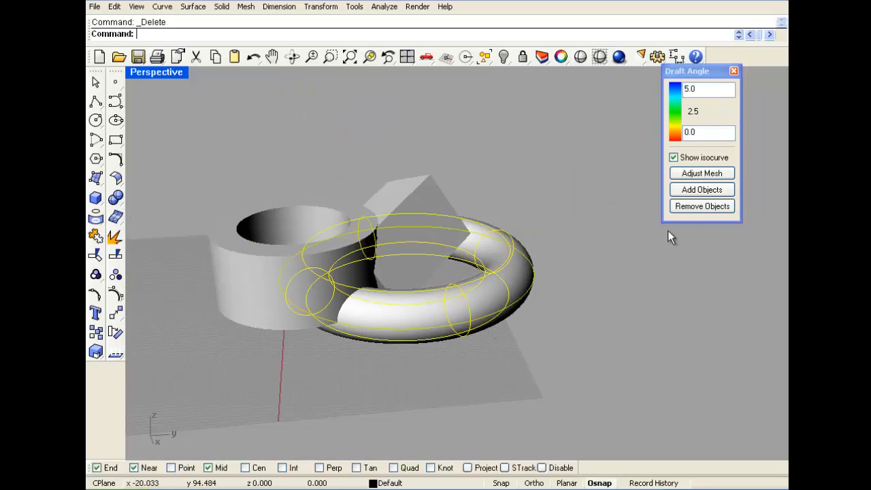
{"action": "left_click", "coordinate": [690, 194]}
{"action": "right_click_drag", "start_coordinate": [604, 297], "coordinate": [599, 276]}
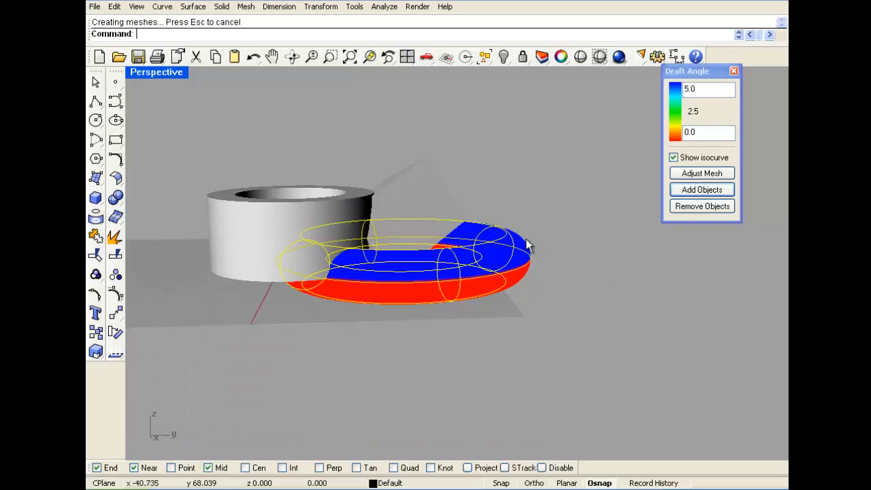
{"action": "scroll", "coordinate": [527, 243], "scroll_direction": "up", "scroll_amount": 4}
{"action": "right_click_drag", "start_coordinate": [538, 295], "coordinate": [478, 223]}
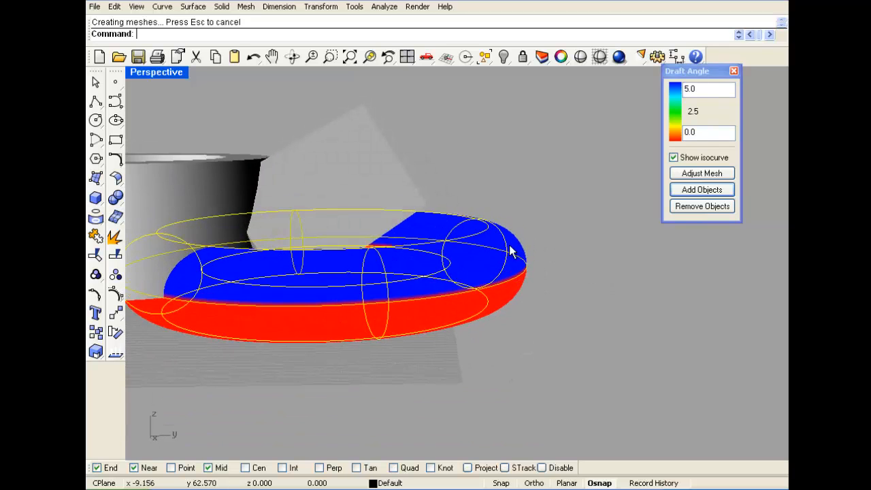
{"action": "scroll", "coordinate": [517, 307], "scroll_direction": "down", "scroll_amount": 4}
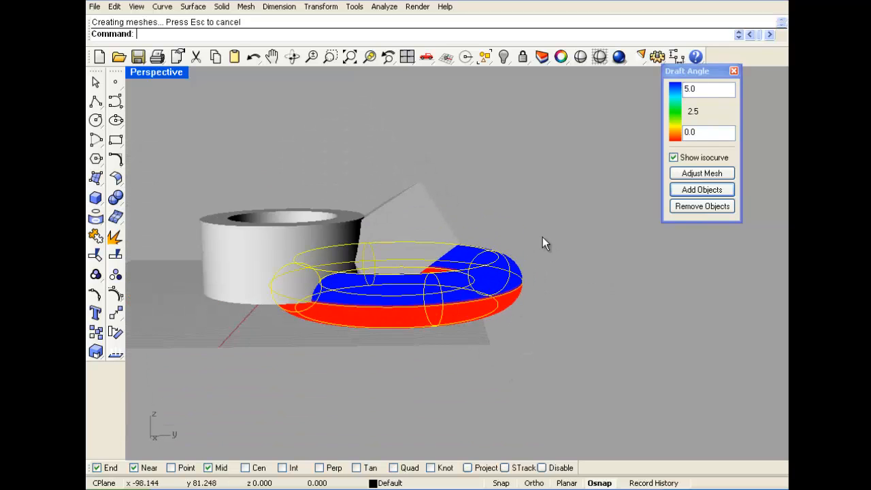
Step: Delete the torus and the tube, keeping only the tilted box
{"action": "right_click_drag", "start_coordinate": [543, 237], "coordinate": [494, 257]}
{"action": "left_click", "coordinate": [406, 236]}
{"action": "left_click", "coordinate": [456, 257]}
{"action": "key", "text": "Delete"}
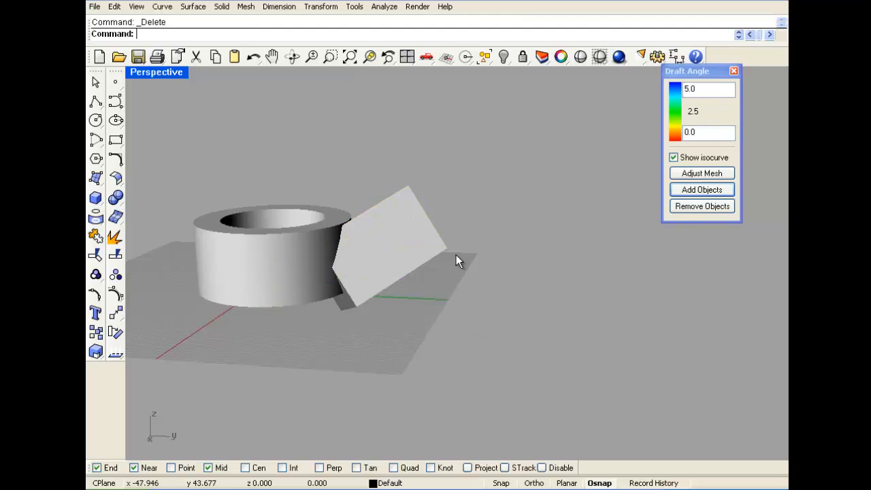
{"action": "left_click", "coordinate": [319, 261]}
{"action": "key", "text": "Delete"}
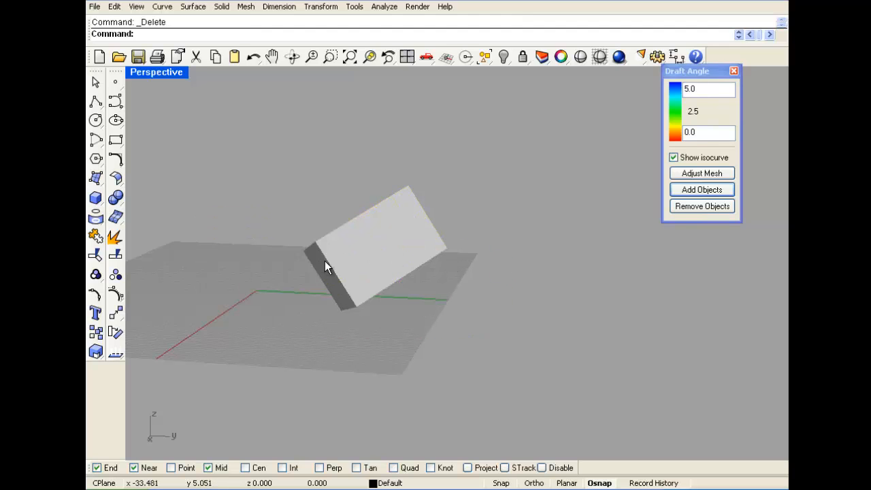
Step: Add the tilted box to the draft angle analysis, examine its faces, and delete the box
{"action": "left_click", "coordinate": [325, 261]}
{"action": "left_click", "coordinate": [705, 189]}
{"action": "right_click_drag", "start_coordinate": [359, 305], "coordinate": [374, 319]}
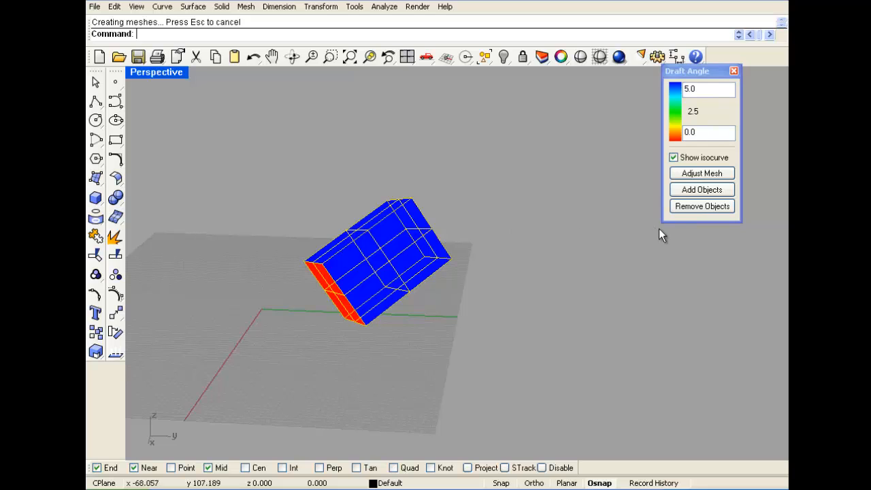
{"action": "key", "text": "Delete"}
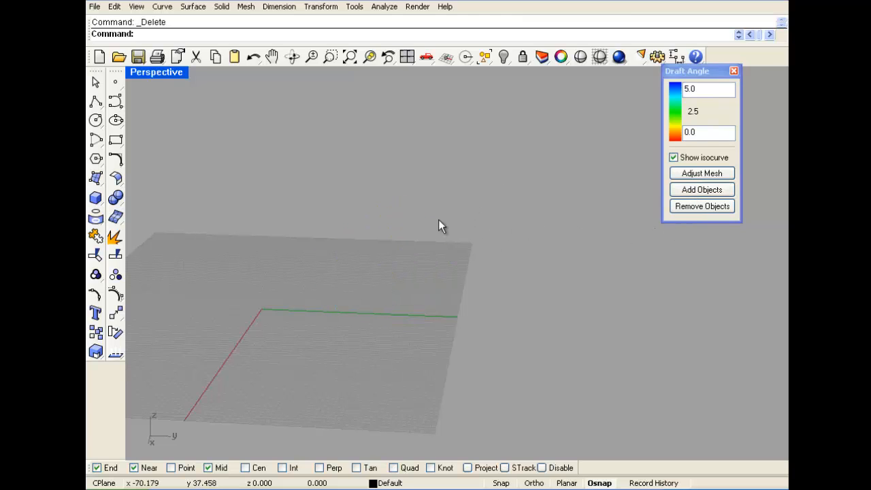
Step: Create a solid truncated cone about 15 units tall, centred near the origin, with its top narrower than its base
{"action": "right_click_drag", "start_coordinate": [440, 226], "coordinate": [310, 284]}
{"action": "scroll", "coordinate": [310, 284], "scroll_direction": "down", "scroll_amount": 3}
{"action": "scroll", "coordinate": [263, 335], "scroll_direction": "up", "scroll_amount": 8}
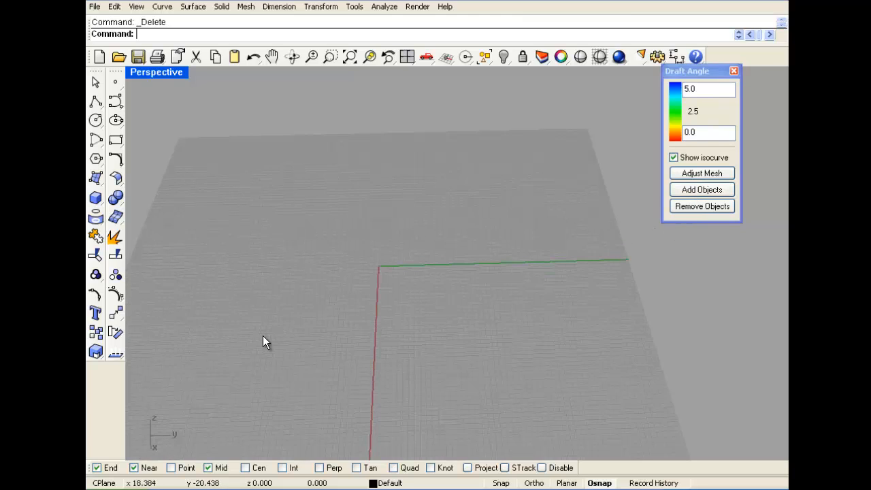
{"action": "mouse_move", "coordinate": [268, 329]}
{"action": "right_mouse_down", "text": "shift"}
{"action": "mouse_move", "coordinate": [268, 300]}
{"action": "mouse_move", "coordinate": [268, 318]}
{"action": "right_mouse_up", "text": "shift"}
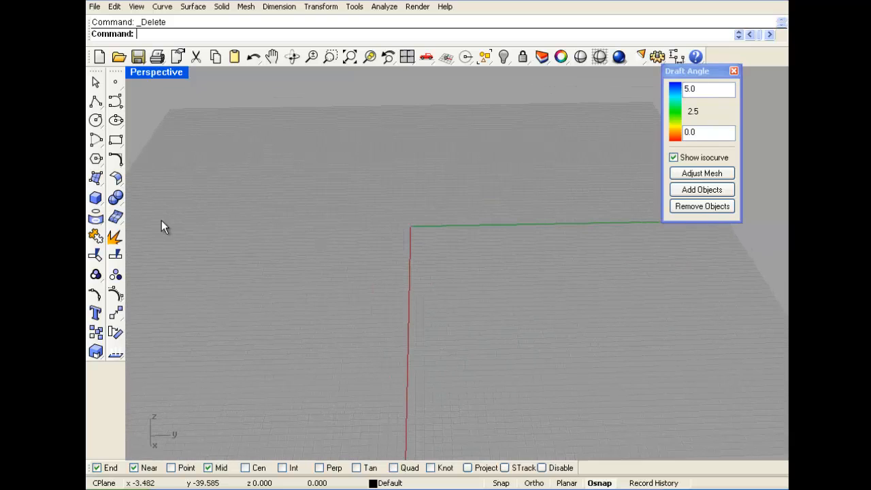
{"action": "left_click", "coordinate": [100, 202]}
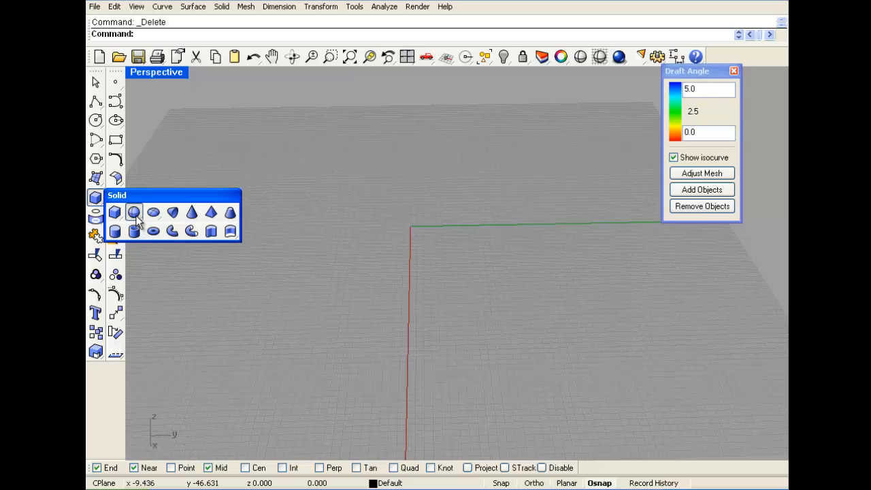
{"action": "left_click", "coordinate": [230, 212]}
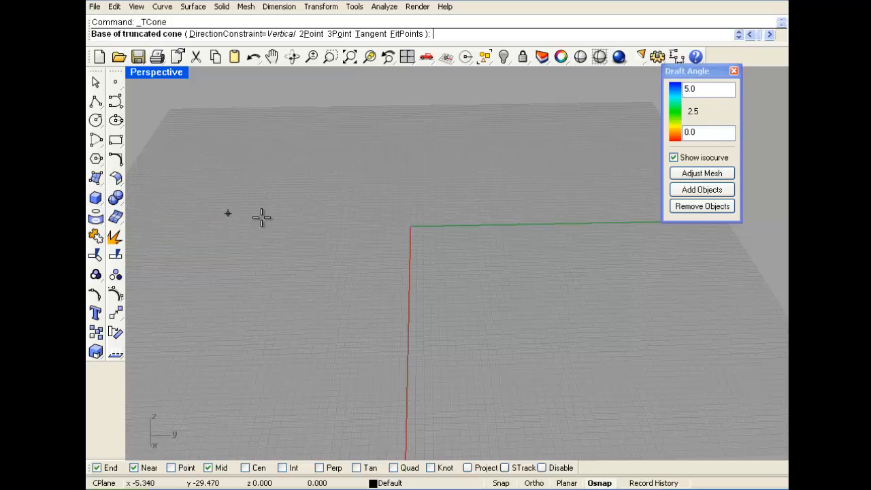
{"action": "left_click", "coordinate": [416, 229]}
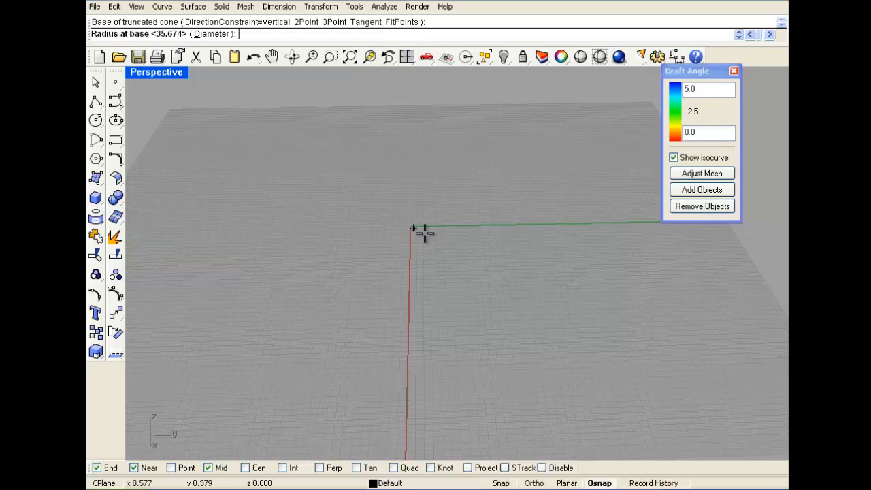
{"action": "left_click", "coordinate": [490, 235]}
{"action": "left_click", "coordinate": [410, 137]}
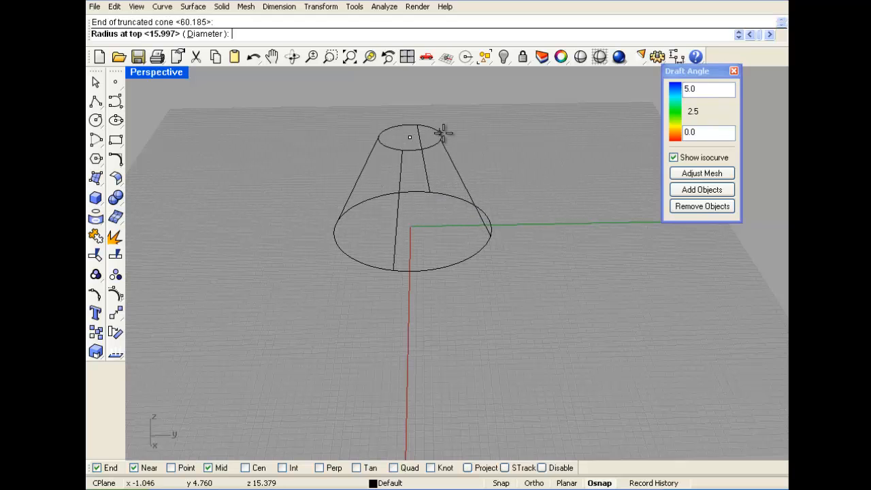
{"action": "left_click", "coordinate": [456, 134]}
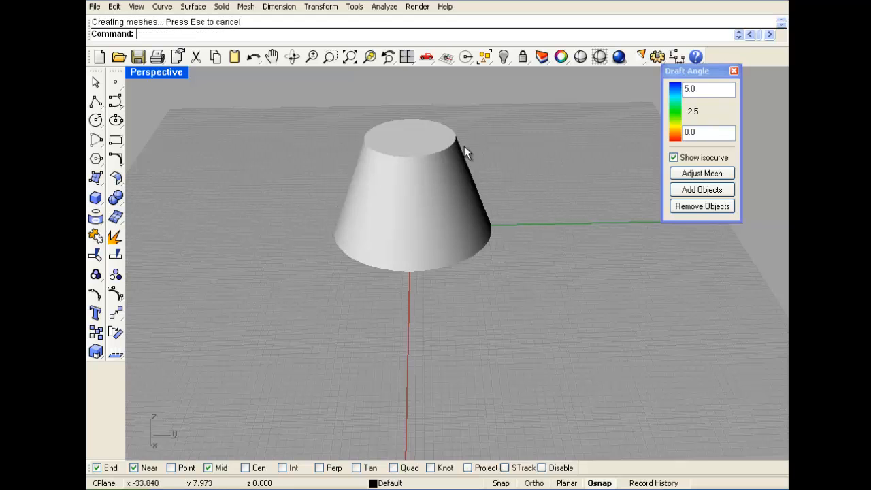
{"action": "scroll", "coordinate": [459, 157], "scroll_direction": "up", "scroll_amount": 3}
{"action": "right_click_drag", "start_coordinate": [445, 161], "coordinate": [451, 133]}
Step: Bend the truncated cone toward the negative Y side in the Right view, using a vertical spine from its base to above its top
{"action": "double_click", "coordinate": [164, 72]}
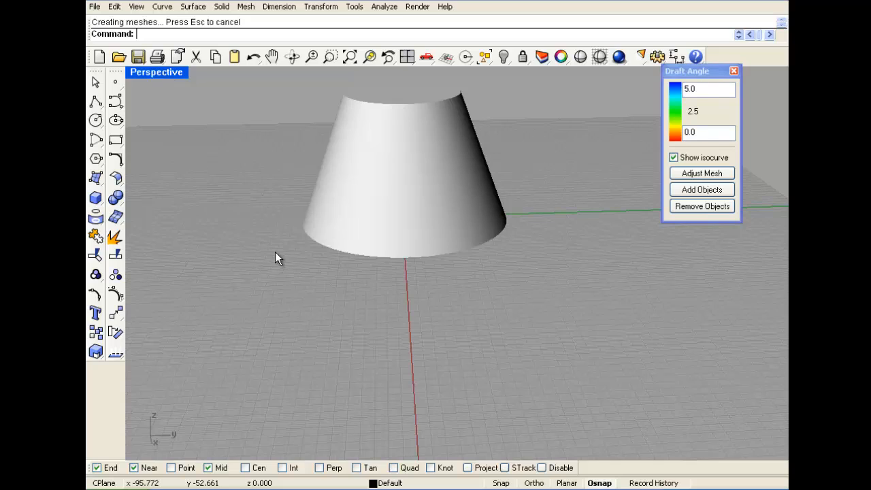
{"action": "left_click", "coordinate": [279, 204]}
{"action": "left_click", "coordinate": [273, 205]}
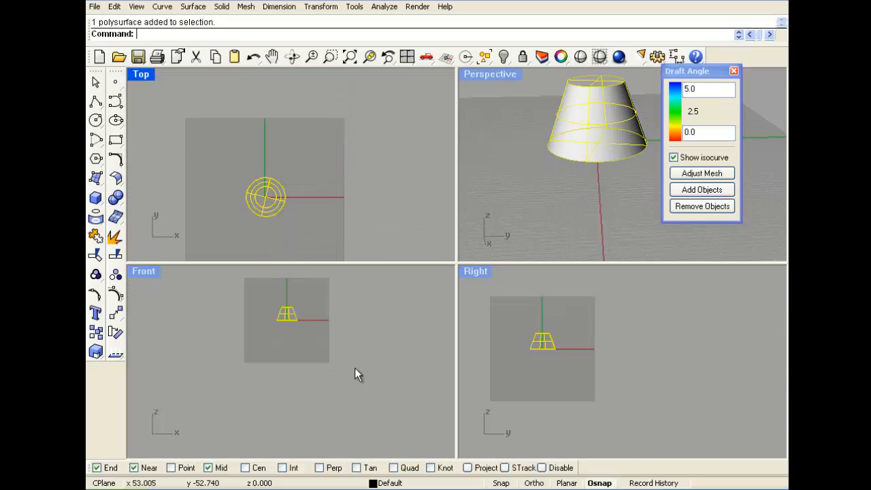
{"action": "double_click", "coordinate": [486, 271]}
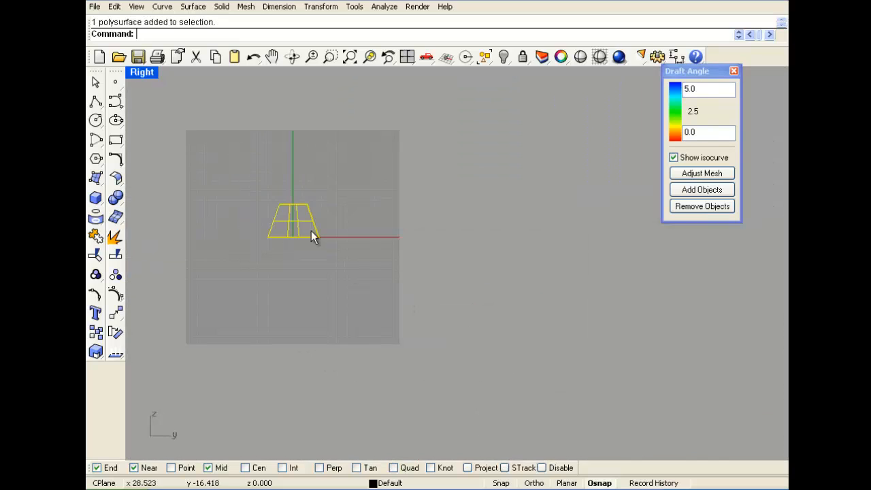
{"action": "right_click_drag", "start_coordinate": [298, 224], "coordinate": [318, 250]}
{"action": "scroll", "coordinate": [318, 250], "scroll_direction": "up", "scroll_amount": 9}
{"action": "right_click_drag", "start_coordinate": [337, 280], "coordinate": [362, 294]}
{"action": "scroll", "coordinate": [367, 309], "scroll_direction": "down", "scroll_amount": 3}
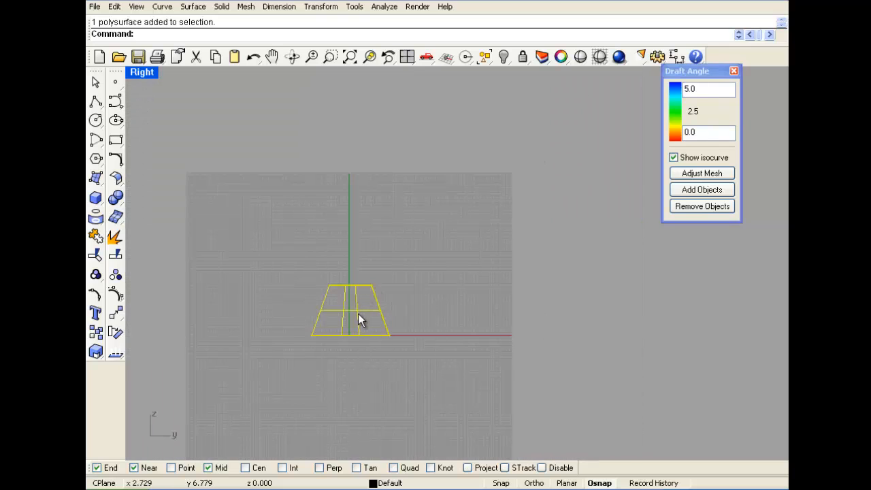
{"action": "scroll", "coordinate": [321, 323], "scroll_direction": "up", "scroll_amount": 2}
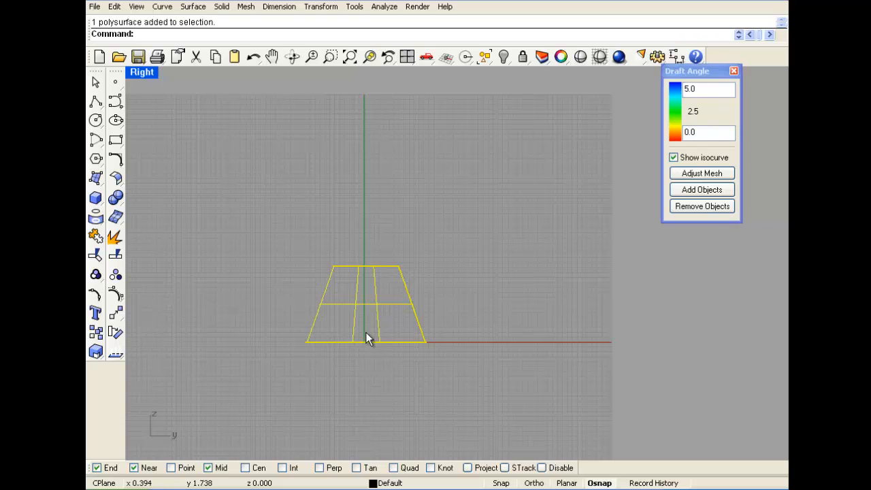
{"action": "scroll", "coordinate": [387, 255], "scroll_direction": "down", "scroll_amount": 2}
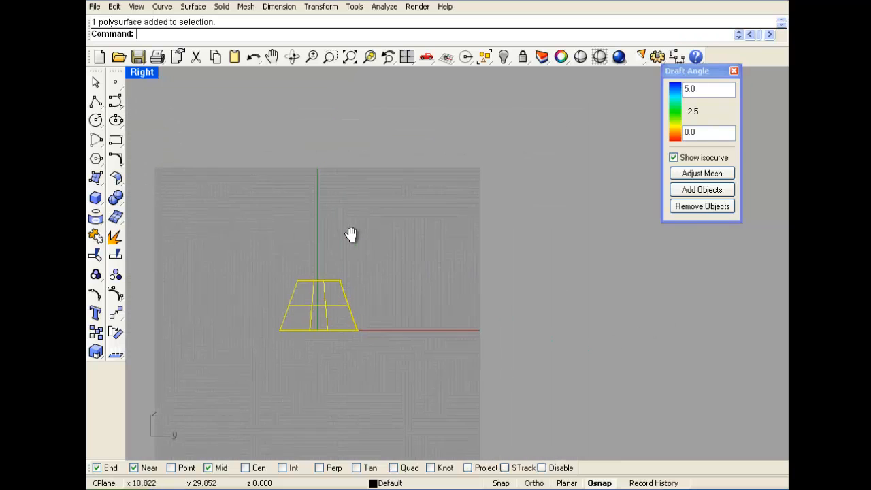
{"action": "left_click", "coordinate": [319, 7]}
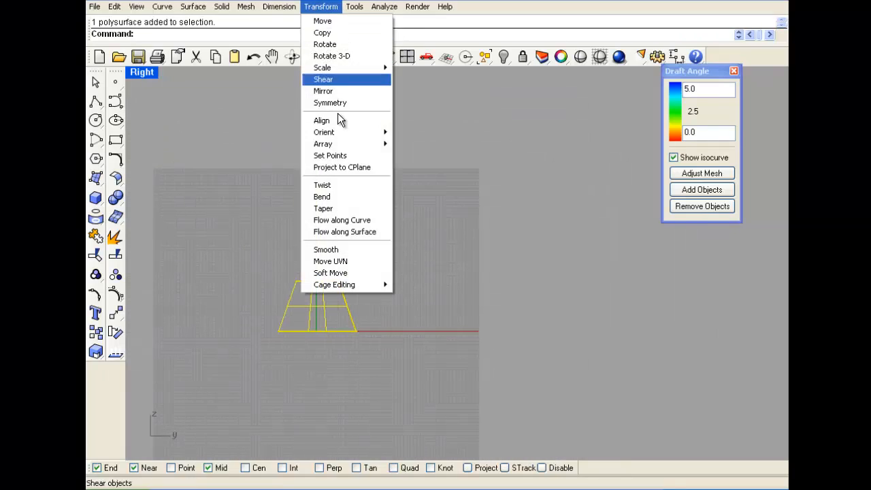
{"action": "left_click", "coordinate": [352, 200]}
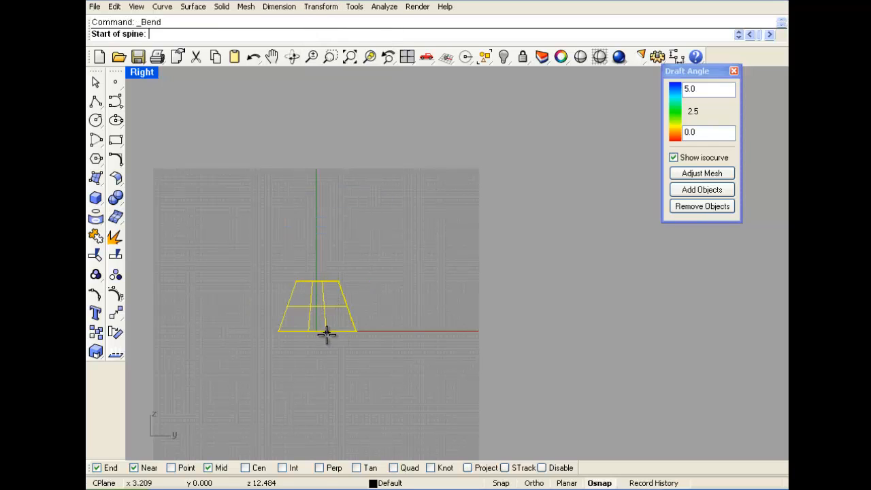
{"action": "left_click", "coordinate": [327, 332]}
{"action": "left_click", "coordinate": [327, 202]}
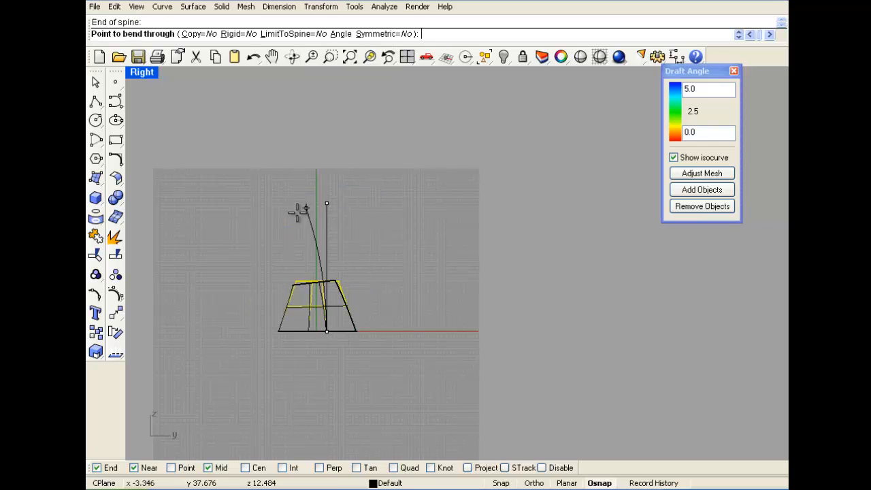
{"action": "left_click", "coordinate": [245, 247]}
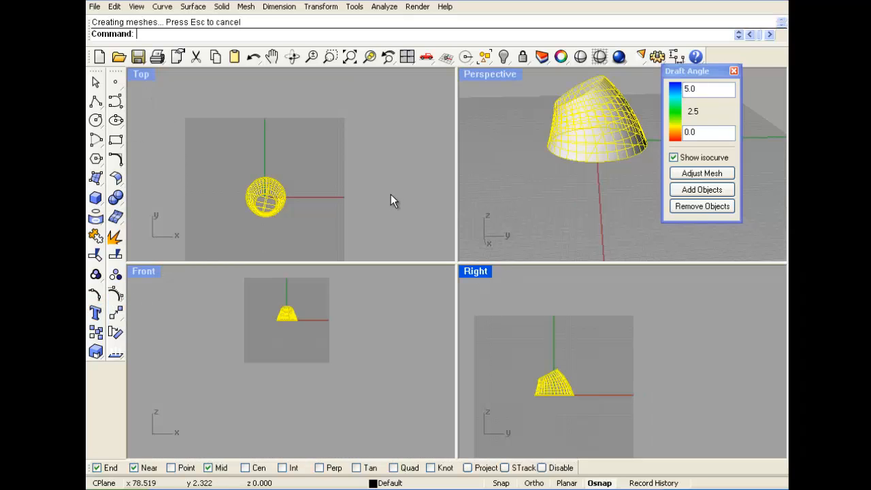
Step: Explode the bent cone and delete its top and bottom cap surfaces, keeping only the side wall
{"action": "mouse_move", "coordinate": [570, 203]}
{"action": "right_mouse_down"}
{"action": "mouse_move", "coordinate": [576, 145]}
{"action": "mouse_move", "coordinate": [623, 169]}
{"action": "mouse_move", "coordinate": [561, 182]}
{"action": "mouse_move", "coordinate": [567, 191]}
{"action": "mouse_move", "coordinate": [586, 163]}
{"action": "mouse_move", "coordinate": [548, 124]}
{"action": "right_mouse_up"}
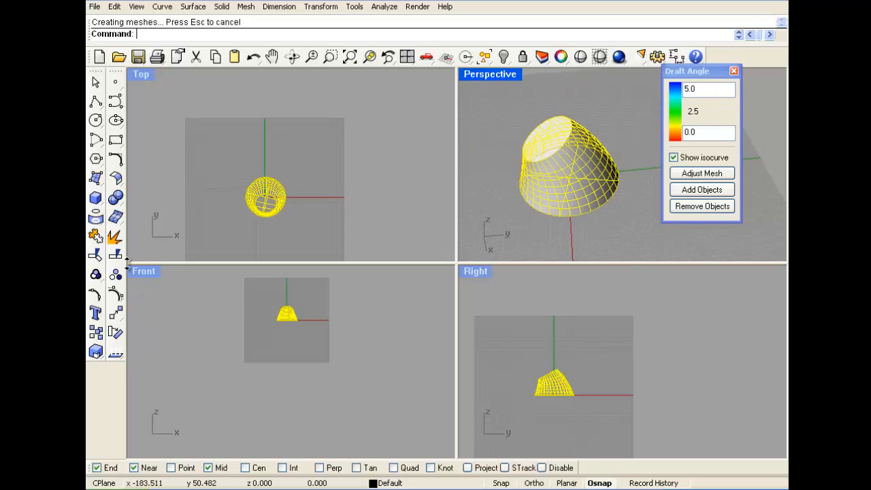
{"action": "right_click_drag", "start_coordinate": [591, 215], "coordinate": [570, 89]}
{"action": "left_click", "coordinate": [563, 128]}
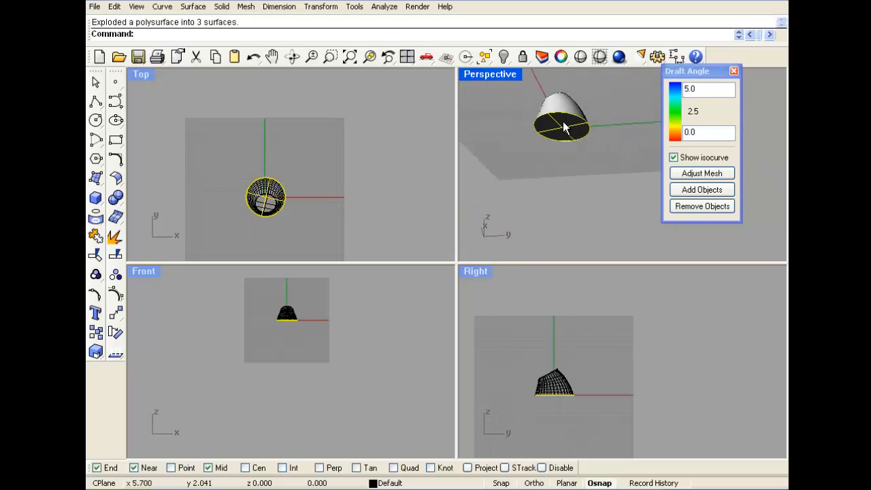
{"action": "key", "text": "Delete"}
{"action": "right_click_drag", "start_coordinate": [593, 191], "coordinate": [577, 178]}
Step: Display the side wall's control points to examine their density, and turn them off again
{"action": "key", "text": "ctrl+a"}
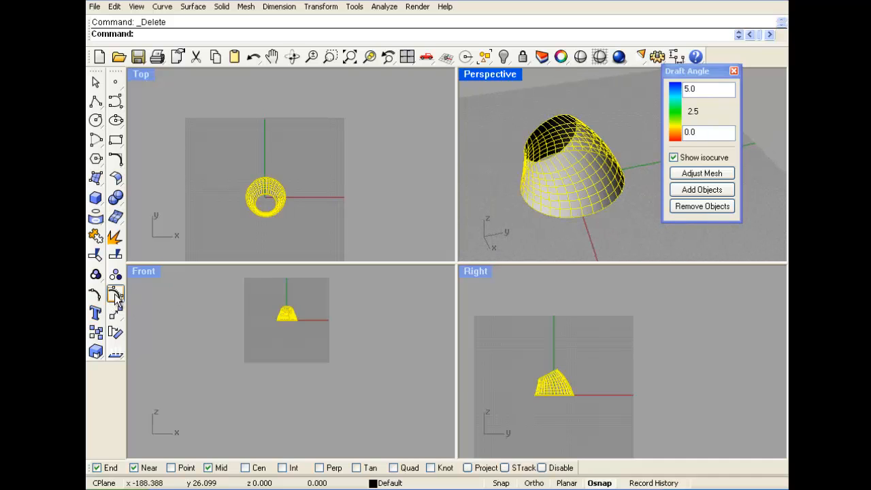
{"action": "left_click", "coordinate": [115, 297]}
{"action": "scroll", "coordinate": [275, 203], "scroll_direction": "up", "scroll_amount": 5}
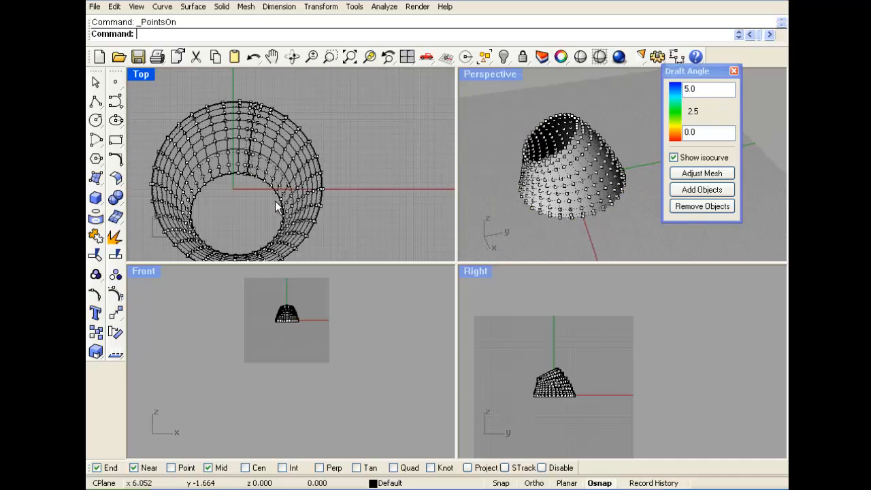
{"action": "key", "text": "ctrl+z"}
{"action": "key", "text": "Delete"}
{"action": "right_click", "coordinate": [116, 297]}
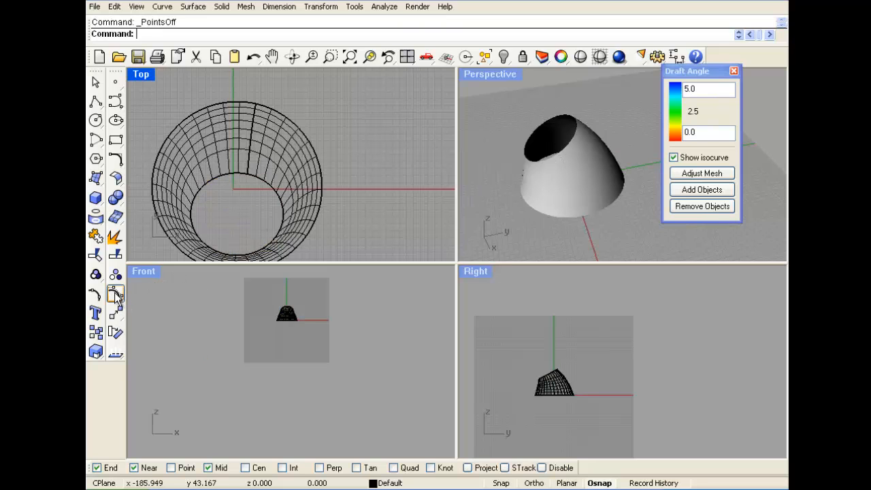
Step: Rebuild the side wall with 10 points and degree 4 in both U and V, deleting the input surface
{"action": "left_click", "coordinate": [536, 164]}
{"action": "left_click", "coordinate": [114, 6]}
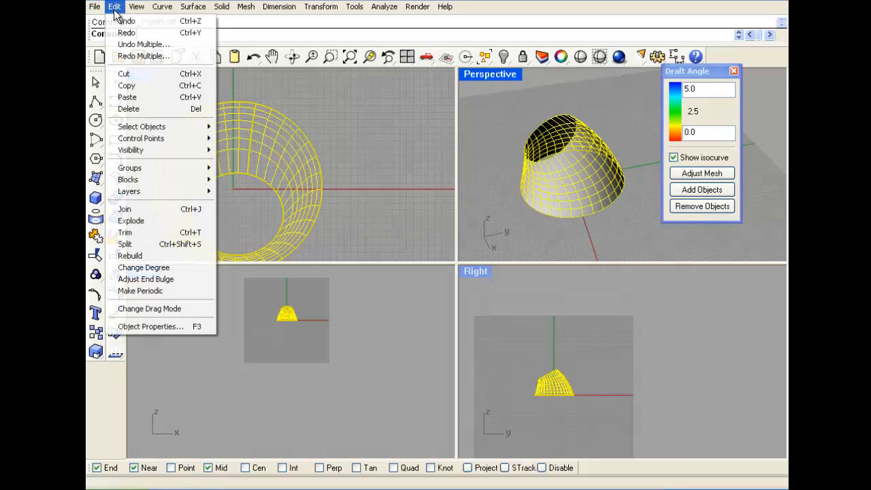
{"action": "left_click", "coordinate": [146, 256]}
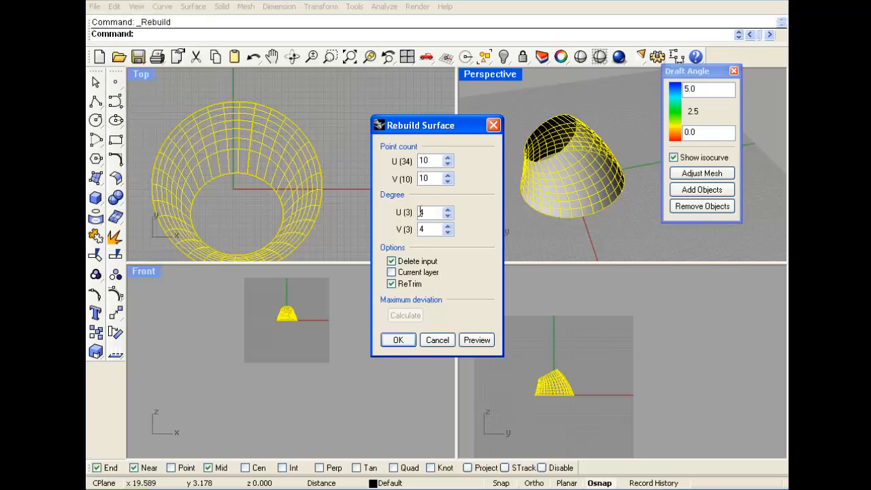
{"action": "left_click", "coordinate": [474, 340]}
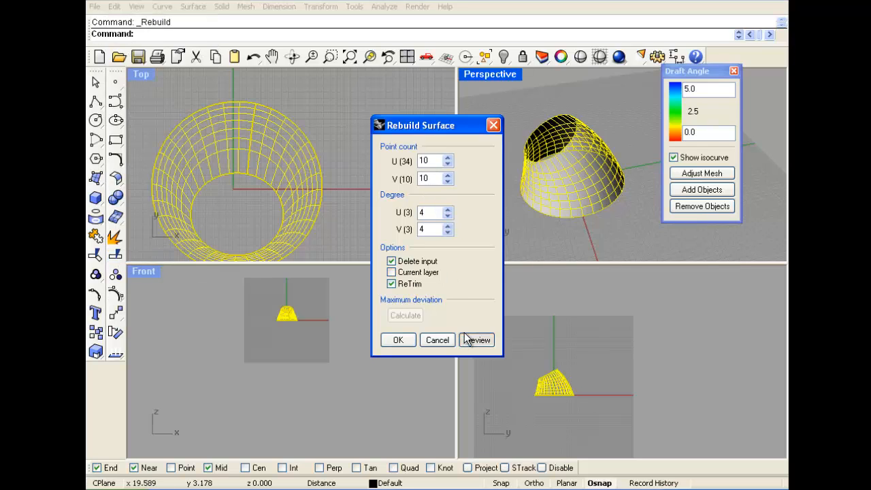
{"action": "left_click", "coordinate": [402, 339]}
Step: Turn on the rebuilt surface's control points and move a group on its upper positive Y side inward and down to form a dent
{"action": "left_click", "coordinate": [118, 306]}
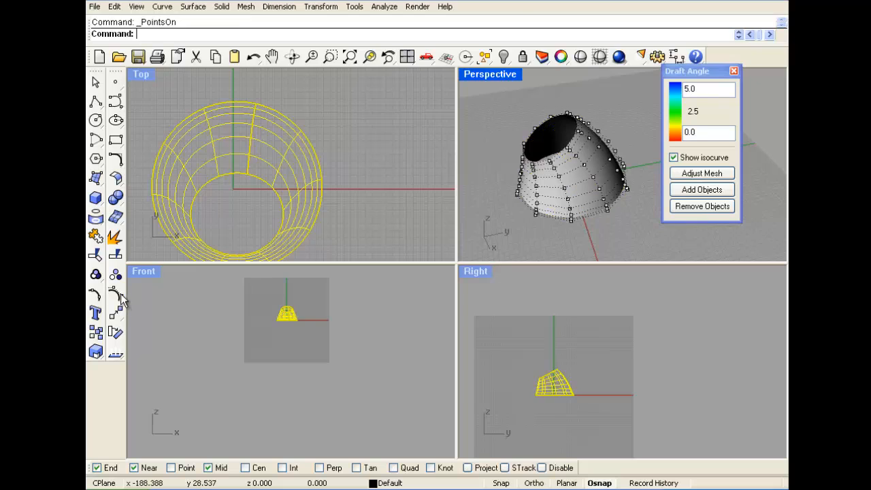
{"action": "left_click_drag", "start_coordinate": [261, 197], "coordinate": [241, 172]}
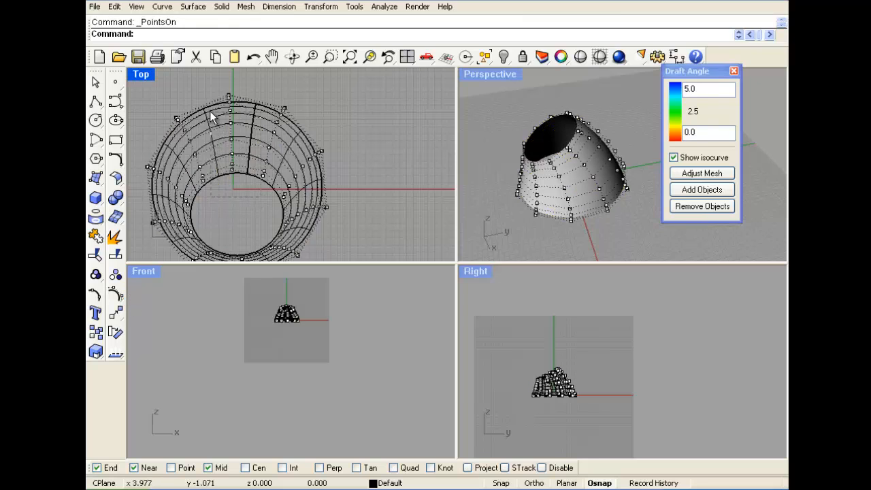
{"action": "left_click_drag", "start_coordinate": [211, 117], "coordinate": [211, 118]}
{"action": "left_click", "coordinate": [258, 202]}
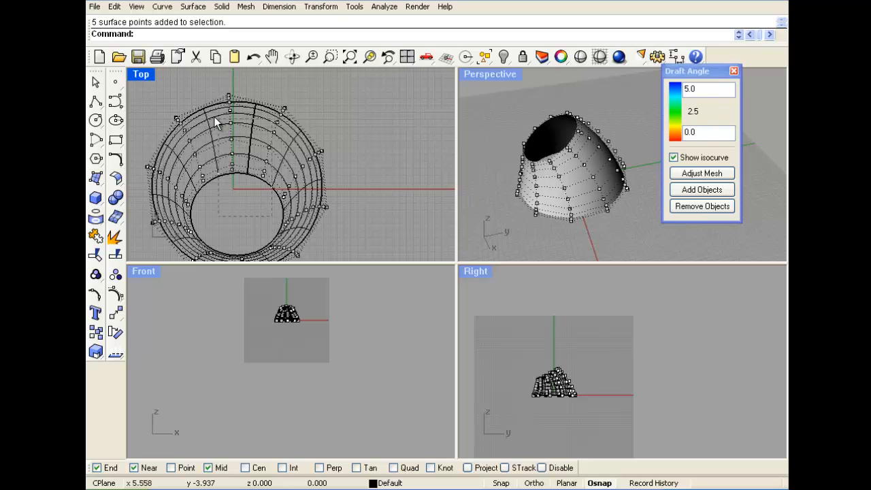
{"action": "left_click_drag", "start_coordinate": [213, 117], "coordinate": [208, 113]}
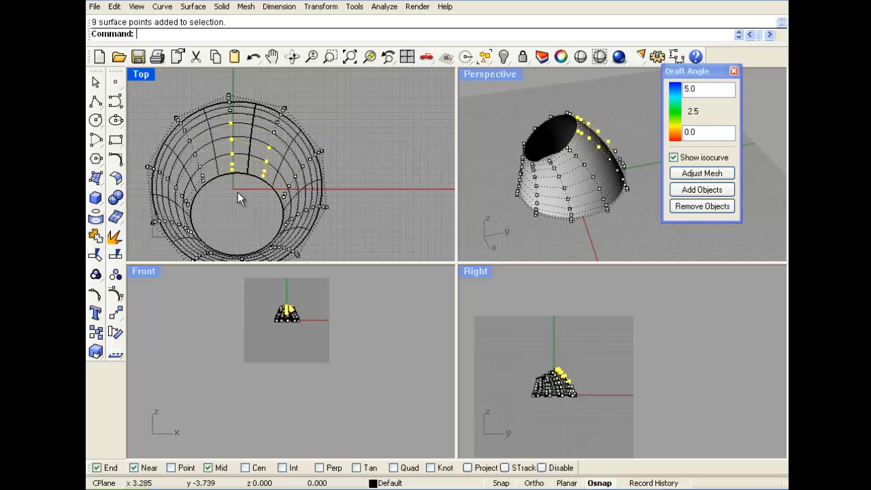
{"action": "left_click_drag", "start_coordinate": [274, 207], "coordinate": [256, 135]}
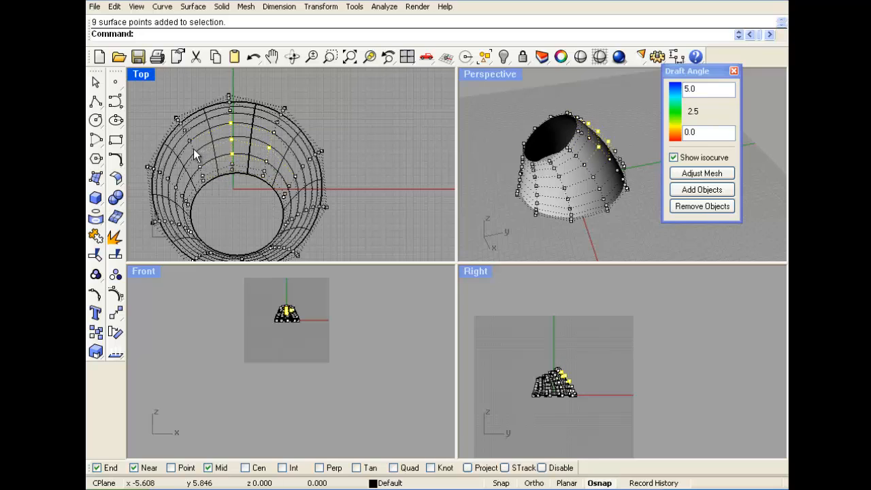
{"action": "scroll", "coordinate": [559, 389], "scroll_direction": "up", "scroll_amount": 5}
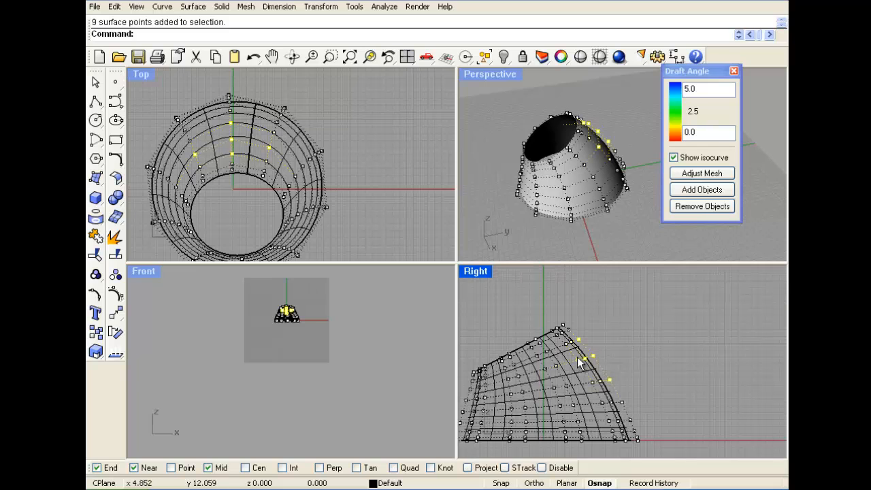
{"action": "left_click_drag", "start_coordinate": [577, 356], "coordinate": [554, 386]}
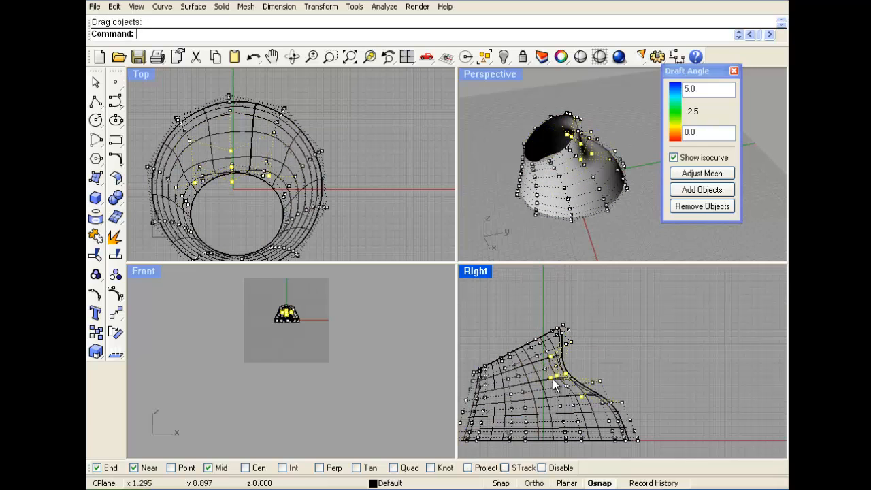
{"action": "right_click_drag", "start_coordinate": [562, 187], "coordinate": [614, 146]}
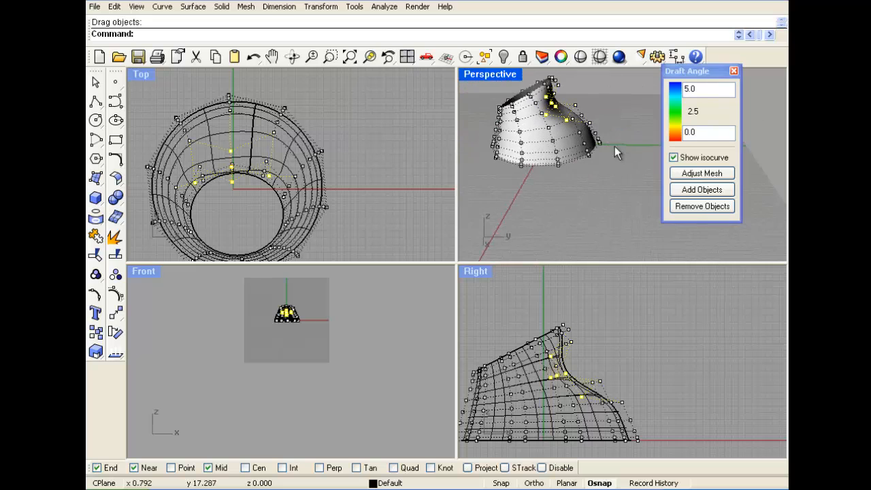
Step: Pull a few control points low on the surface's negative Y side outward and slightly up to form a bulge
{"action": "scroll", "coordinate": [546, 342], "scroll_direction": "down", "scroll_amount": 2}
{"action": "left_click_drag", "start_coordinate": [471, 393], "coordinate": [508, 410]}
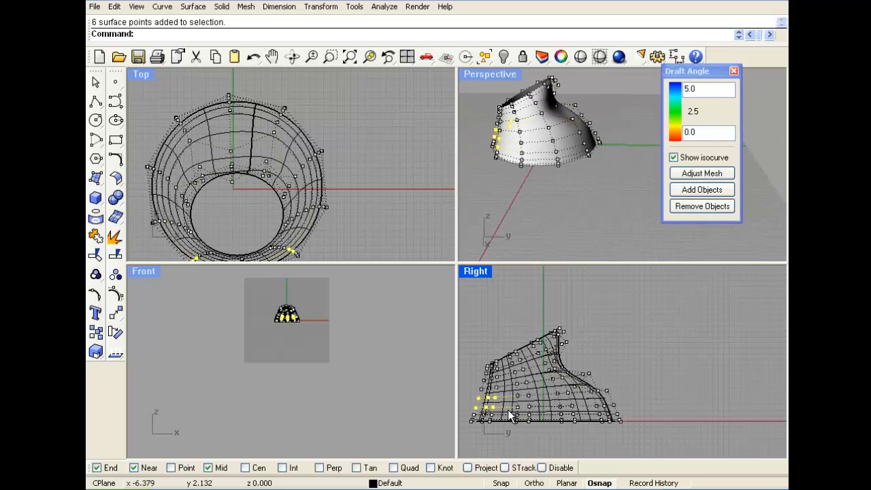
{"action": "scroll", "coordinate": [278, 186], "scroll_direction": "down", "scroll_amount": 3}
{"action": "scroll", "coordinate": [276, 228], "scroll_direction": "up", "scroll_amount": 3}
{"action": "right_click_drag", "start_coordinate": [275, 230], "coordinate": [270, 198]}
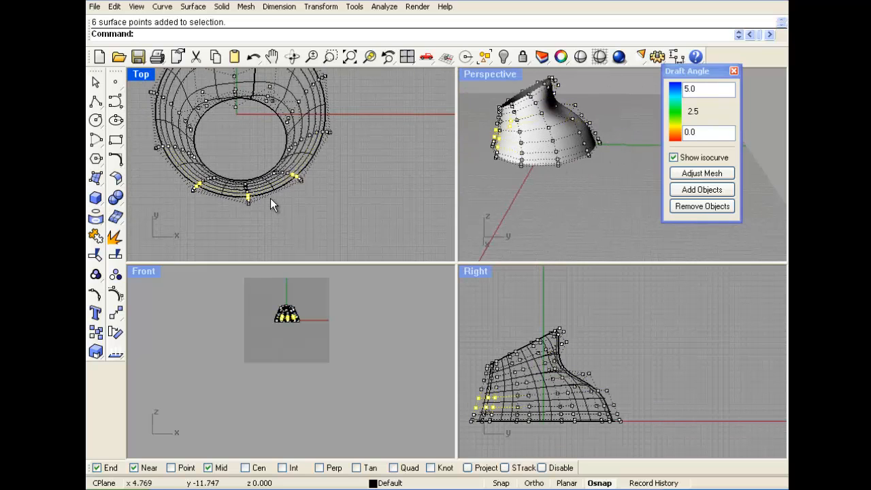
{"action": "scroll", "coordinate": [272, 197], "scroll_direction": "down", "scroll_amount": 1}
{"action": "left_click_drag", "start_coordinate": [266, 154], "coordinate": [311, 199]}
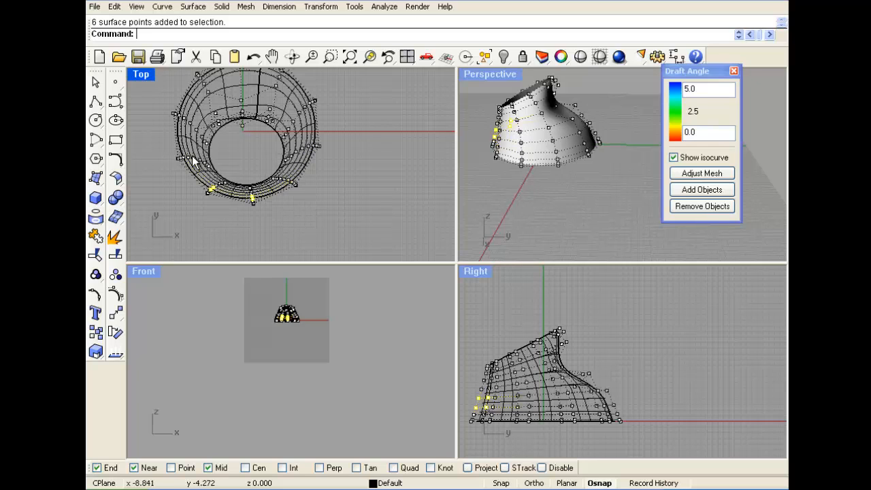
{"action": "scroll", "coordinate": [474, 404], "scroll_direction": "up", "scroll_amount": 3}
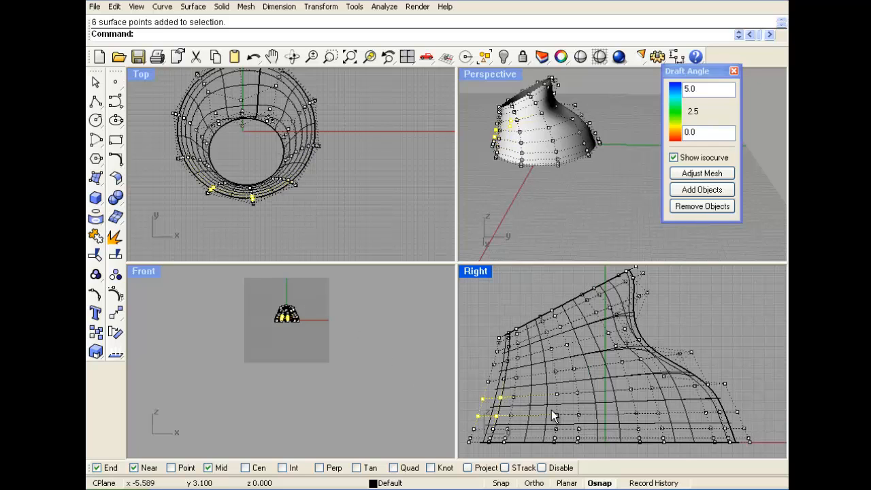
{"action": "scroll", "coordinate": [553, 416], "scroll_direction": "down", "scroll_amount": 2}
{"action": "left_click_drag", "start_coordinate": [502, 417], "coordinate": [484, 408]}
{"action": "left_click", "coordinate": [542, 211]}
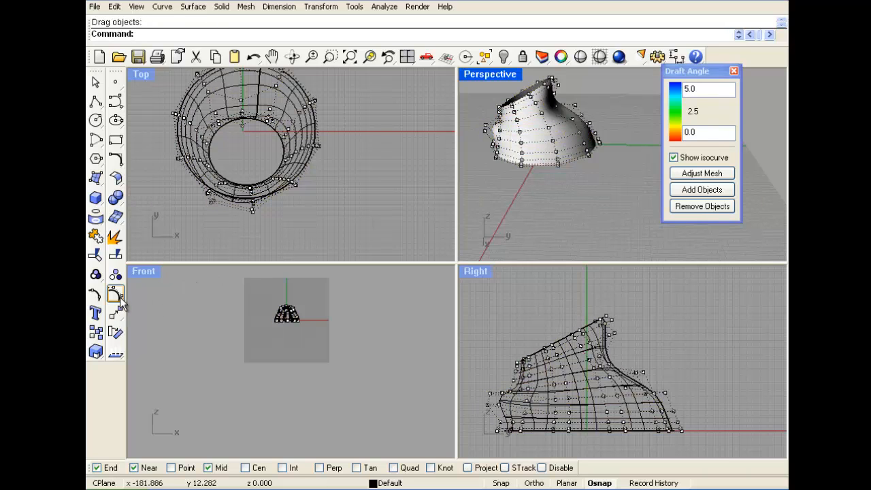
Step: Turn off the control points, close the draft angle analysis, and examine the reshaped surface in the Perspective view
{"action": "left_click", "coordinate": [115, 295]}
{"action": "left_click", "coordinate": [572, 138]}
{"action": "scroll", "coordinate": [572, 139], "scroll_direction": "down", "scroll_amount": 4}
{"action": "mouse_move", "coordinate": [538, 205]}
{"action": "right_mouse_down"}
{"action": "mouse_move", "coordinate": [579, 190]}
{"action": "mouse_move", "coordinate": [628, 201]}
{"action": "mouse_move", "coordinate": [613, 243]}
{"action": "mouse_move", "coordinate": [535, 220]}
{"action": "right_mouse_up"}
{"action": "left_click", "coordinate": [544, 173]}
{"action": "scroll", "coordinate": [545, 173], "scroll_direction": "up", "scroll_amount": 5}
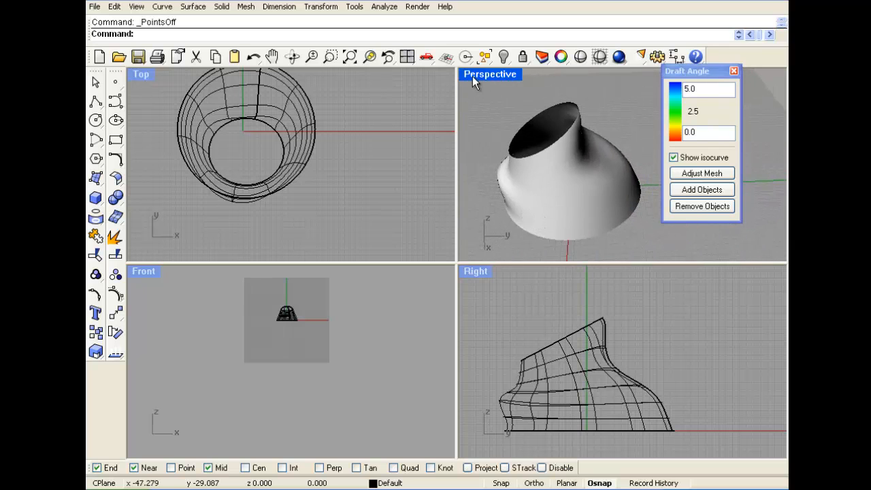
{"action": "left_click", "coordinate": [734, 70]}
{"action": "right_click_drag", "start_coordinate": [606, 229], "coordinate": [361, 332]}
{"action": "scroll", "coordinate": [506, 251], "scroll_direction": "down", "scroll_amount": 5}
Step: Twist the reshaped surface strongly about a vertical axis rising from the negative Y side of its base, and examine the result
{"action": "left_click", "coordinate": [318, 258]}
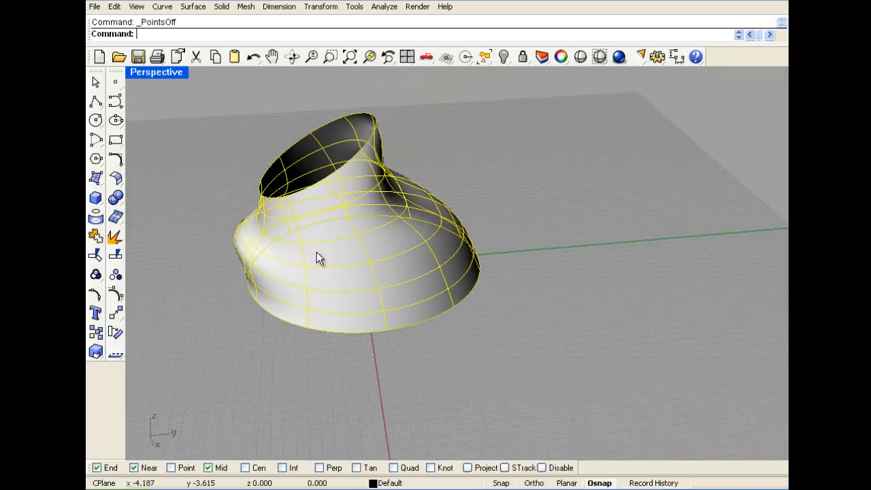
{"action": "double_click", "coordinate": [160, 75]}
{"action": "left_click", "coordinate": [320, 6]}
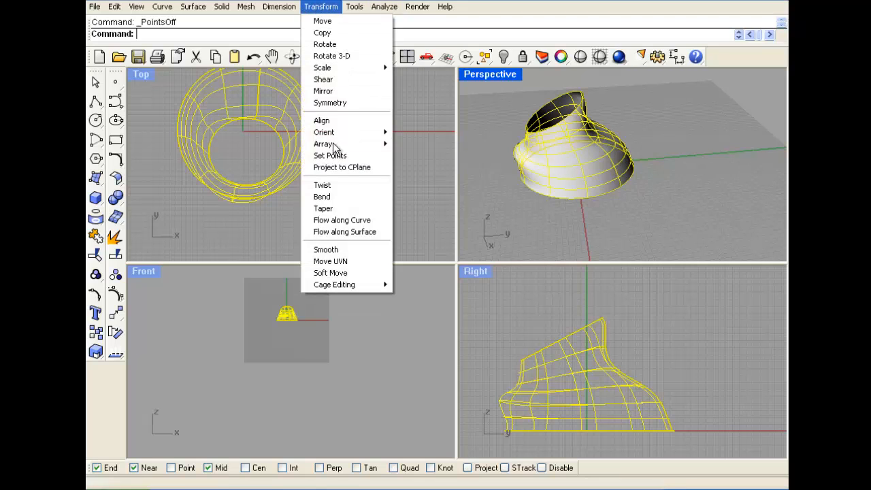
{"action": "left_click", "coordinate": [343, 184]}
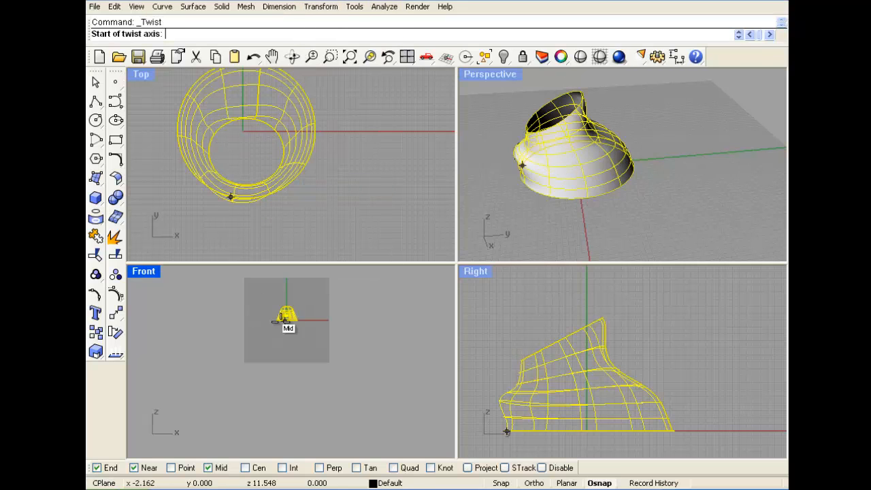
{"action": "scroll", "coordinate": [285, 320], "scroll_direction": "up", "scroll_amount": 5}
{"action": "left_click", "coordinate": [291, 320]}
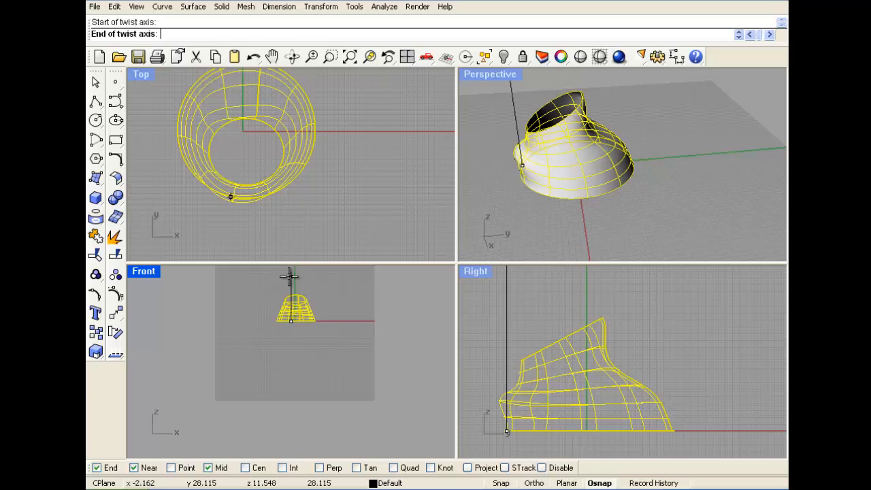
{"action": "left_click", "coordinate": [289, 275]}
{"action": "scroll", "coordinate": [359, 197], "scroll_direction": "down", "scroll_amount": 3}
{"action": "left_click", "coordinate": [369, 196]}
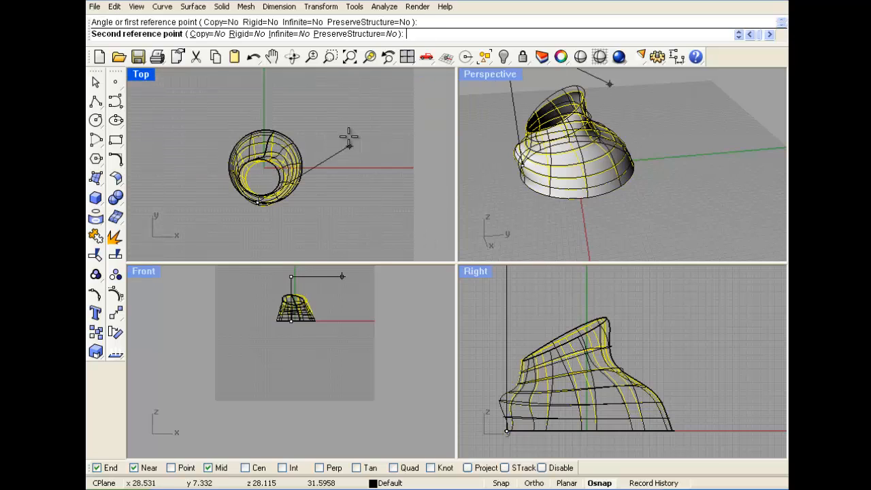
{"action": "left_click", "coordinate": [193, 239]}
{"action": "left_click", "coordinate": [505, 214]}
{"action": "scroll", "coordinate": [572, 207], "scroll_direction": "down", "scroll_amount": 4}
{"action": "scroll", "coordinate": [552, 173], "scroll_direction": "up", "scroll_amount": 4}
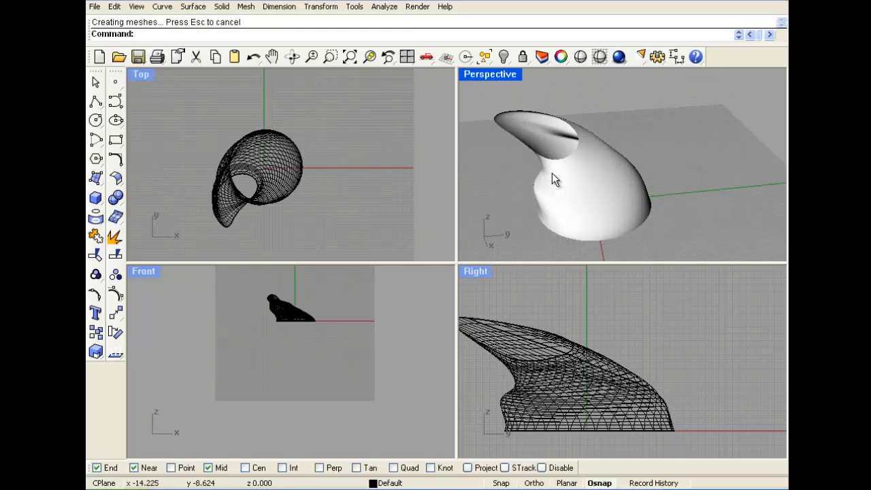
{"action": "right_click_drag", "start_coordinate": [552, 174], "coordinate": [630, 167]}
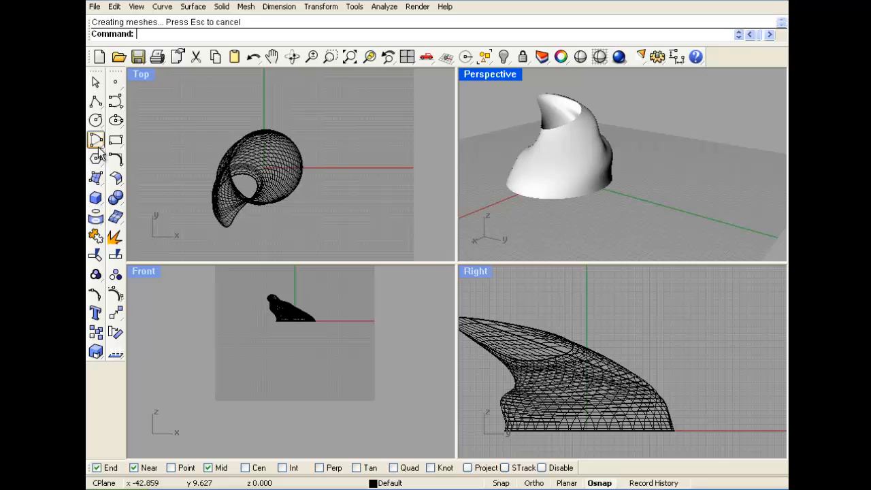
Step: Create a flat surface from four corner points around the twisted shape in the Top view
{"action": "left_click", "coordinate": [96, 199]}
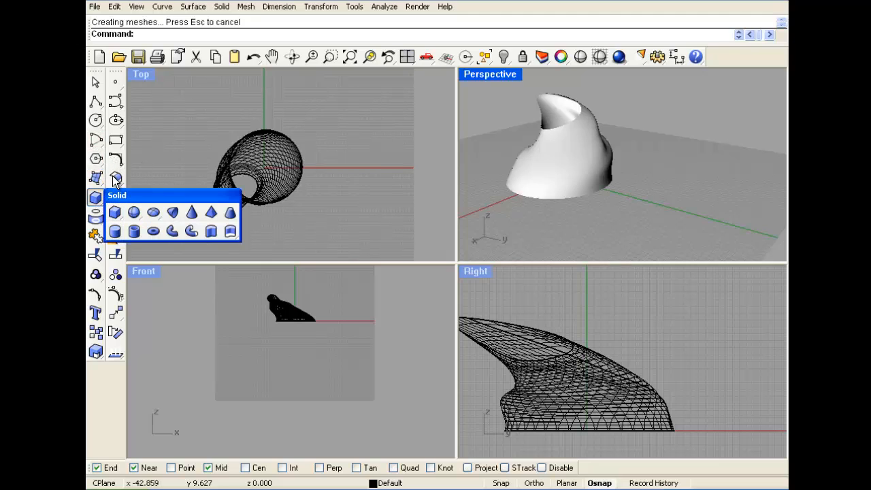
{"action": "left_click", "coordinate": [114, 179]}
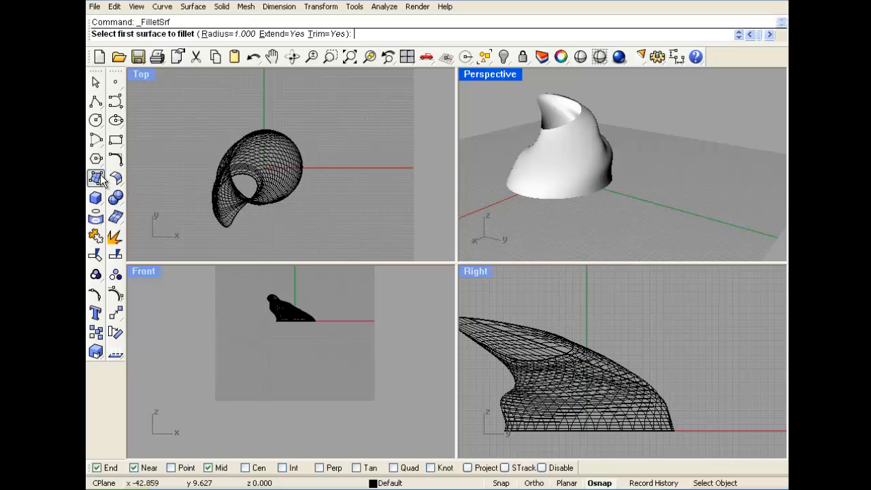
{"action": "left_click", "coordinate": [100, 178]}
{"action": "left_click", "coordinate": [116, 194]}
{"action": "left_click", "coordinate": [171, 98]}
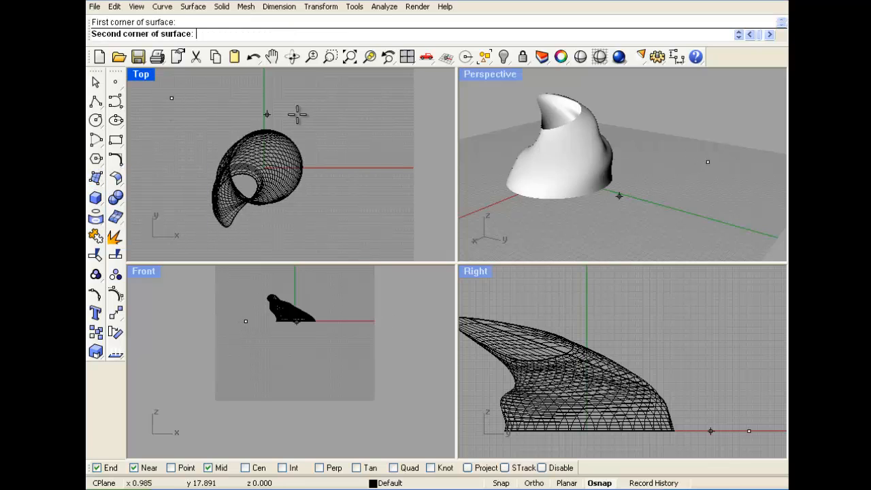
{"action": "left_click", "coordinate": [331, 111]}
{"action": "left_click", "coordinate": [353, 241]}
{"action": "left_click", "coordinate": [163, 236]}
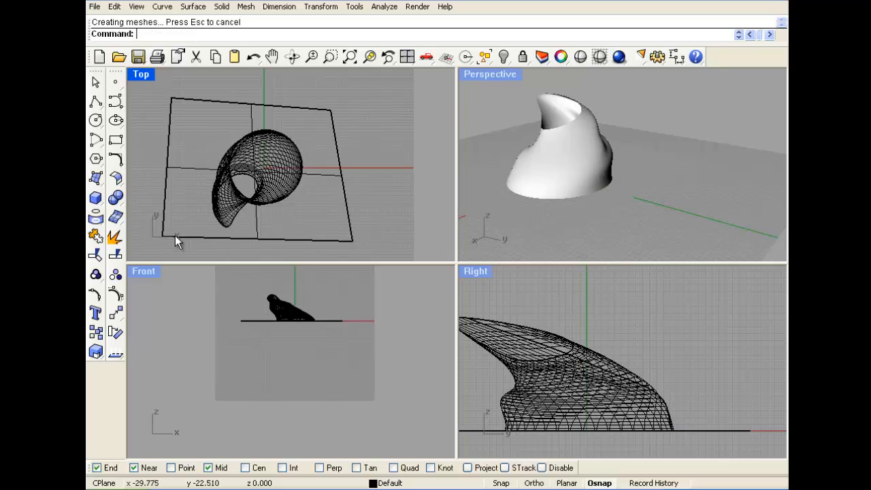
Step: Raise the four-corner plane above the base in the Right view, through the lower part of the twisted shape
{"action": "left_click", "coordinate": [350, 223]}
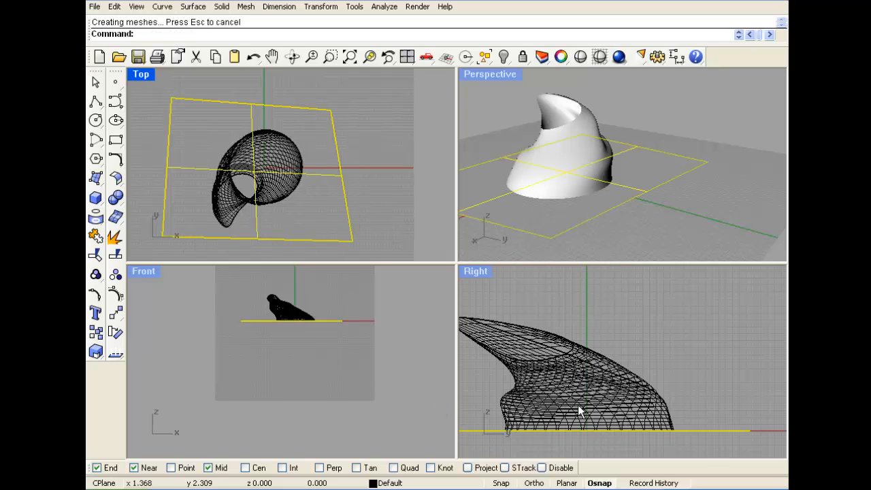
{"action": "scroll", "coordinate": [599, 406], "scroll_direction": "down", "scroll_amount": 4}
{"action": "scroll", "coordinate": [569, 393], "scroll_direction": "up", "scroll_amount": 2}
{"action": "right_click_drag", "start_coordinate": [550, 390], "coordinate": [576, 376]}
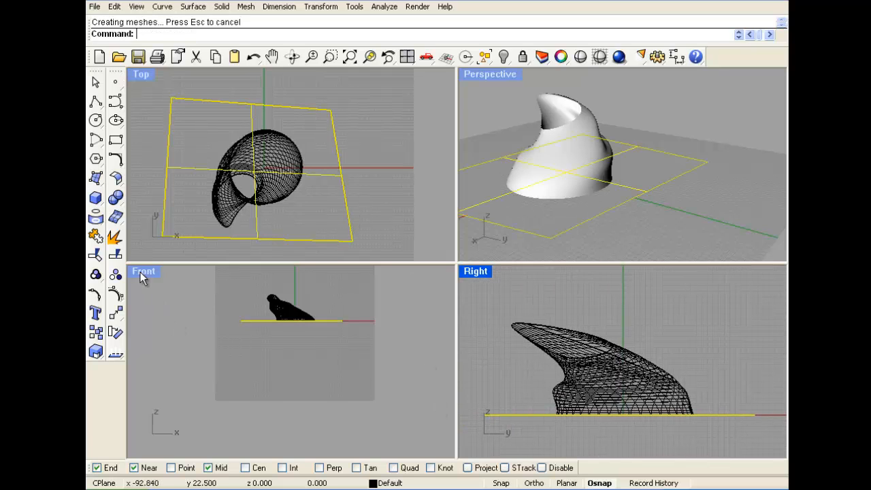
{"action": "left_click", "coordinate": [115, 312]}
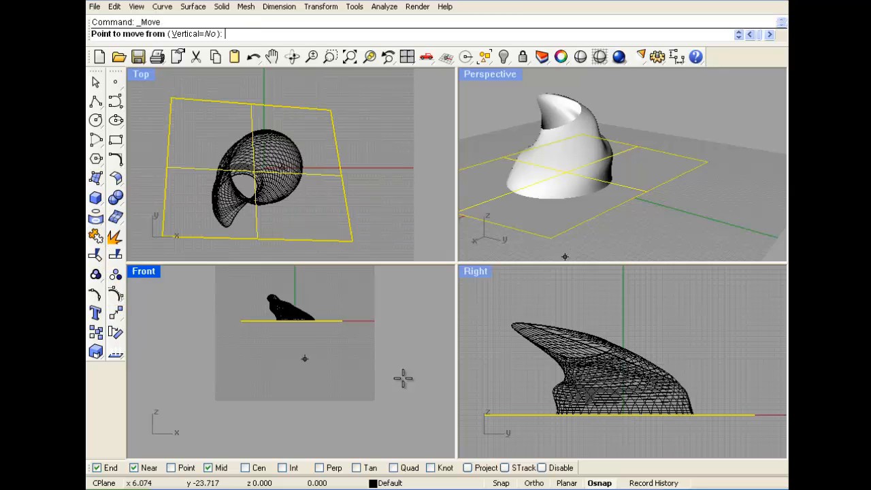
{"action": "left_click", "coordinate": [494, 407]}
{"action": "left_click", "coordinate": [499, 394]}
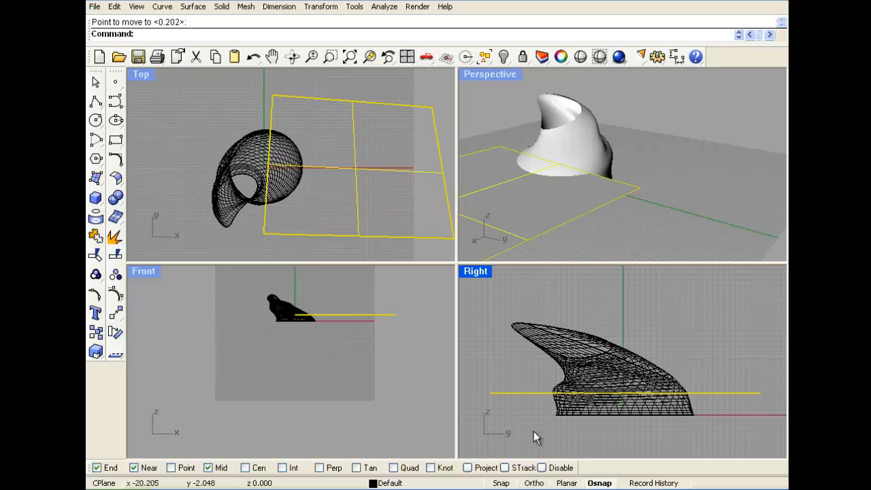
{"action": "key", "text": "Return"}
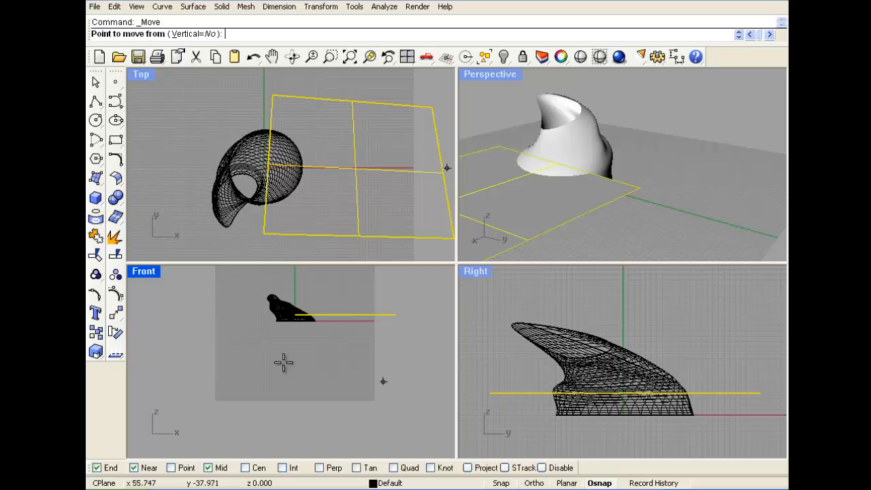
Step: Rotate the plane to a diagonal slope in the Right view and shift it along negative X so it crosses the whole shape
{"action": "left_click", "coordinate": [115, 332]}
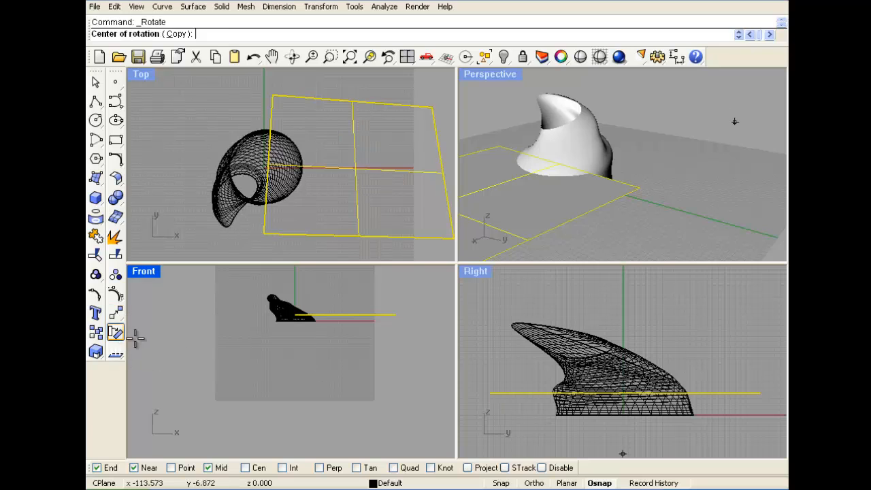
{"action": "left_click", "coordinate": [516, 420]}
{"action": "left_click", "coordinate": [722, 351]}
{"action": "left_click", "coordinate": [615, 292]}
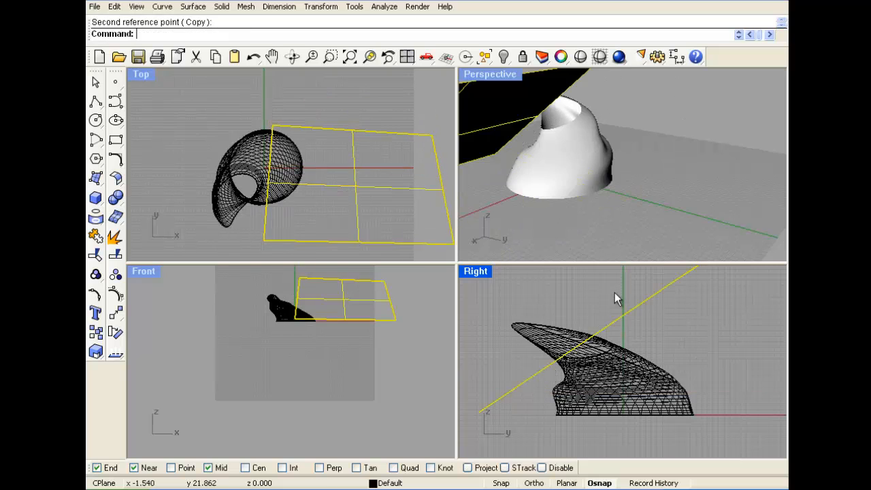
{"action": "left_click", "coordinate": [603, 164]}
{"action": "left_click", "coordinate": [345, 190]}
{"action": "left_click", "coordinate": [345, 192]}
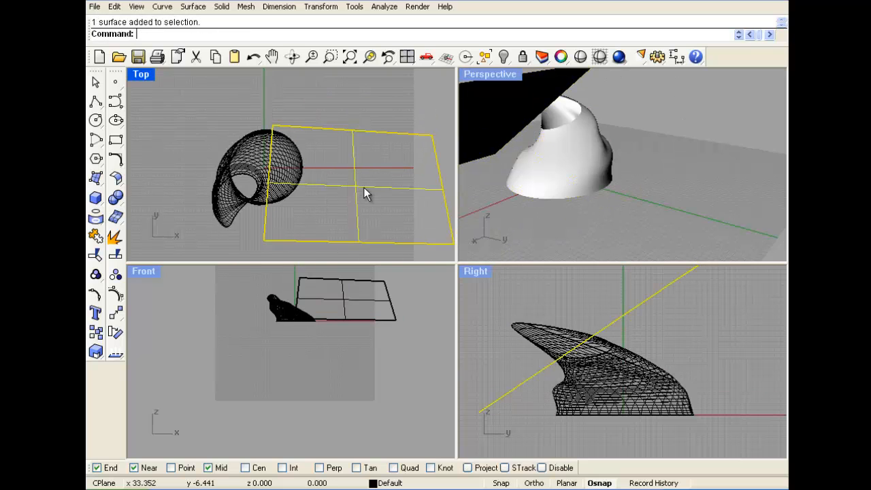
{"action": "left_click_drag", "start_coordinate": [363, 188], "coordinate": [289, 194]}
{"action": "left_click", "coordinate": [568, 296]}
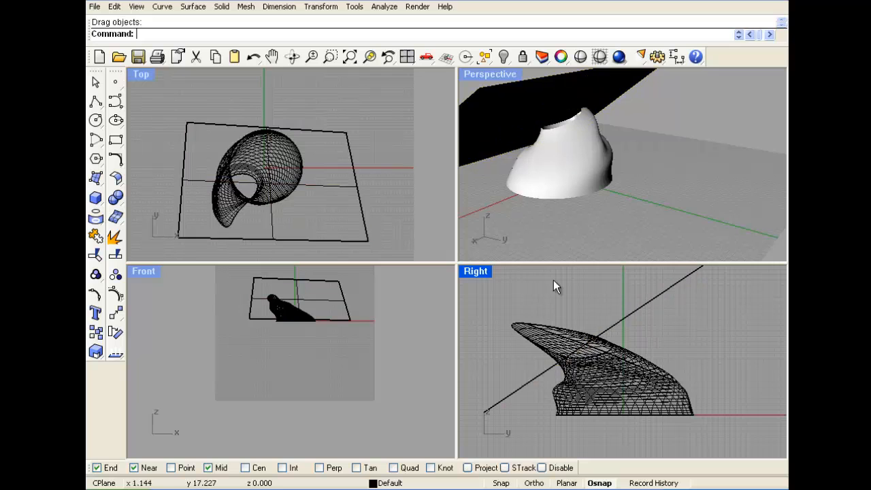
Step: Split the twisted surface with the sloped plane as the cutting object
{"action": "right_click_drag", "start_coordinate": [557, 251], "coordinate": [539, 177]}
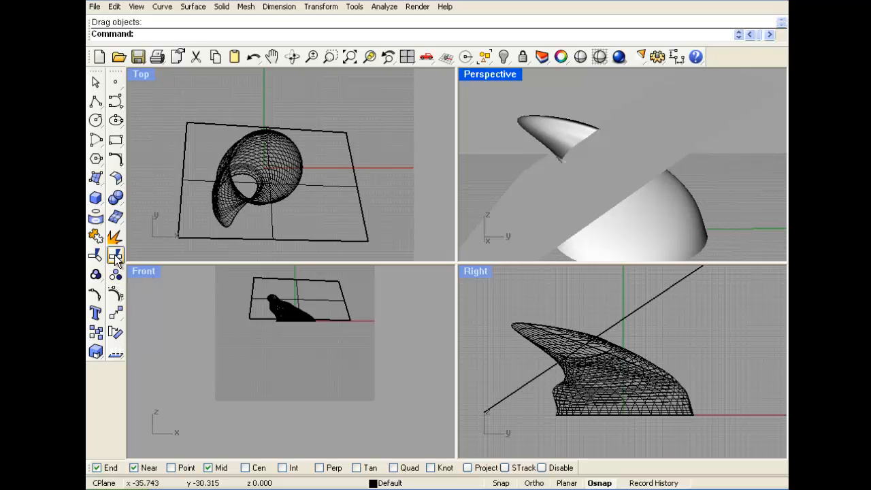
{"action": "left_click", "coordinate": [115, 257]}
{"action": "left_click", "coordinate": [545, 138]}
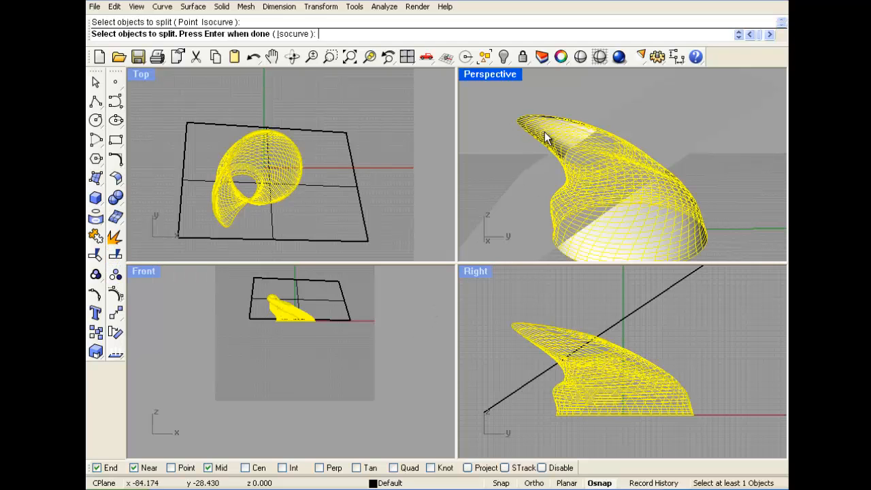
{"action": "key", "text": "Return"}
{"action": "left_click", "coordinate": [529, 183]}
{"action": "key", "text": "Return"}
Step: Set the Perspective view to Shaded display, and delete the cutting plane and the pointed tip beyond it
{"action": "left_click", "coordinate": [490, 74]}
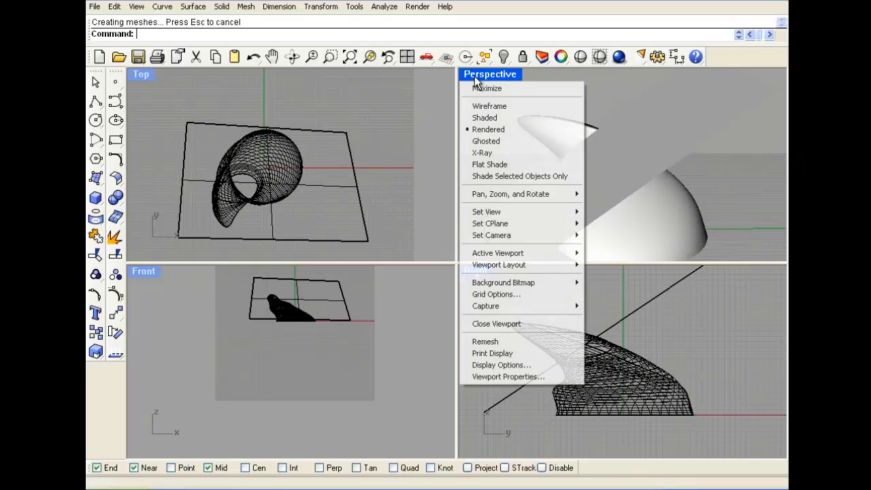
{"action": "left_click", "coordinate": [490, 116]}
{"action": "left_click", "coordinate": [542, 192]}
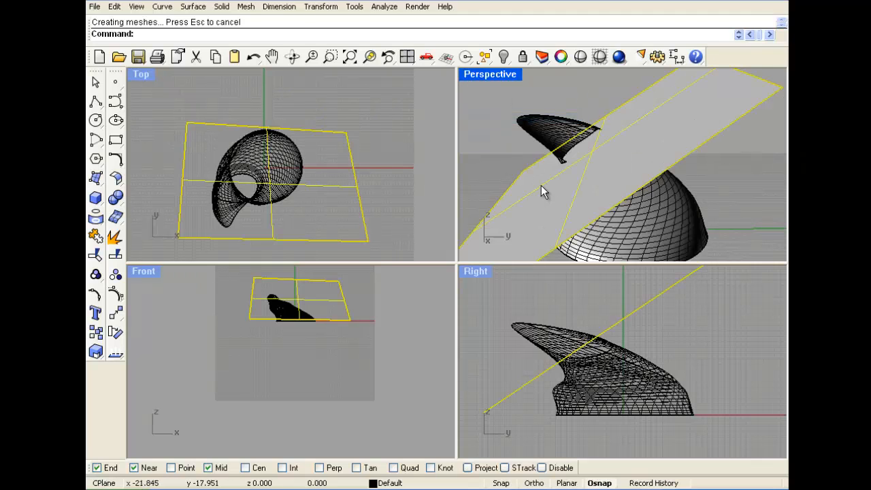
{"action": "key", "text": "Delete"}
{"action": "left_click", "coordinate": [543, 130]}
{"action": "key", "text": "Escape"}
{"action": "right_click_drag", "start_coordinate": [571, 182], "coordinate": [644, 195]}
{"action": "left_click", "coordinate": [588, 139]}
{"action": "key", "text": "Delete"}
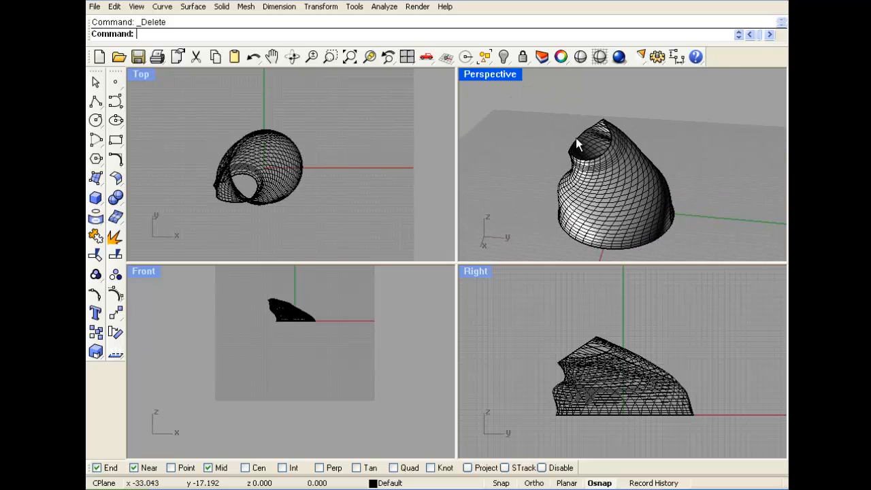
Step: Examine the trimmed upper opening and its inner creases up close from several angles in the maximized Perspective view
{"action": "scroll", "coordinate": [576, 138], "scroll_direction": "up", "scroll_amount": 6}
{"action": "right_click_drag", "start_coordinate": [604, 147], "coordinate": [646, 118]}
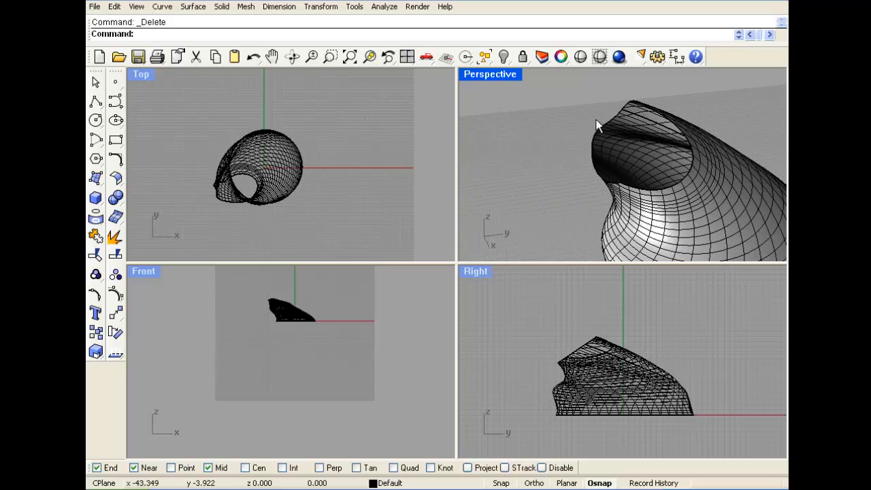
{"action": "right_click_drag", "start_coordinate": [615, 179], "coordinate": [594, 114]}
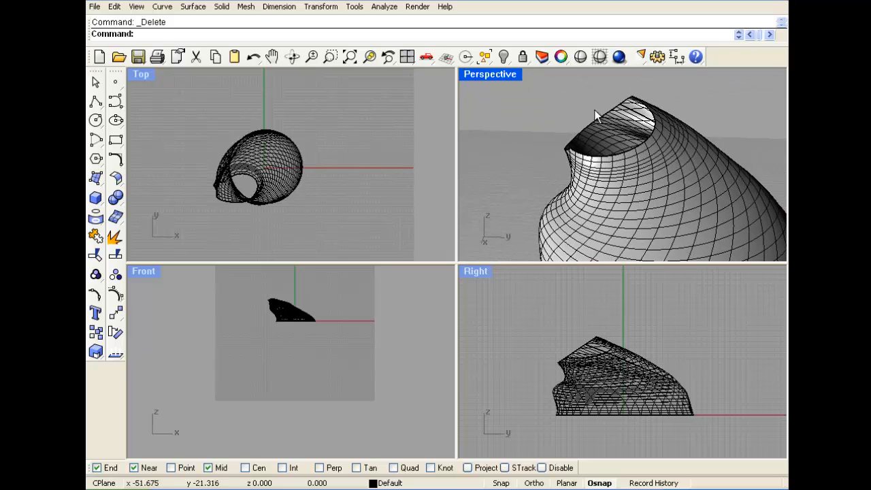
{"action": "double_click", "coordinate": [501, 77]}
{"action": "right_click_drag", "start_coordinate": [521, 188], "coordinate": [417, 251]}
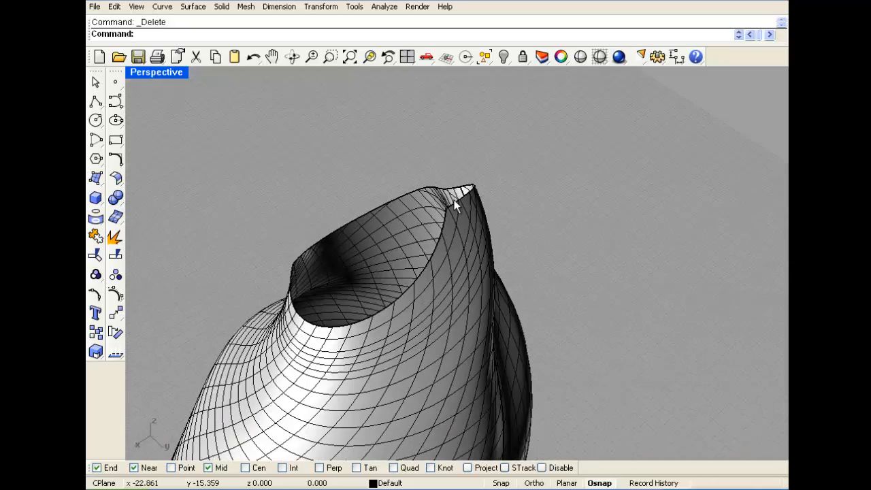
{"action": "right_click_drag", "start_coordinate": [455, 206], "coordinate": [552, 176]}
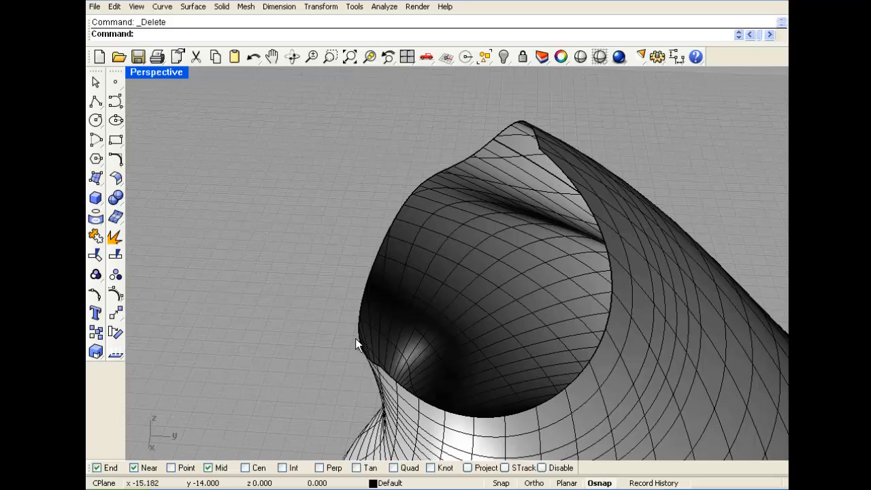
{"action": "right_click_drag", "start_coordinate": [355, 338], "coordinate": [388, 325]}
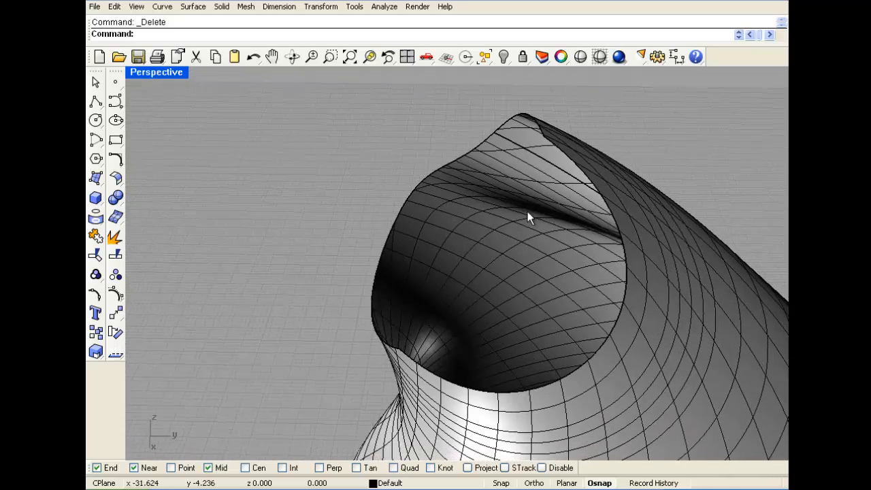
{"action": "scroll", "coordinate": [529, 218], "scroll_direction": "down", "scroll_amount": 1}
{"action": "right_click_drag", "start_coordinate": [428, 232], "coordinate": [528, 231]}
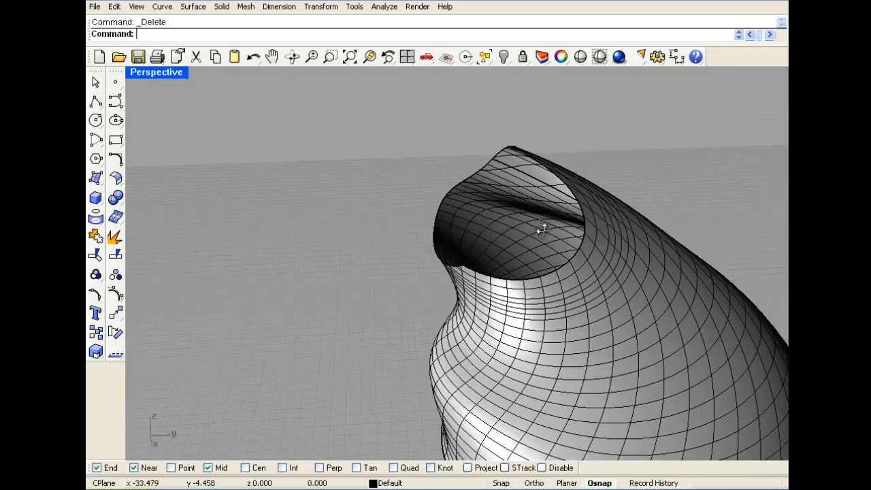
{"action": "right_click_drag", "start_coordinate": [542, 229], "coordinate": [505, 155]}
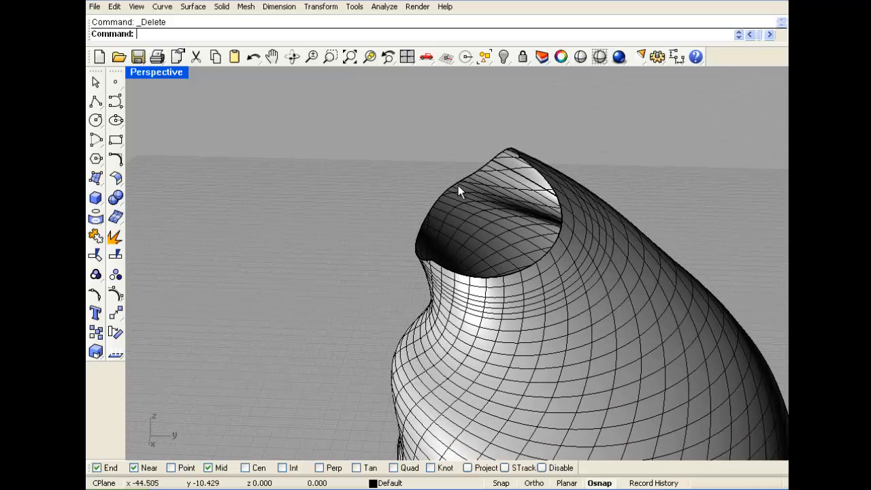
{"action": "right_click_drag", "start_coordinate": [414, 252], "coordinate": [434, 238]}
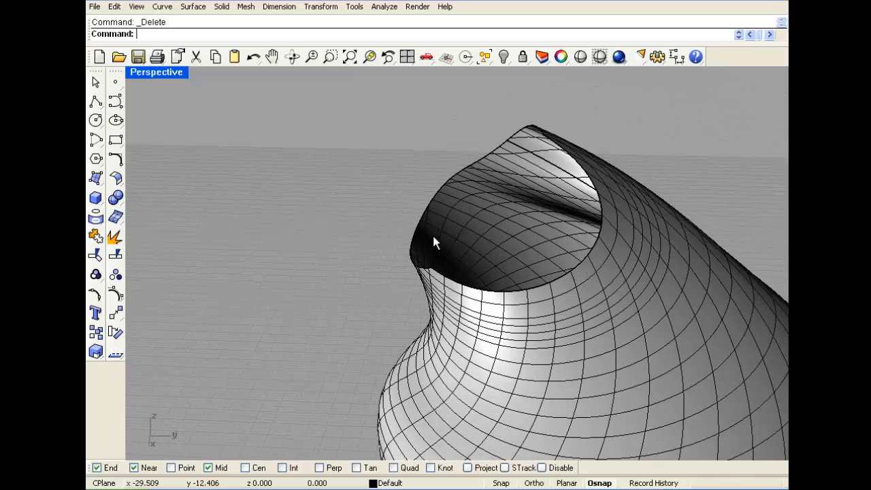
Step: Duplicate two adjoining edges along the rim of the twisted surface's trimmed upper opening as separate curves
{"action": "left_click", "coordinate": [163, 6]}
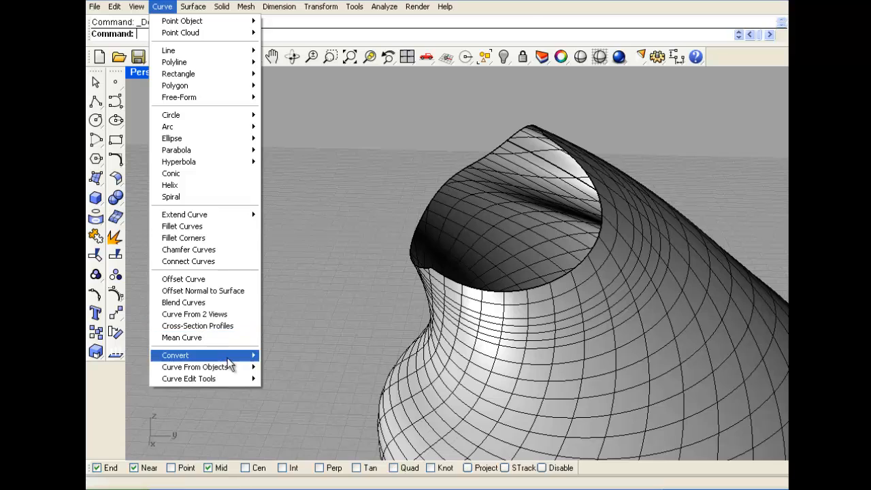
{"action": "mouse_move", "coordinate": [240, 365]}
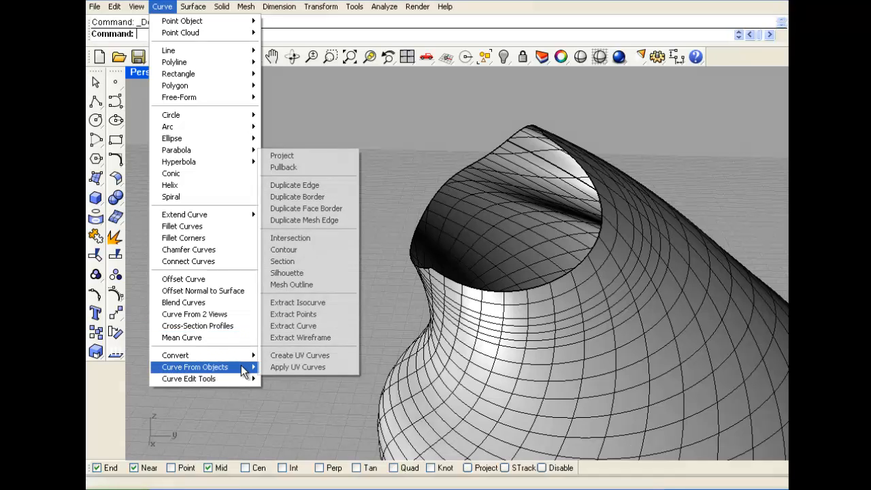
{"action": "left_click", "coordinate": [323, 186]}
{"action": "left_click_drag", "start_coordinate": [373, 128], "coordinate": [463, 201]}
{"action": "left_click", "coordinate": [429, 201]}
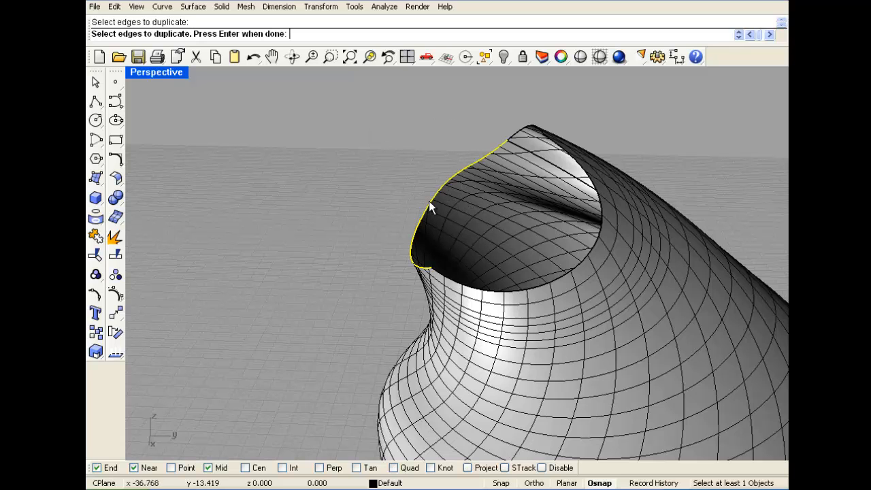
{"action": "left_click", "coordinate": [492, 156]}
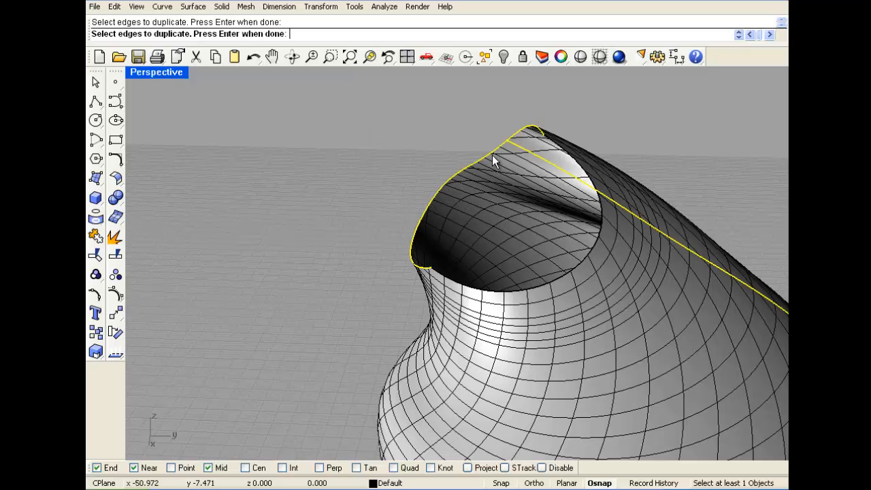
{"action": "left_click", "coordinate": [536, 154]}
{"action": "right_click_drag", "start_coordinate": [486, 180], "coordinate": [529, 168]}
{"action": "key", "text": "Return"}
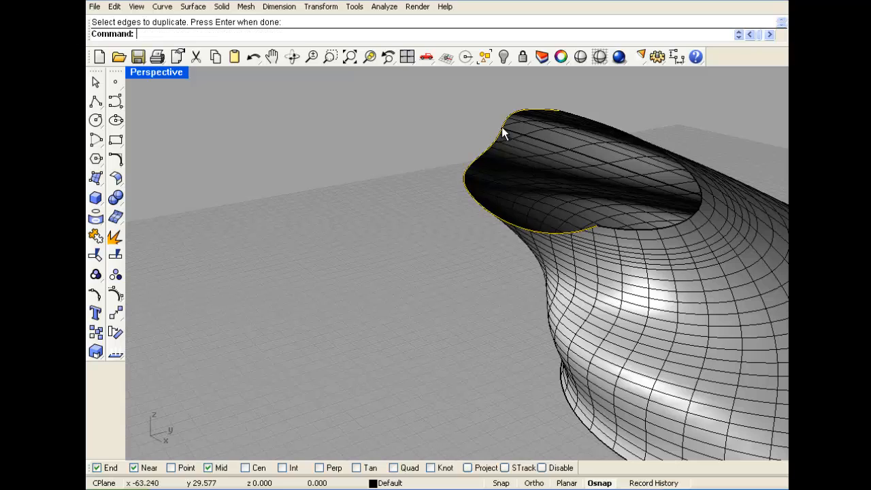
Step: Move the two duplicated edge curves away from the surface and join them into one open curve
{"action": "left_click_drag", "start_coordinate": [502, 130], "coordinate": [483, 144]}
{"action": "right_click_drag", "start_coordinate": [483, 144], "coordinate": [208, 283]}
{"action": "left_click", "coordinate": [115, 257]}
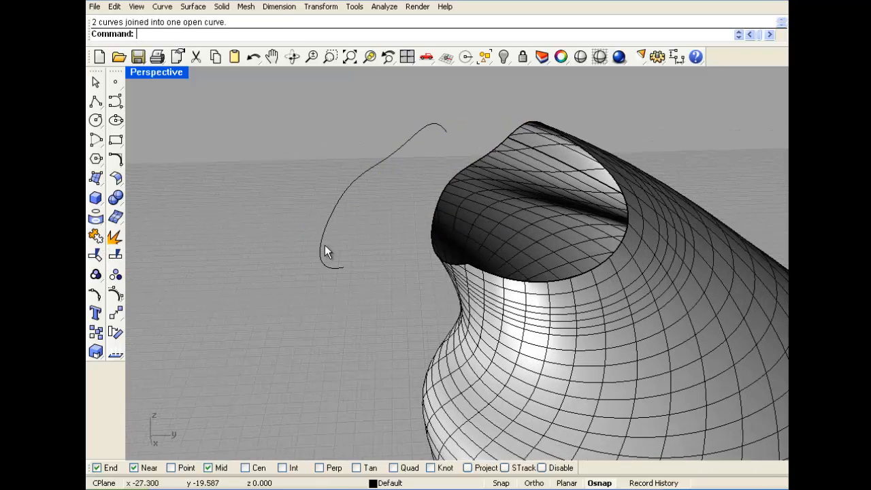
Step: Delete the joined curve beside the twisted surface, leaving the surface itself in place
{"action": "scroll", "coordinate": [372, 170], "scroll_direction": "down", "scroll_amount": 3}
{"action": "right_click_drag", "start_coordinate": [385, 193], "coordinate": [354, 212]}
{"action": "scroll", "coordinate": [355, 210], "scroll_direction": "up", "scroll_amount": 2}
{"action": "key", "text": "ctrl+a"}
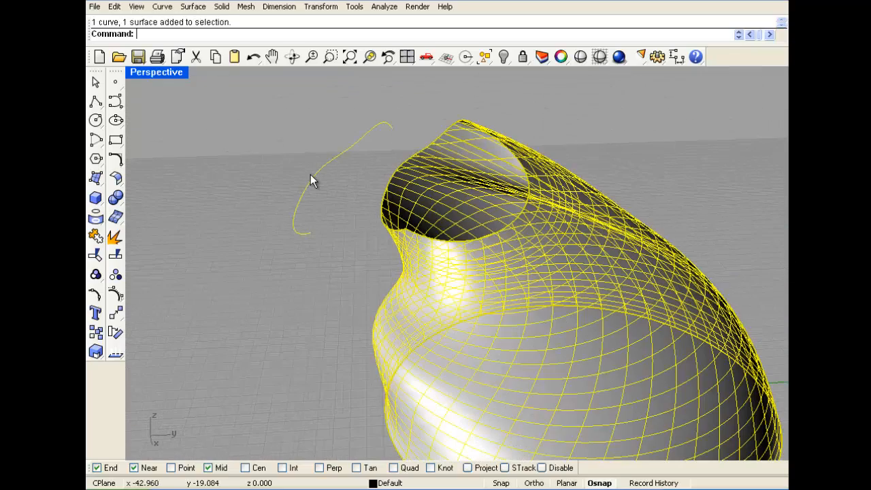
{"action": "left_click", "coordinate": [299, 160]}
{"action": "left_click", "coordinate": [304, 195]}
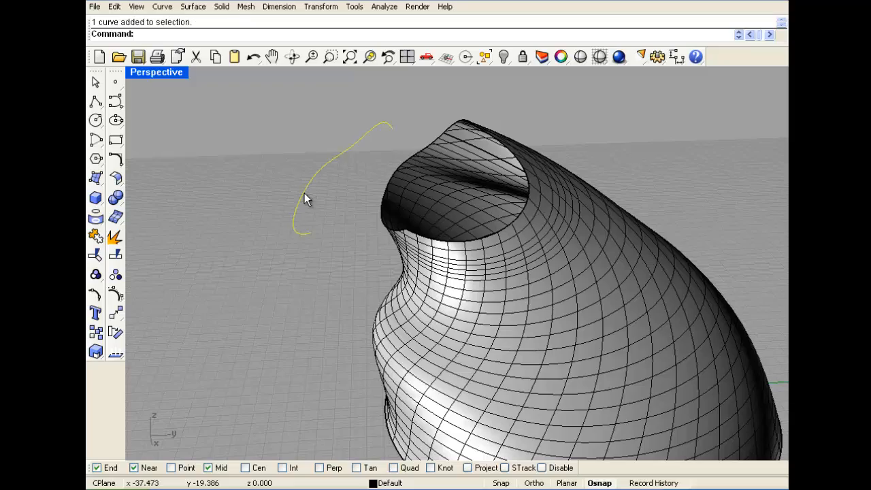
{"action": "key", "text": "Delete"}
Step: Cover the upper opening with an Edge Curves surface built from its rim edges and inspect the cap from several angles
{"action": "right_click_drag", "start_coordinate": [305, 193], "coordinate": [362, 196]}
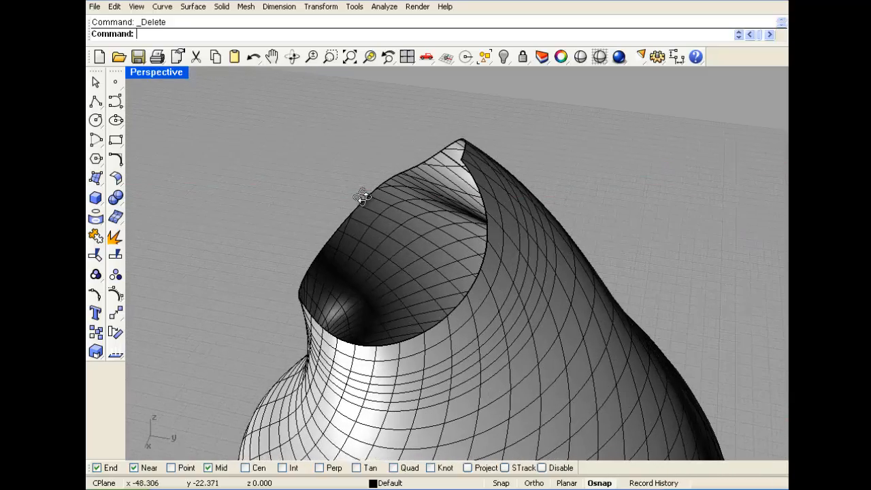
{"action": "left_click", "coordinate": [198, 7]}
{"action": "left_click", "coordinate": [234, 121]}
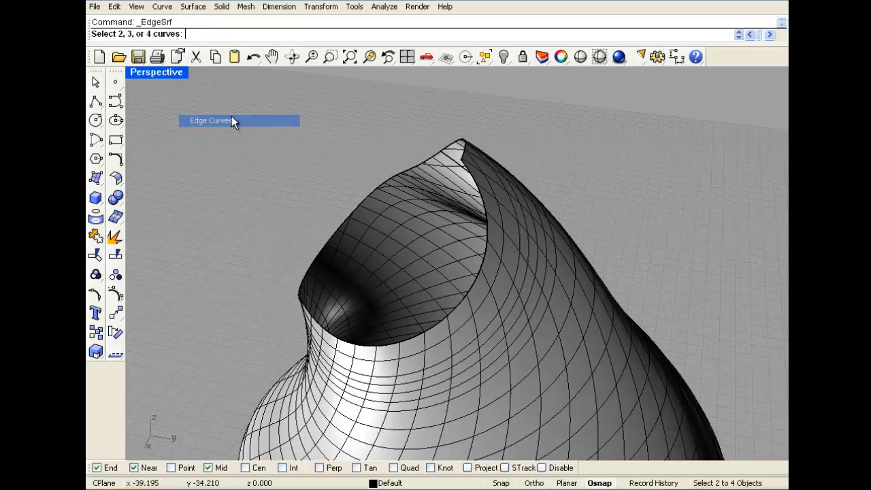
{"action": "left_click", "coordinate": [376, 194]}
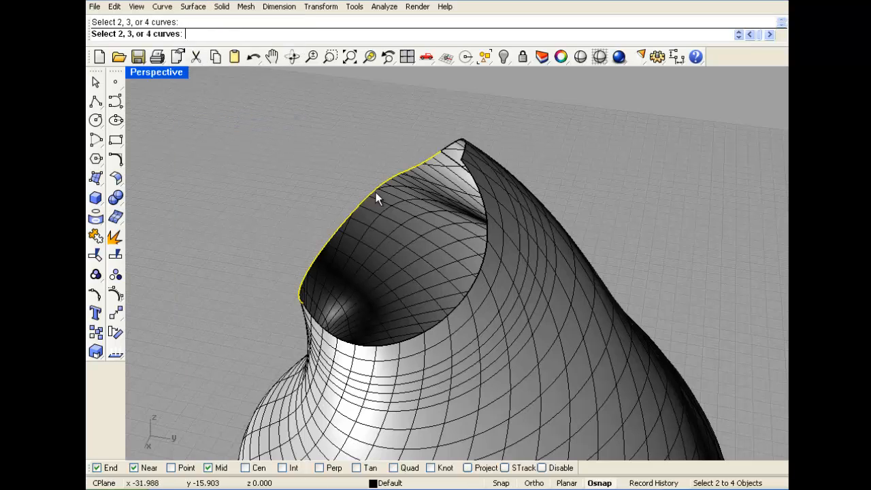
{"action": "left_click", "coordinate": [372, 342]}
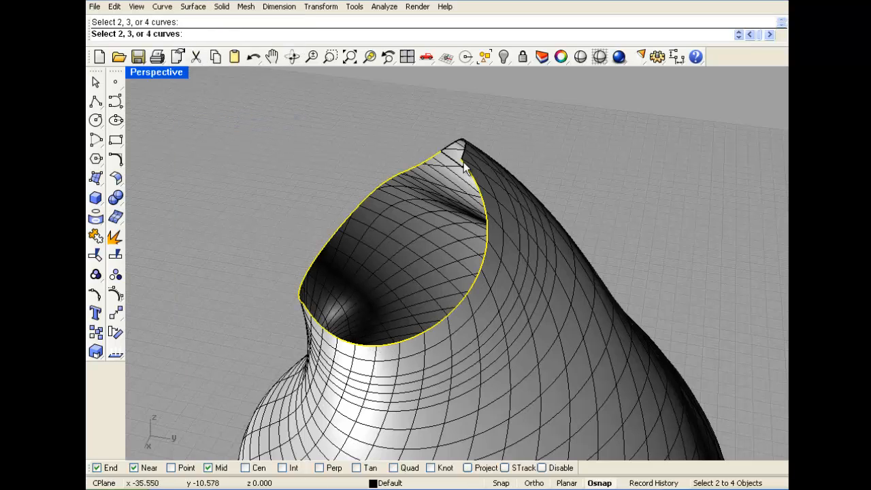
{"action": "right_click", "coordinate": [488, 125]}
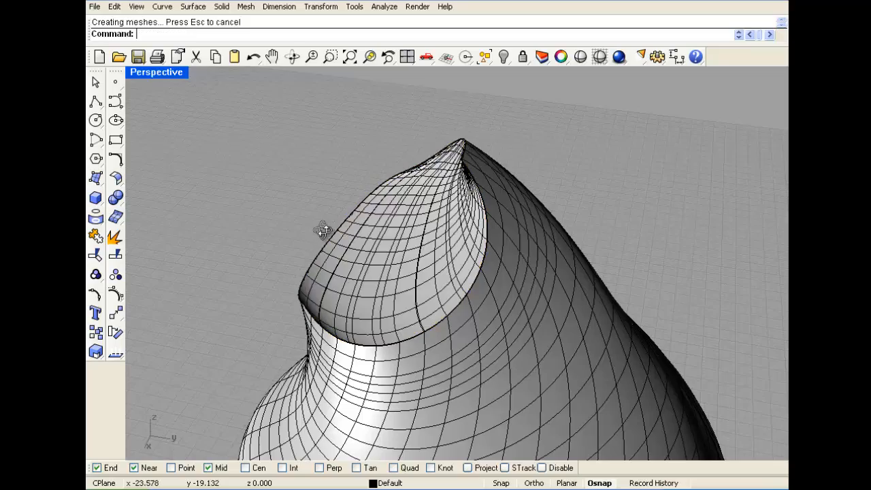
{"action": "right_click_drag", "start_coordinate": [322, 228], "coordinate": [293, 232]}
{"action": "scroll", "coordinate": [469, 205], "scroll_direction": "up", "scroll_amount": 3}
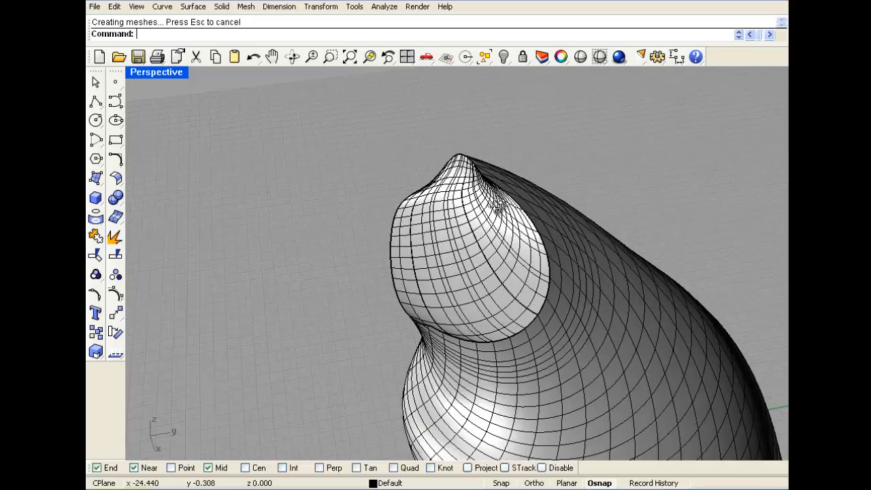
{"action": "right_click_drag", "start_coordinate": [496, 202], "coordinate": [458, 212]}
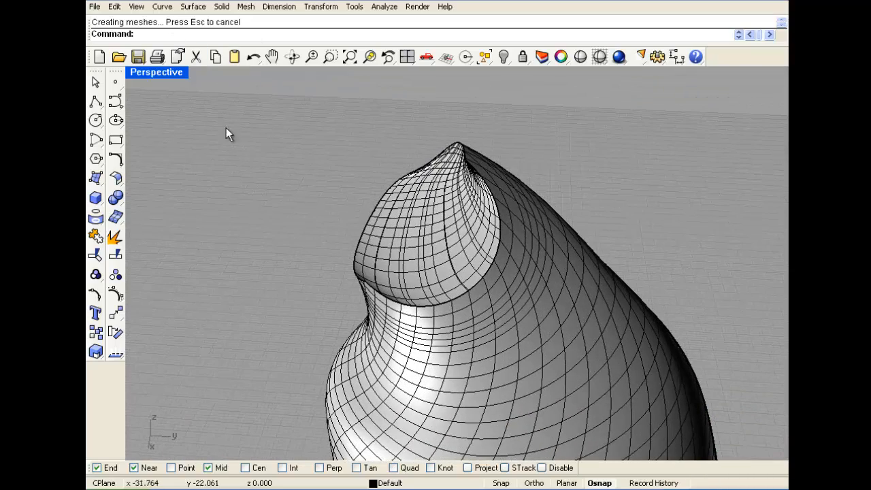
Step: Build a Corner Points surface across the cap by snapping four corners on and beside the opening's rim
{"action": "left_click", "coordinate": [196, 8]}
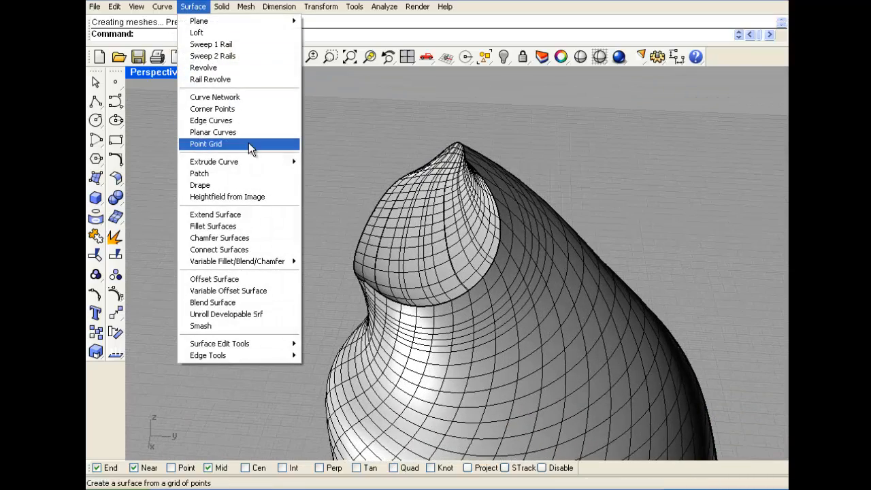
{"action": "left_click", "coordinate": [251, 109]}
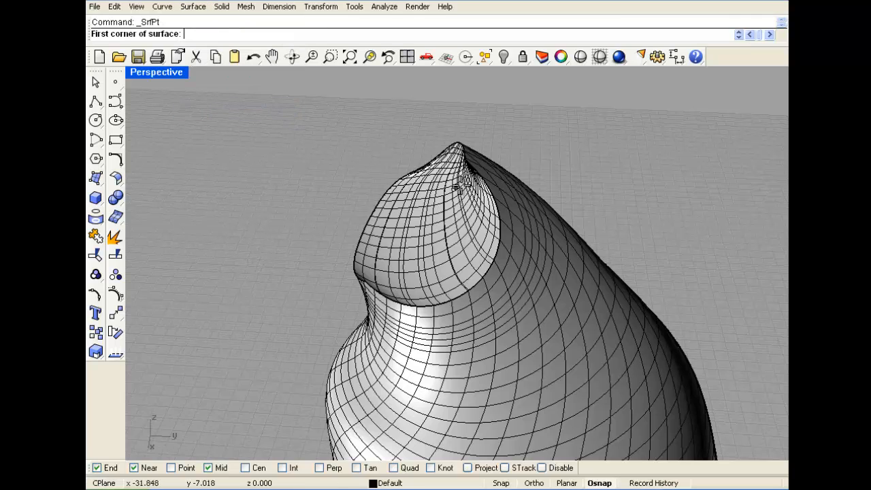
{"action": "left_click", "coordinate": [467, 168]}
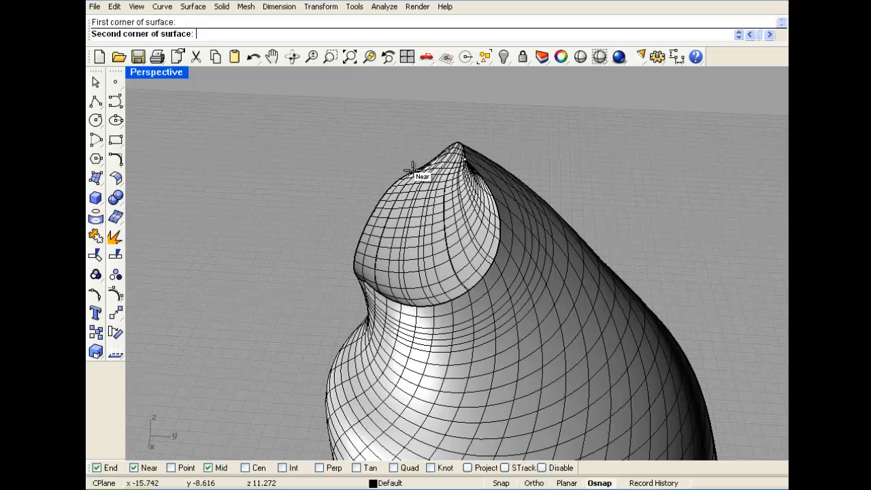
{"action": "left_click", "coordinate": [414, 172]}
{"action": "left_click", "coordinate": [365, 280]}
{"action": "left_click", "coordinate": [339, 259]}
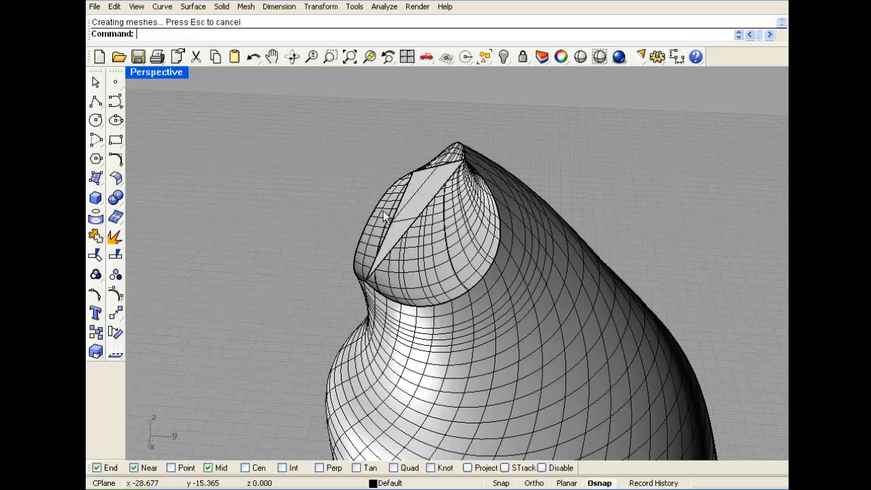
Step: Delete the flat corner-point surface and the edge-curve cap covering the upper opening
{"action": "scroll", "coordinate": [429, 217], "scroll_direction": "up", "scroll_amount": 2}
{"action": "scroll", "coordinate": [429, 217], "scroll_direction": "up", "scroll_amount": 1}
{"action": "left_click", "coordinate": [410, 186]}
{"action": "key", "text": "Delete"}
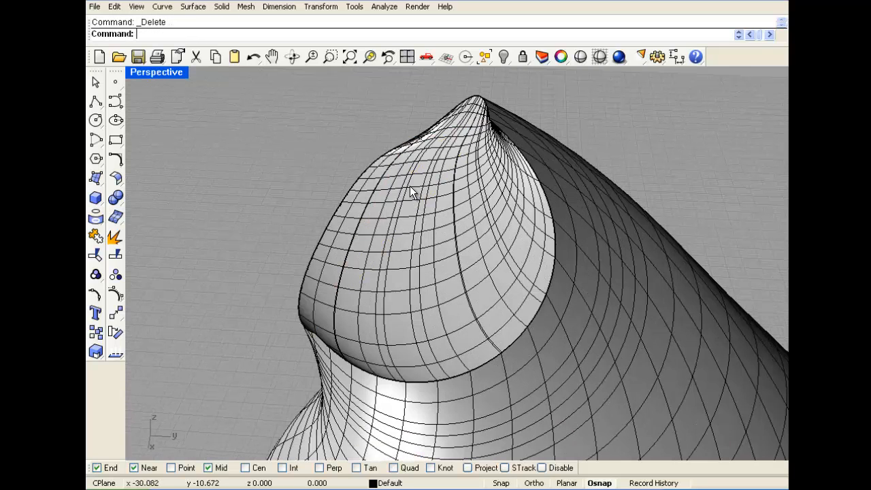
{"action": "scroll", "coordinate": [443, 213], "scroll_direction": "up", "scroll_amount": 2}
{"action": "left_click", "coordinate": [443, 213]}
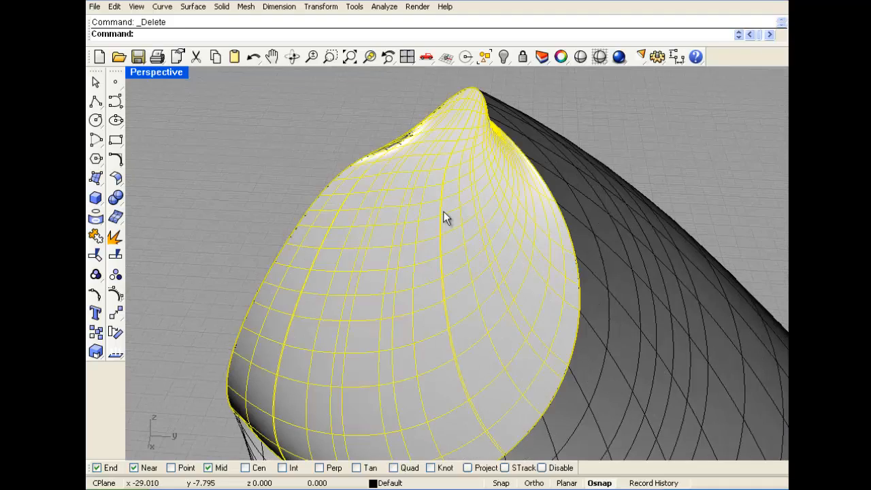
{"action": "key", "text": "Delete"}
Step: Delete the remaining twisted surface and restore the four-viewport layout
{"action": "scroll", "coordinate": [388, 179], "scroll_direction": "down", "scroll_amount": 10}
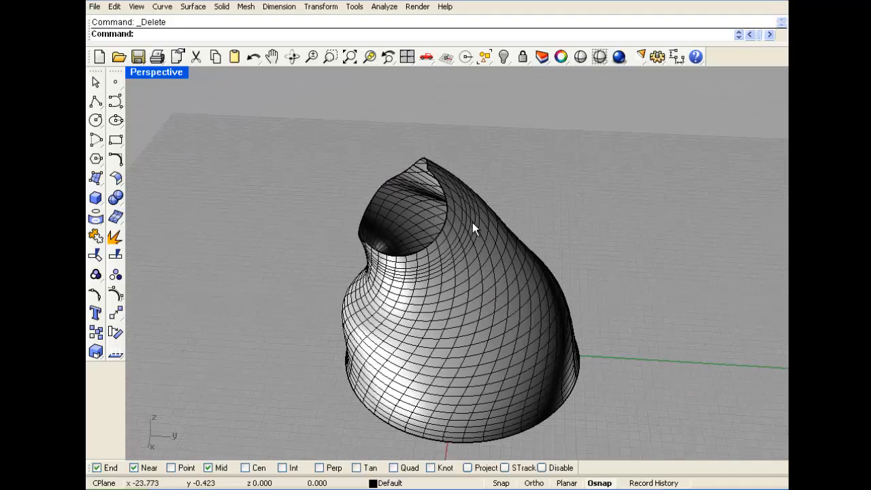
{"action": "right_click_drag", "start_coordinate": [472, 222], "coordinate": [386, 223]}
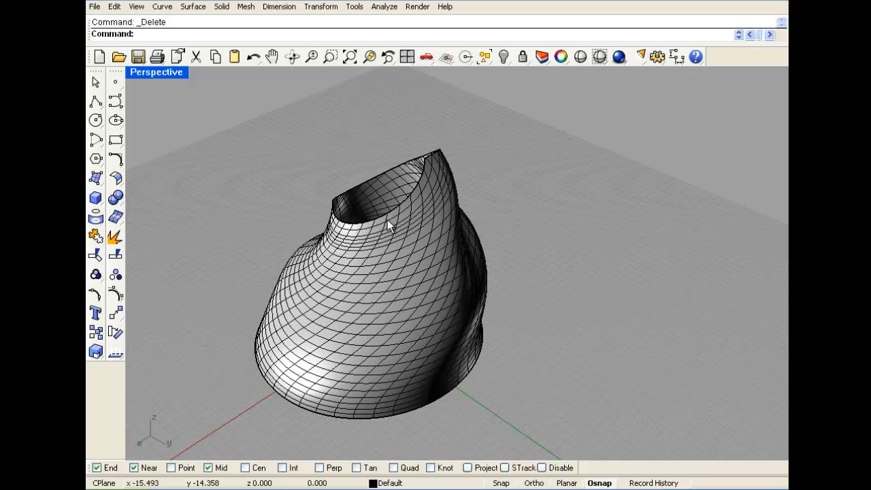
{"action": "left_click", "coordinate": [192, 6]}
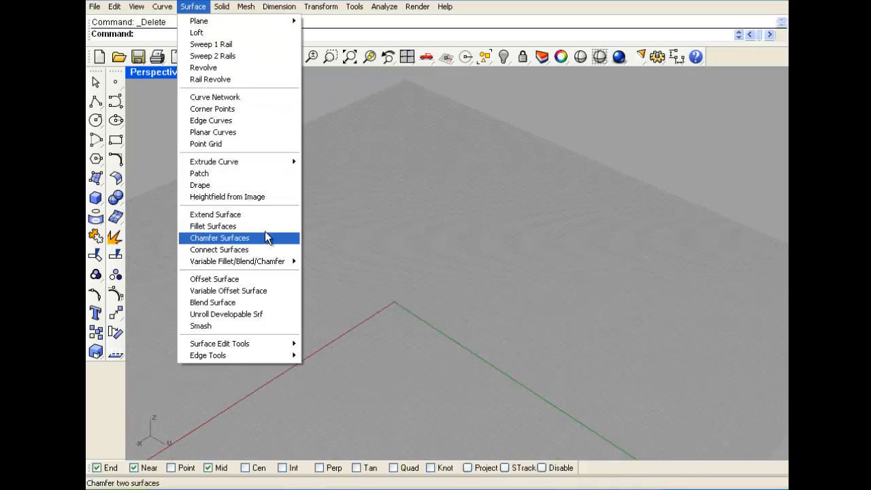
{"action": "left_click", "coordinate": [258, 195]}
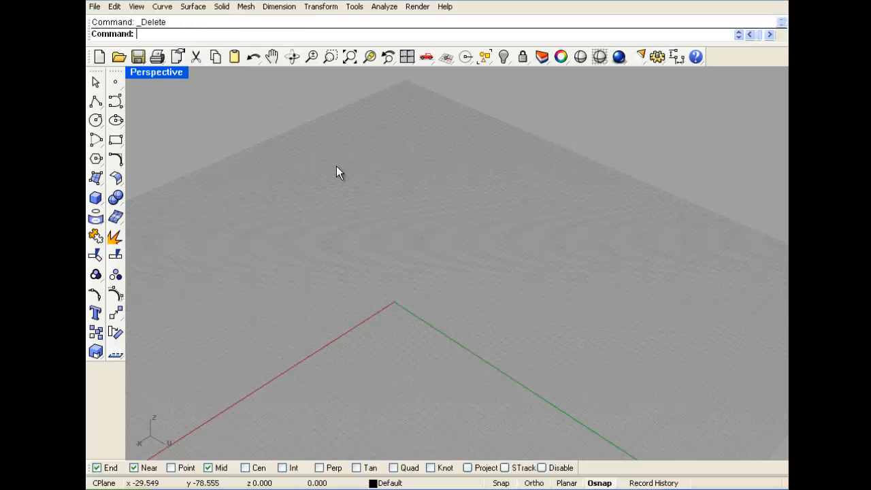
{"action": "double_click", "coordinate": [167, 76]}
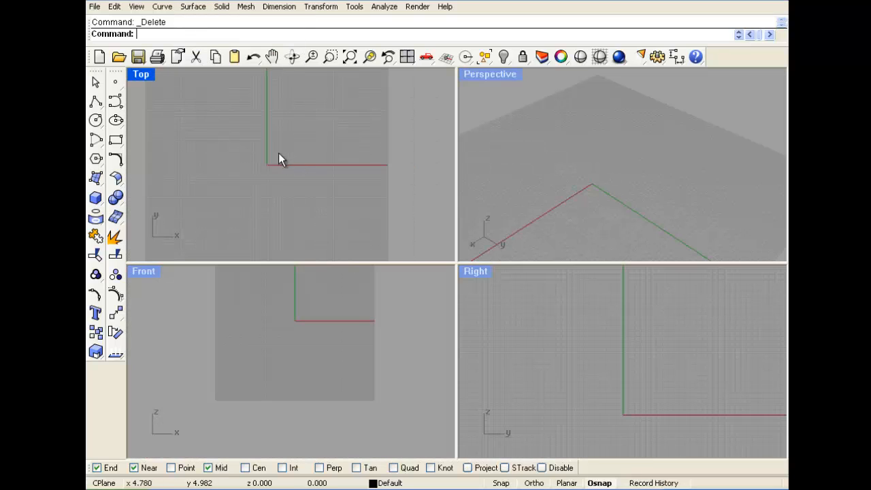
Step: Create a Heightfield from the image 409398-bigthumbnail over a Top-view rectangle, using 100 x 100 sample points, 10 inches height, and control points at sample locations
{"action": "left_click", "coordinate": [193, 7]}
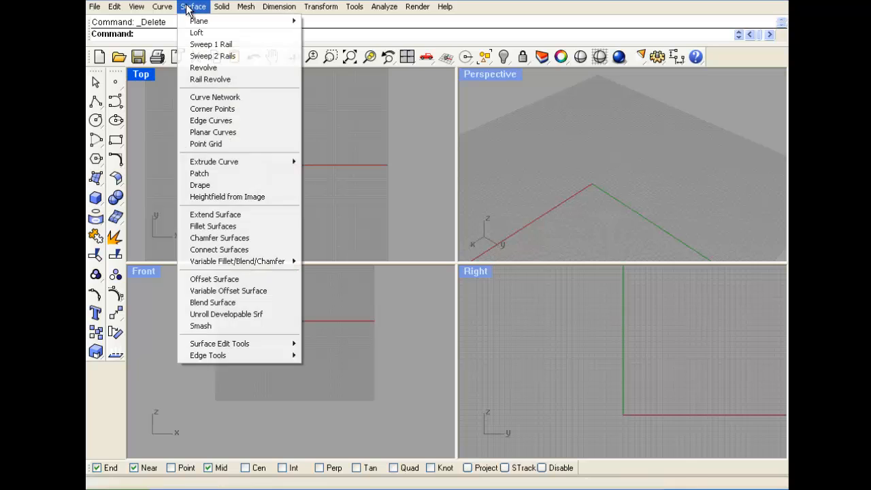
{"action": "left_click", "coordinate": [255, 196]}
{"action": "left_click", "coordinate": [287, 195]}
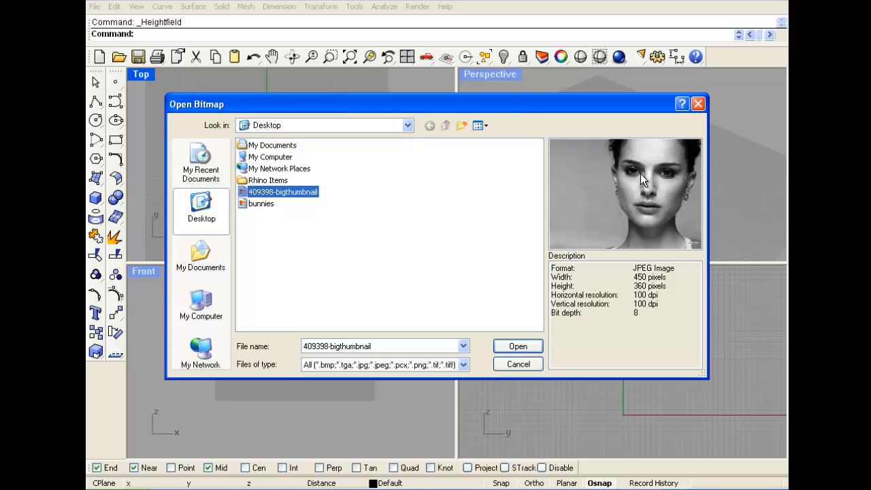
{"action": "left_click", "coordinate": [526, 347]}
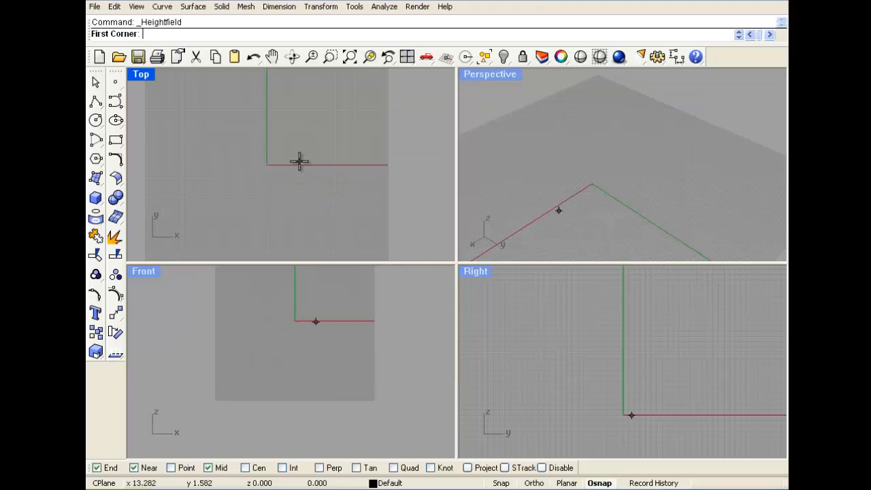
{"action": "left_click", "coordinate": [185, 92]}
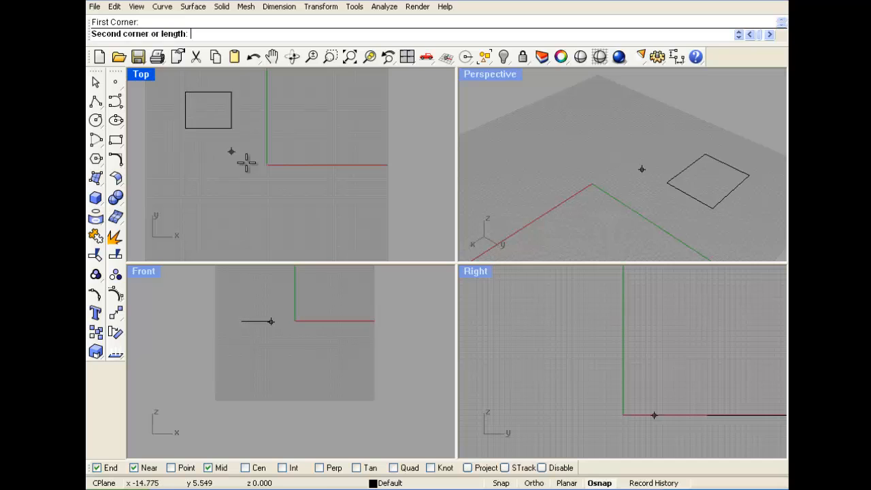
{"action": "left_click", "coordinate": [348, 227]}
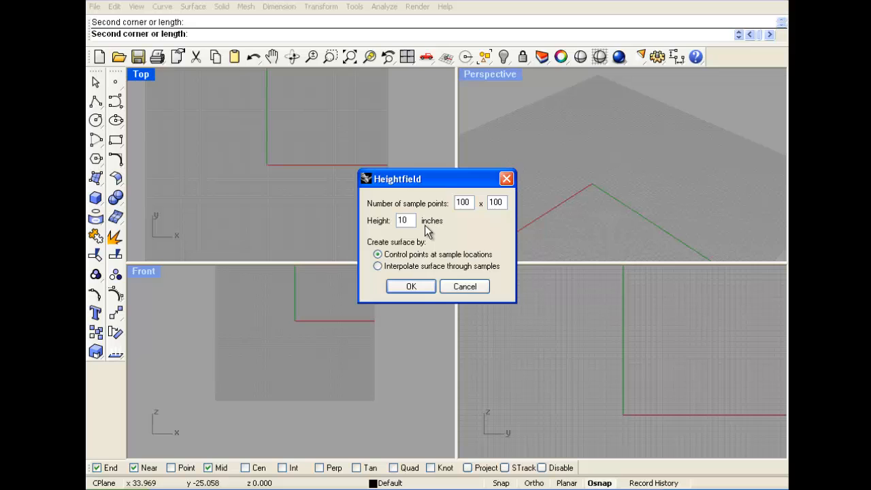
{"action": "left_click", "coordinate": [418, 285]}
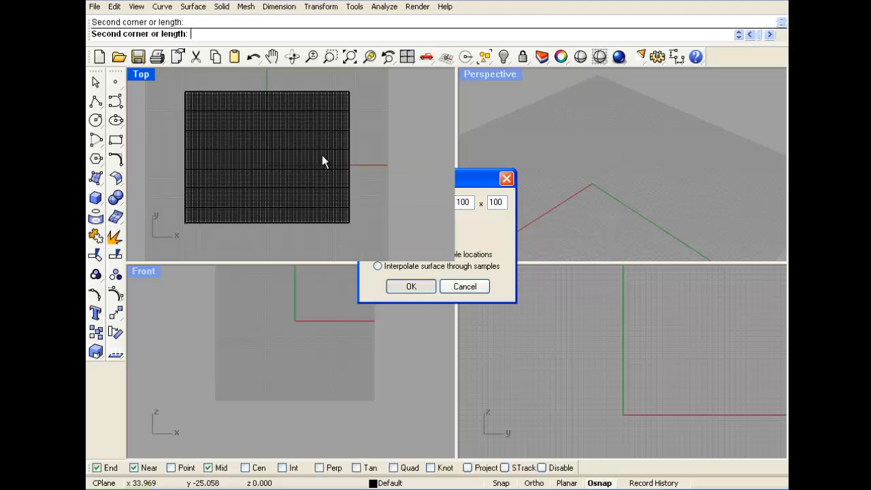
Step: Maximize the Perspective view on the heightfield surface and set it to Rendered display
{"action": "double_click", "coordinate": [481, 75]}
{"action": "scroll", "coordinate": [489, 132], "scroll_direction": "down", "scroll_amount": 4}
{"action": "right_click_drag", "start_coordinate": [341, 217], "coordinate": [681, 235]}
{"action": "right_click_drag", "start_coordinate": [418, 136], "coordinate": [477, 218]}
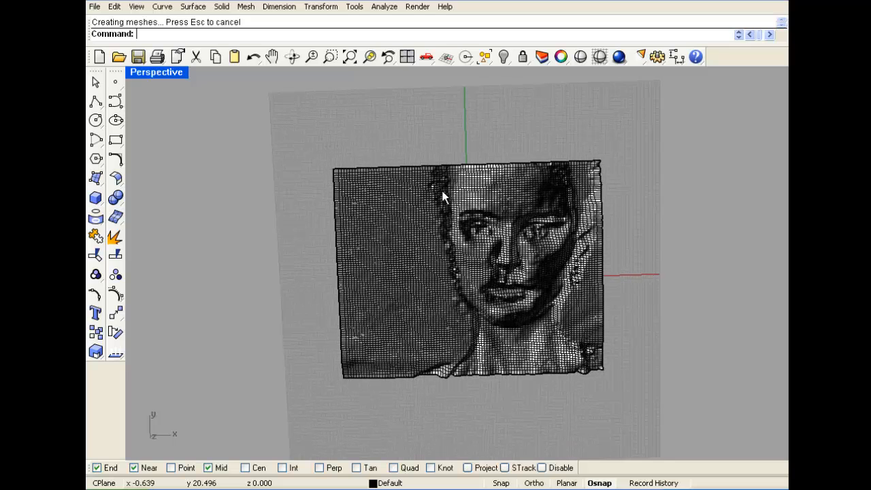
{"action": "right_click", "coordinate": [179, 81]}
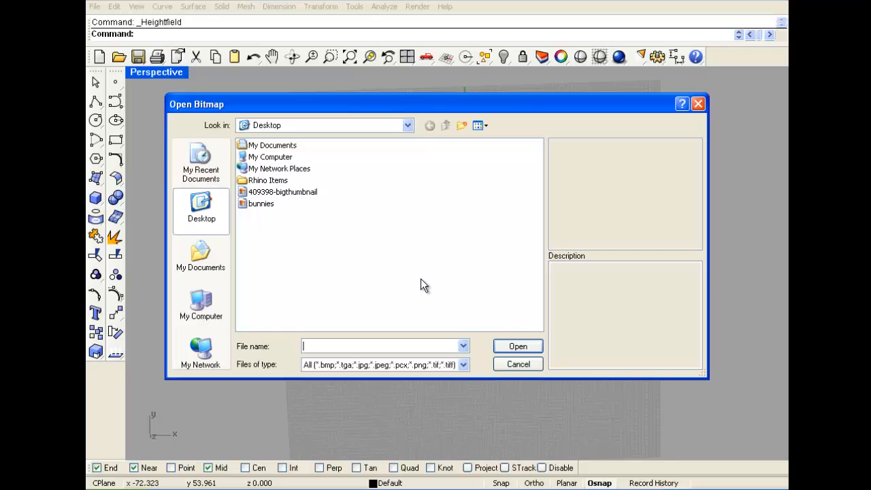
{"action": "left_click", "coordinate": [517, 364]}
{"action": "left_click", "coordinate": [155, 73]}
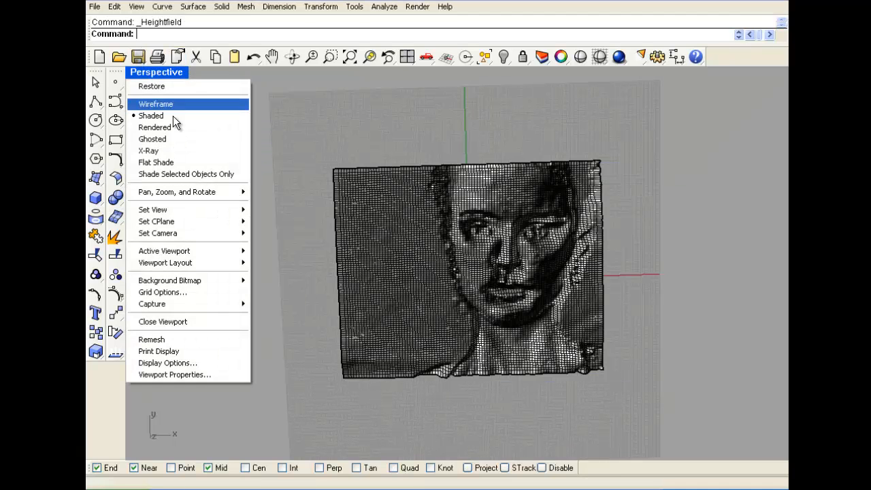
{"action": "left_click", "coordinate": [179, 126]}
Step: Examine the rendered heightfield's facial relief up close, from above and from a low angle
{"action": "right_click_drag", "start_coordinate": [294, 232], "coordinate": [416, 272]}
{"action": "scroll", "coordinate": [452, 250], "scroll_direction": "up", "scroll_amount": 10}
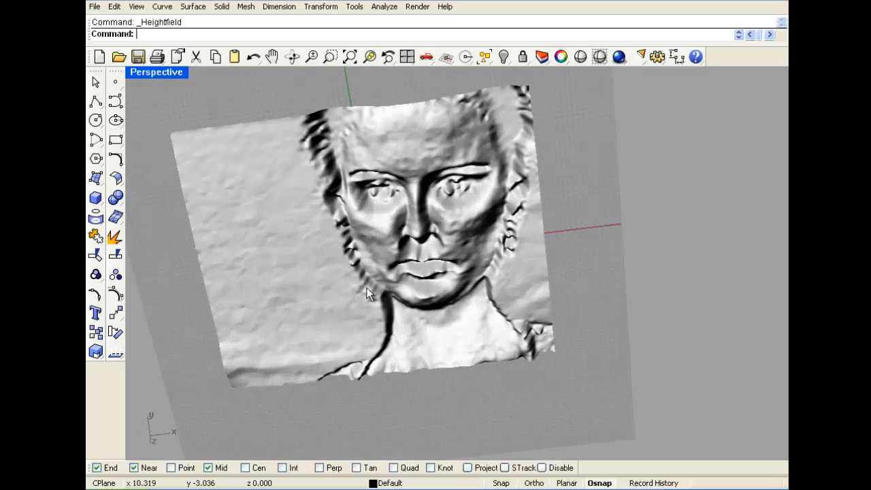
{"action": "right_click_drag", "start_coordinate": [328, 283], "coordinate": [299, 259]}
{"action": "scroll", "coordinate": [305, 244], "scroll_direction": "down", "scroll_amount": 5}
{"action": "right_click_drag", "start_coordinate": [312, 229], "coordinate": [372, 217]}
{"action": "scroll", "coordinate": [366, 262], "scroll_direction": "up", "scroll_amount": 8}
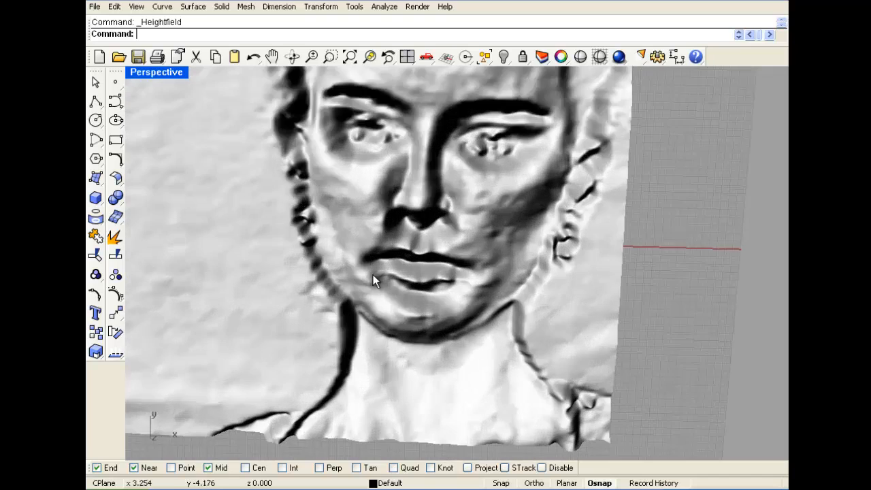
{"action": "right_click_drag", "start_coordinate": [377, 276], "coordinate": [403, 167]}
{"action": "scroll", "coordinate": [380, 252], "scroll_direction": "down", "scroll_amount": 5}
{"action": "scroll", "coordinate": [391, 147], "scroll_direction": "up", "scroll_amount": 8}
Step: Select the whole heightfield surface in the Perspective view
{"action": "scroll", "coordinate": [437, 160], "scroll_direction": "down", "scroll_amount": 5}
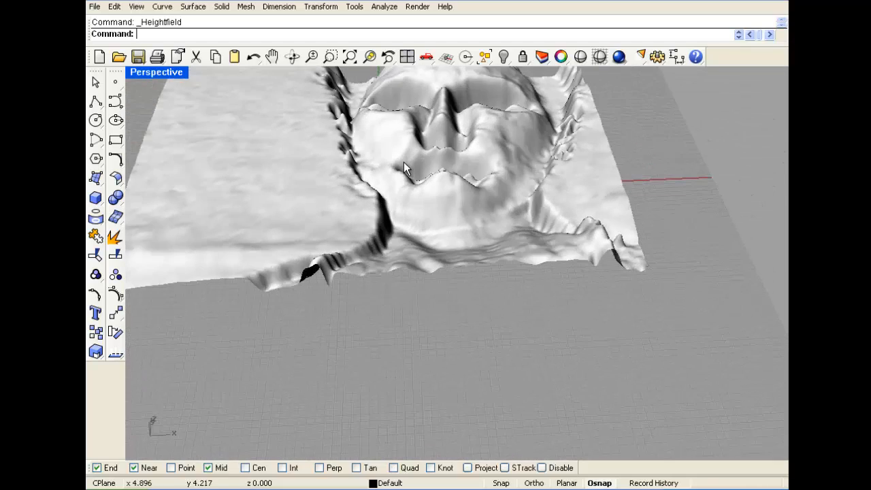
{"action": "scroll", "coordinate": [408, 181], "scroll_direction": "down", "scroll_amount": 3}
{"action": "left_click", "coordinate": [353, 174]}
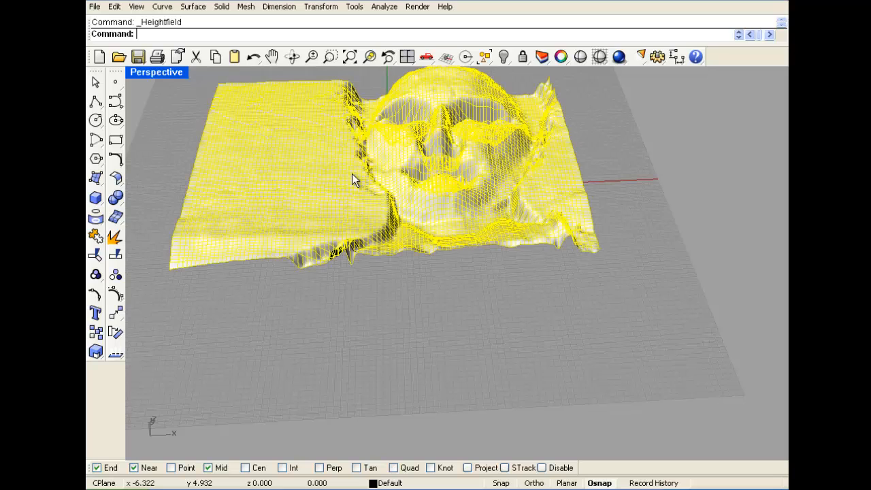